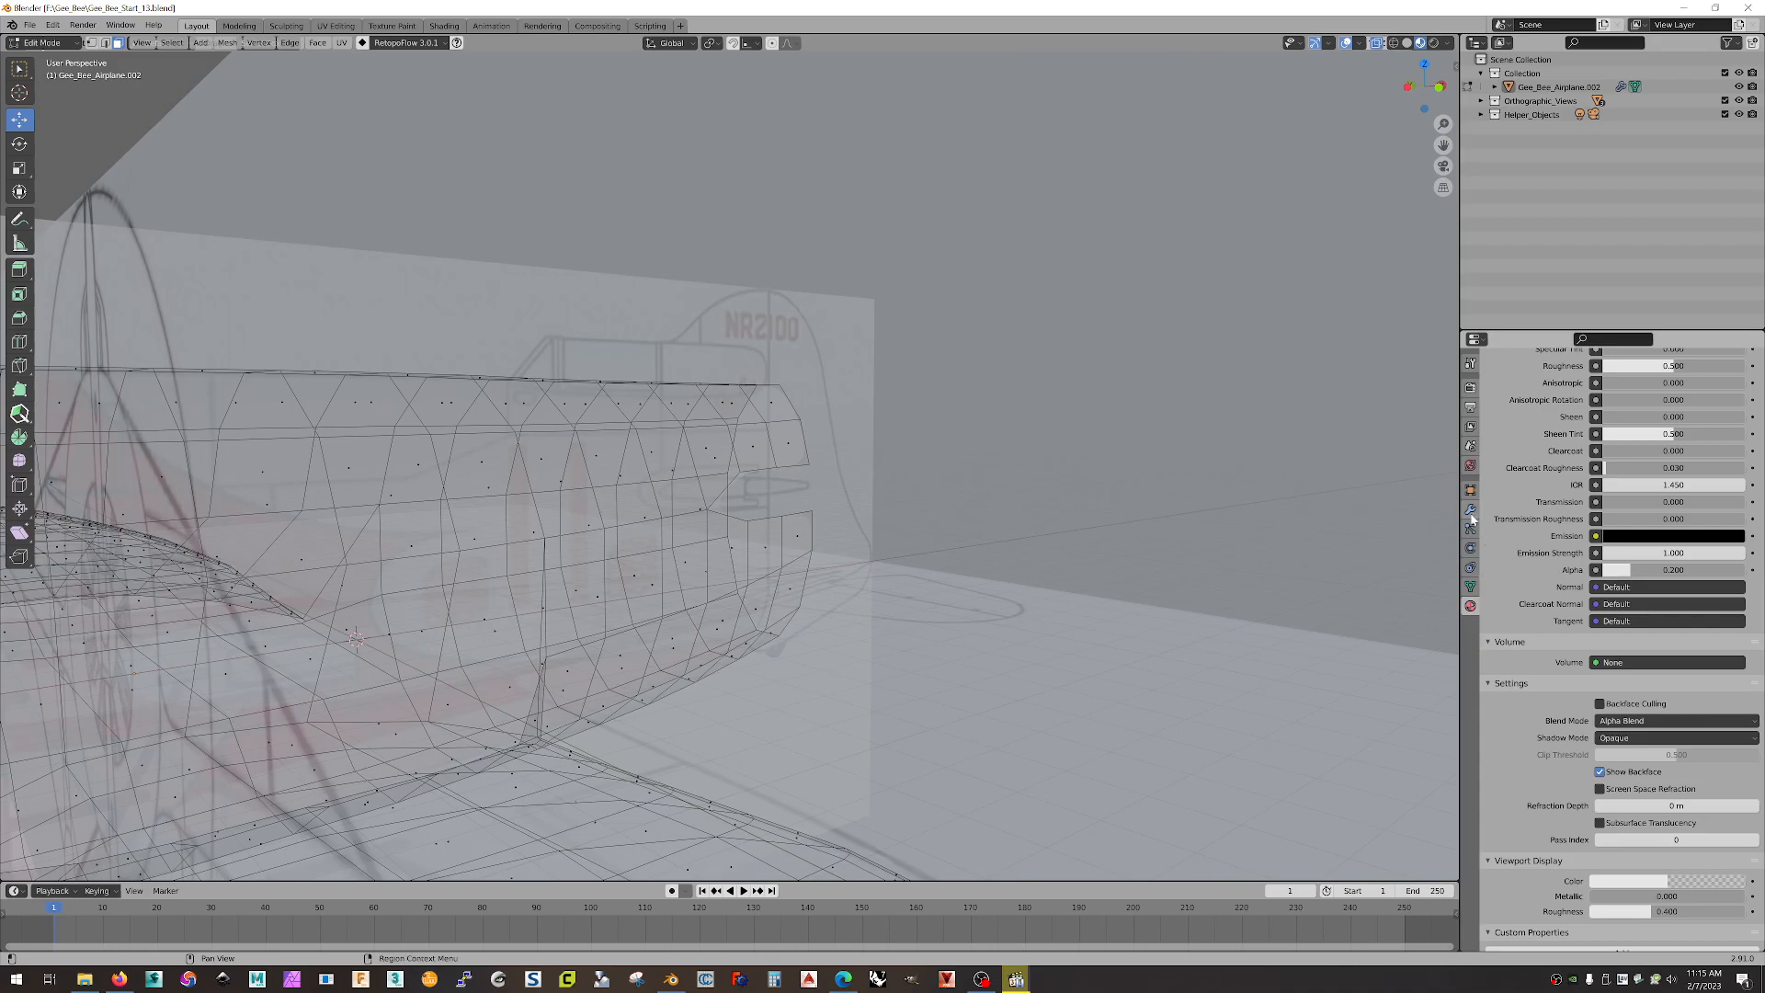
Step: Set the airplane's Subdivision modifier viewport level to 0
{"action": "left_click", "coordinate": [1471, 510]}
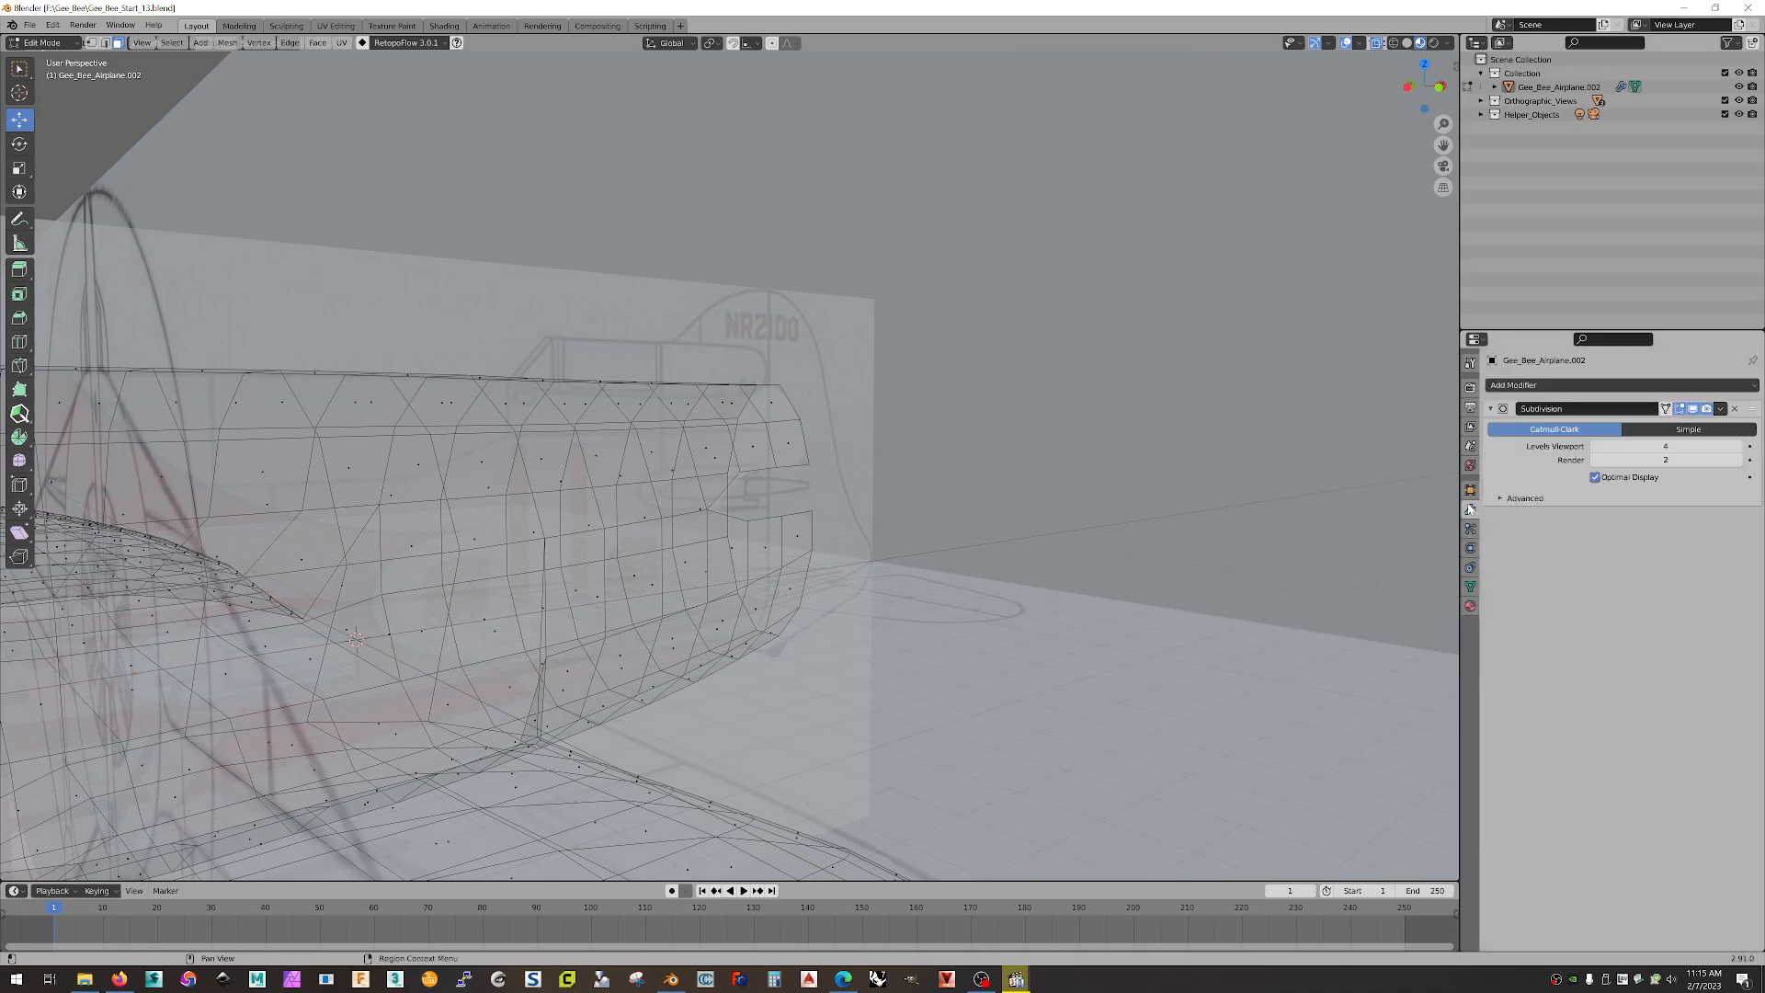
{"action": "left_click", "coordinate": [1592, 448]}
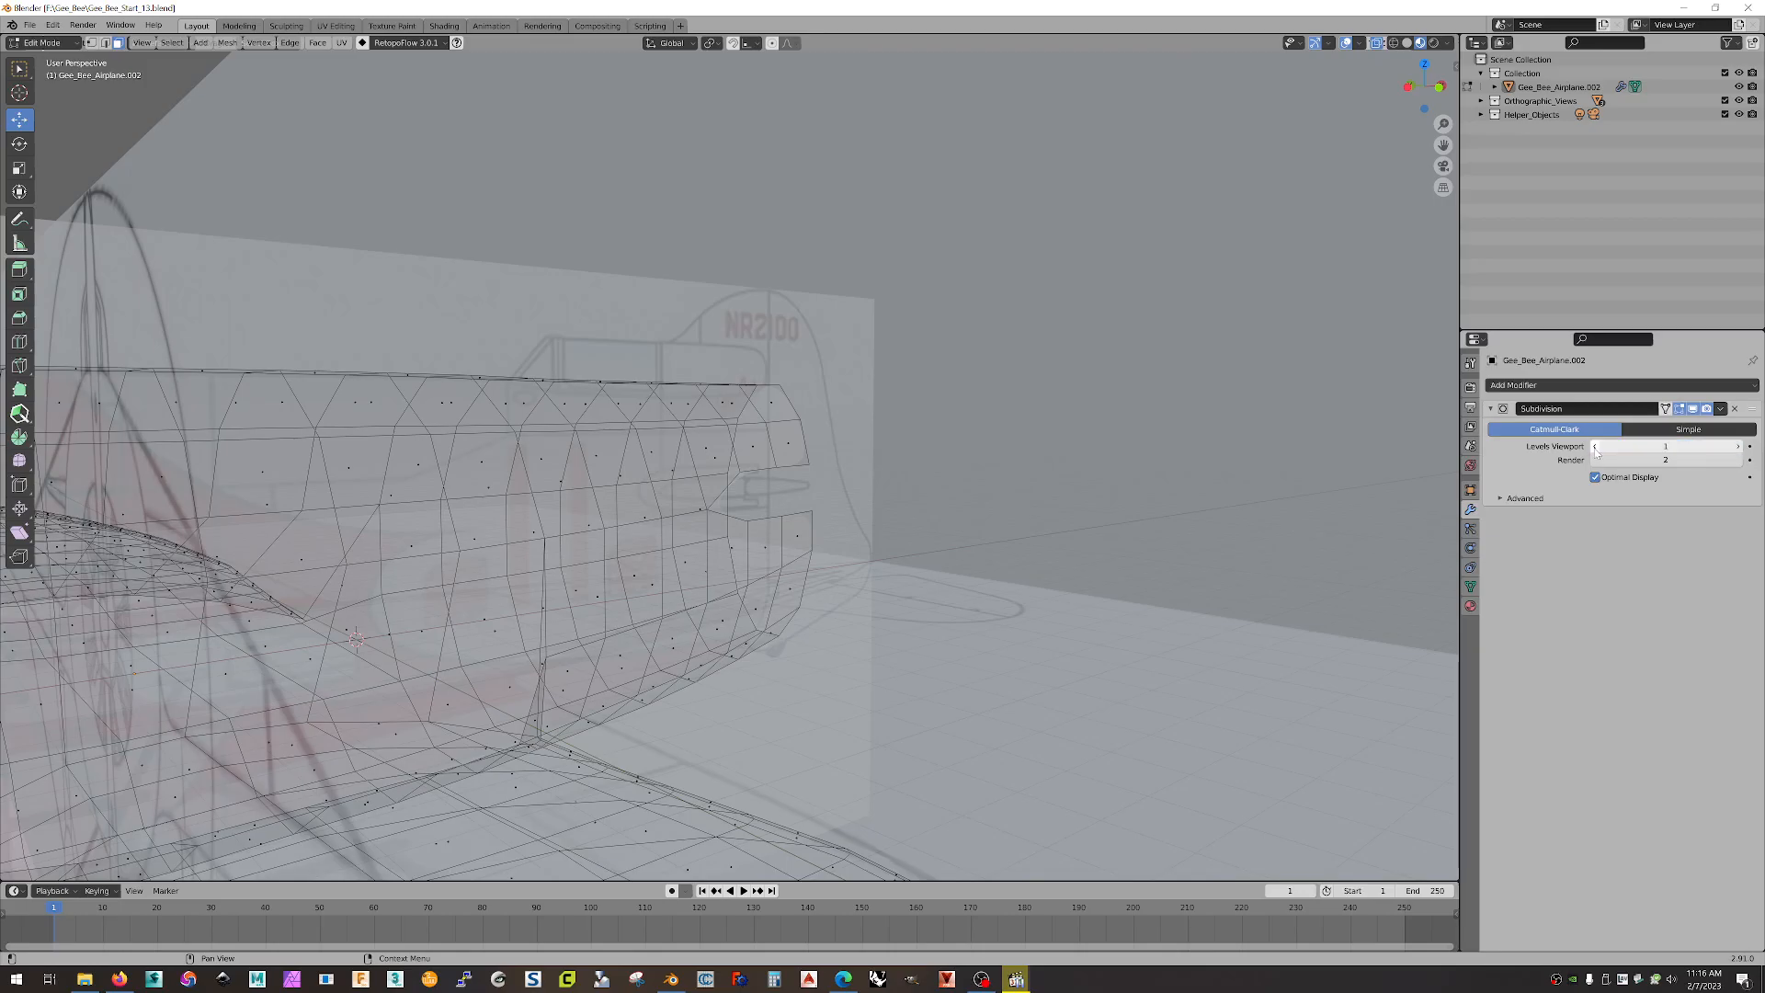
{"action": "left_click", "coordinate": [1595, 448]}
Step: Switch to vertex selection and select the stray vertex on the lower rear side of the fuselage
{"action": "middle_click_drag", "start_coordinate": [1210, 450], "coordinate": [1165, 488]}
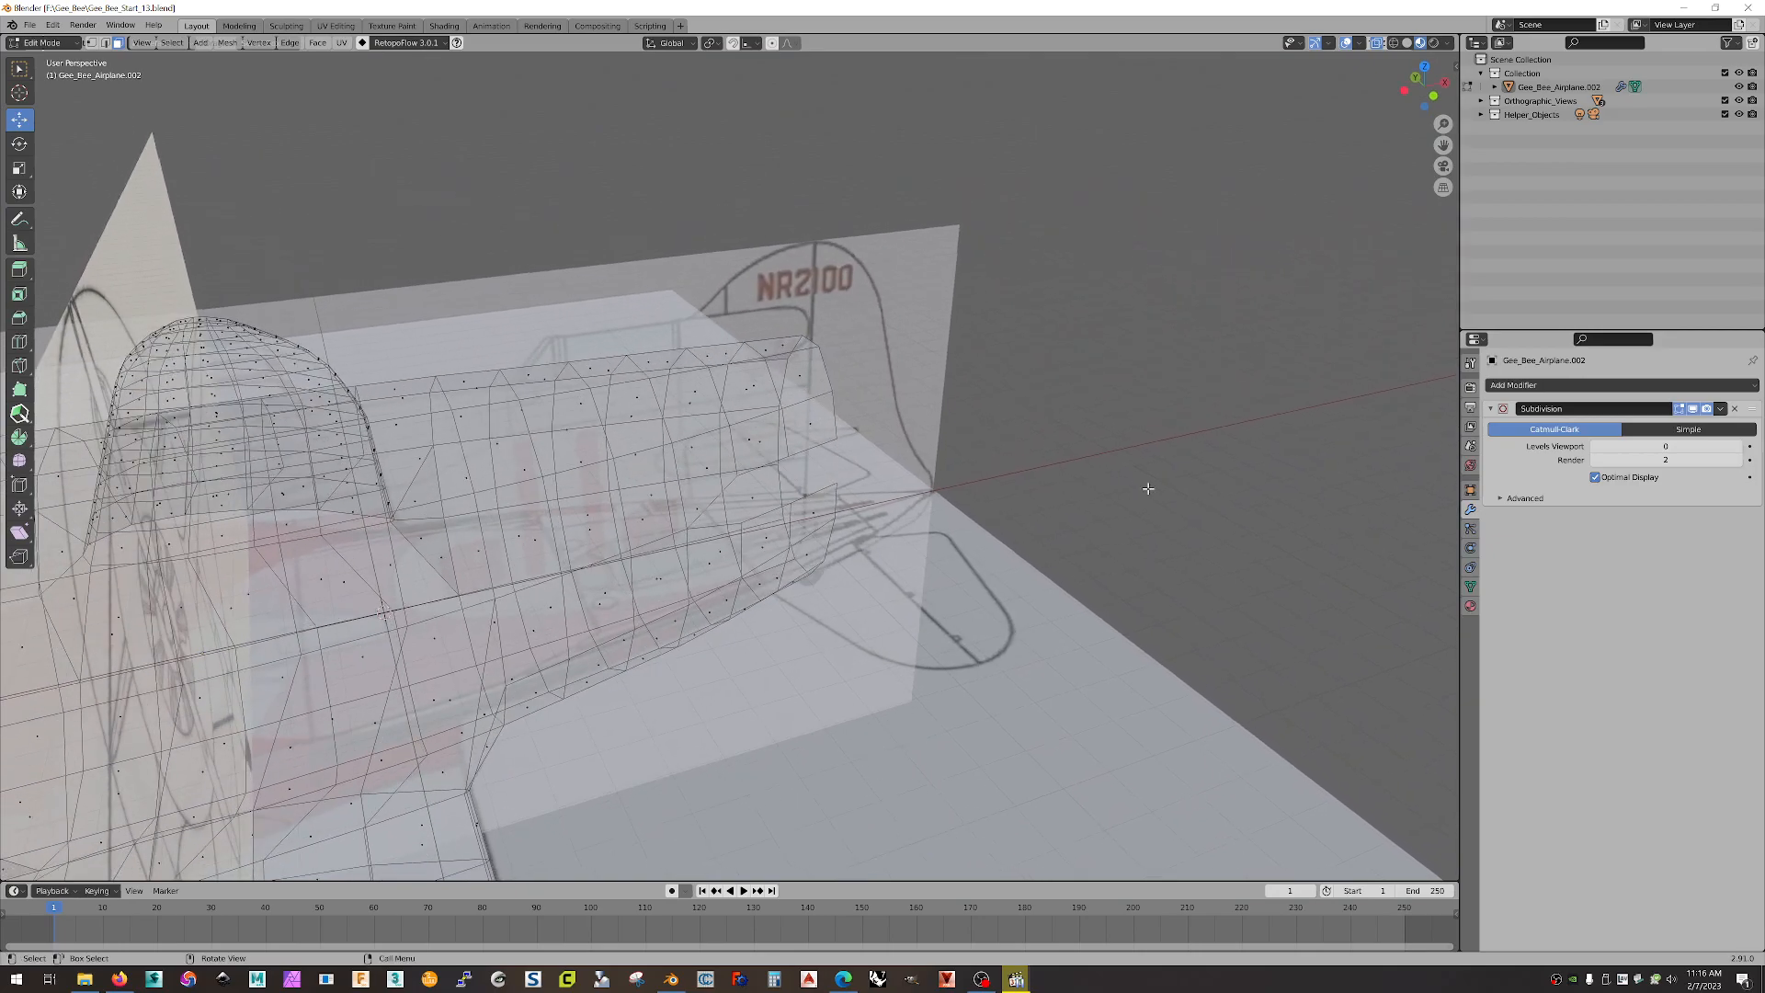
{"action": "scroll", "coordinate": [1165, 488], "scroll_direction": "up", "scroll_amount": 6}
{"action": "left_click", "coordinate": [91, 42]}
{"action": "left_click", "coordinate": [762, 647]}
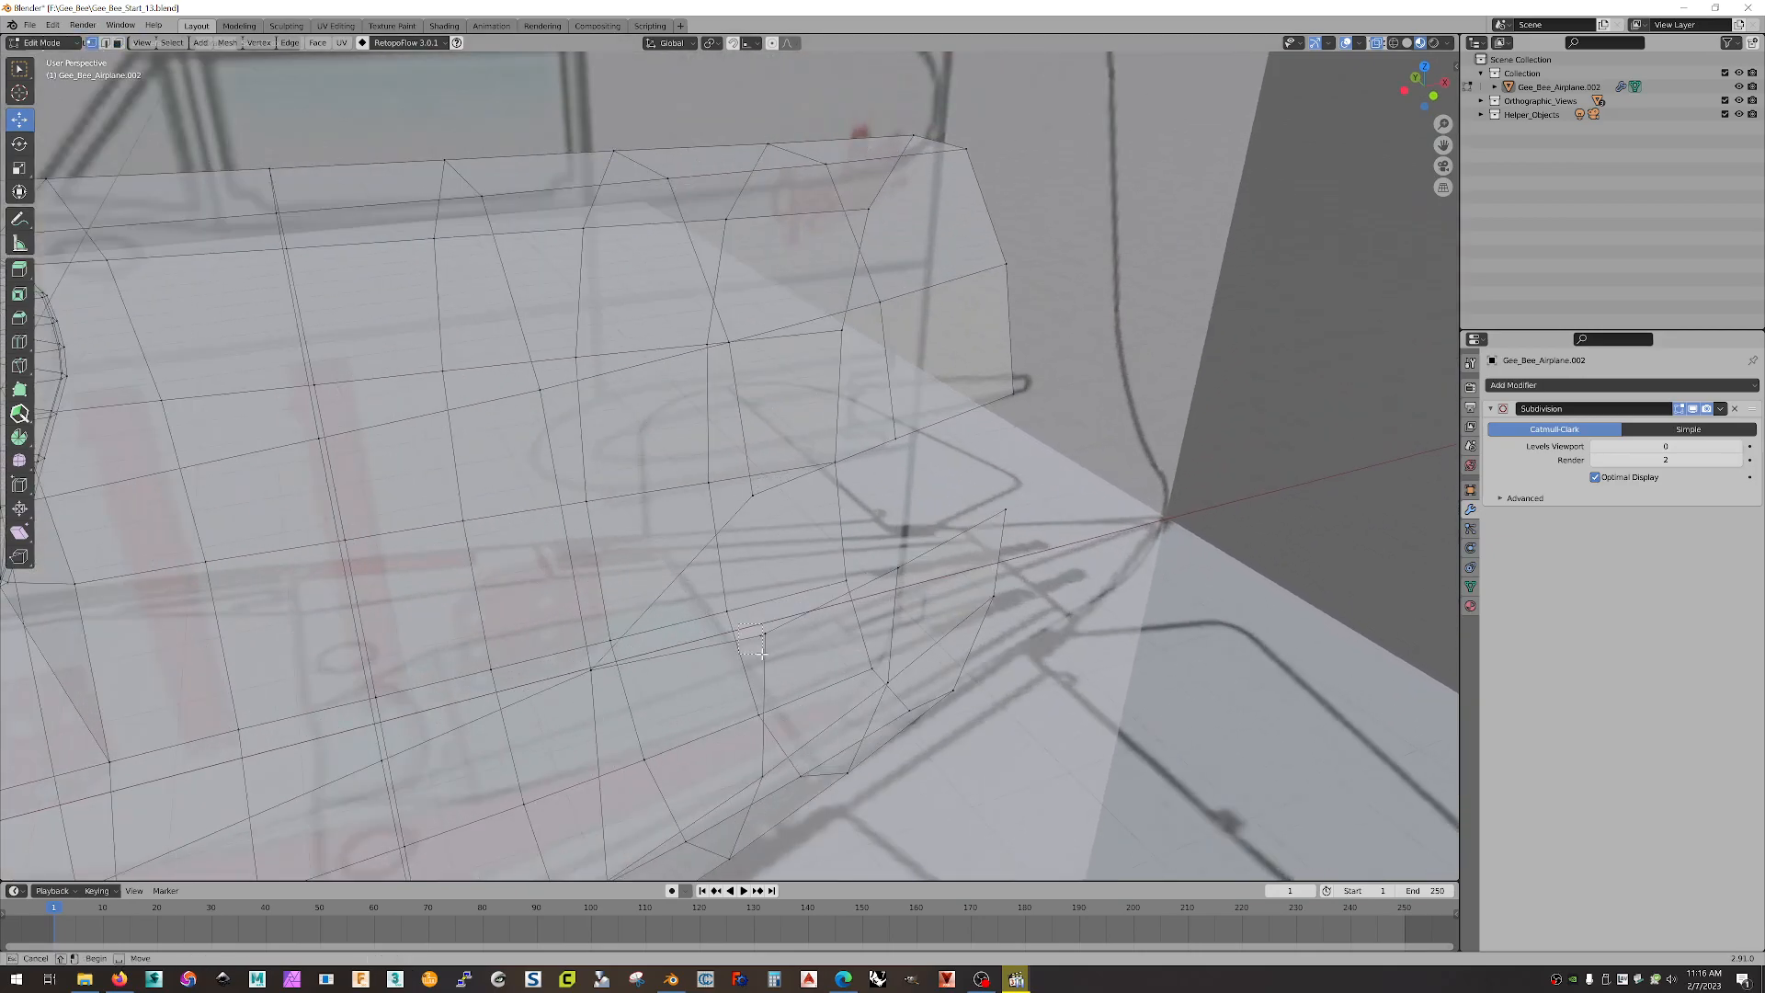
{"action": "key", "text": "x"}
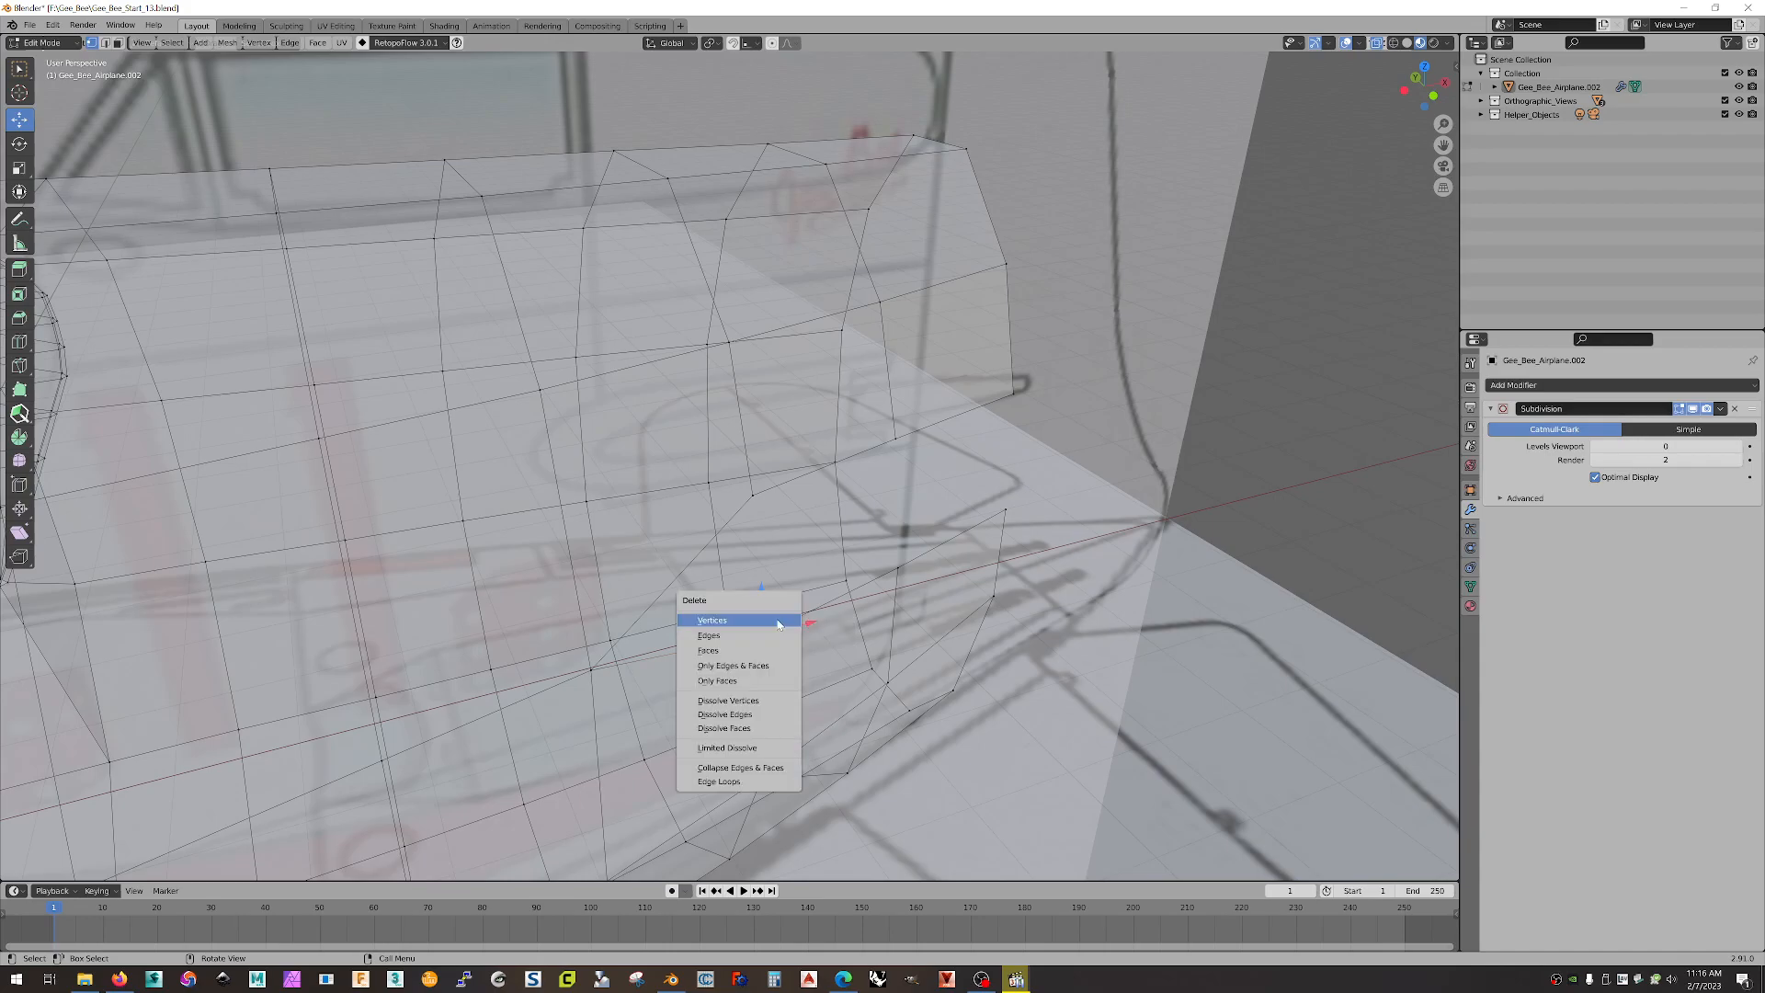
{"action": "left_click", "coordinate": [773, 624]}
{"action": "middle_click_drag", "start_coordinate": [808, 636], "coordinate": [779, 611]}
{"action": "key", "text": "ctrl+z"}
Step: Dissolve the selected vertex on the lower rear fuselage
{"action": "right_click", "coordinate": [780, 611]}
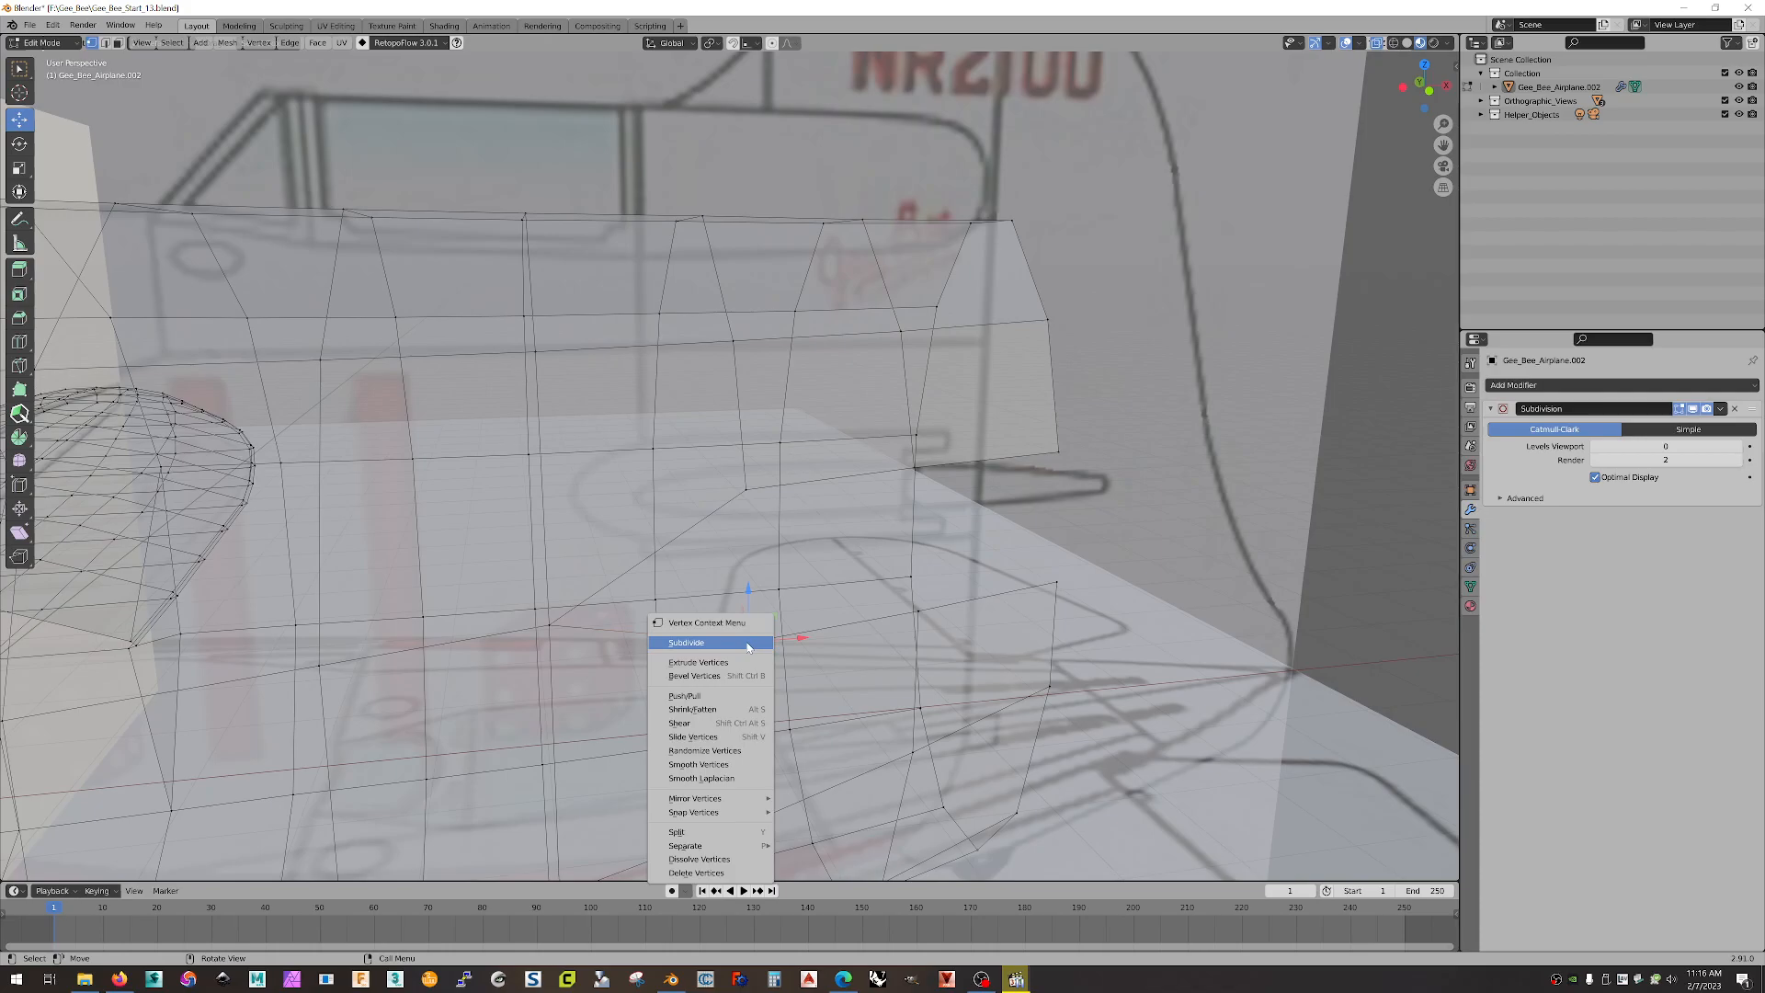
{"action": "left_click", "coordinate": [699, 859]}
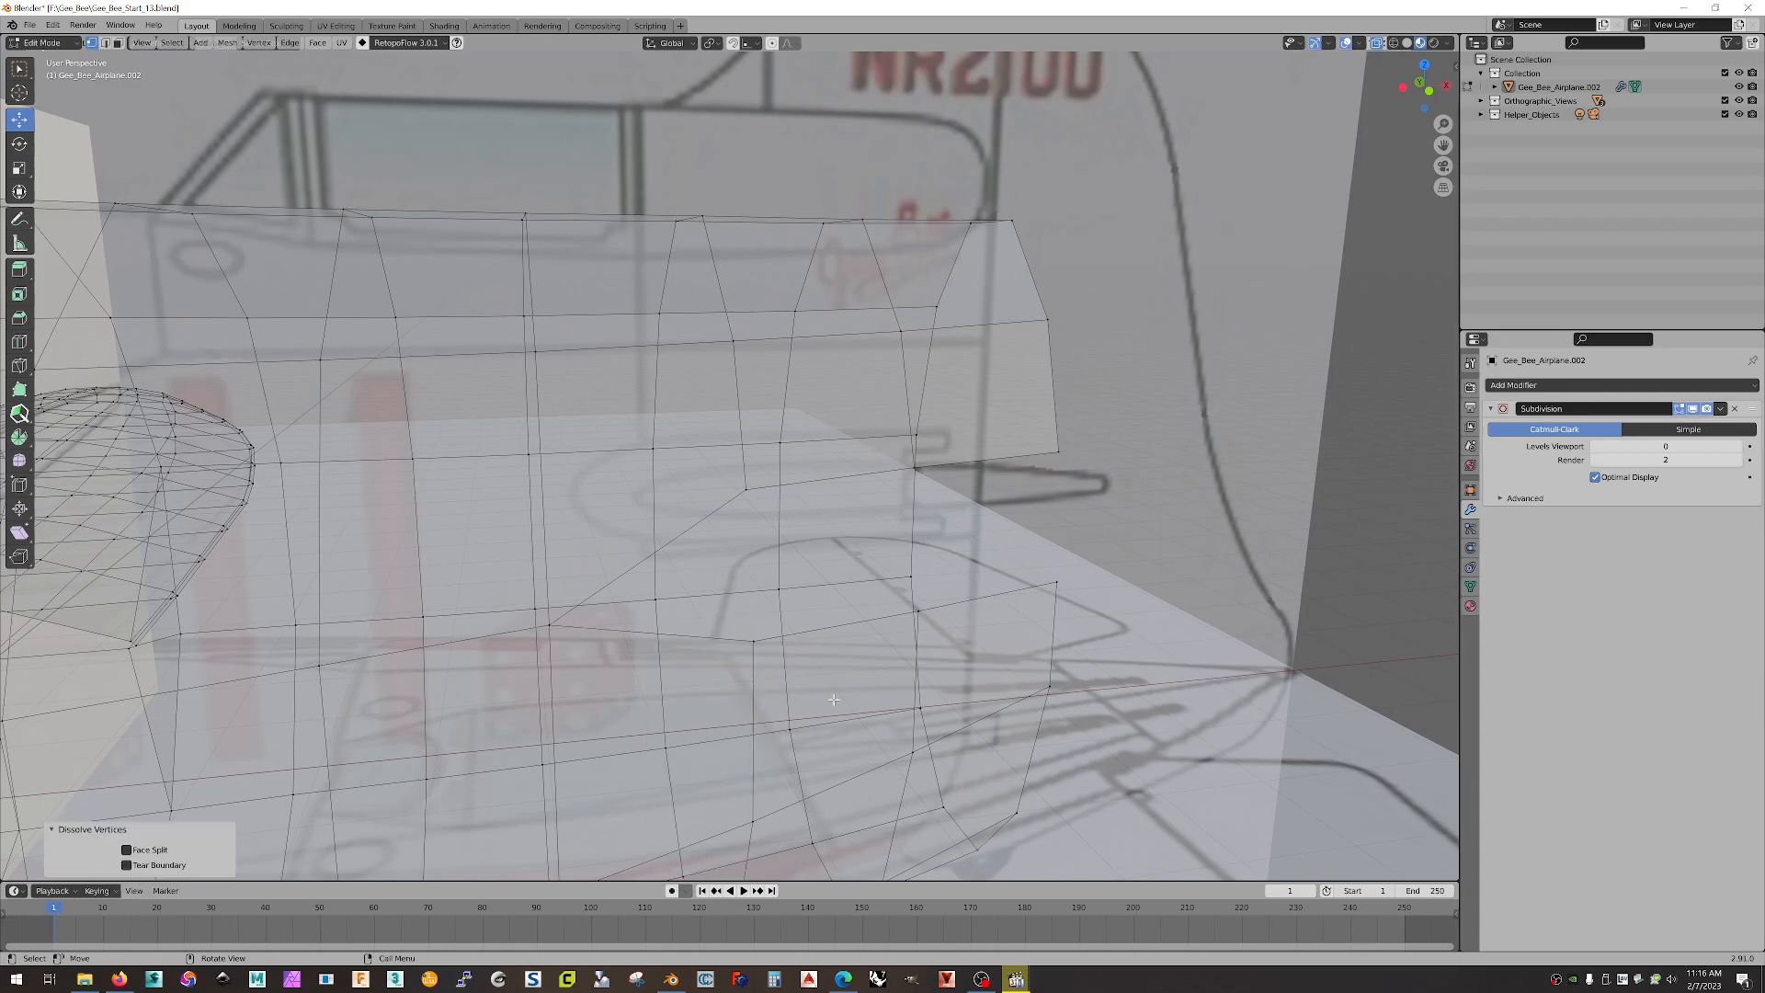
Step: In Object Mode, move the Top_View reference image about 0.22 m along Y to centre it on the airplane
{"action": "mouse_move", "coordinate": [1053, 512]}
{"action": "middle_mouse_down"}
{"action": "mouse_move", "coordinate": [1032, 504]}
{"action": "mouse_move", "coordinate": [1047, 508]}
{"action": "mouse_move", "coordinate": [1020, 527]}
{"action": "mouse_move", "coordinate": [1020, 512]}
{"action": "middle_mouse_up"}
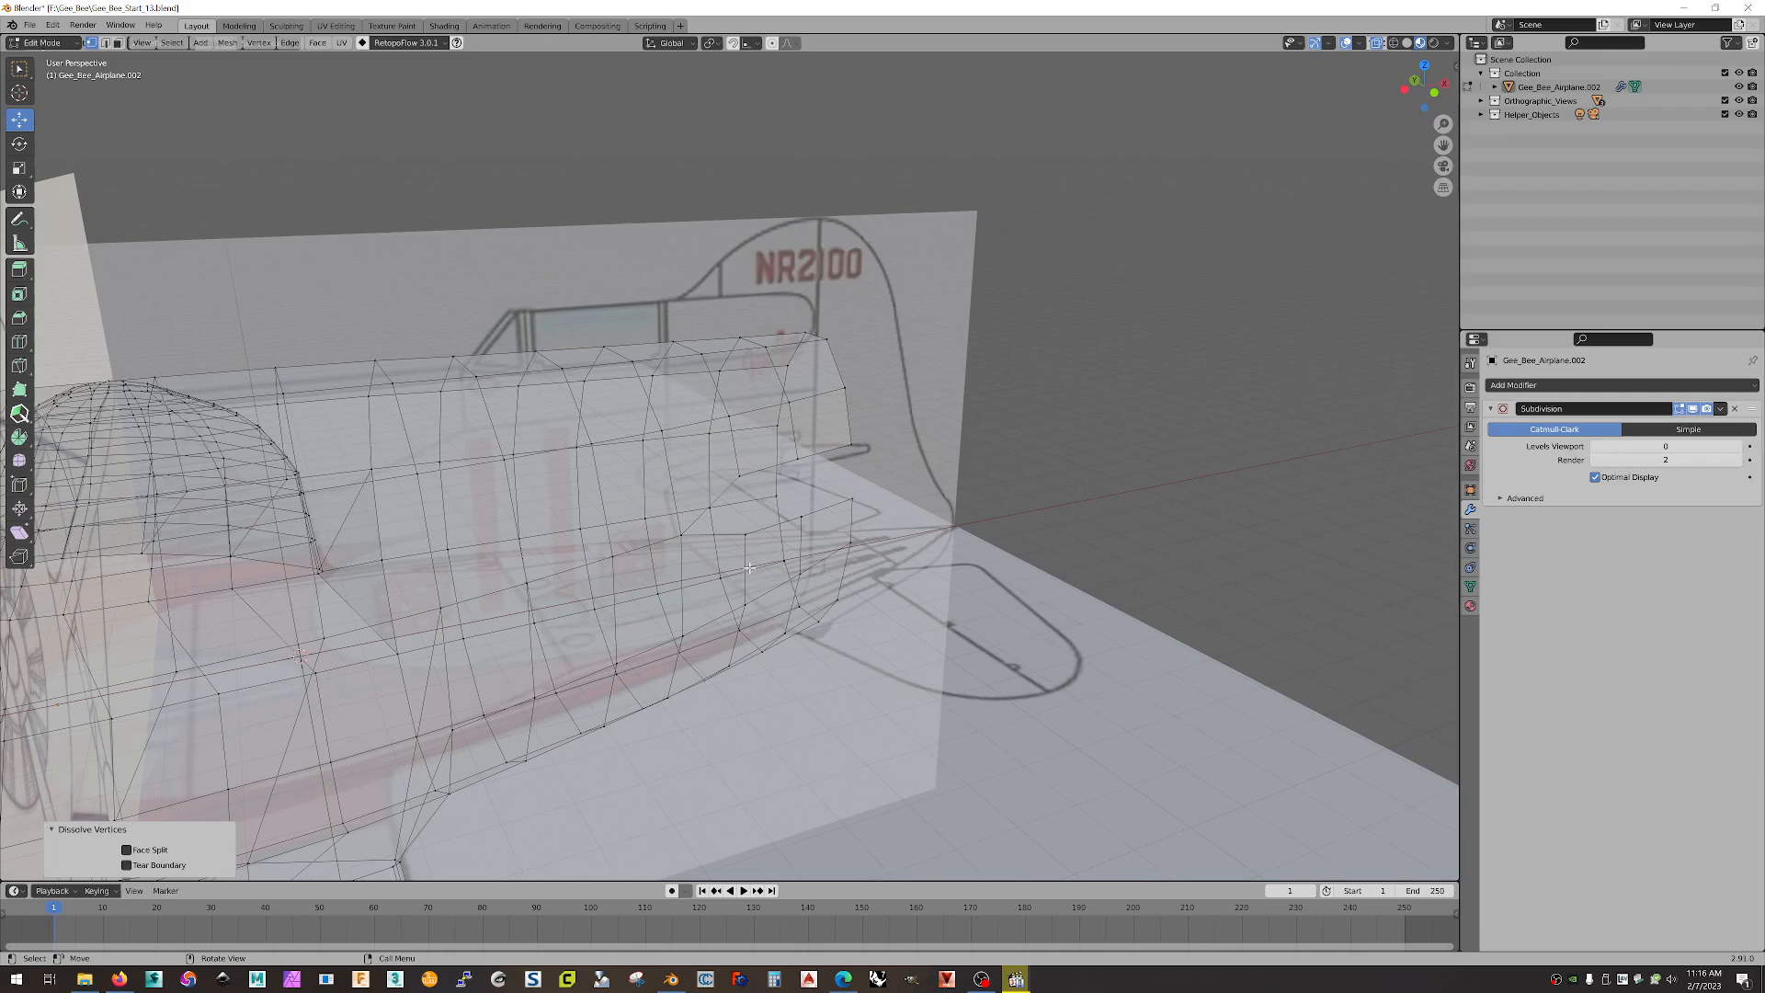
{"action": "middle_click_drag", "start_coordinate": [910, 602], "coordinate": [869, 653]}
{"action": "middle_click_drag", "start_coordinate": [1028, 484], "coordinate": [1144, 581]}
{"action": "scroll", "coordinate": [1145, 581], "scroll_direction": "down", "scroll_amount": 4}
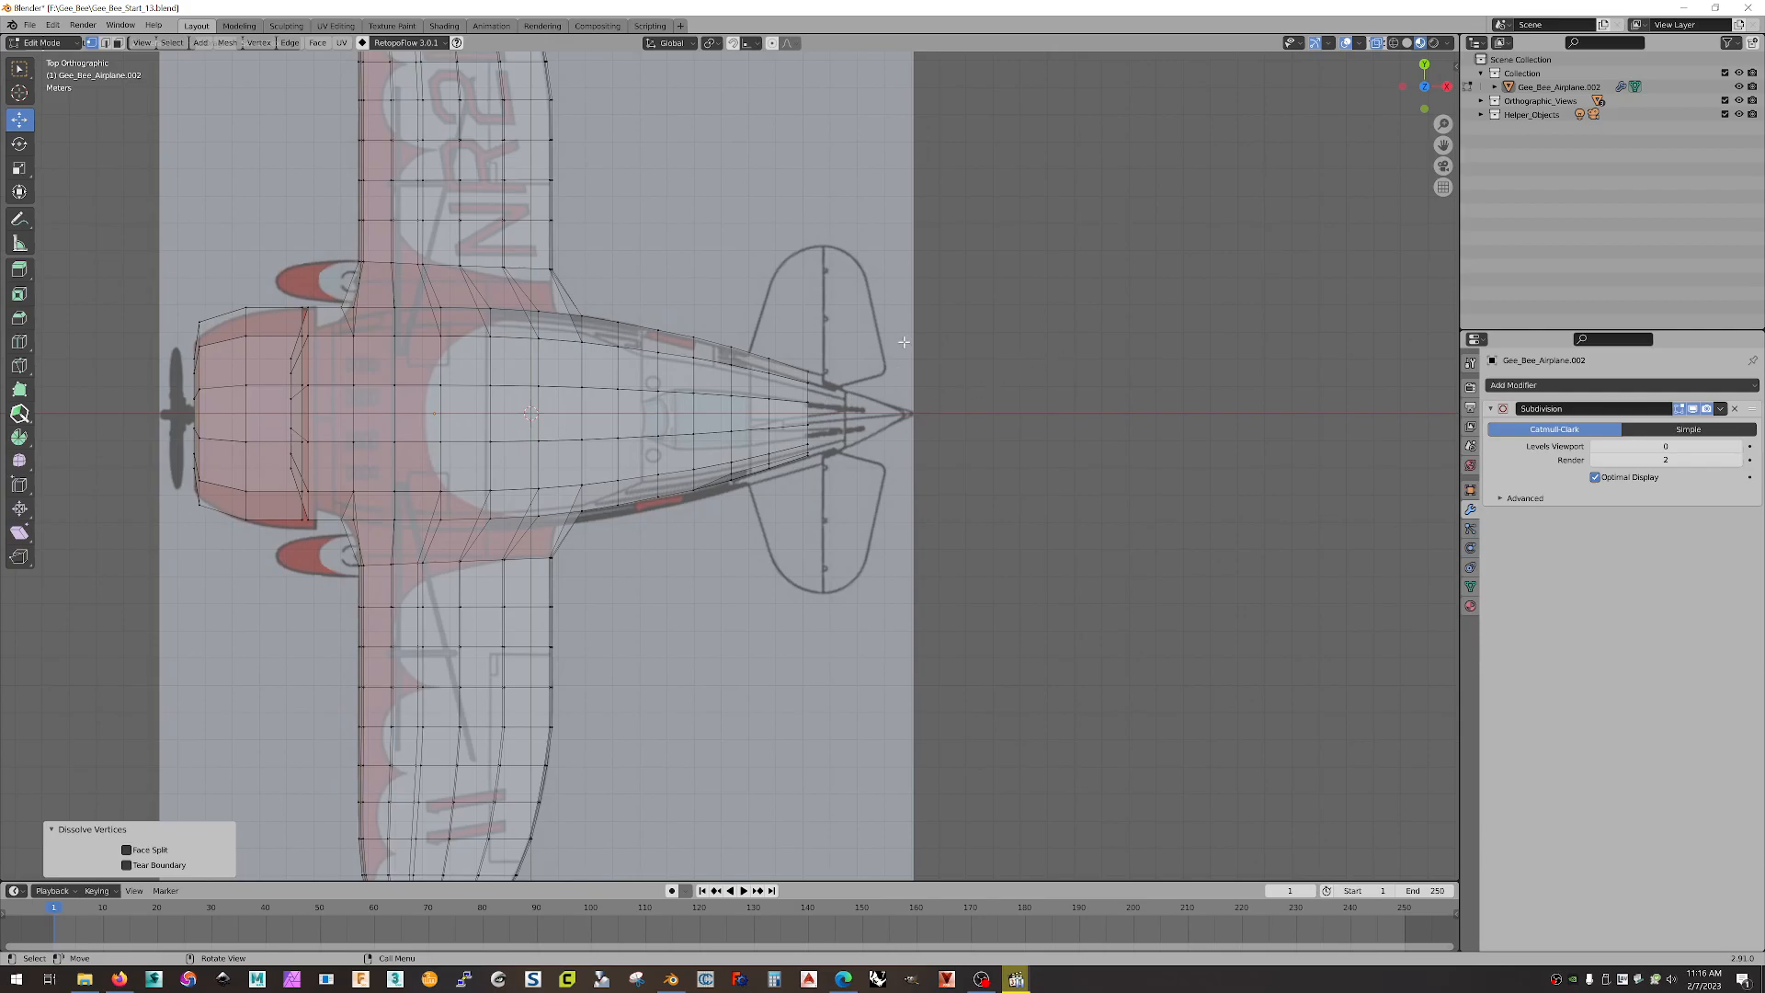
{"action": "left_click", "coordinate": [66, 42]}
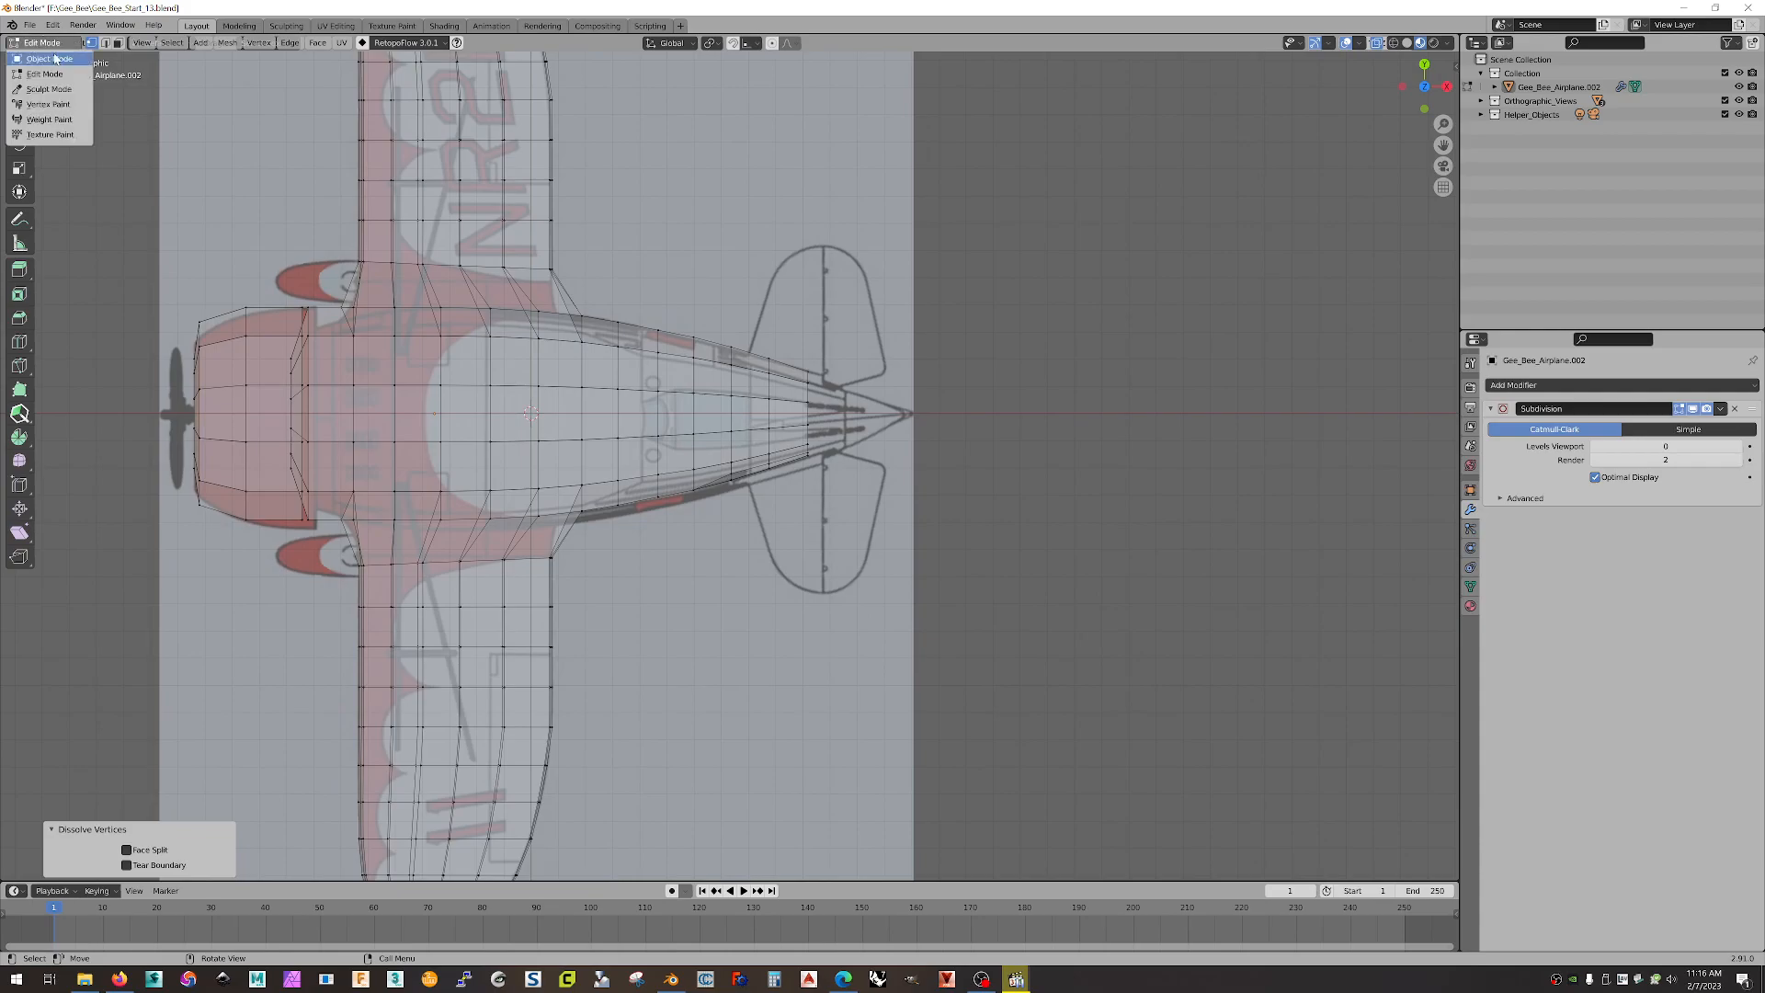
{"action": "left_click", "coordinate": [55, 58]}
{"action": "left_click", "coordinate": [819, 196]}
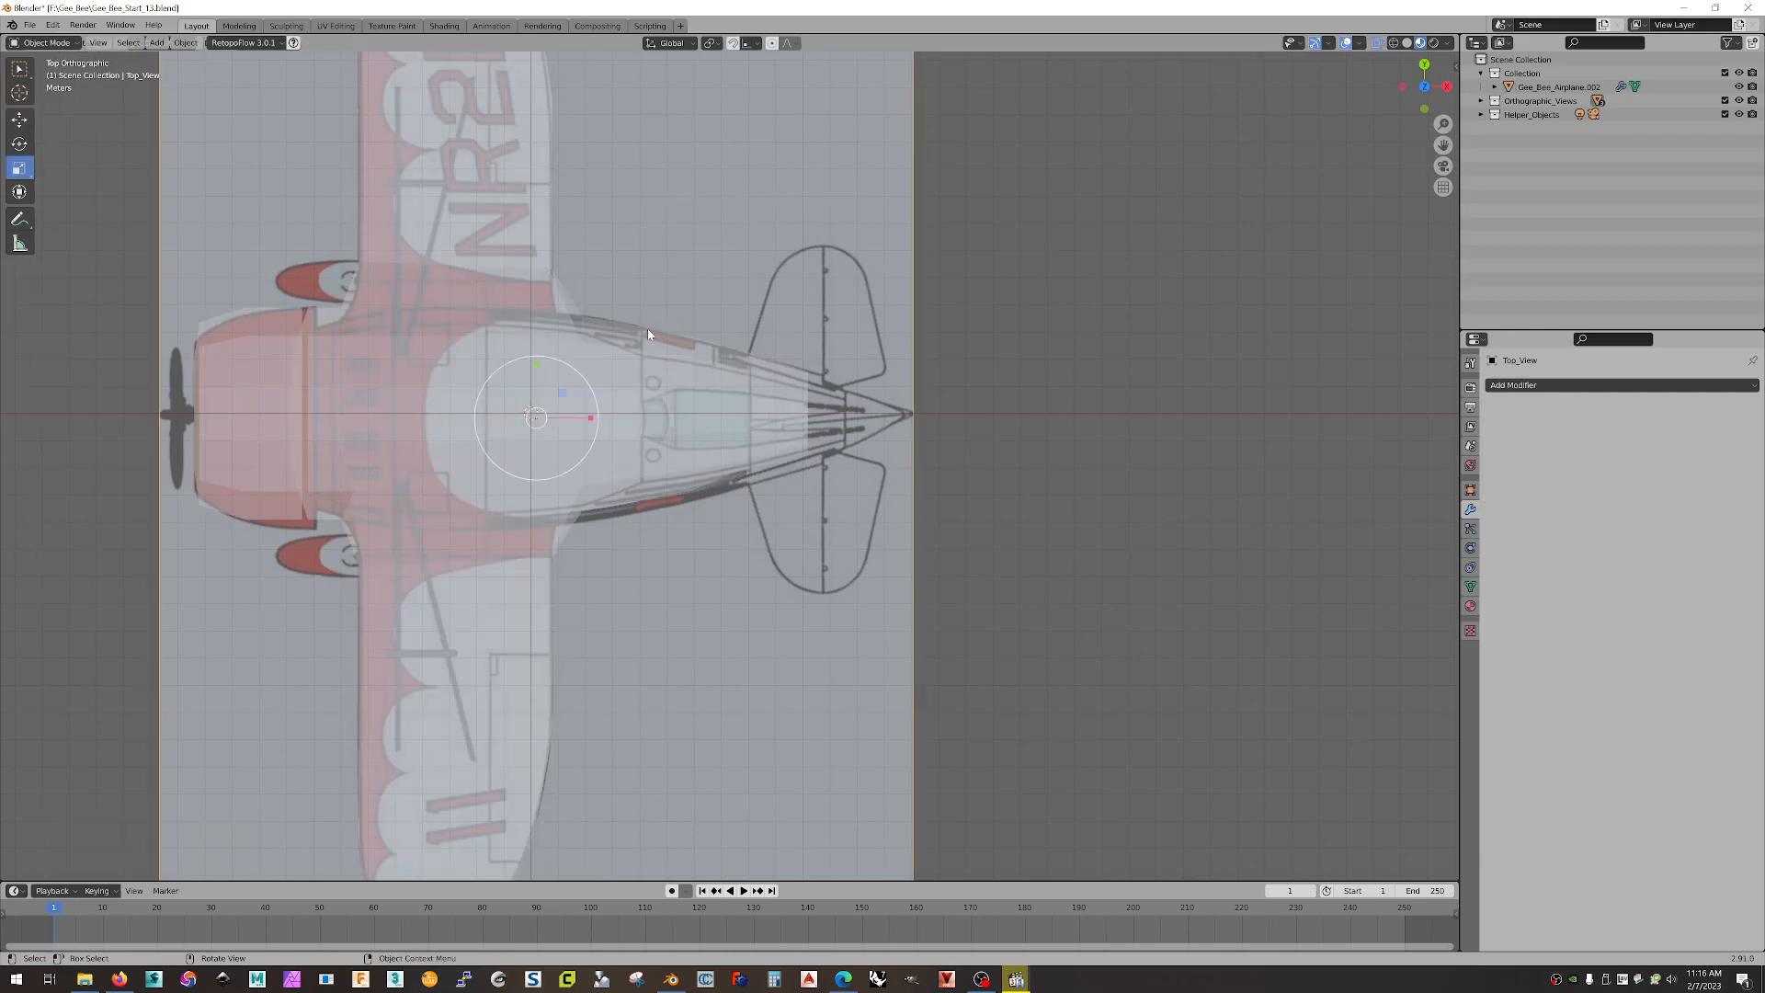
{"action": "left_click", "coordinate": [22, 121]}
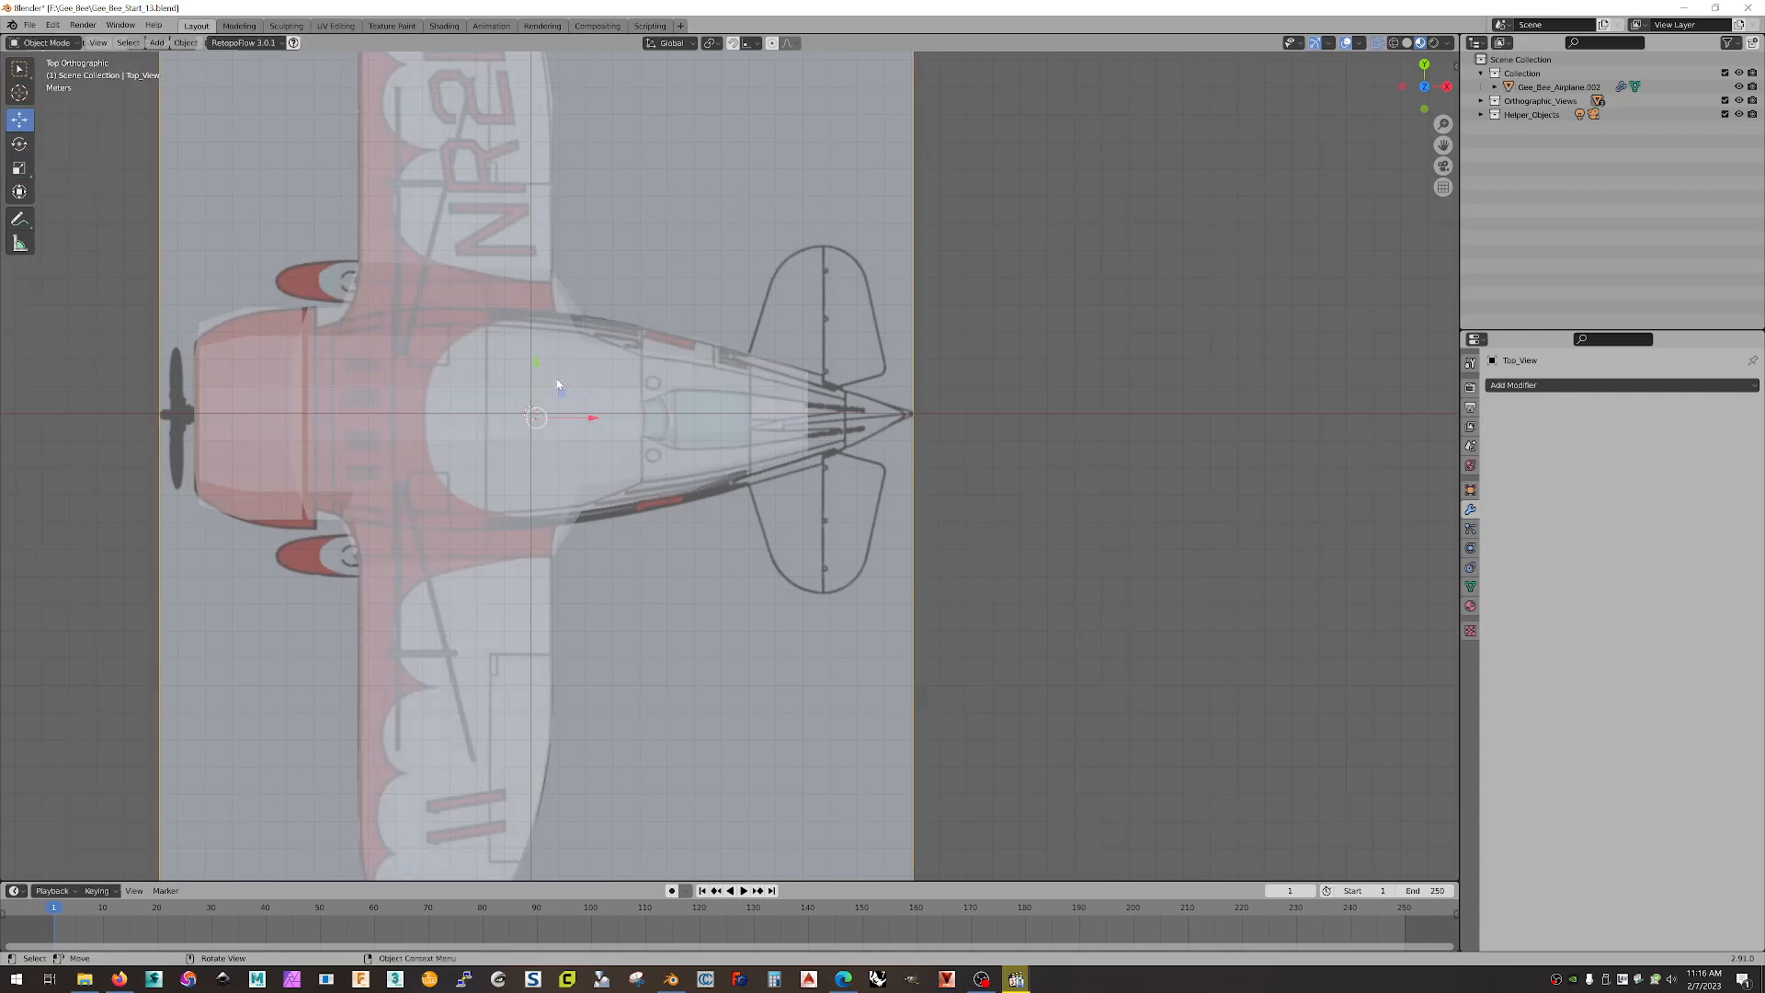
{"action": "left_click_drag", "start_coordinate": [537, 362], "coordinate": [541, 354]}
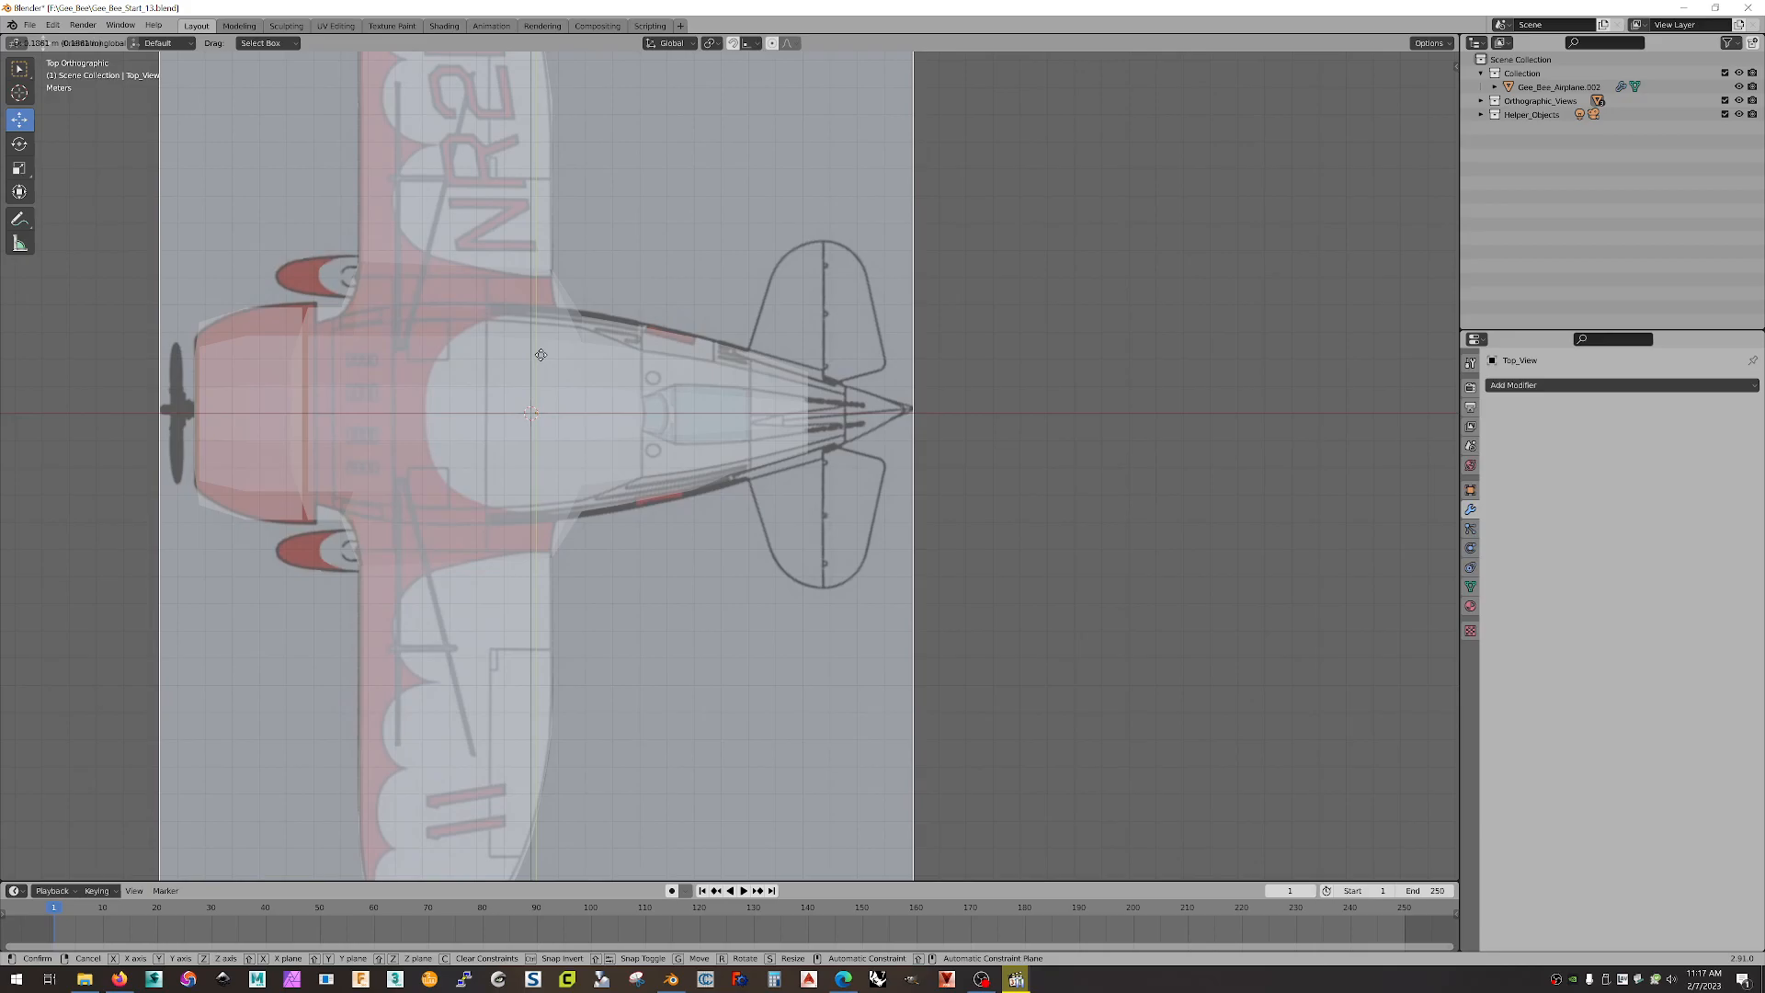
{"action": "left_click_drag", "start_coordinate": [541, 355], "coordinate": [552, 355]}
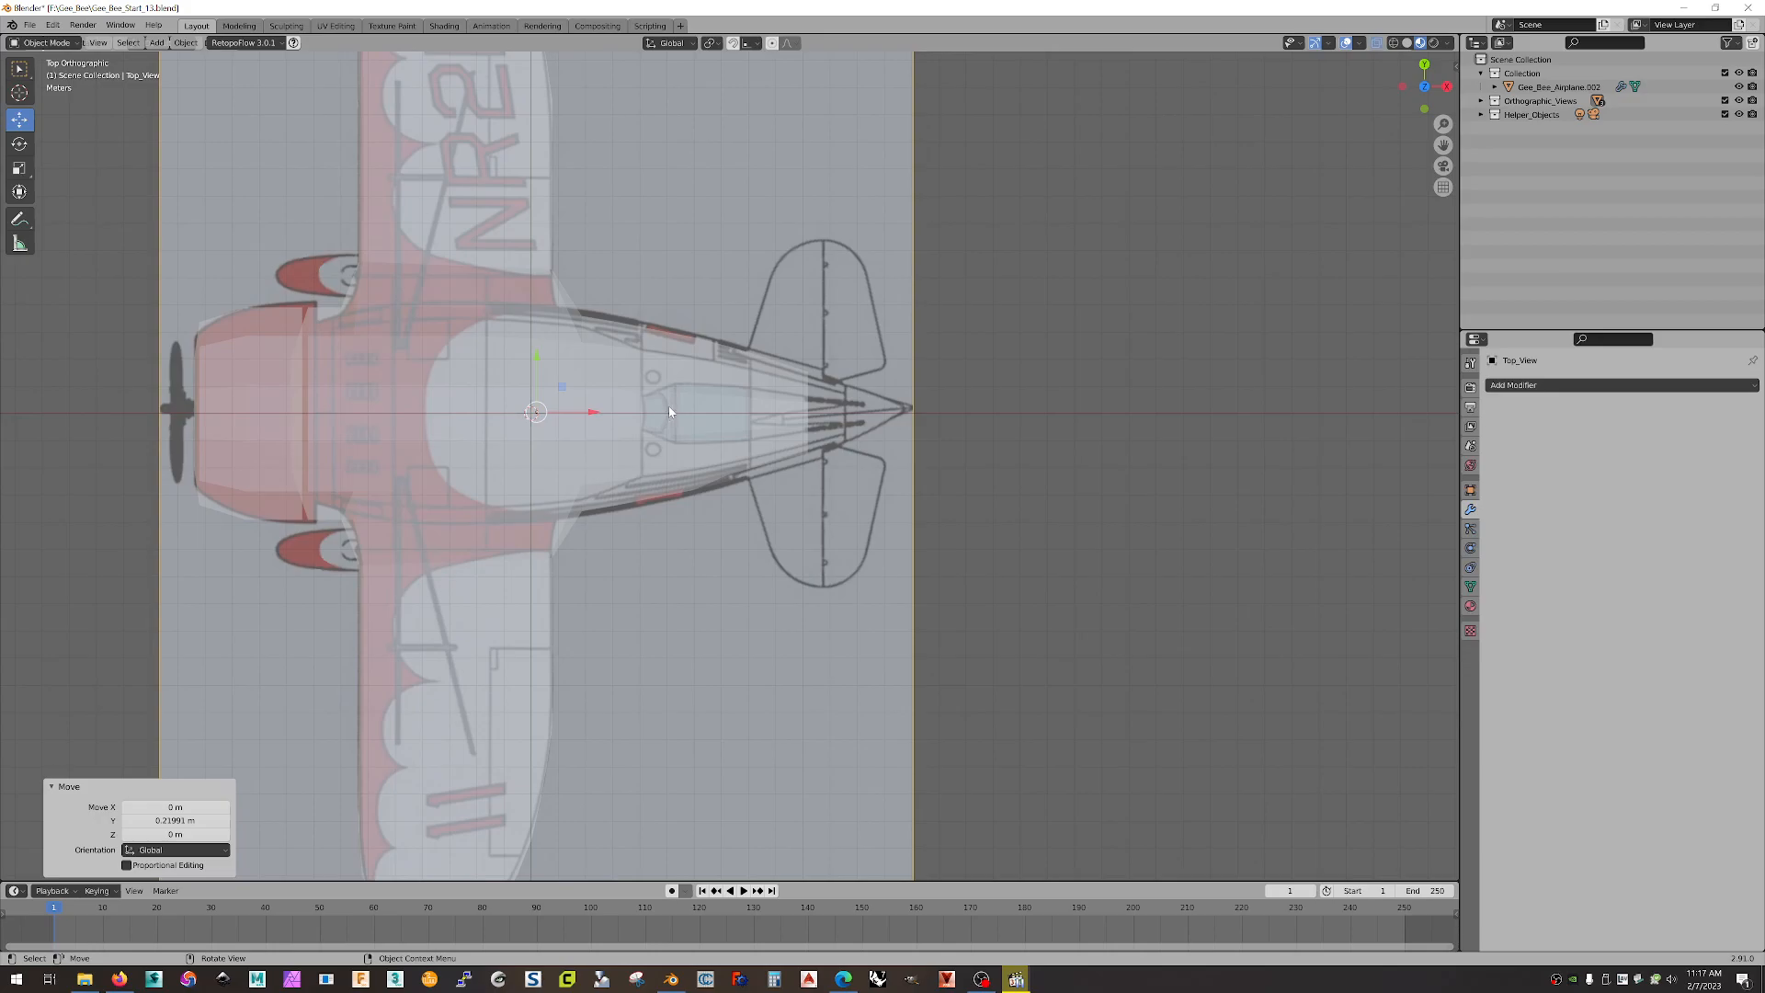
Step: Return to editing the airplane mesh and scale the rearmost fuselage vertices along Y, starting at about 1.013, to fit the top-view outline
{"action": "left_click", "coordinate": [685, 424]}
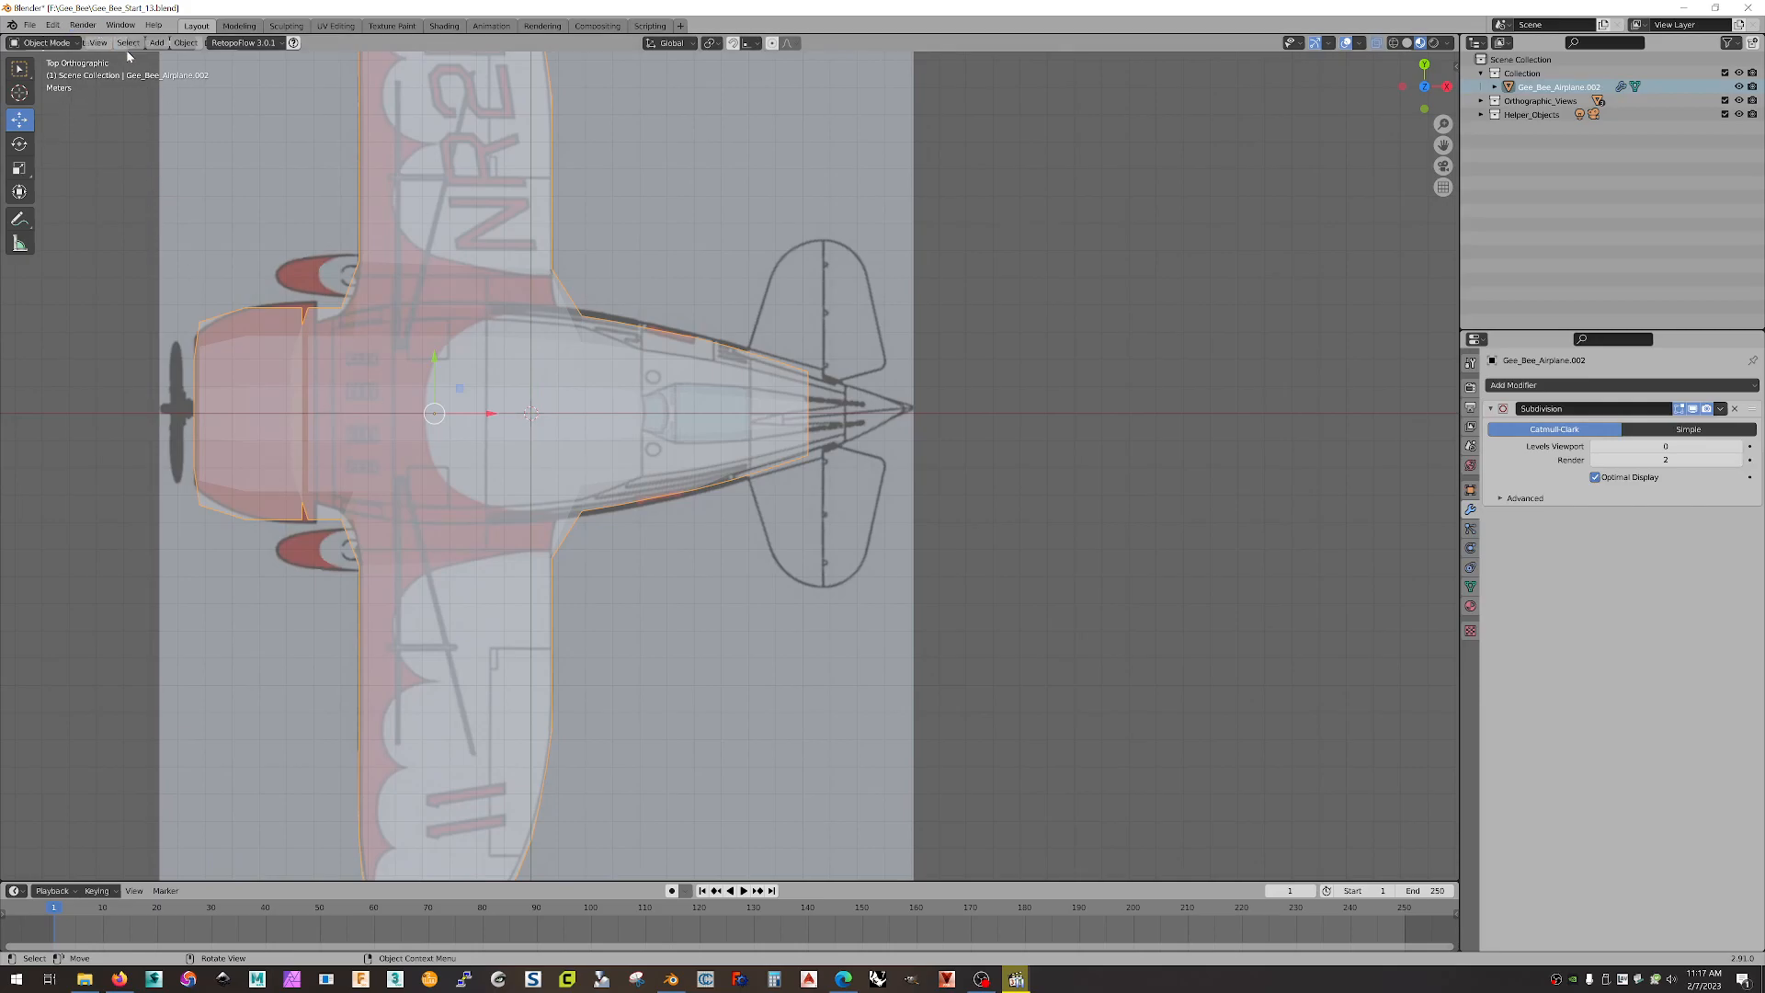
{"action": "key", "text": "Tab"}
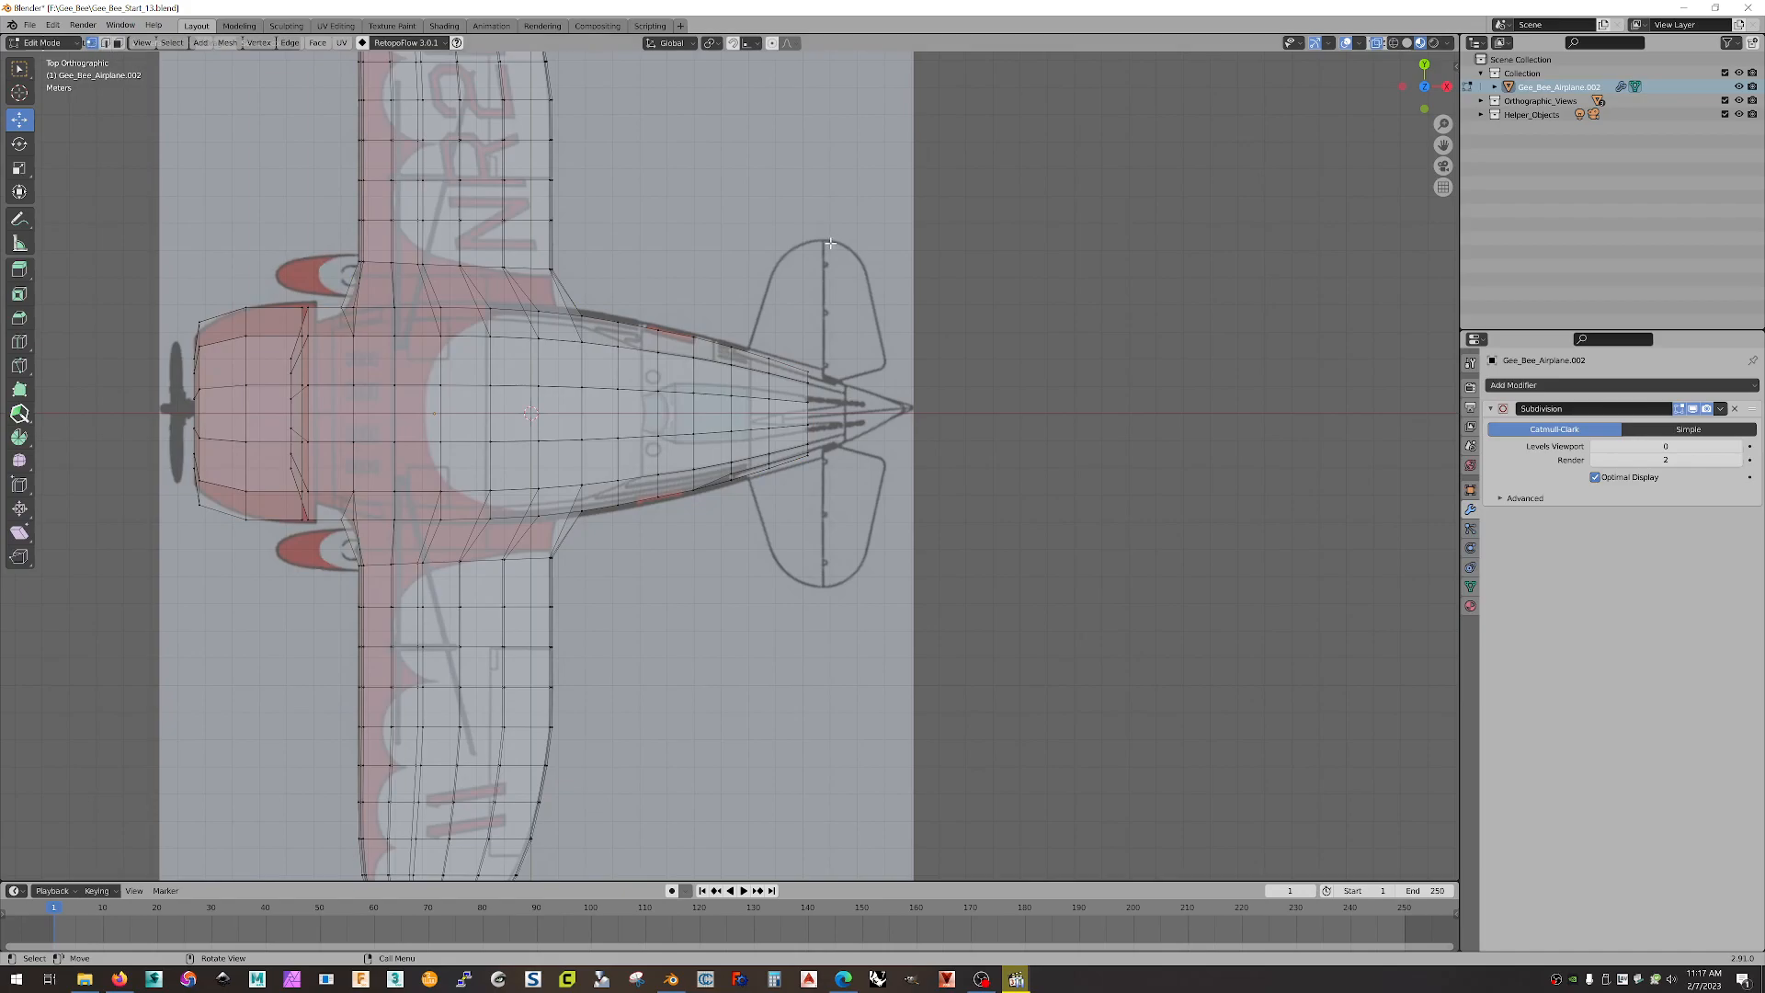
{"action": "left_click_drag", "start_coordinate": [951, 280], "coordinate": [793, 544]}
{"action": "left_click_drag", "start_coordinate": [839, 380], "coordinate": [885, 365]}
{"action": "left_click", "coordinate": [19, 167]}
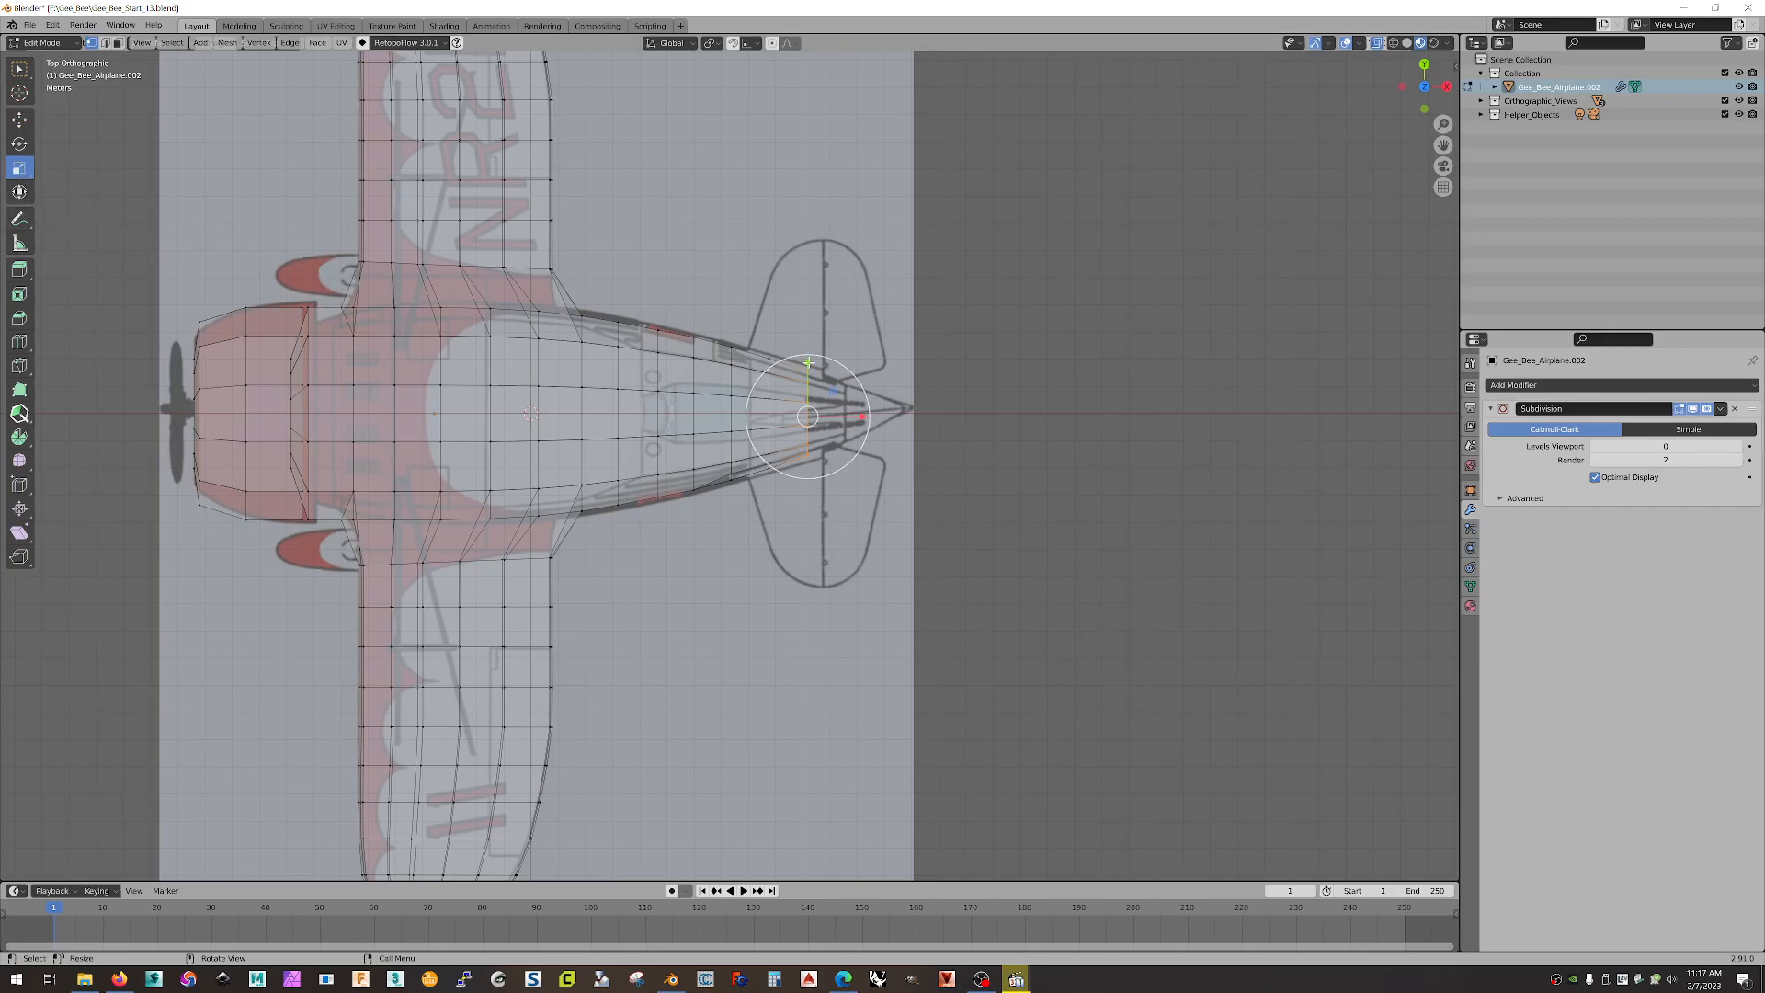
{"action": "left_click_drag", "start_coordinate": [807, 363], "coordinate": [815, 362]}
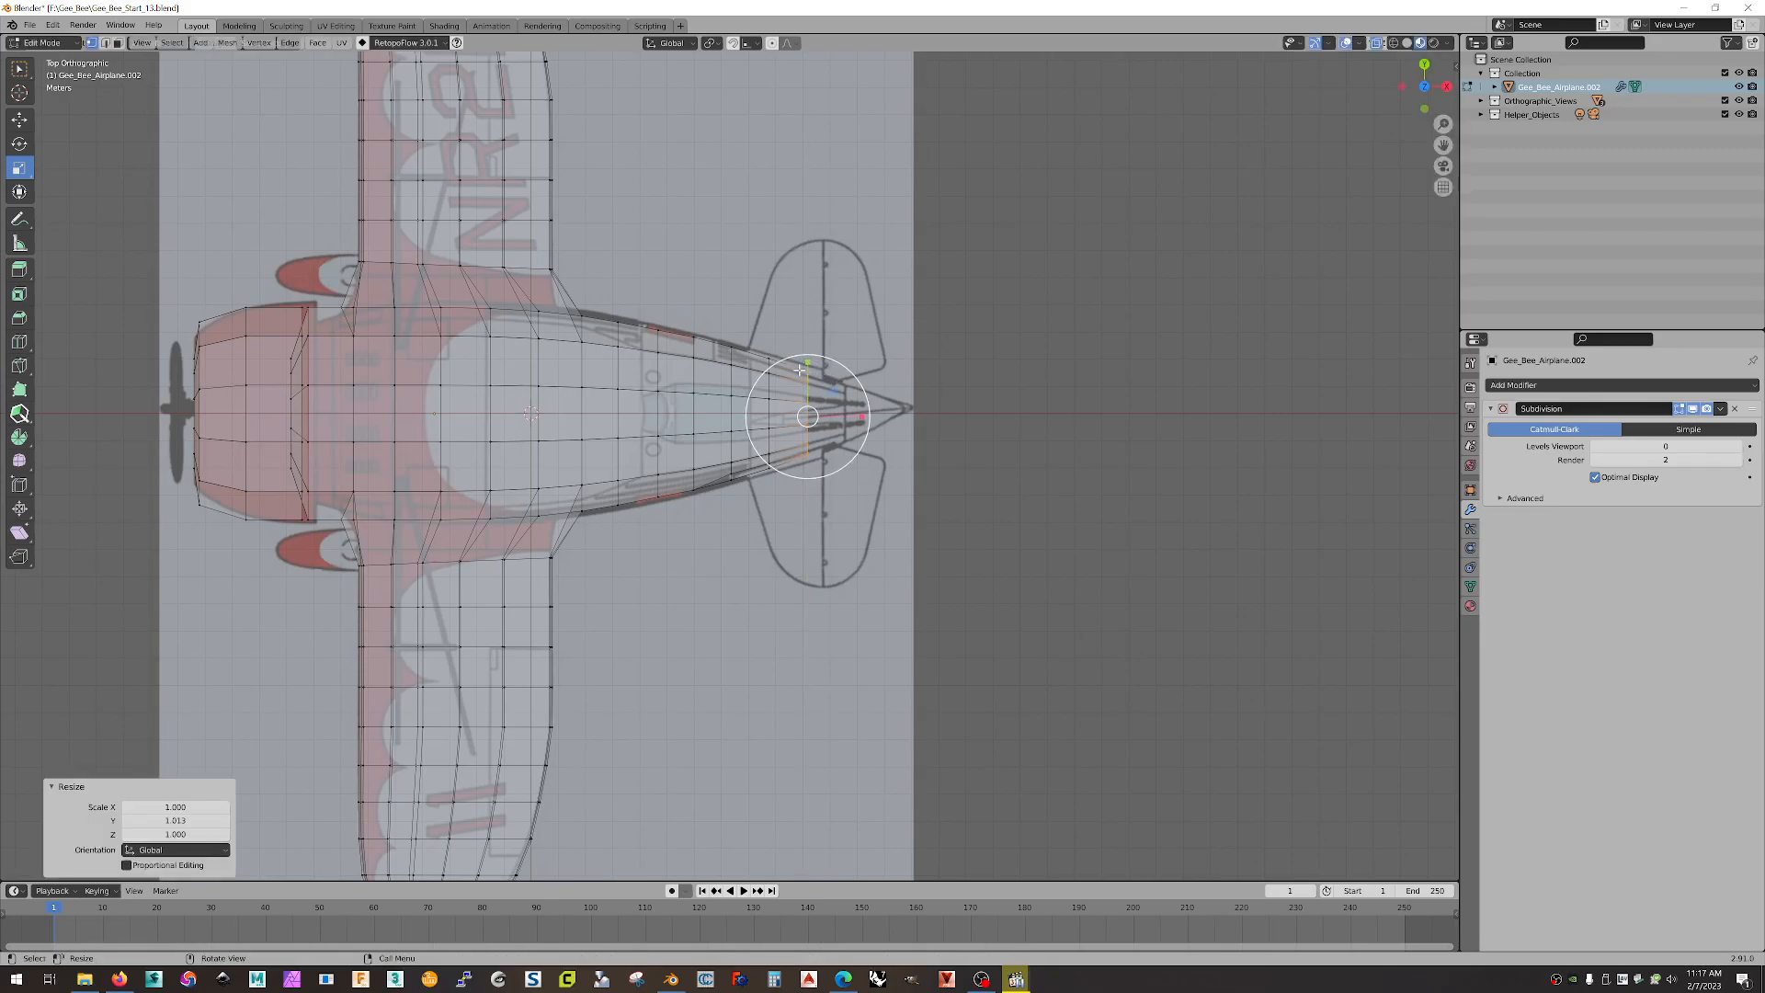
{"action": "left_click_drag", "start_coordinate": [816, 363], "coordinate": [857, 366]}
Step: Scale the next fuselage vertex columns ahead of the tail end along Y to follow the outline, the first by about 1.019
{"action": "left_click_drag", "start_coordinate": [788, 307], "coordinate": [754, 521]}
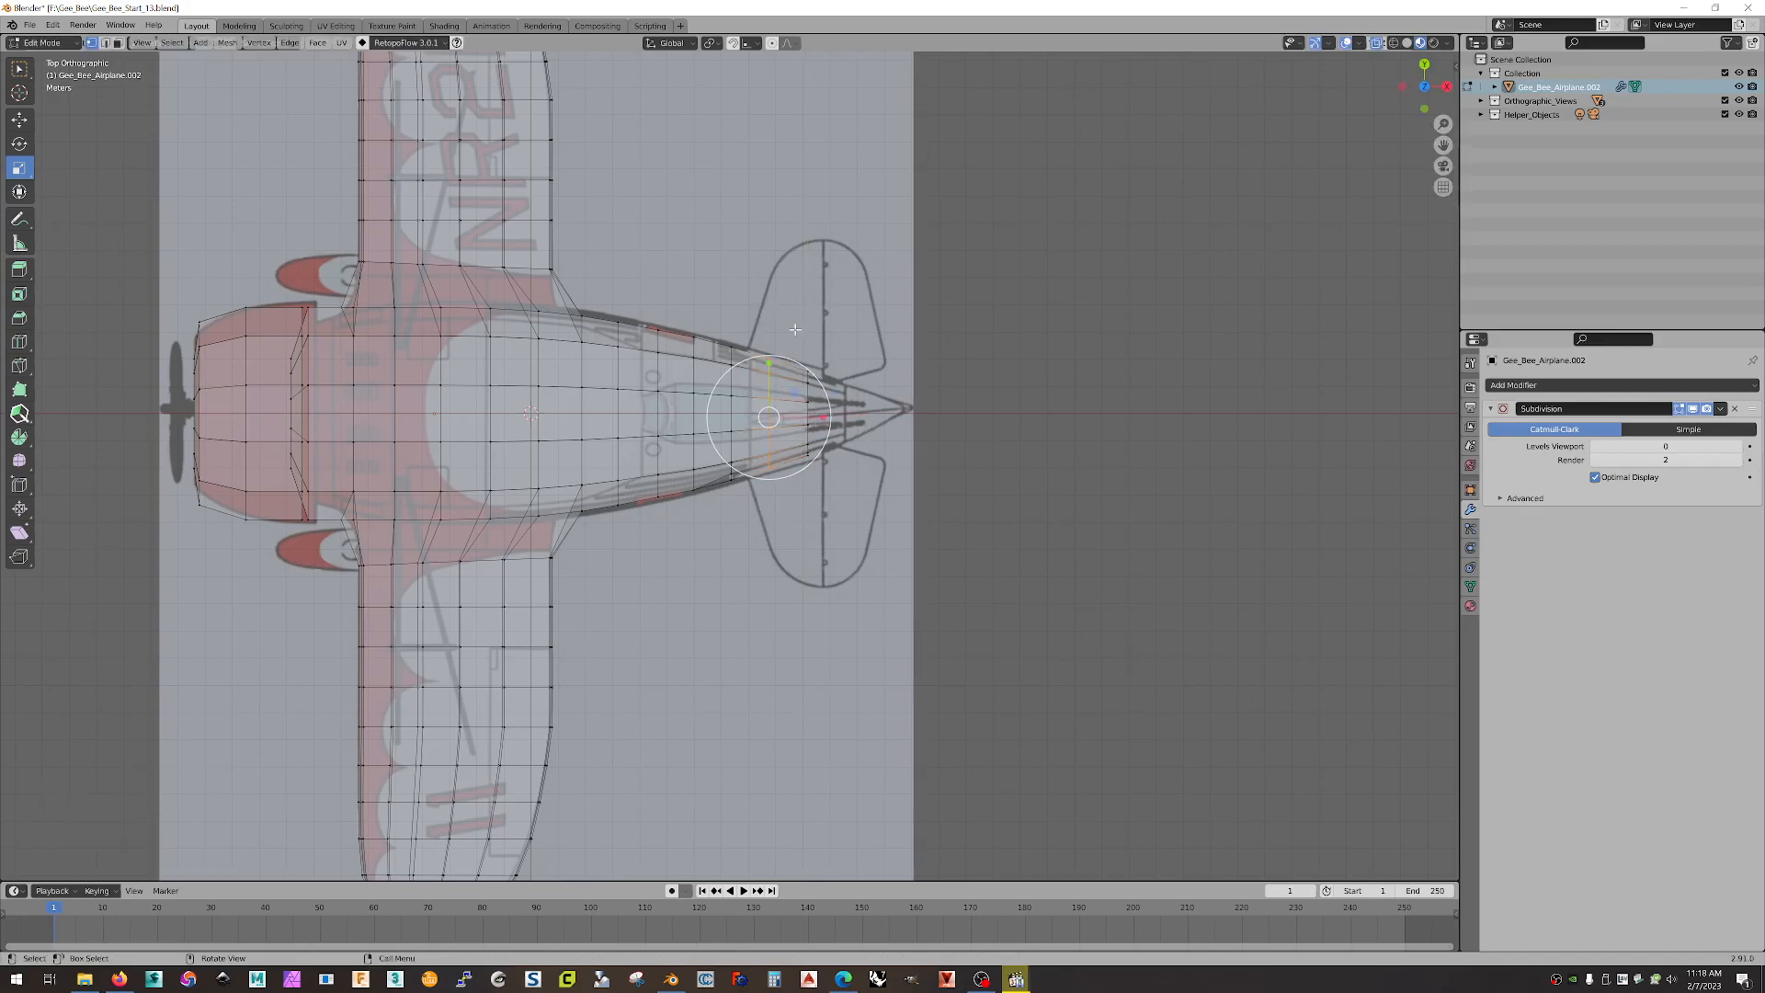
{"action": "left_click_drag", "start_coordinate": [768, 364], "coordinate": [779, 453]}
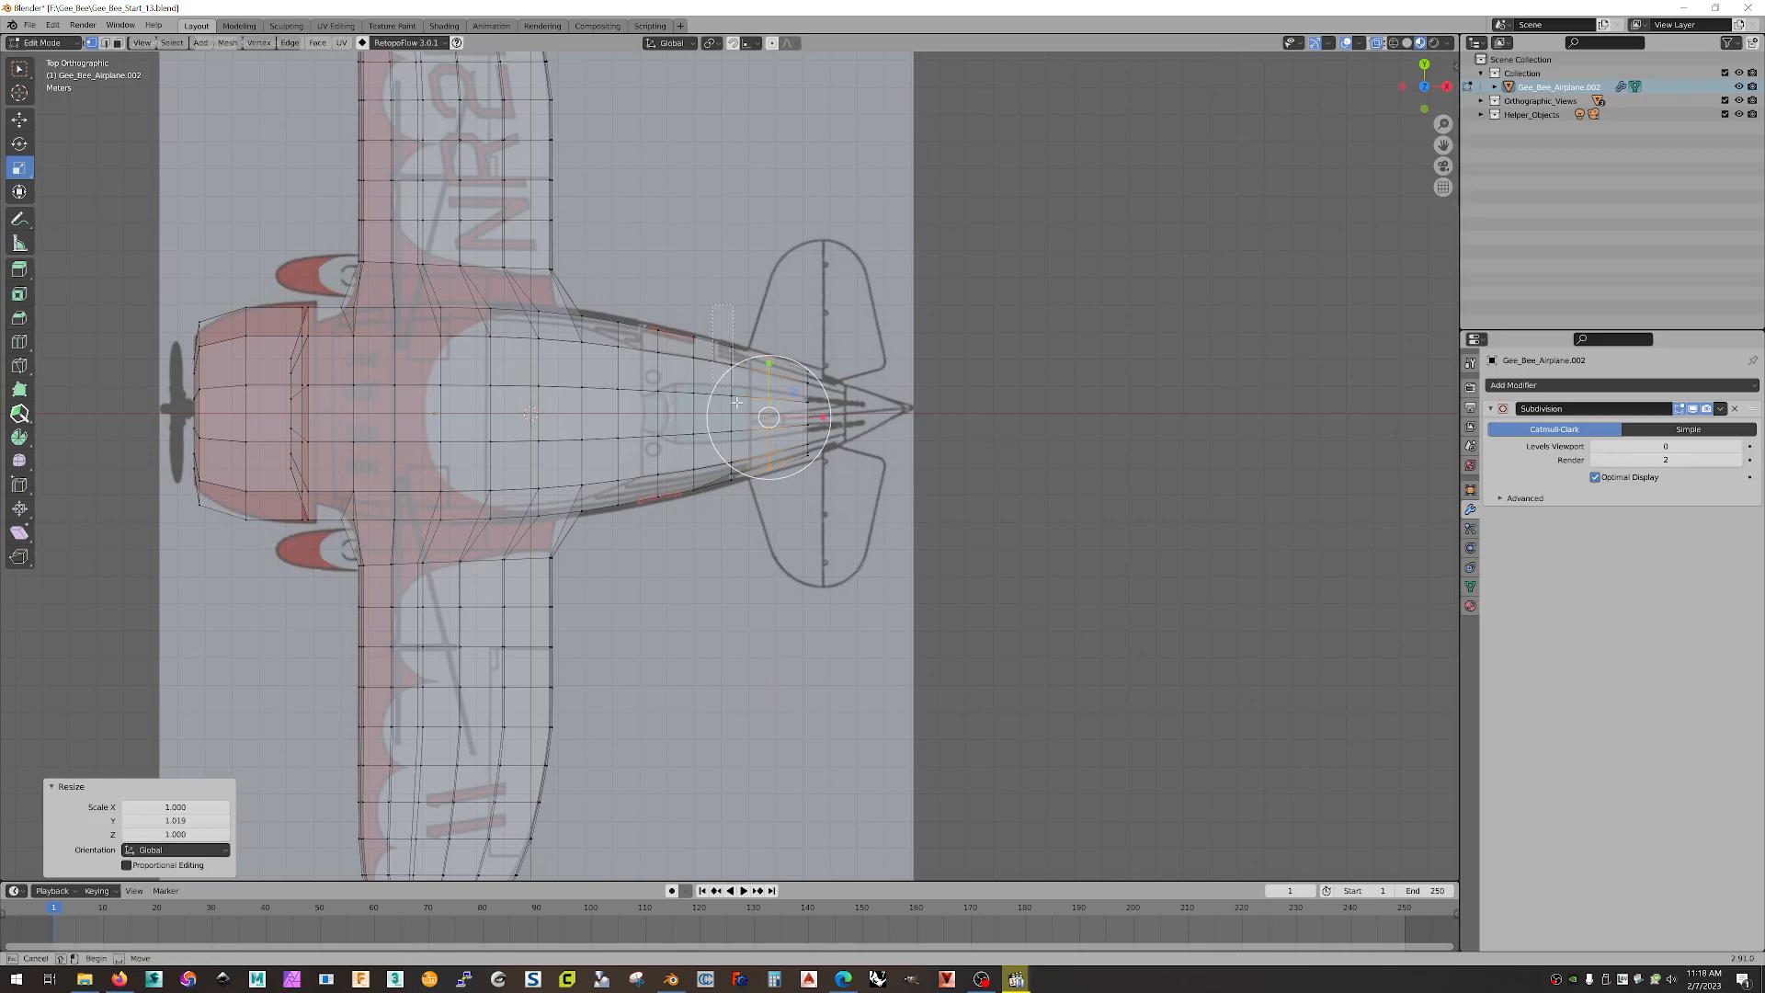
{"action": "left_click_drag", "start_coordinate": [747, 521], "coordinate": [686, 518]}
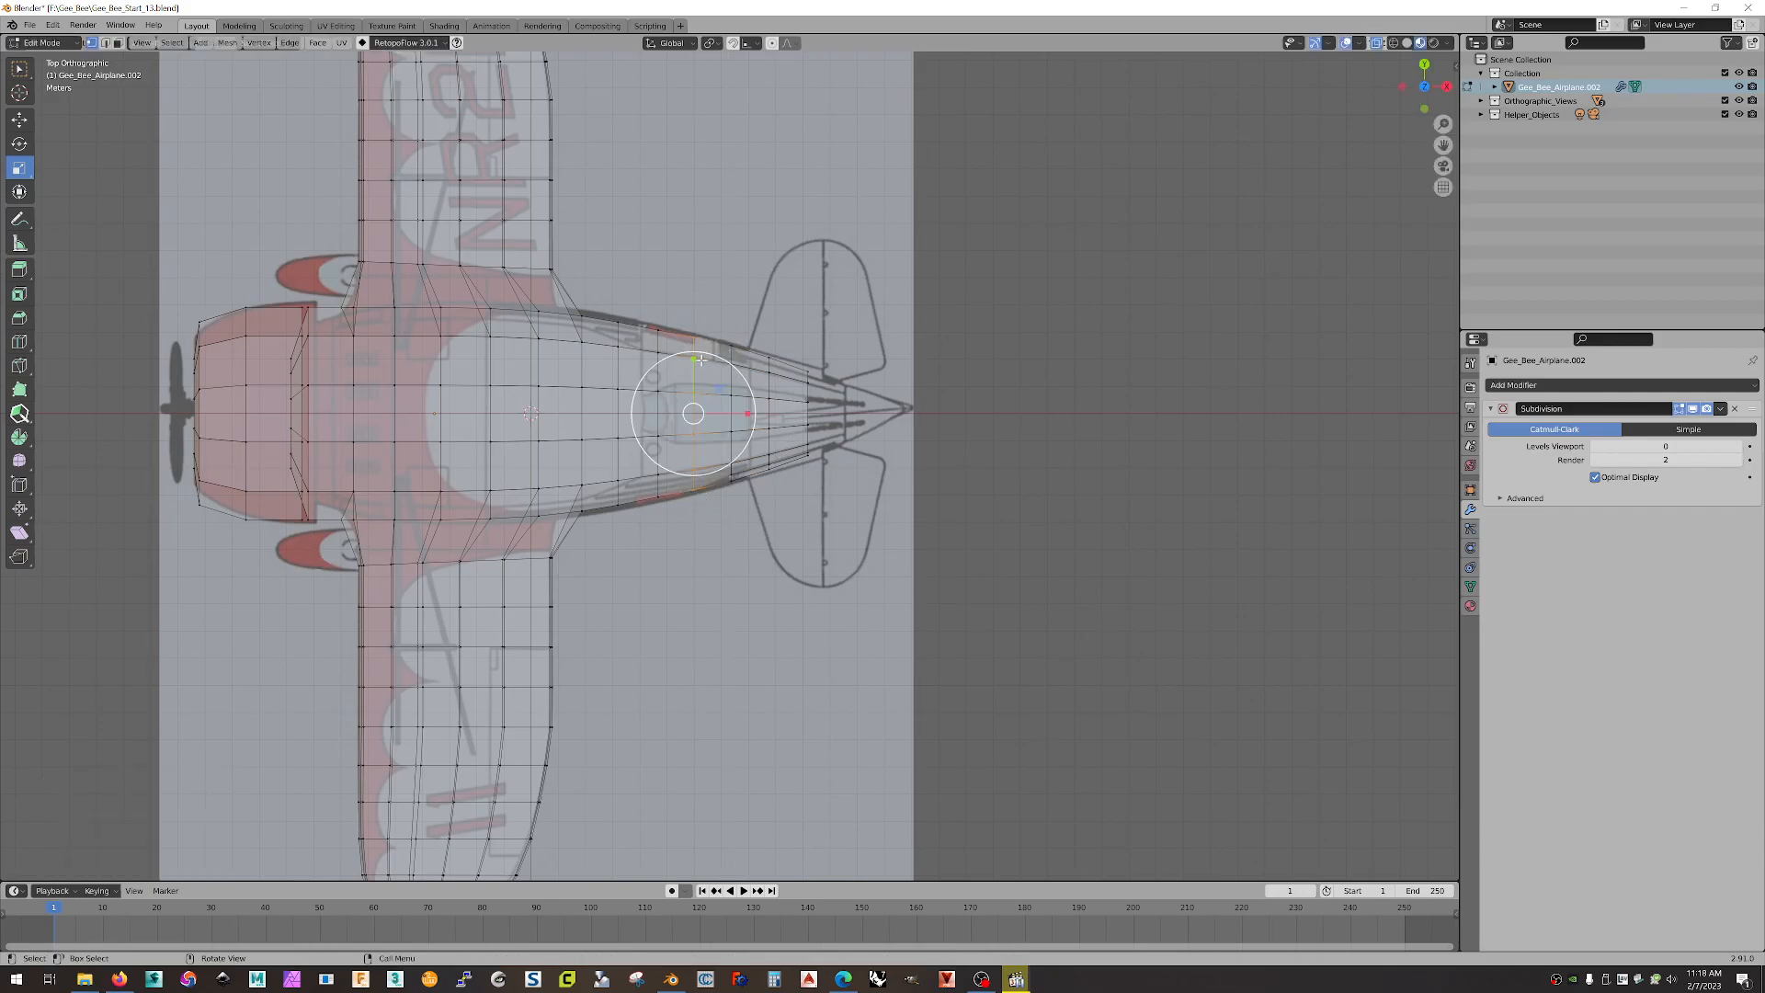
{"action": "left_click_drag", "start_coordinate": [693, 359], "coordinate": [708, 358]}
Step: Widen the fuselage vertex column at the front of the cockpit along Y by about 1.046
{"action": "left_click_drag", "start_coordinate": [644, 292], "coordinate": [676, 532]}
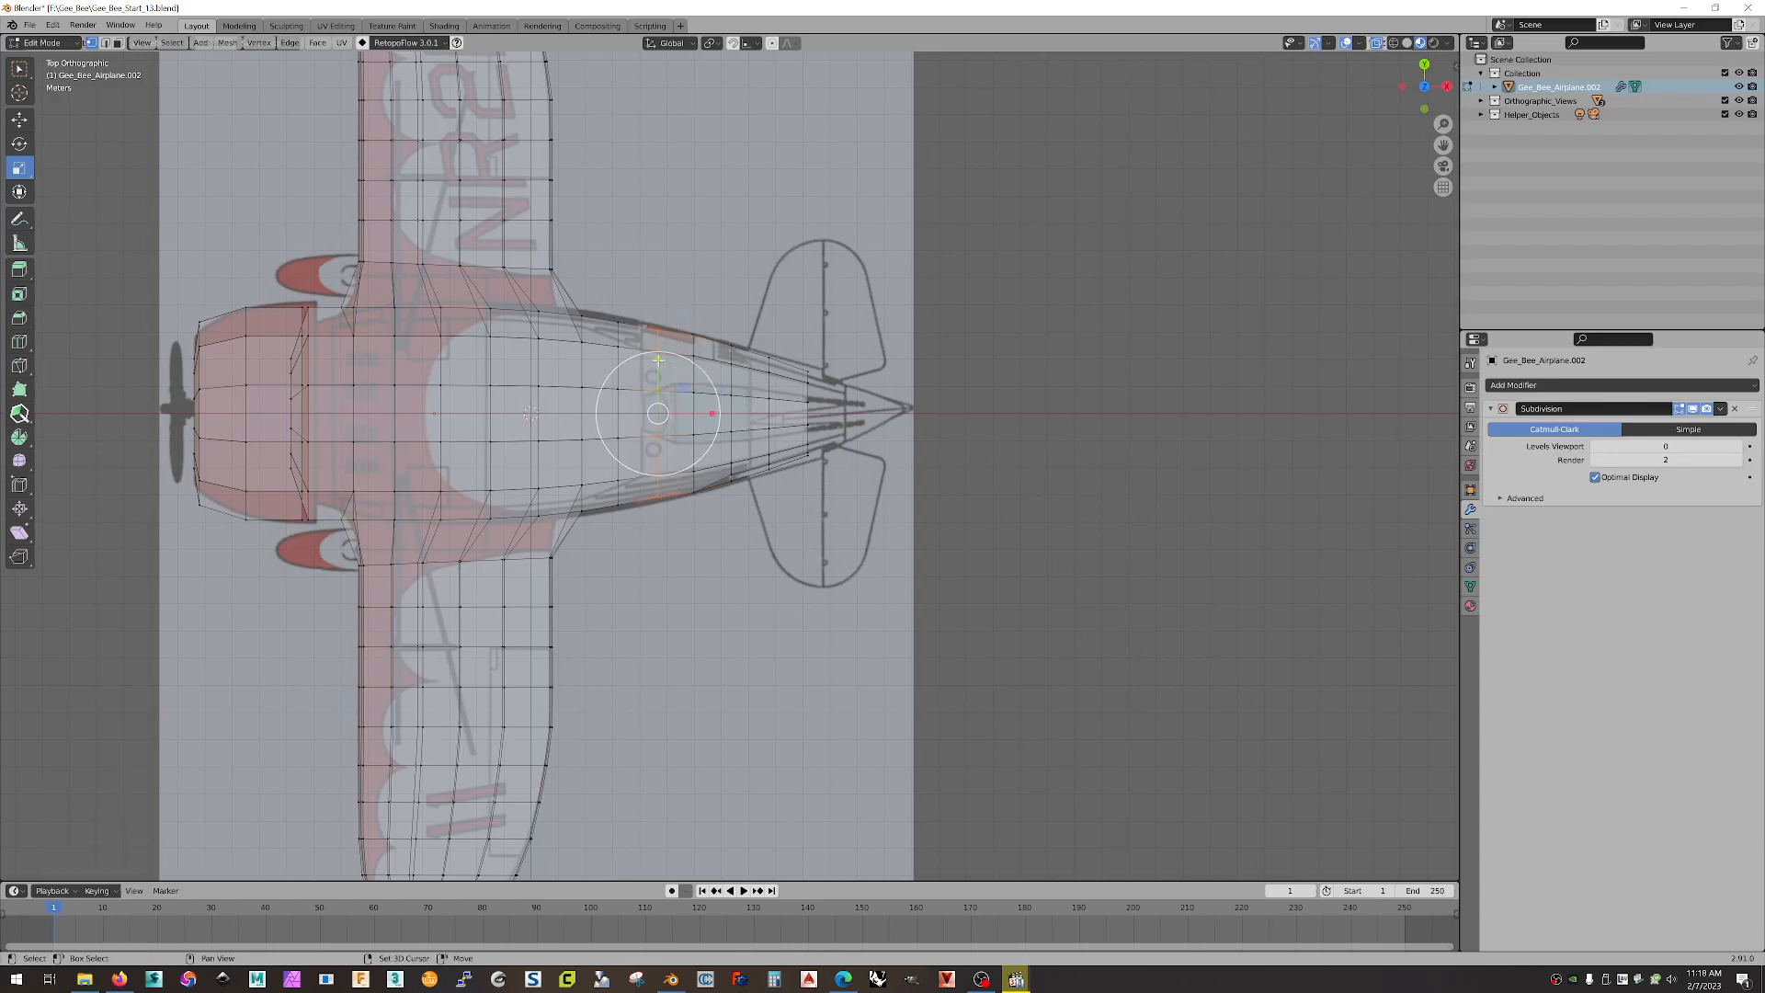
{"action": "left_click_drag", "start_coordinate": [658, 359], "coordinate": [661, 358]}
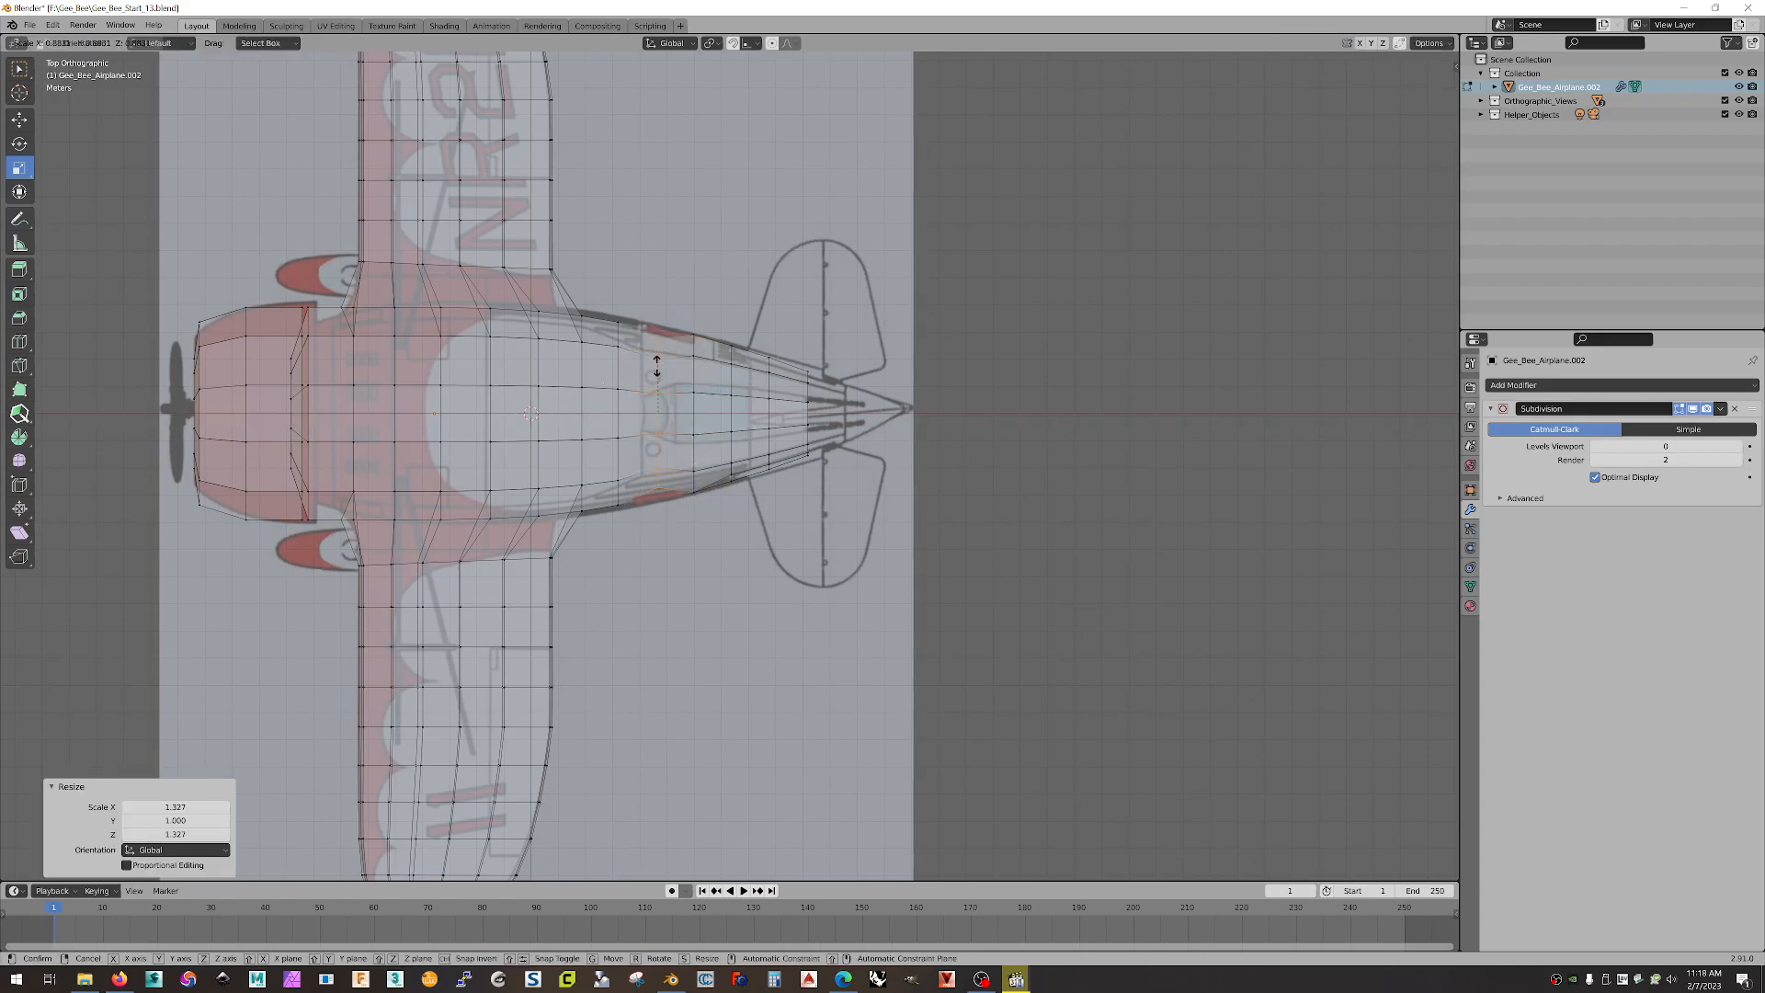
{"action": "key", "text": "ctrl+z"}
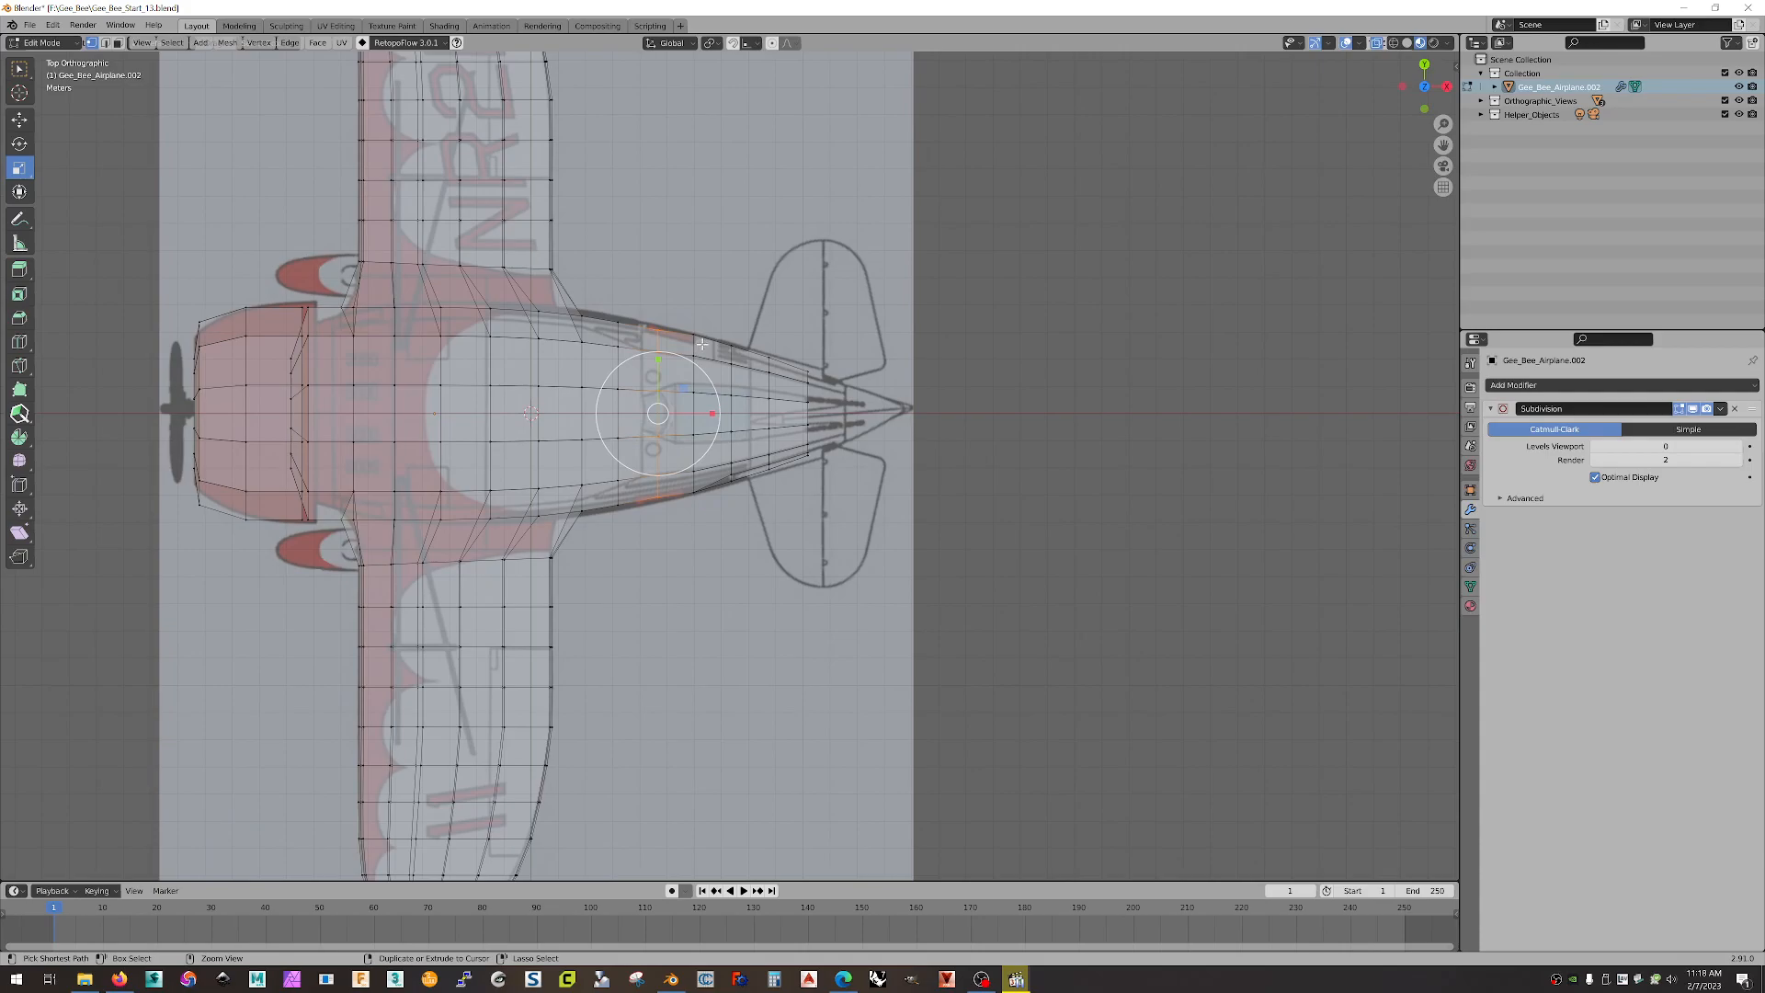
{"action": "left_click_drag", "start_coordinate": [659, 360], "coordinate": [663, 361]}
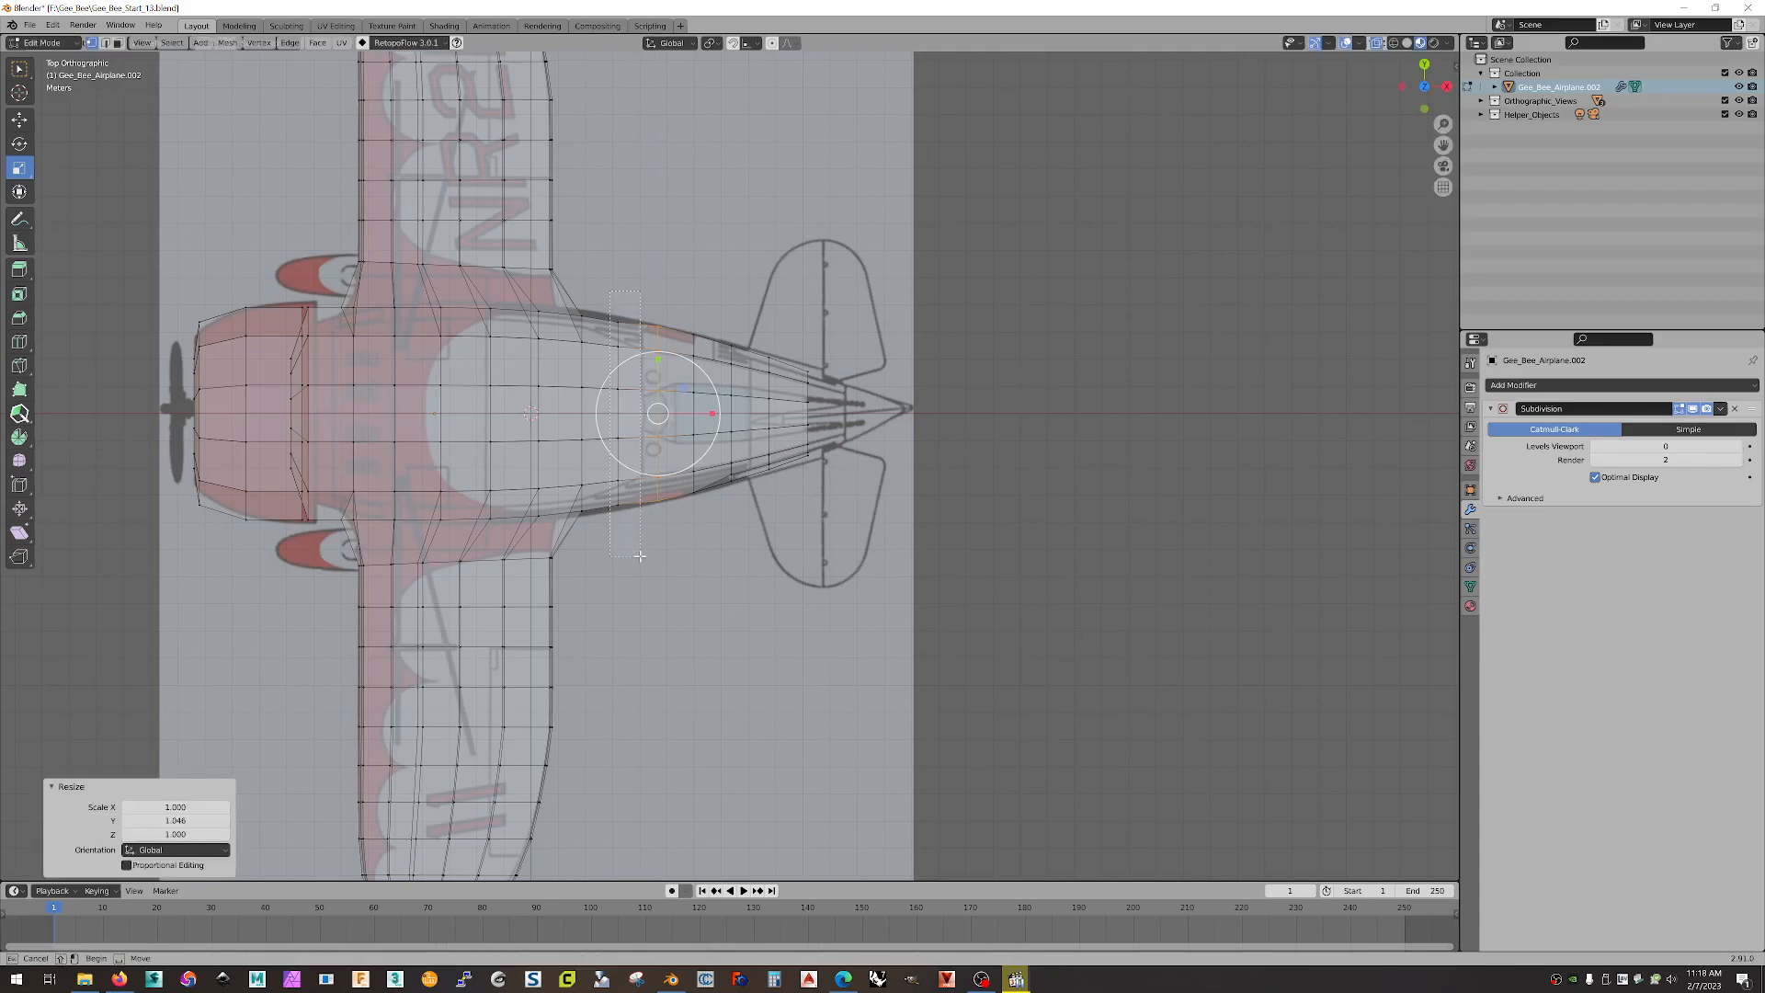
Step: Scale the two fuselage vertex columns between the cockpit and the wing's trailing edge along Y to match the outline
{"action": "key", "text": "ctrl+z"}
{"action": "left_click_drag", "start_coordinate": [619, 362], "coordinate": [620, 347]}
{"action": "left_click_drag", "start_coordinate": [606, 273], "coordinate": [568, 551]}
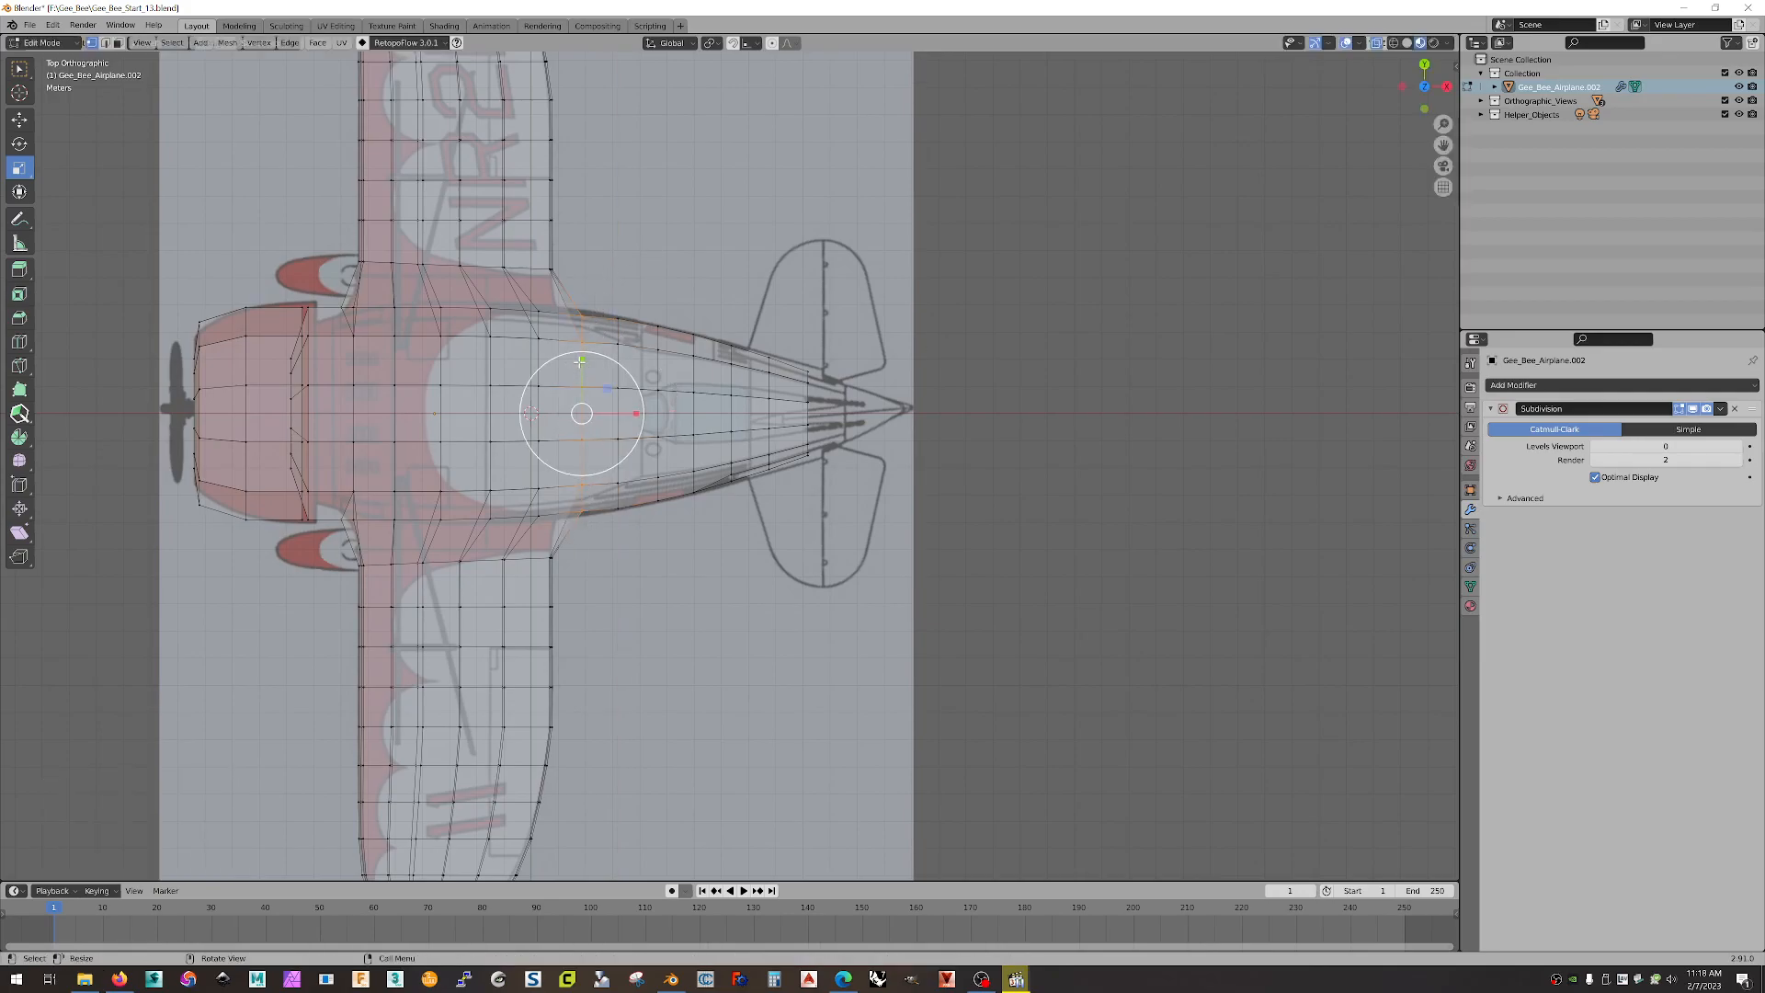
{"action": "left_click_drag", "start_coordinate": [582, 359], "coordinate": [589, 362]}
Step: Scale the fuselage vertex columns across the wing root one by one along Y, the foremost by about 1.022
{"action": "left_click_drag", "start_coordinate": [558, 299], "coordinate": [516, 522]}
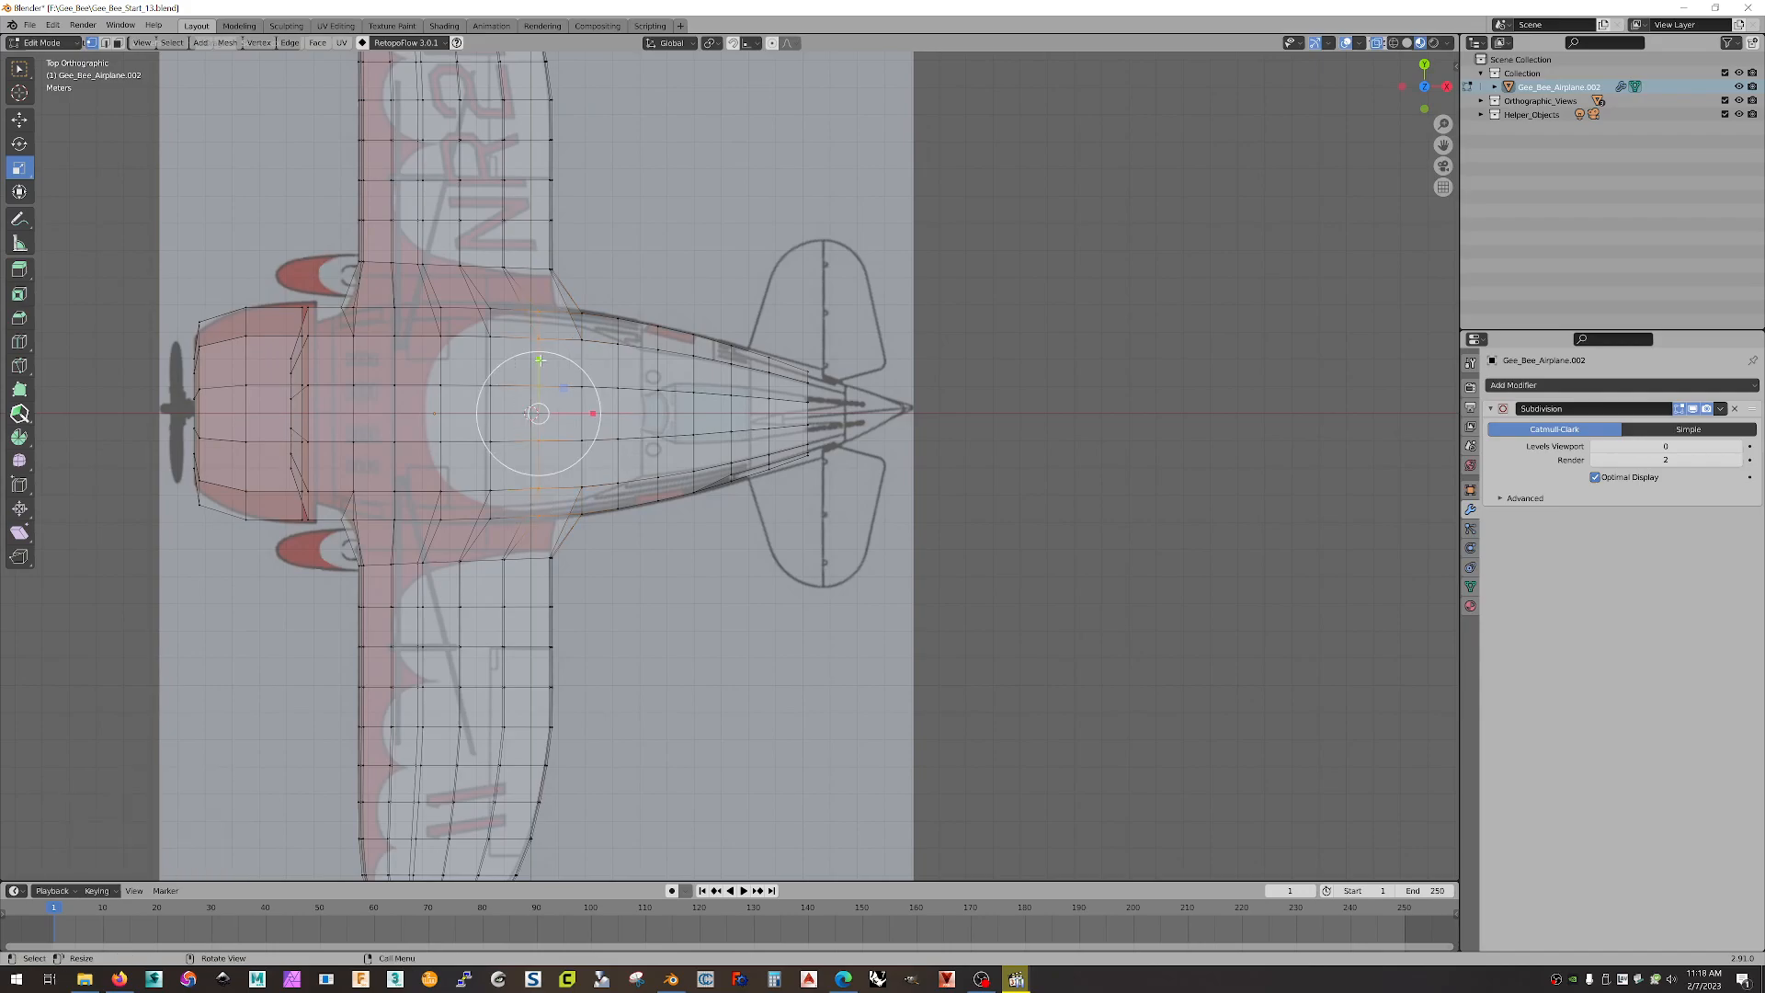
{"action": "left_click_drag", "start_coordinate": [540, 360], "coordinate": [484, 509]}
{"action": "left_click_drag", "start_coordinate": [492, 350], "coordinate": [496, 385]}
{"action": "left_click_drag", "start_coordinate": [469, 295], "coordinate": [425, 531]}
{"action": "left_click_drag", "start_coordinate": [441, 361], "coordinate": [449, 373]}
{"action": "left_click_drag", "start_coordinate": [375, 288], "coordinate": [416, 528]}
{"action": "left_click_drag", "start_coordinate": [394, 360], "coordinate": [396, 347]}
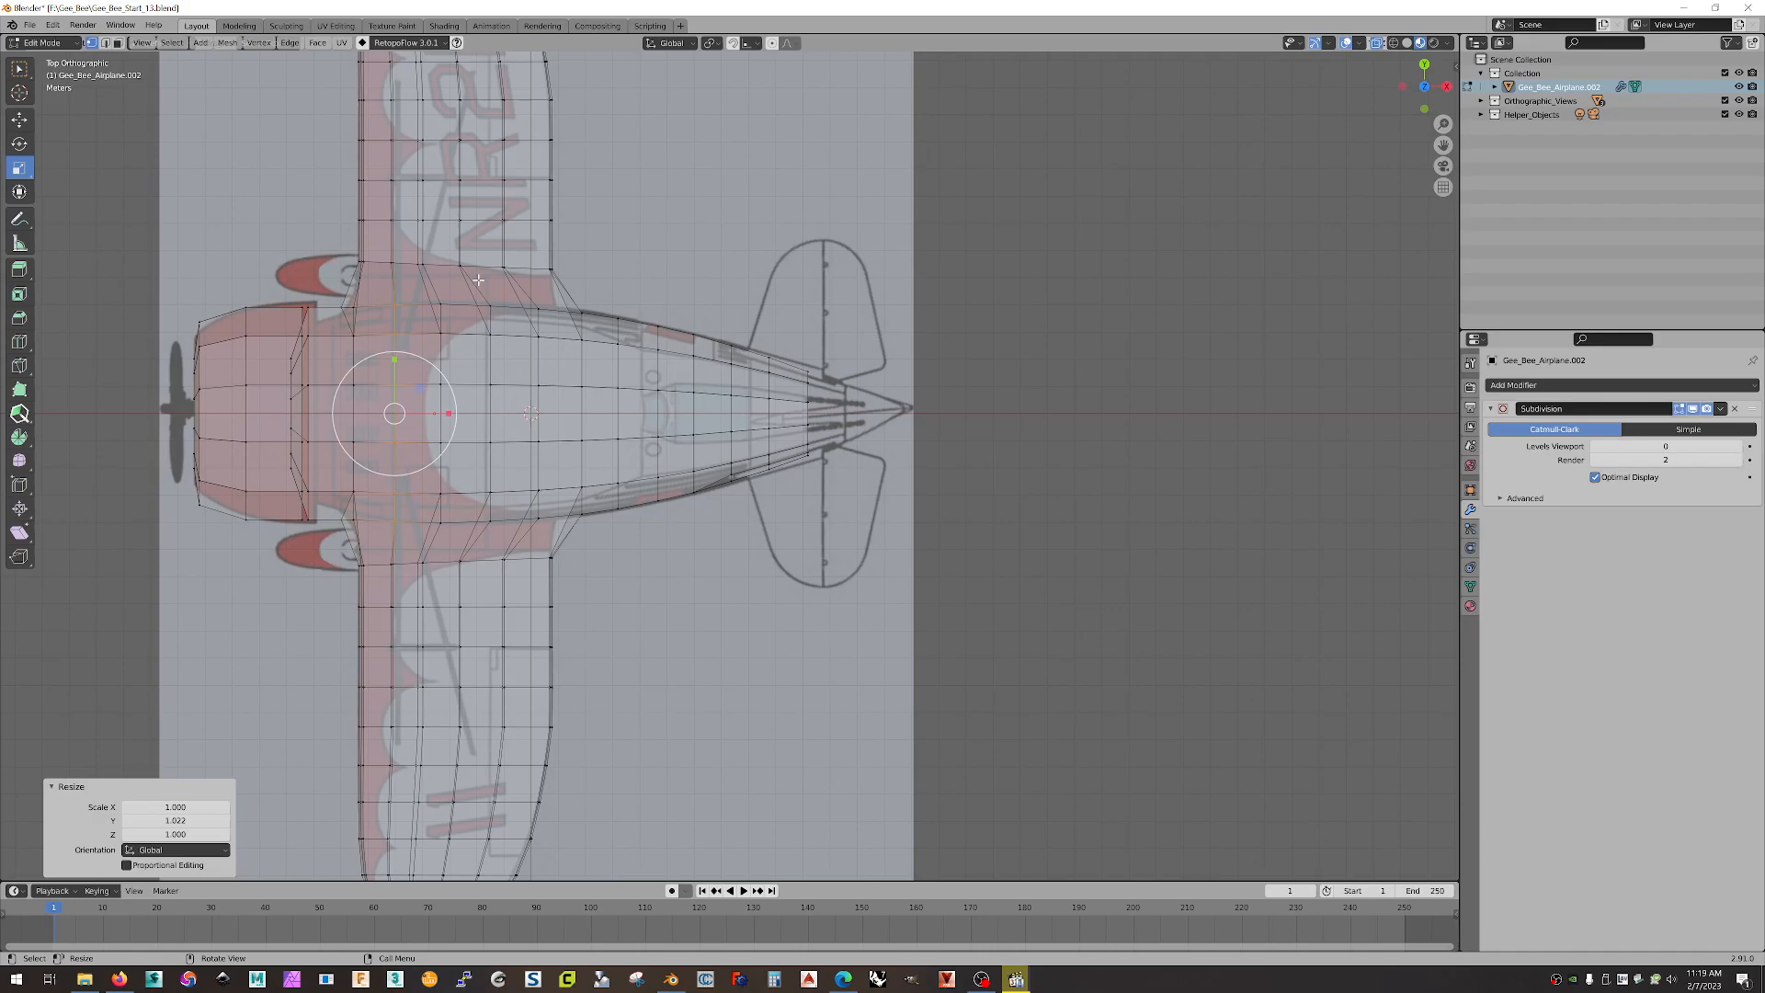
{"action": "key", "text": "b"}
{"action": "left_click_drag", "start_coordinate": [318, 300], "coordinate": [384, 527]}
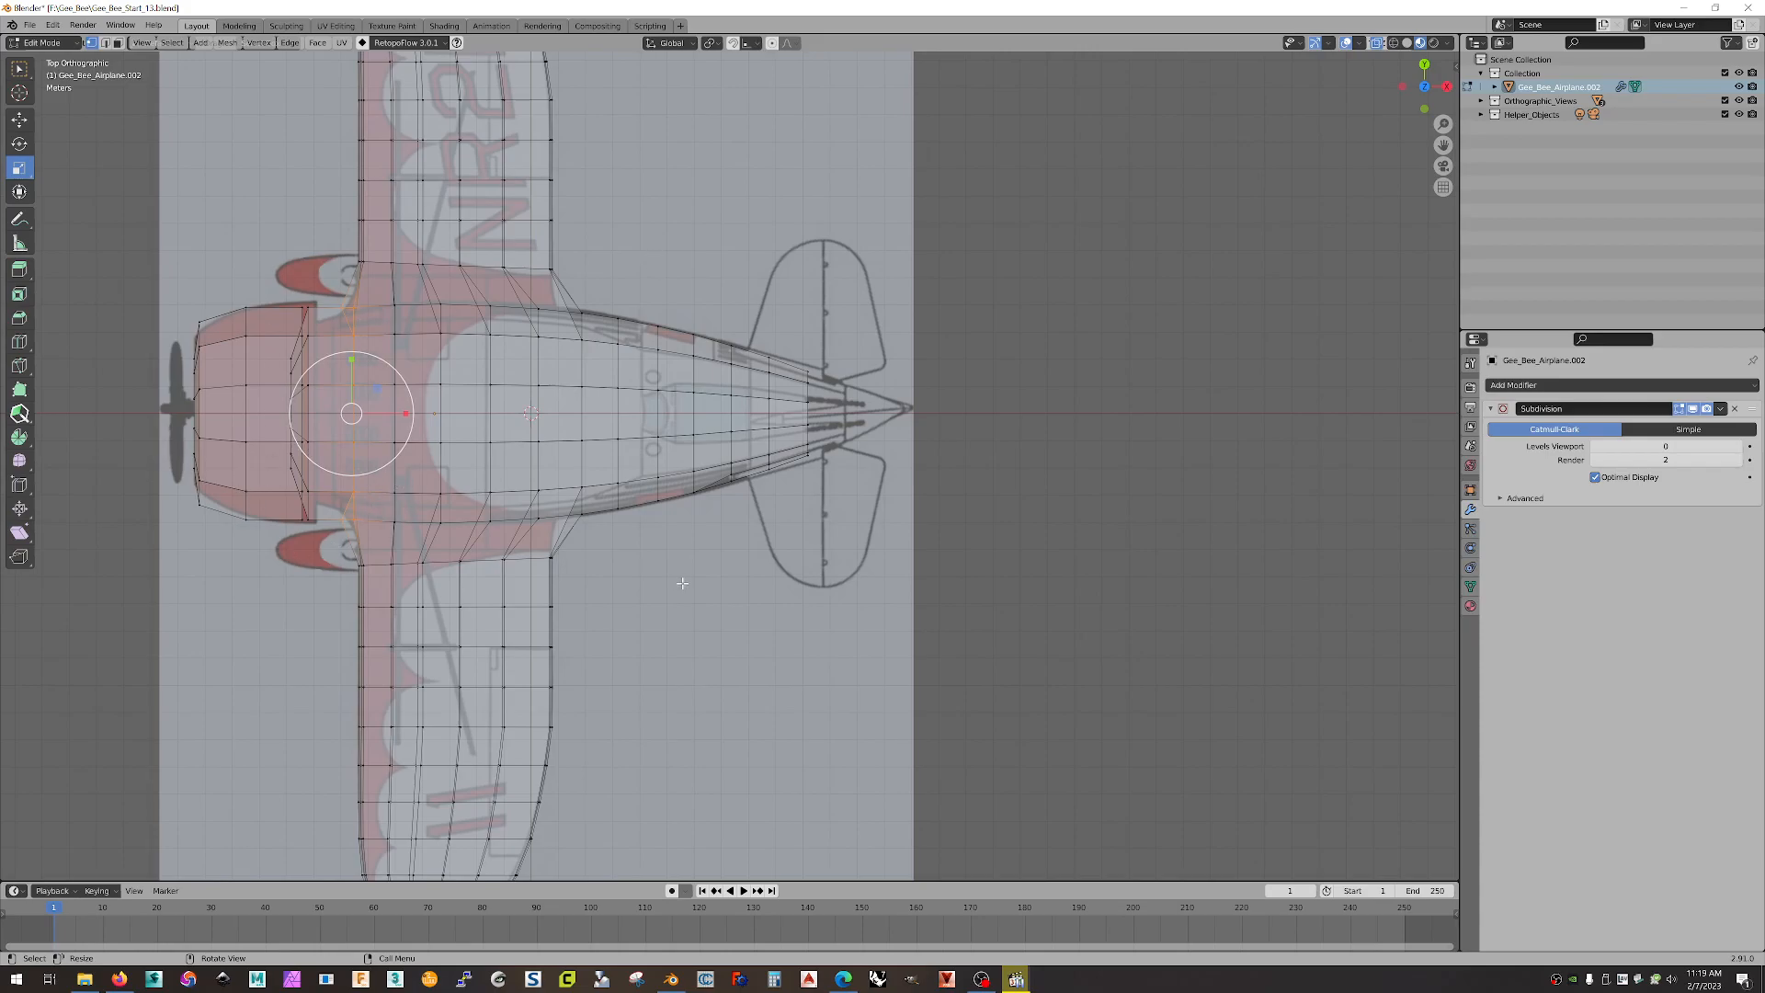
{"action": "key", "text": "alt+a"}
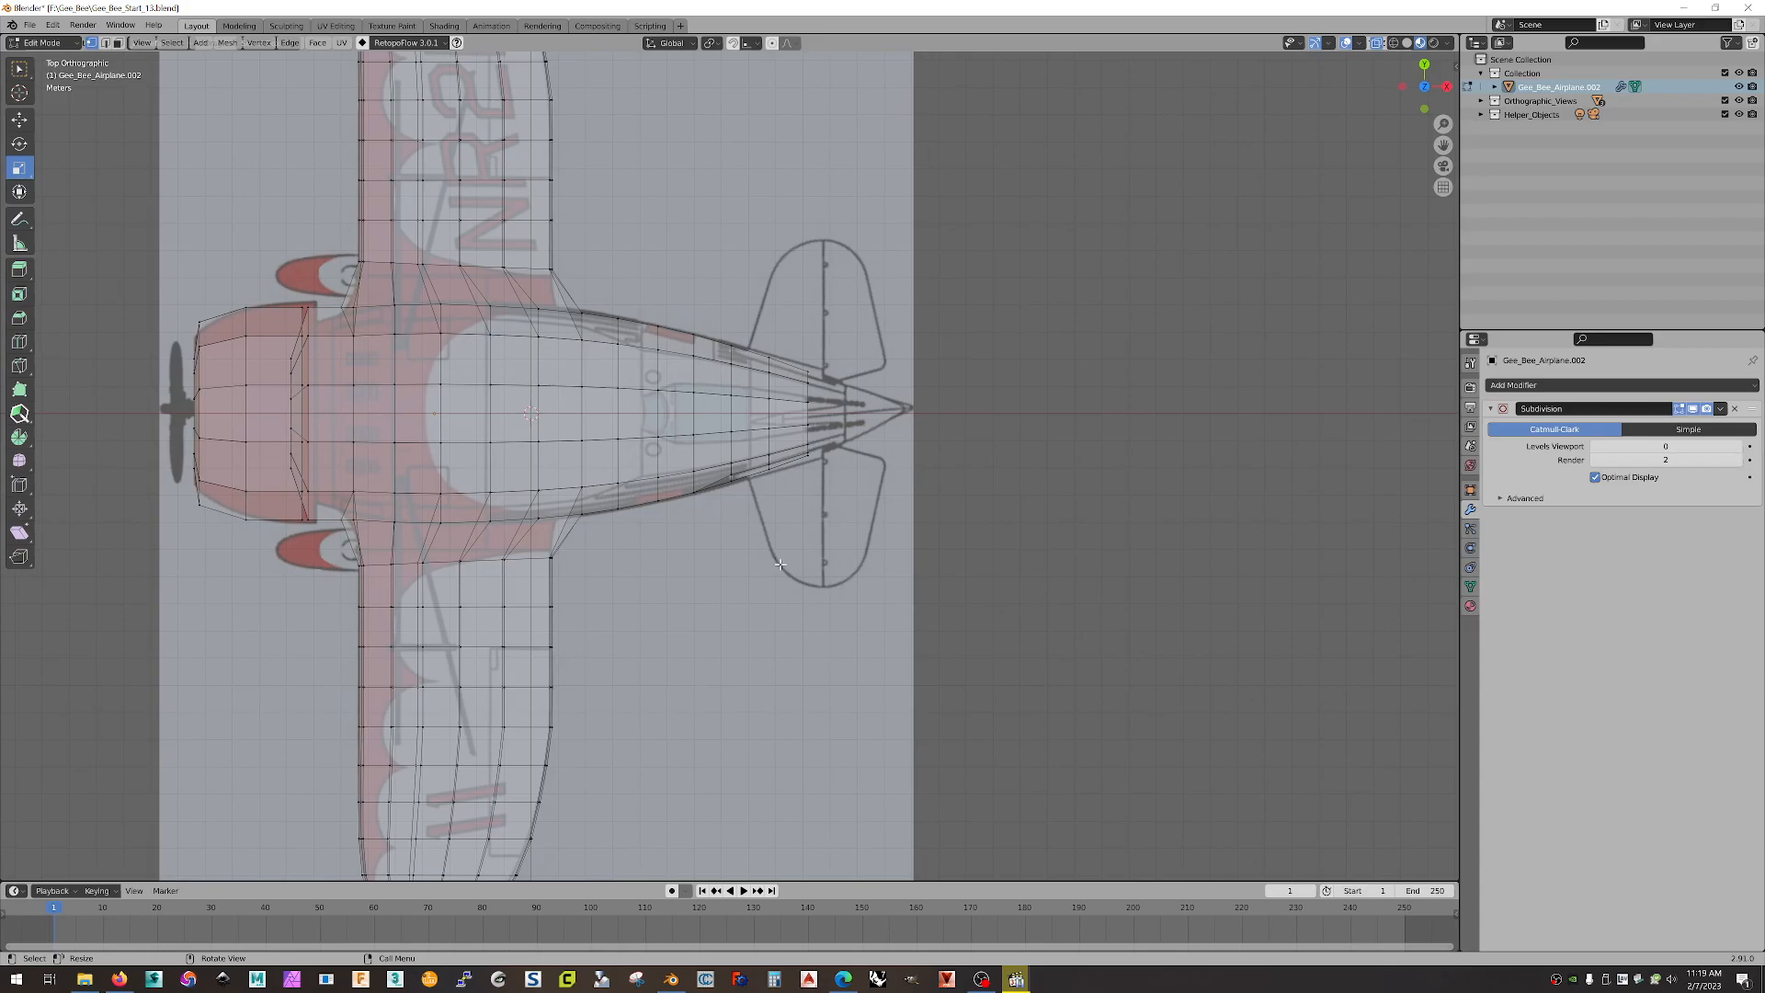
Step: Switch to Object Mode and move the top-view reference image along X by about -0.528 m
{"action": "scroll", "coordinate": [781, 564], "scroll_direction": "down", "scroll_amount": 2}
{"action": "scroll", "coordinate": [911, 552], "scroll_direction": "up", "scroll_amount": 5}
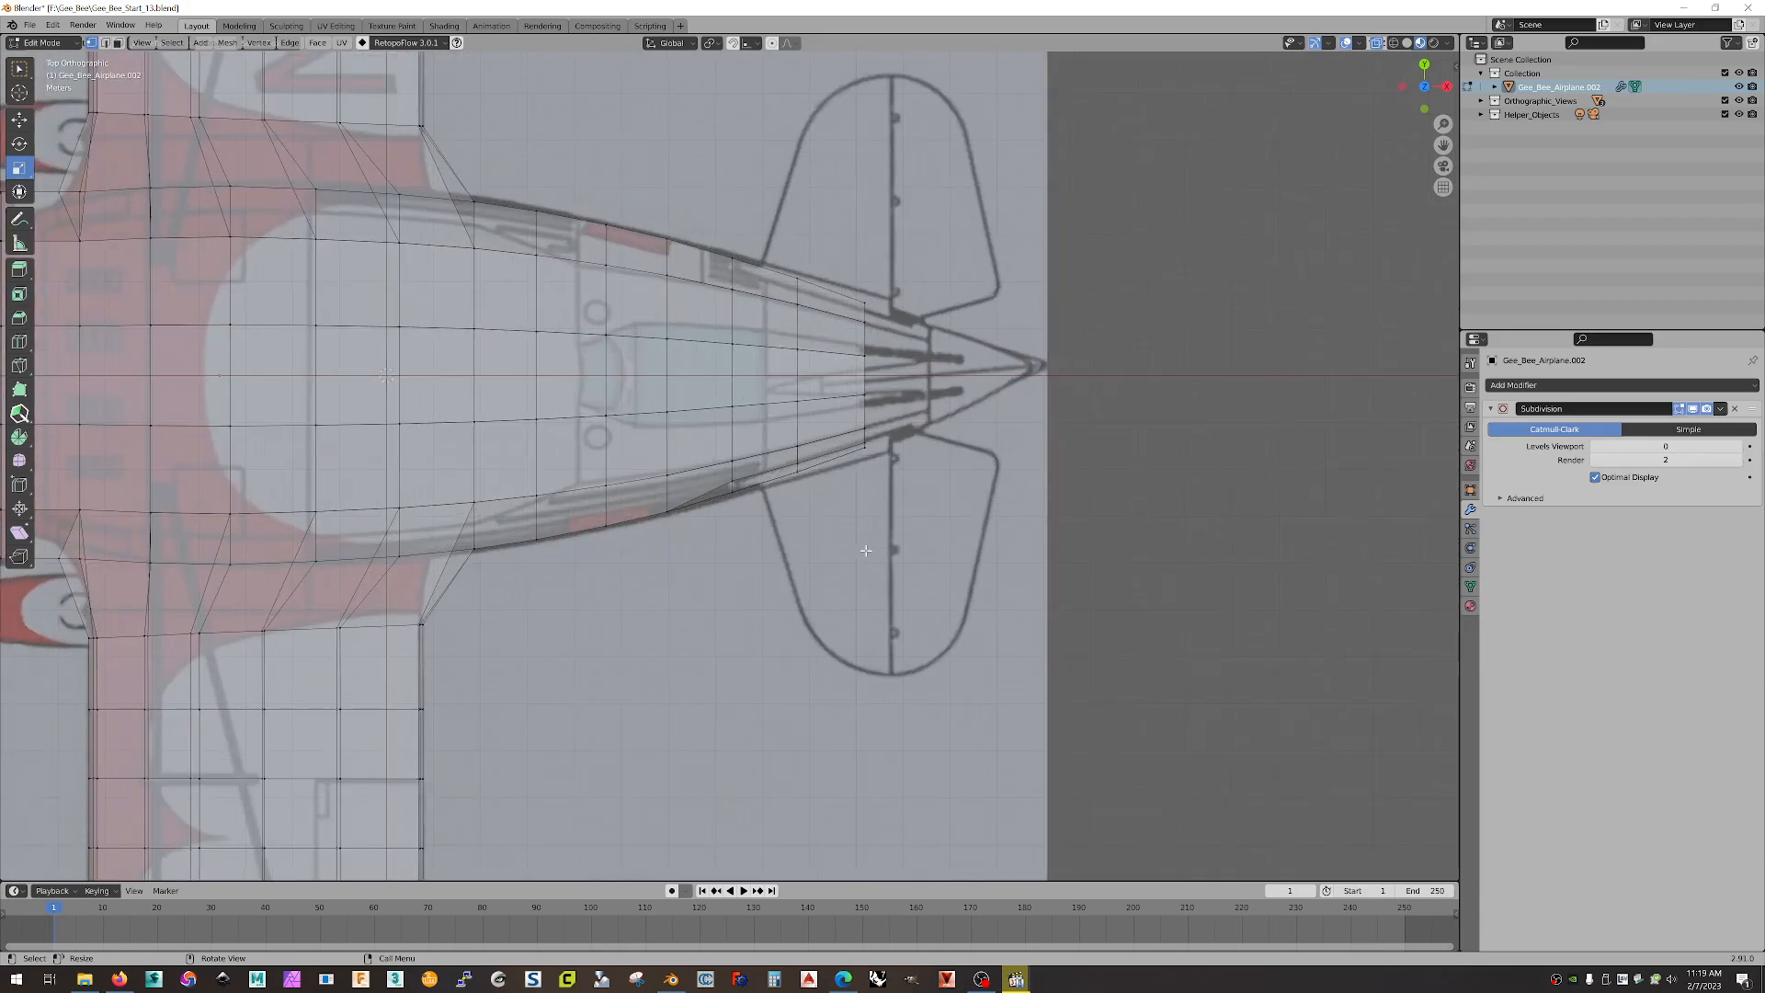
{"action": "scroll", "coordinate": [865, 550], "scroll_direction": "down", "scroll_amount": 3}
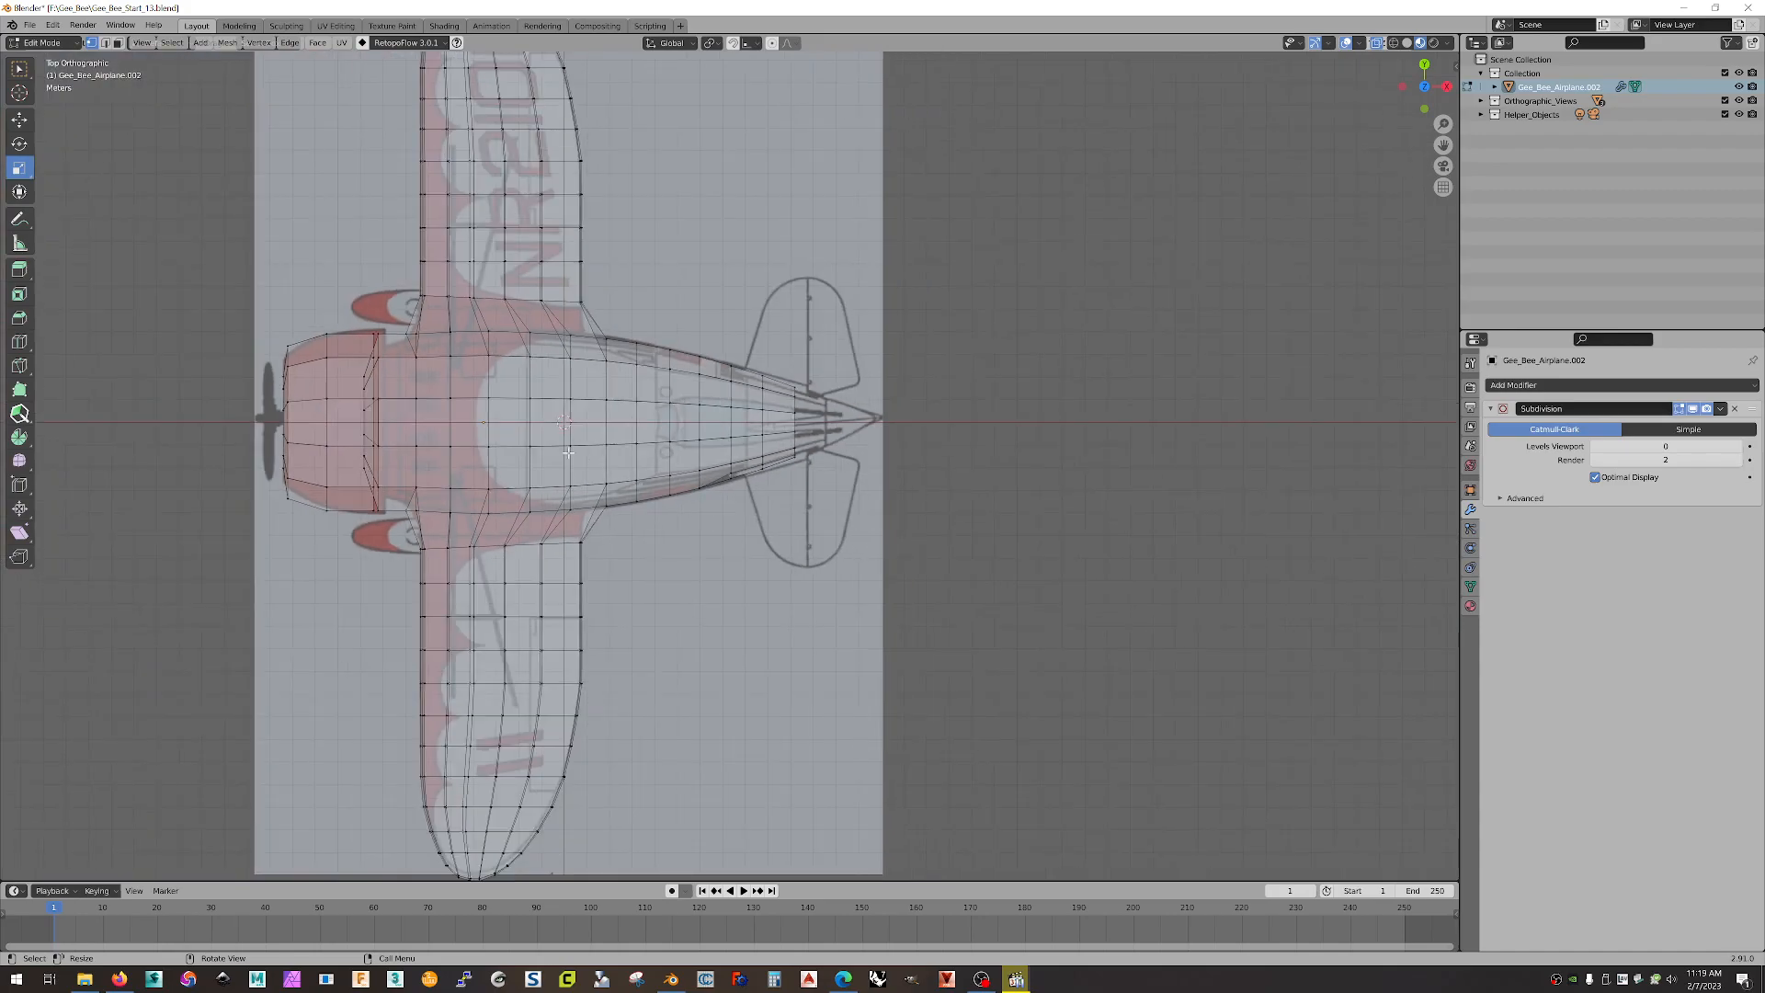
{"action": "left_click", "coordinate": [42, 42]}
{"action": "left_click", "coordinate": [51, 60]}
{"action": "left_click", "coordinate": [753, 251]}
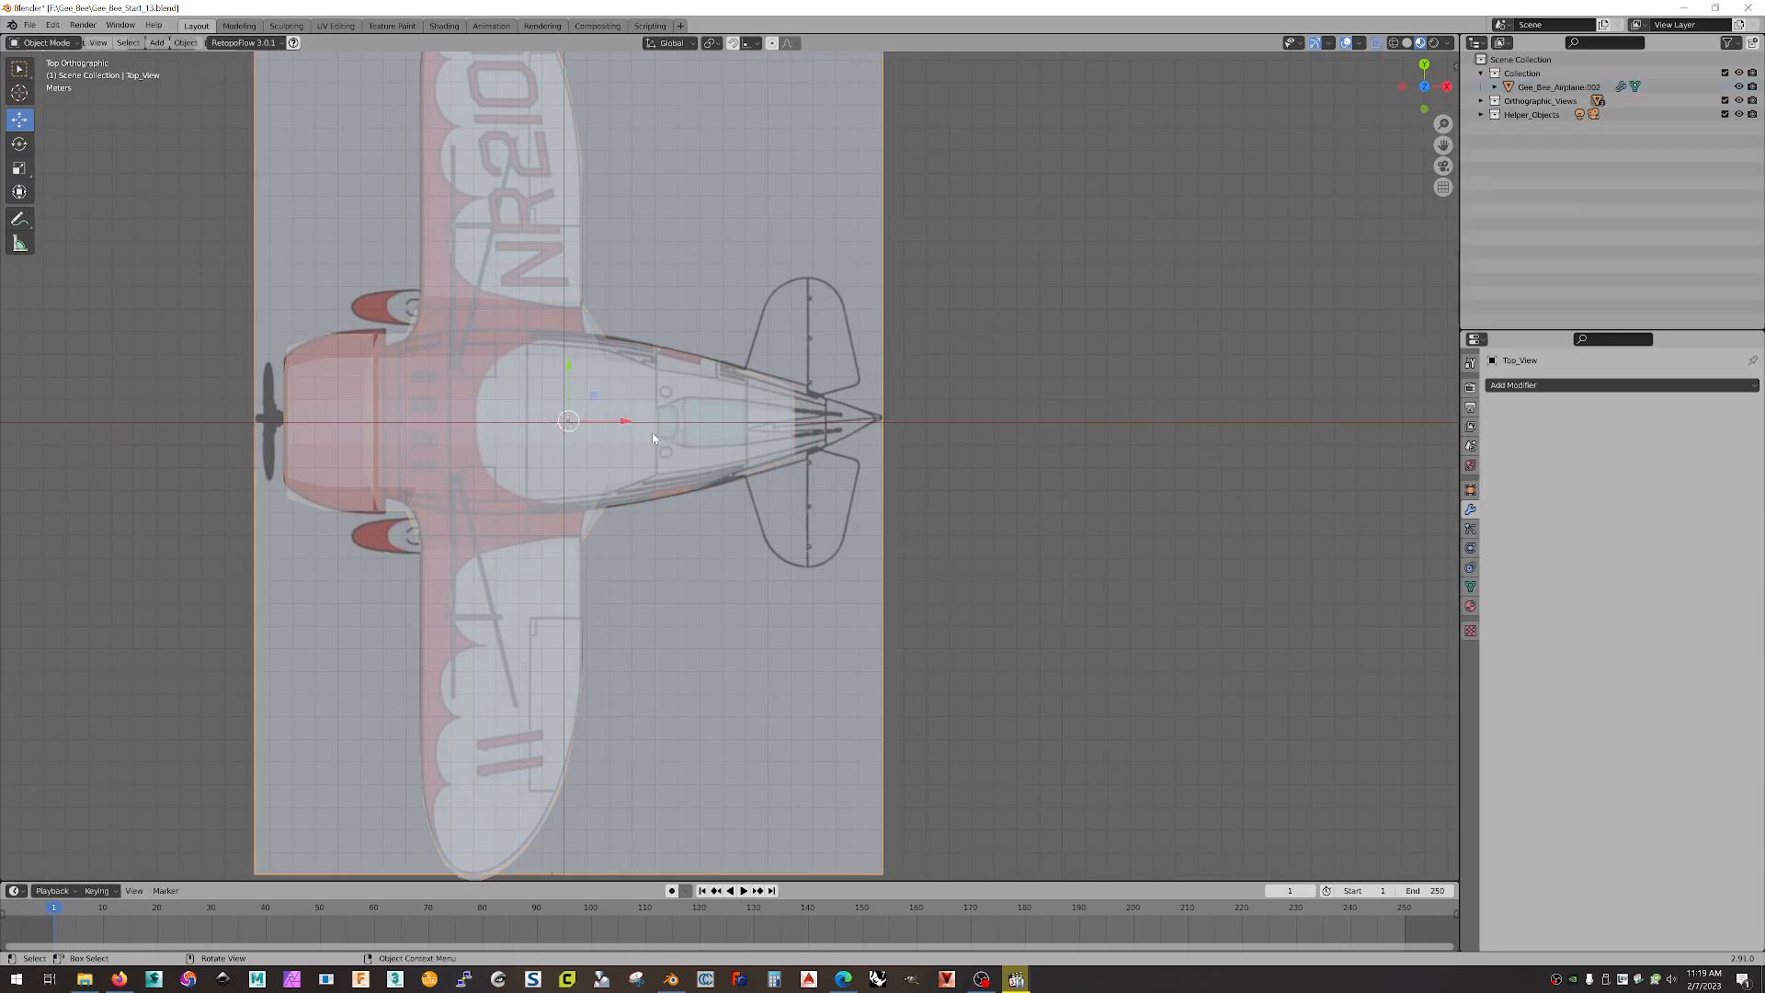
{"action": "left_click_drag", "start_coordinate": [622, 424], "coordinate": [621, 423]}
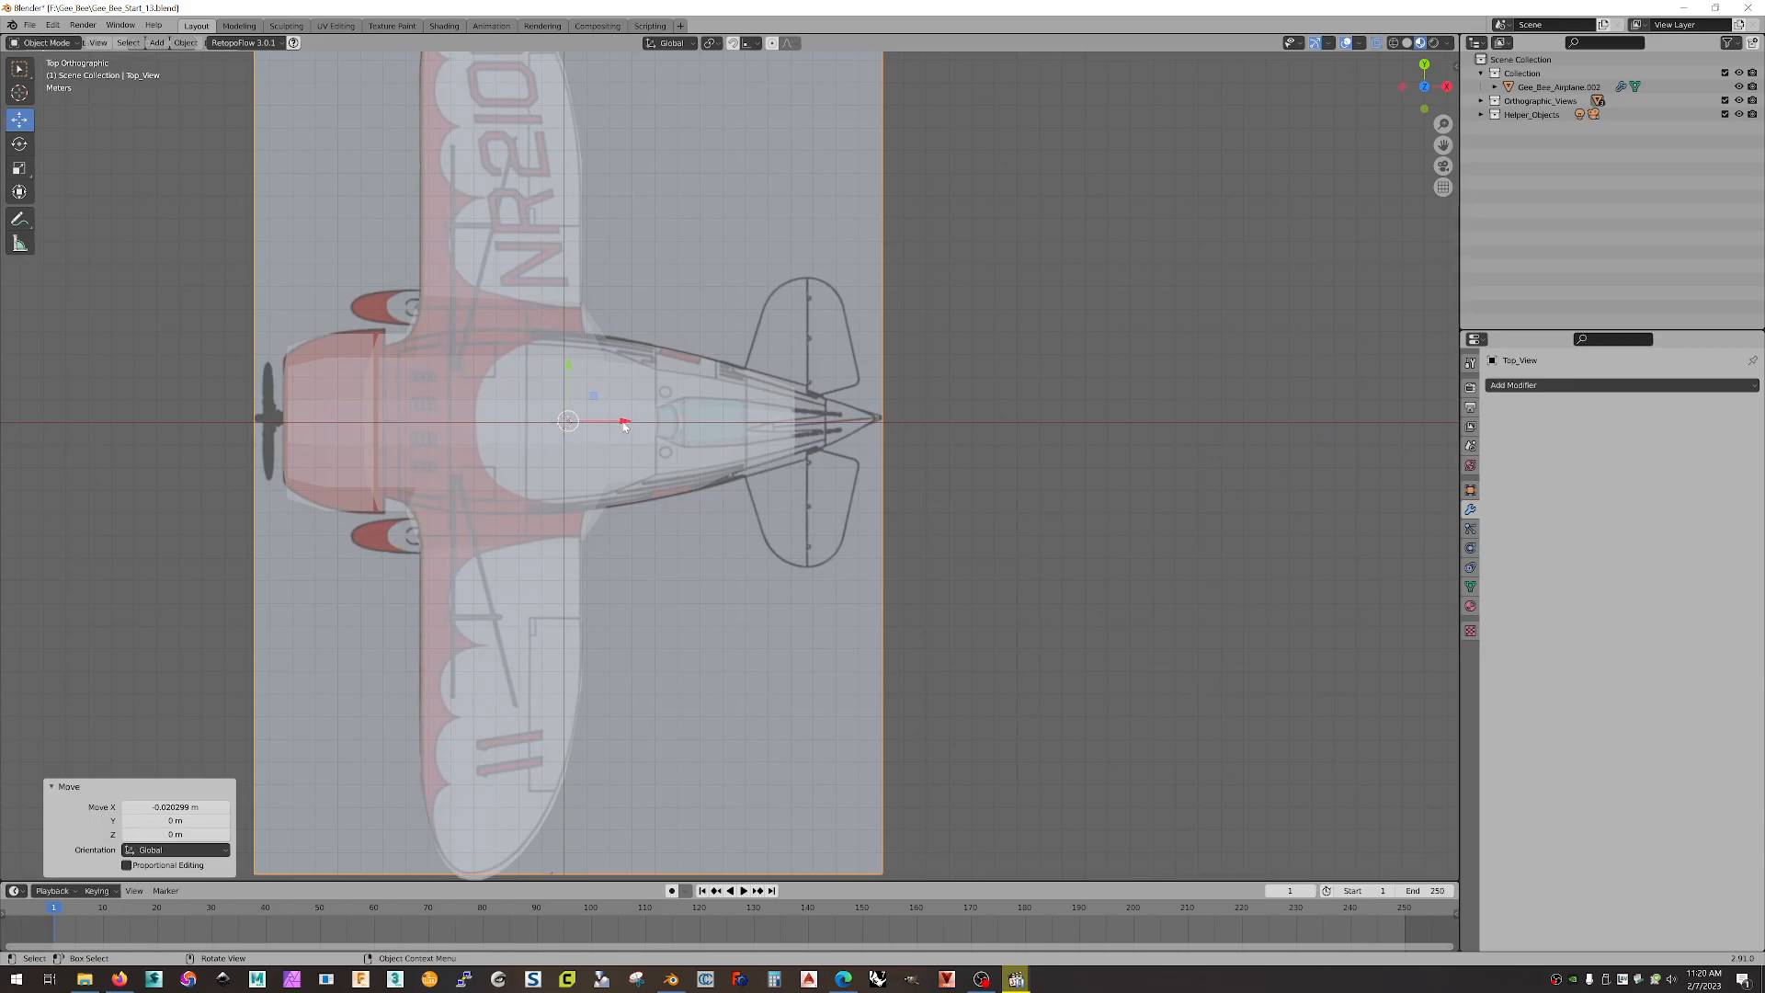
{"action": "left_click_drag", "start_coordinate": [625, 425], "coordinate": [610, 425]}
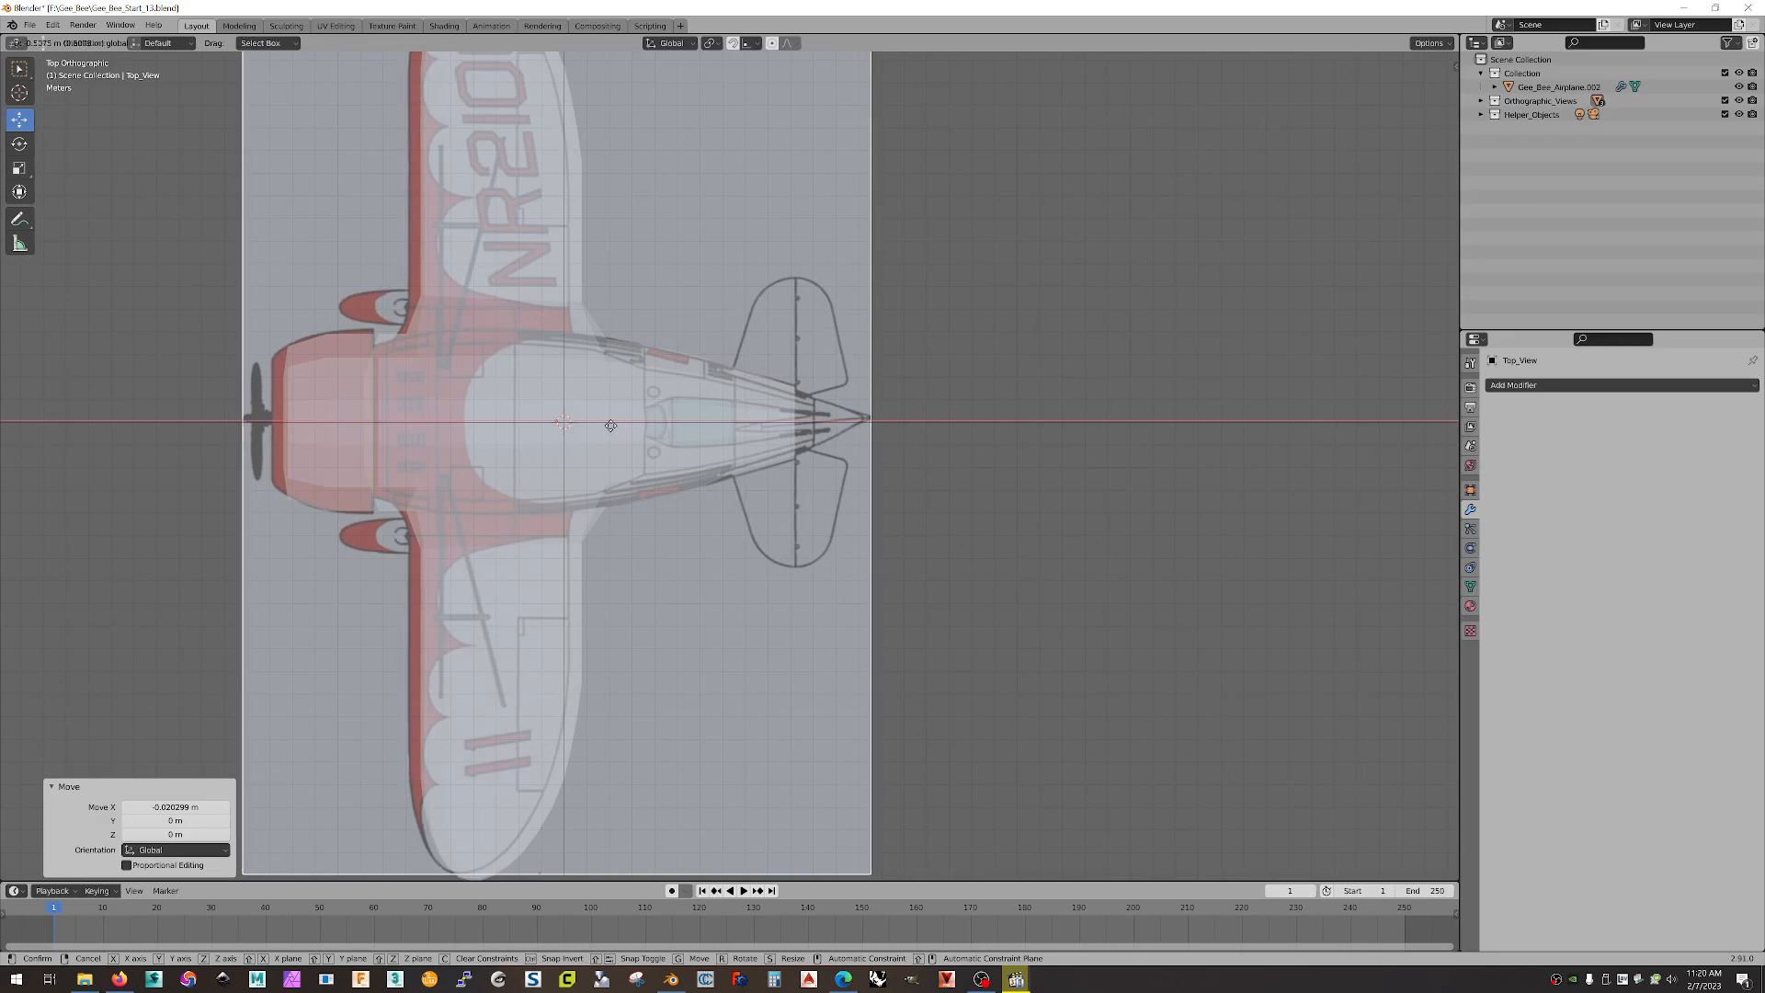
{"action": "left_click_drag", "start_coordinate": [611, 425], "coordinate": [610, 425]}
{"action": "mouse_move", "coordinate": [998, 653]}
{"action": "middle_mouse_down"}
{"action": "mouse_move", "coordinate": [992, 524]}
{"action": "mouse_move", "coordinate": [995, 649]}
{"action": "mouse_move", "coordinate": [1001, 636]}
{"action": "middle_mouse_up"}
{"action": "left_click", "coordinate": [1424, 87]}
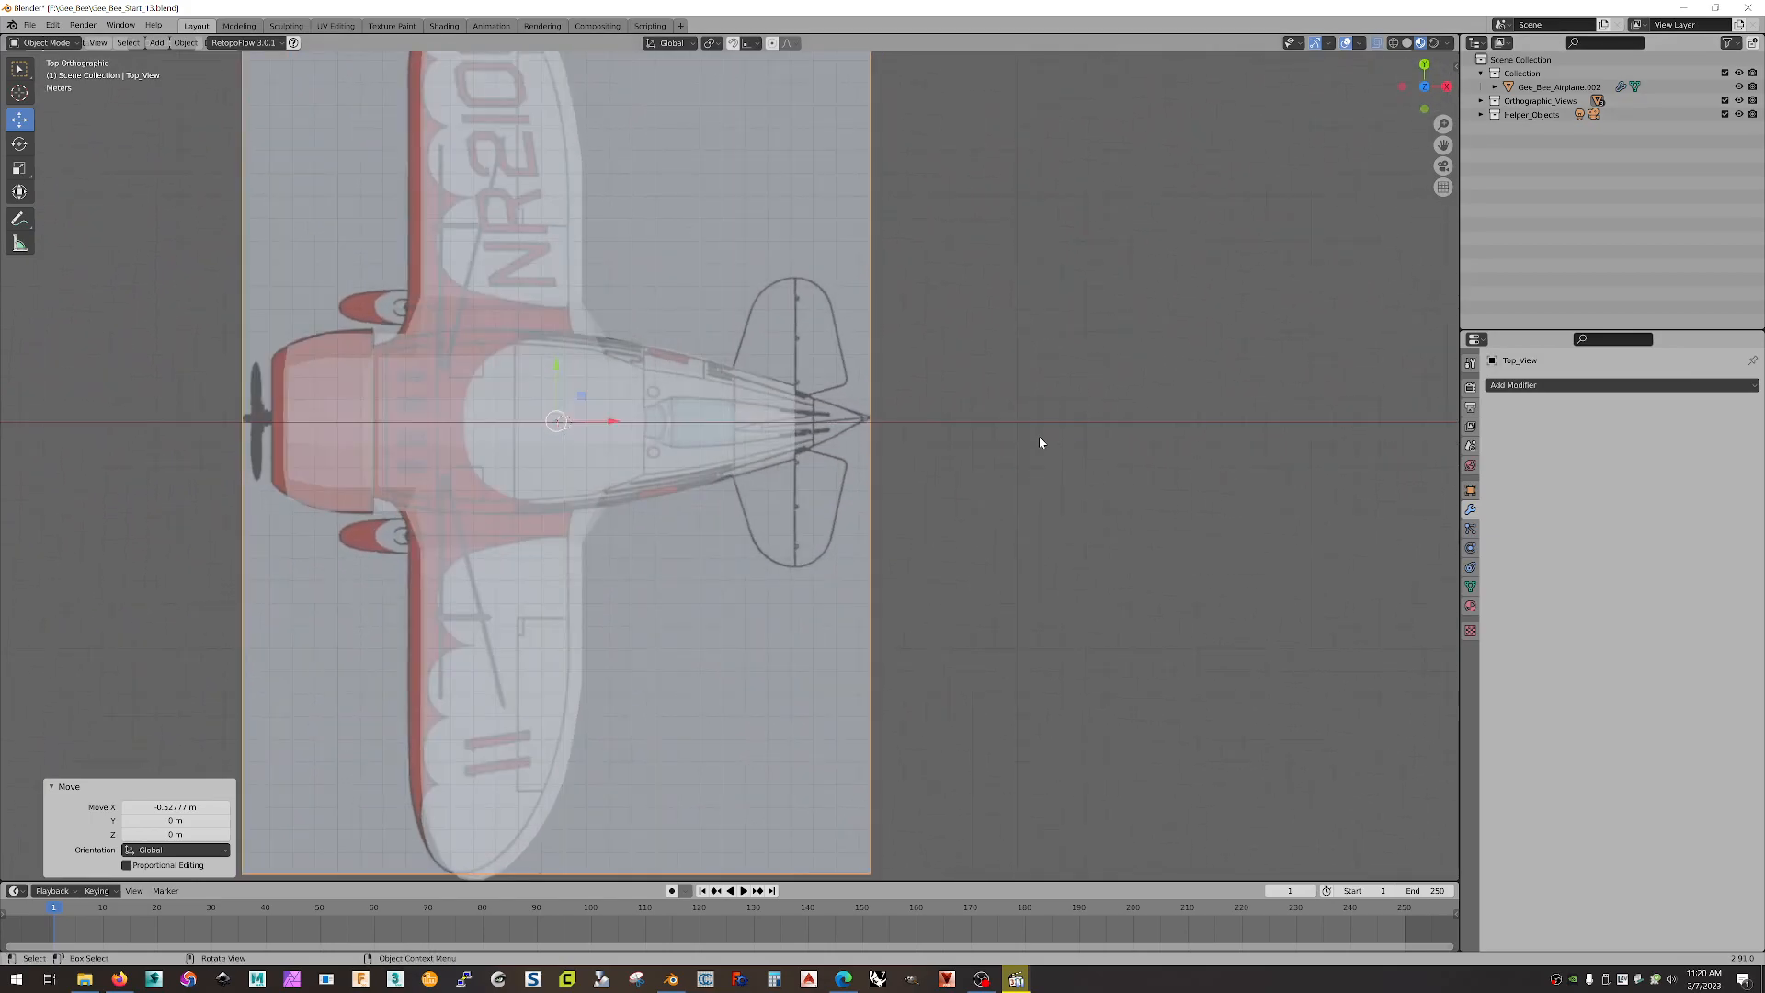
{"action": "scroll", "coordinate": [1011, 441], "scroll_direction": "down", "scroll_amount": 2}
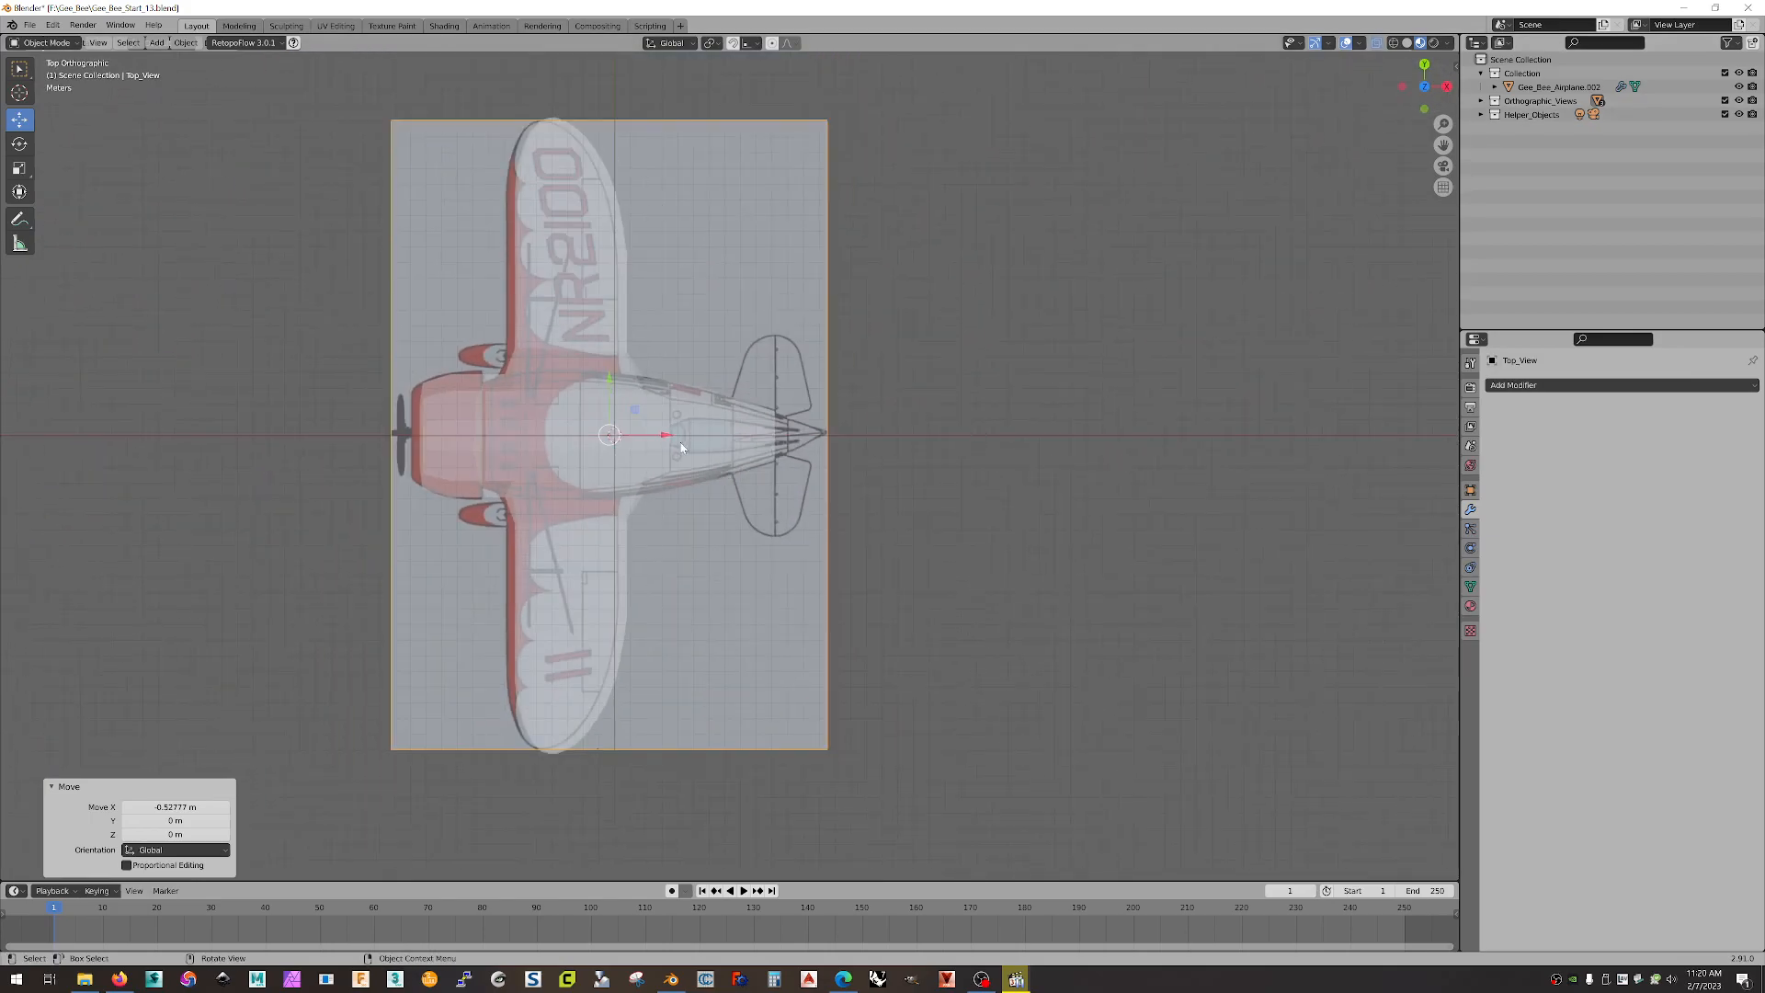
{"action": "scroll", "coordinate": [889, 382], "scroll_direction": "up", "scroll_amount": 2}
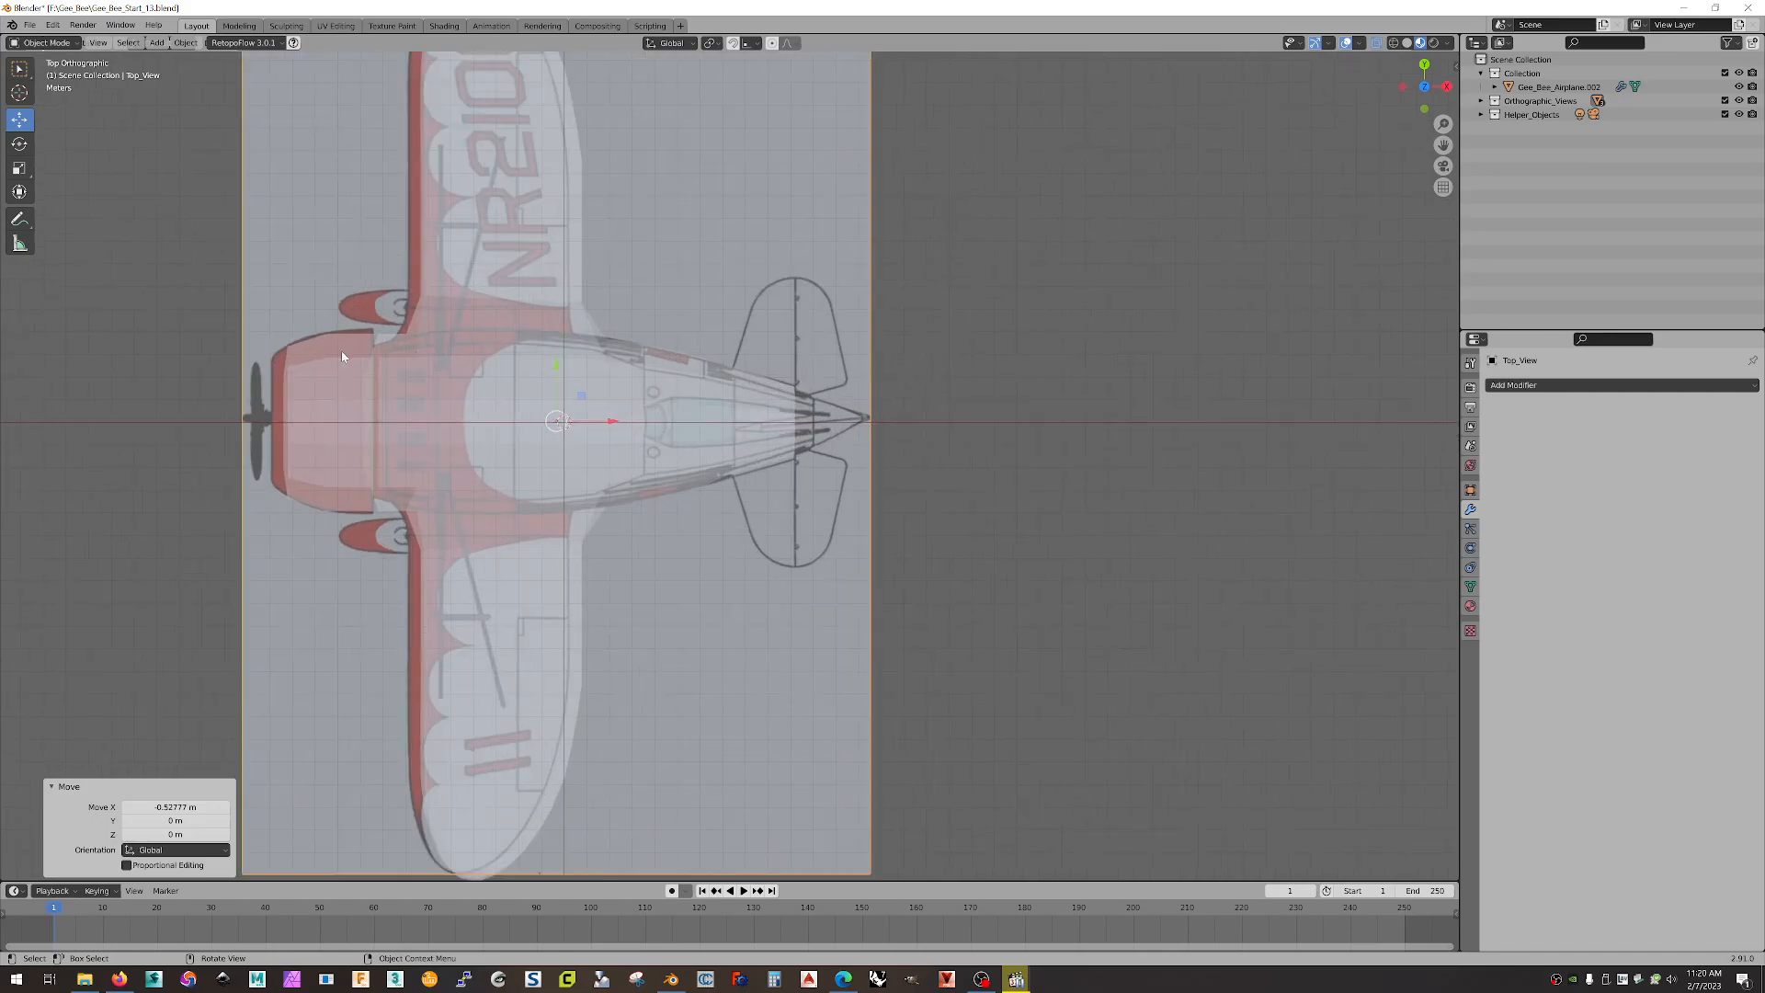
Step: Select the cowling's faces in the airplane mesh and move them along X by about -0.548 m to match the reference
{"action": "left_click", "coordinate": [340, 357]}
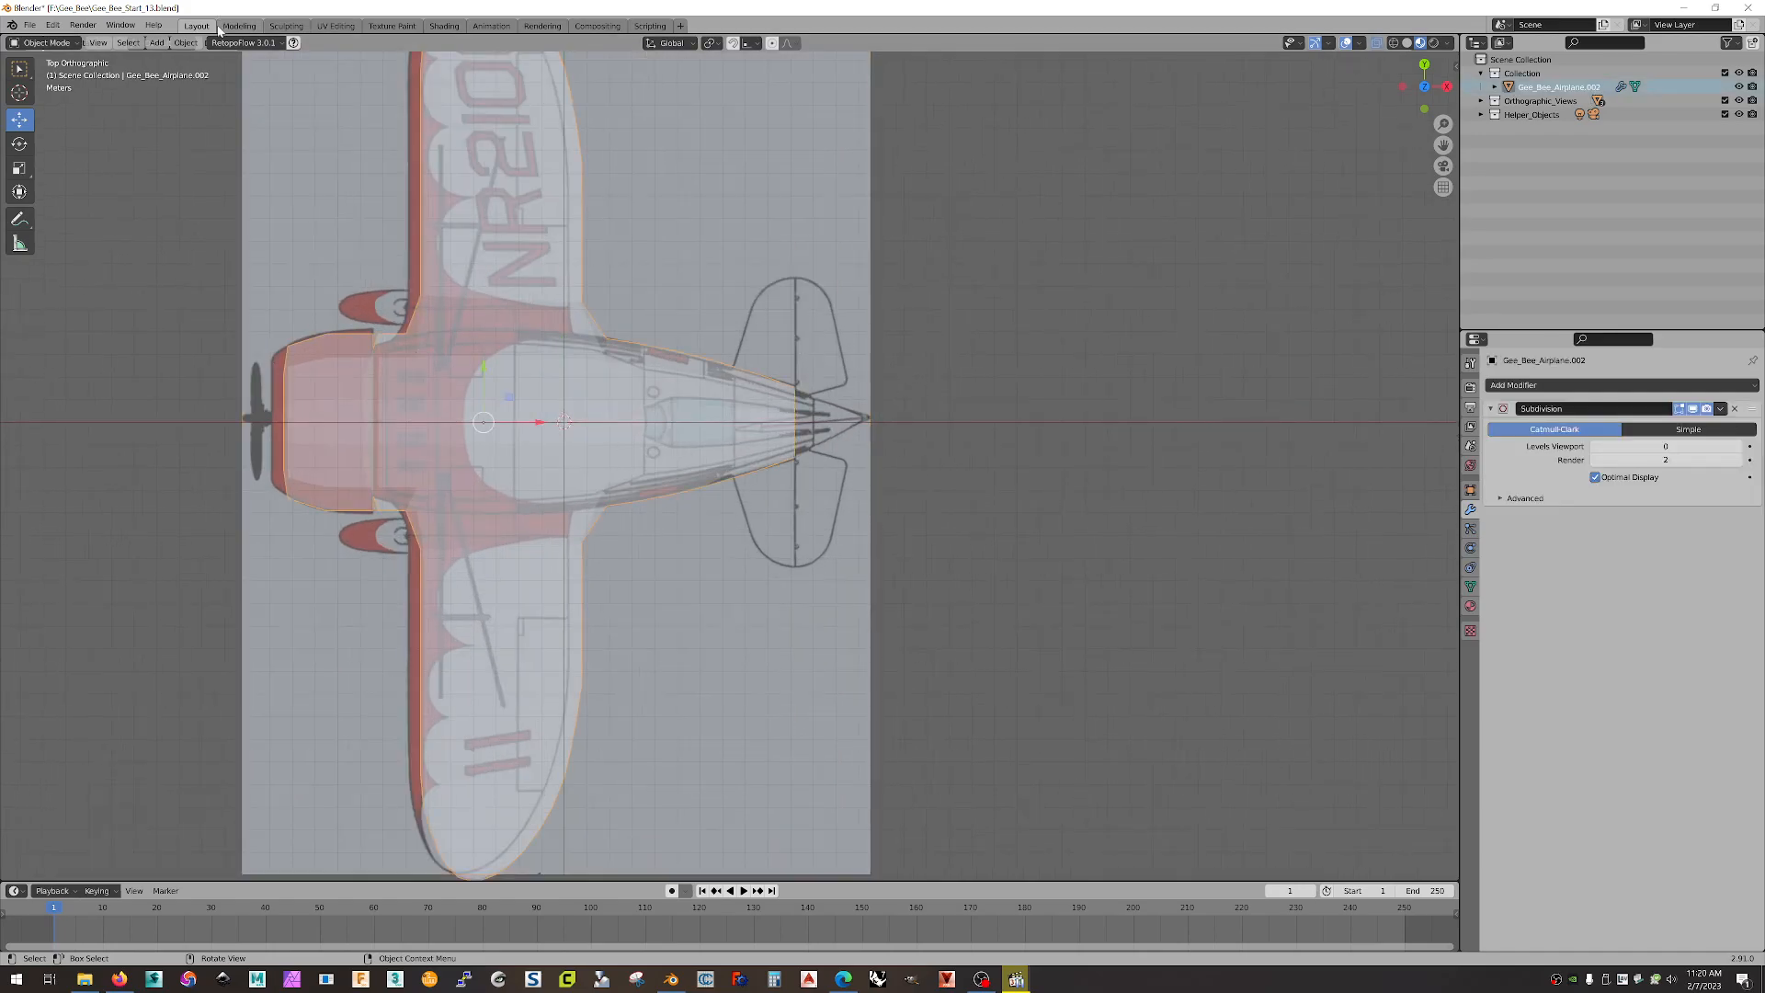
{"action": "key", "text": "Tab"}
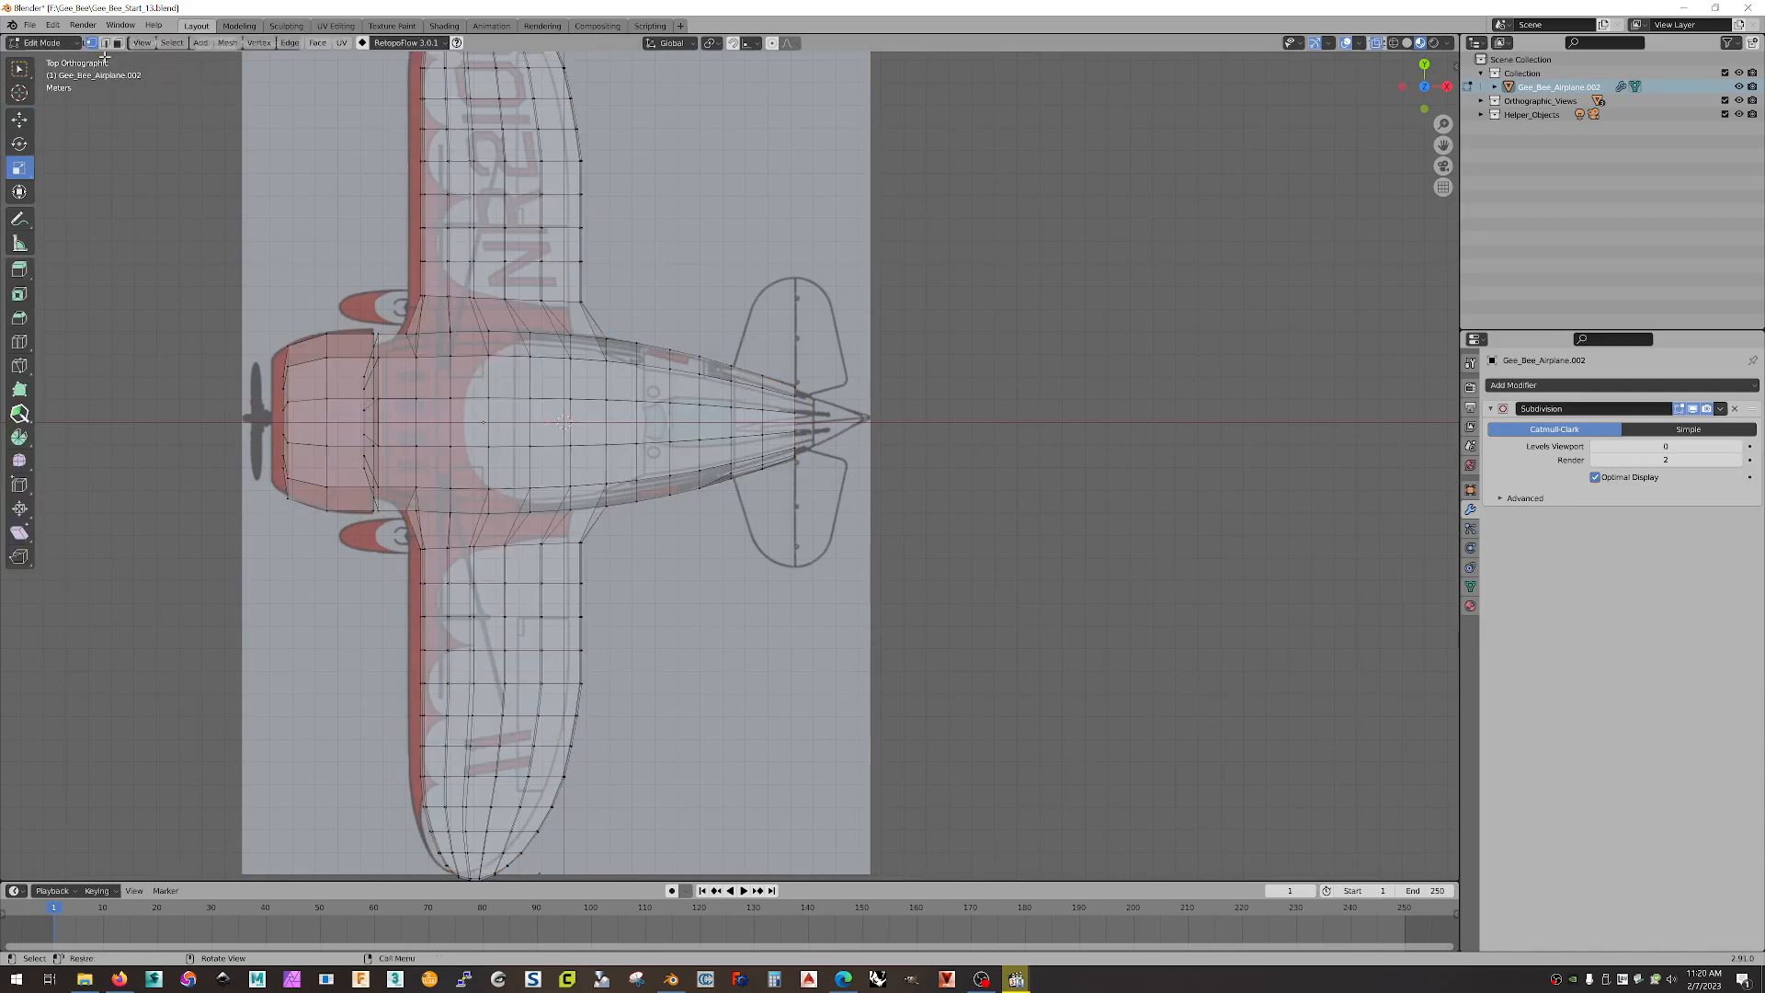
{"action": "left_click", "coordinate": [117, 43]}
{"action": "left_click_drag", "start_coordinate": [172, 257], "coordinate": [343, 626]}
{"action": "left_click", "coordinate": [20, 119]}
{"action": "left_click_drag", "start_coordinate": [373, 422], "coordinate": [359, 422]}
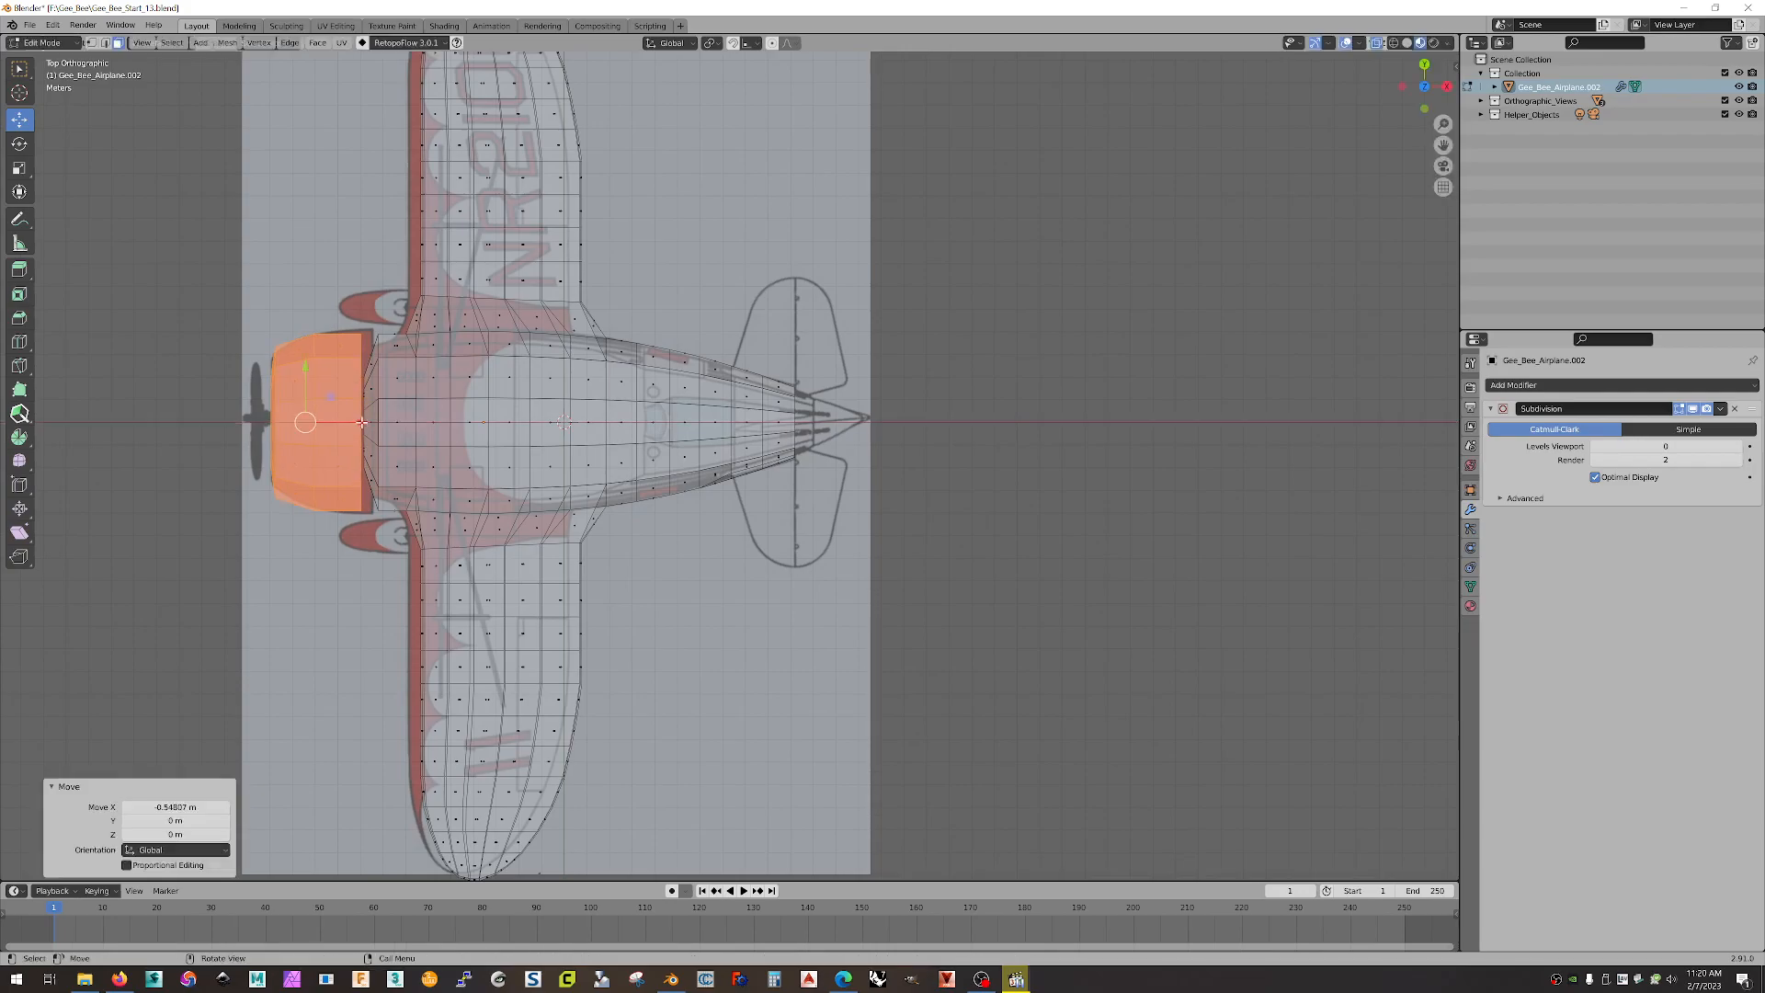
Step: Move the edge loop at the cowling's rear end back along X by about 0.507 m
{"action": "left_click", "coordinate": [107, 44]}
{"action": "left_click", "coordinate": [314, 346], "text": "alt"}
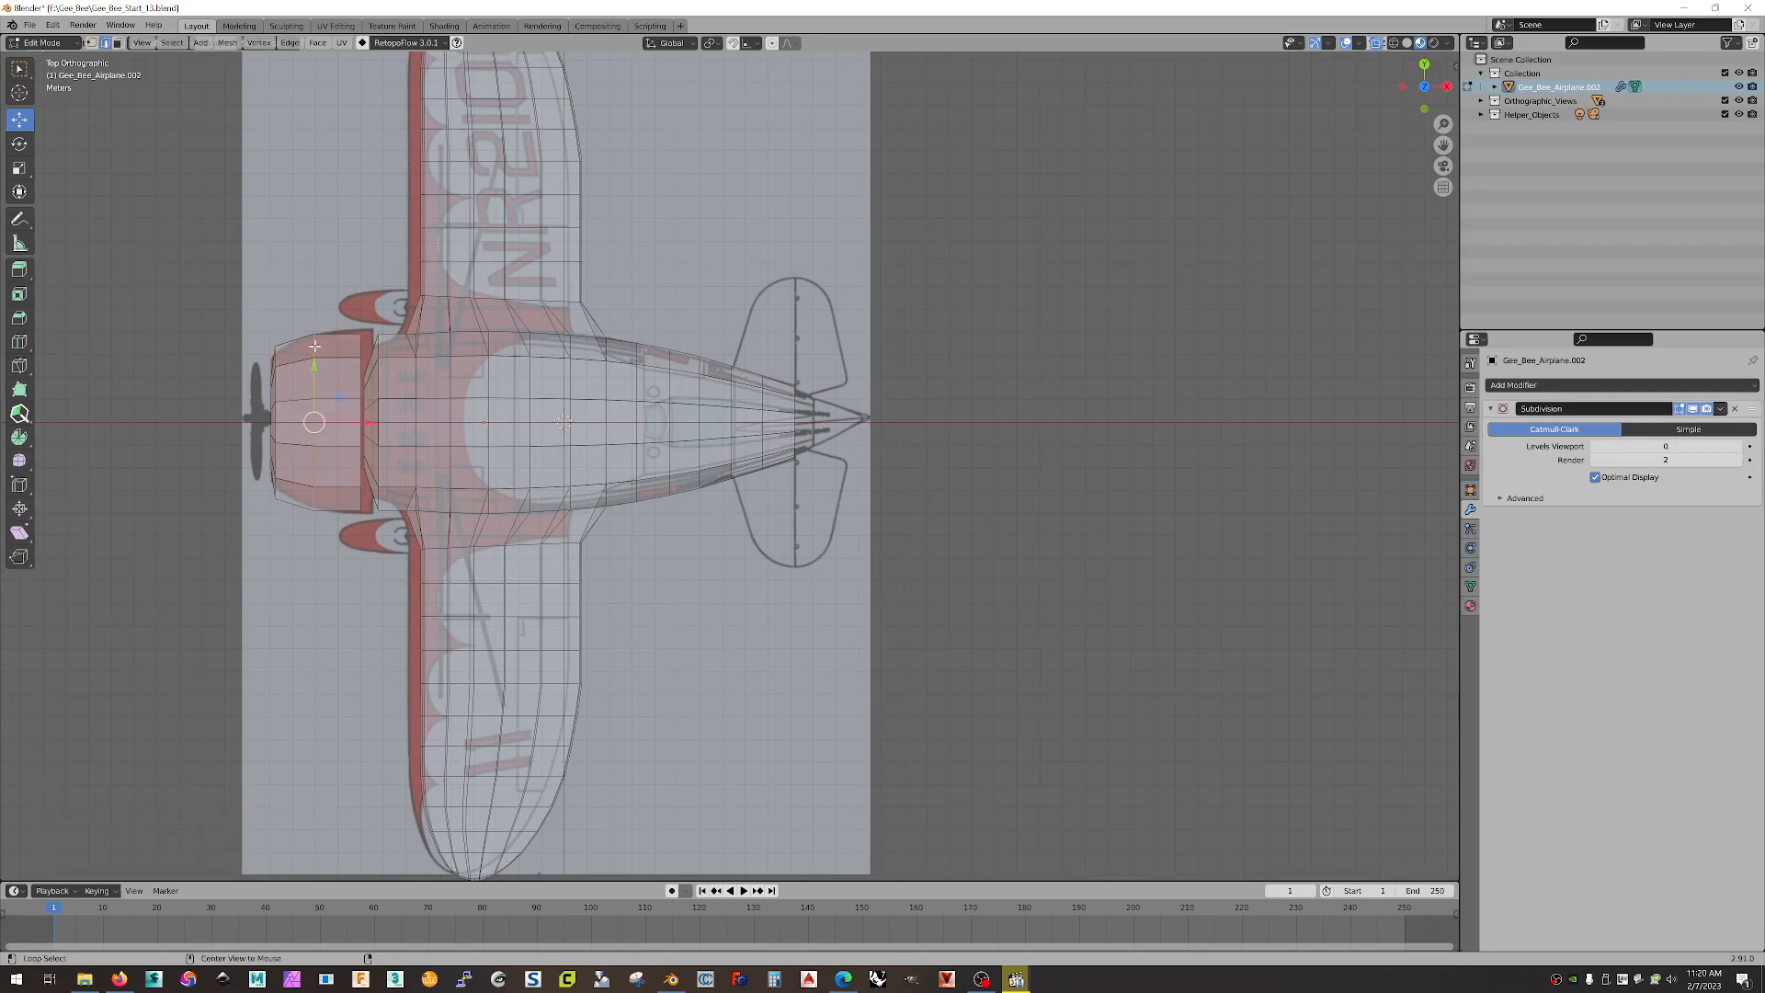
{"action": "left_click_drag", "start_coordinate": [373, 421], "coordinate": [429, 421]}
{"action": "left_click", "coordinate": [362, 353], "text": "alt"}
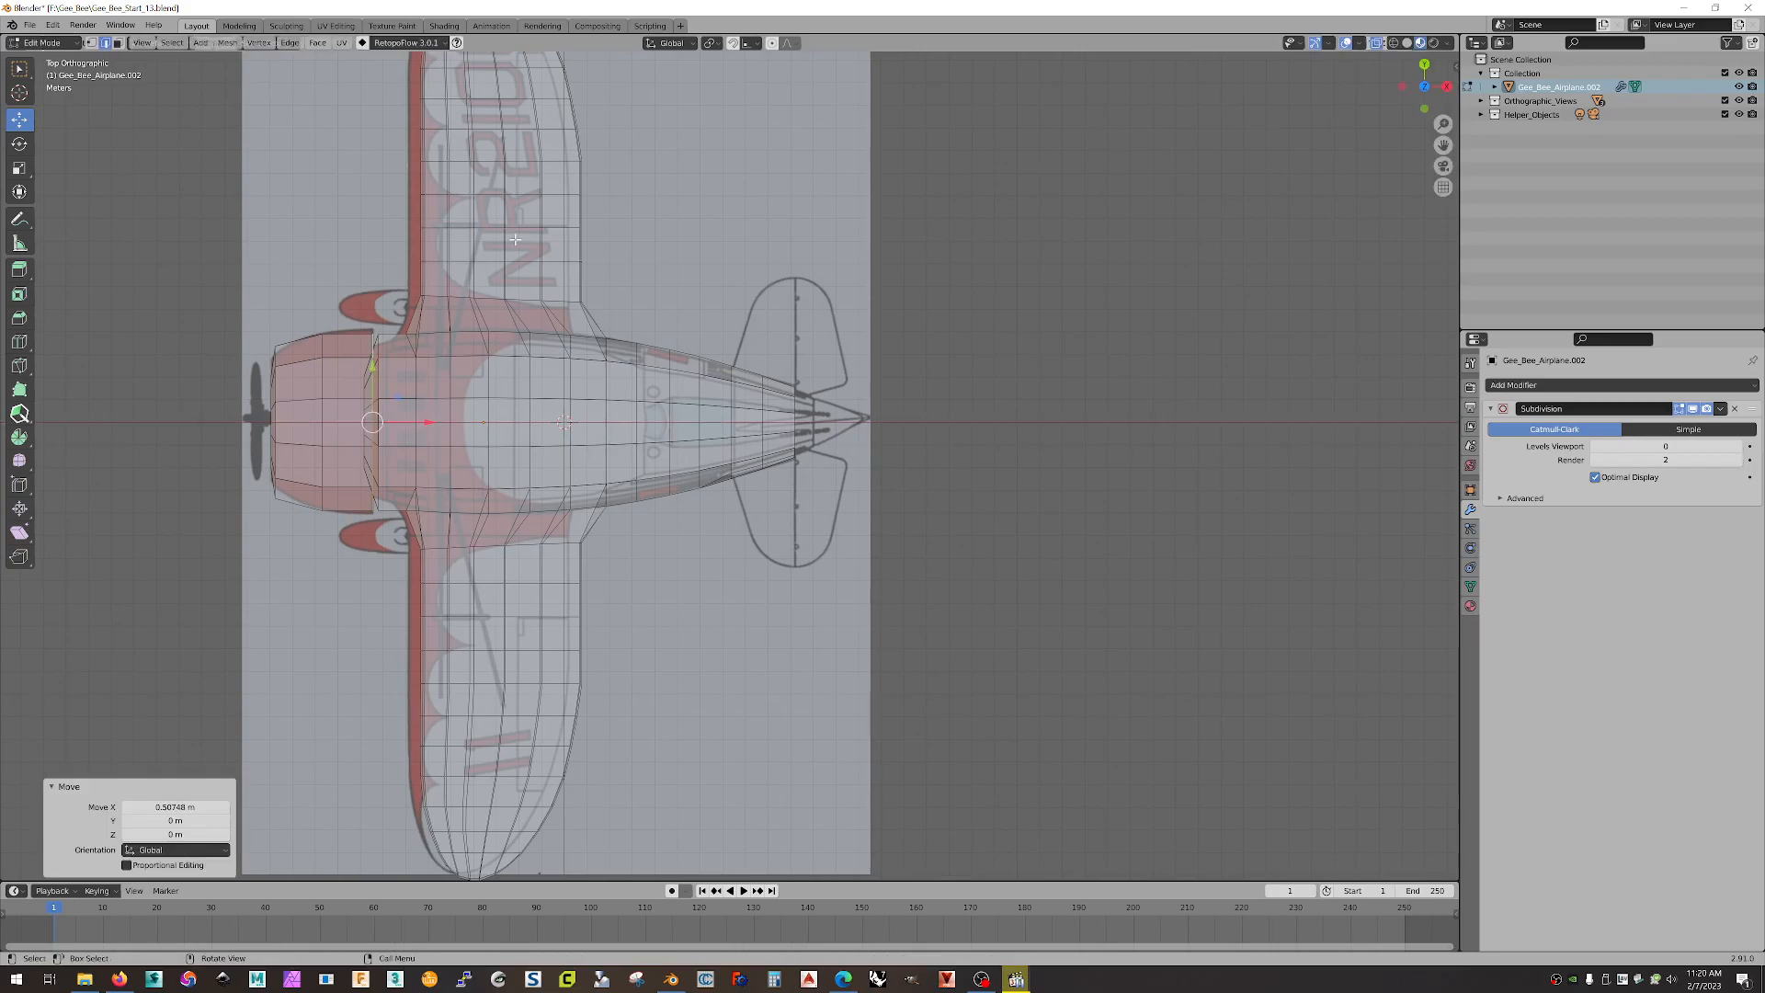
{"action": "scroll", "coordinate": [558, 376], "scroll_direction": "down", "scroll_amount": 3}
{"action": "scroll", "coordinate": [559, 376], "scroll_direction": "up", "scroll_amount": 2}
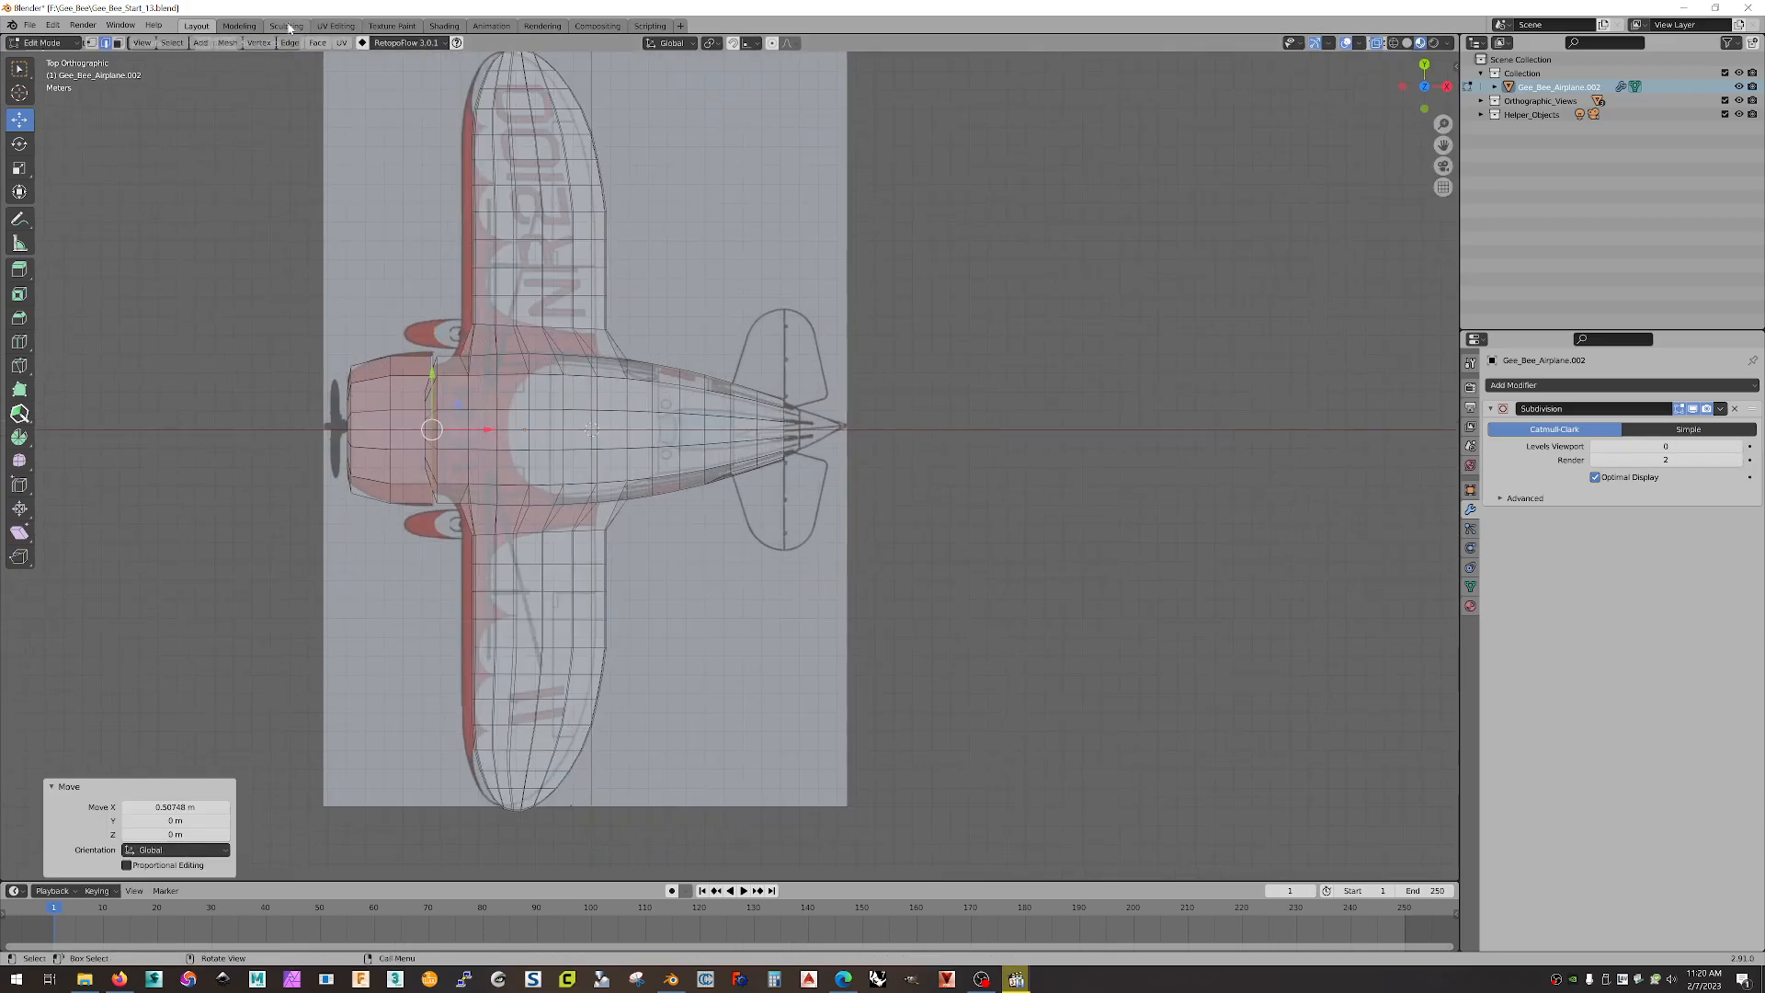
Step: Select the vertices of both wings and move them forward along X to match the wings in the top-view reference
{"action": "left_click", "coordinate": [92, 43]}
{"action": "scroll", "coordinate": [552, 280], "scroll_direction": "down", "scroll_amount": 1}
{"action": "left_click_drag", "start_coordinate": [464, 73], "coordinate": [699, 355]}
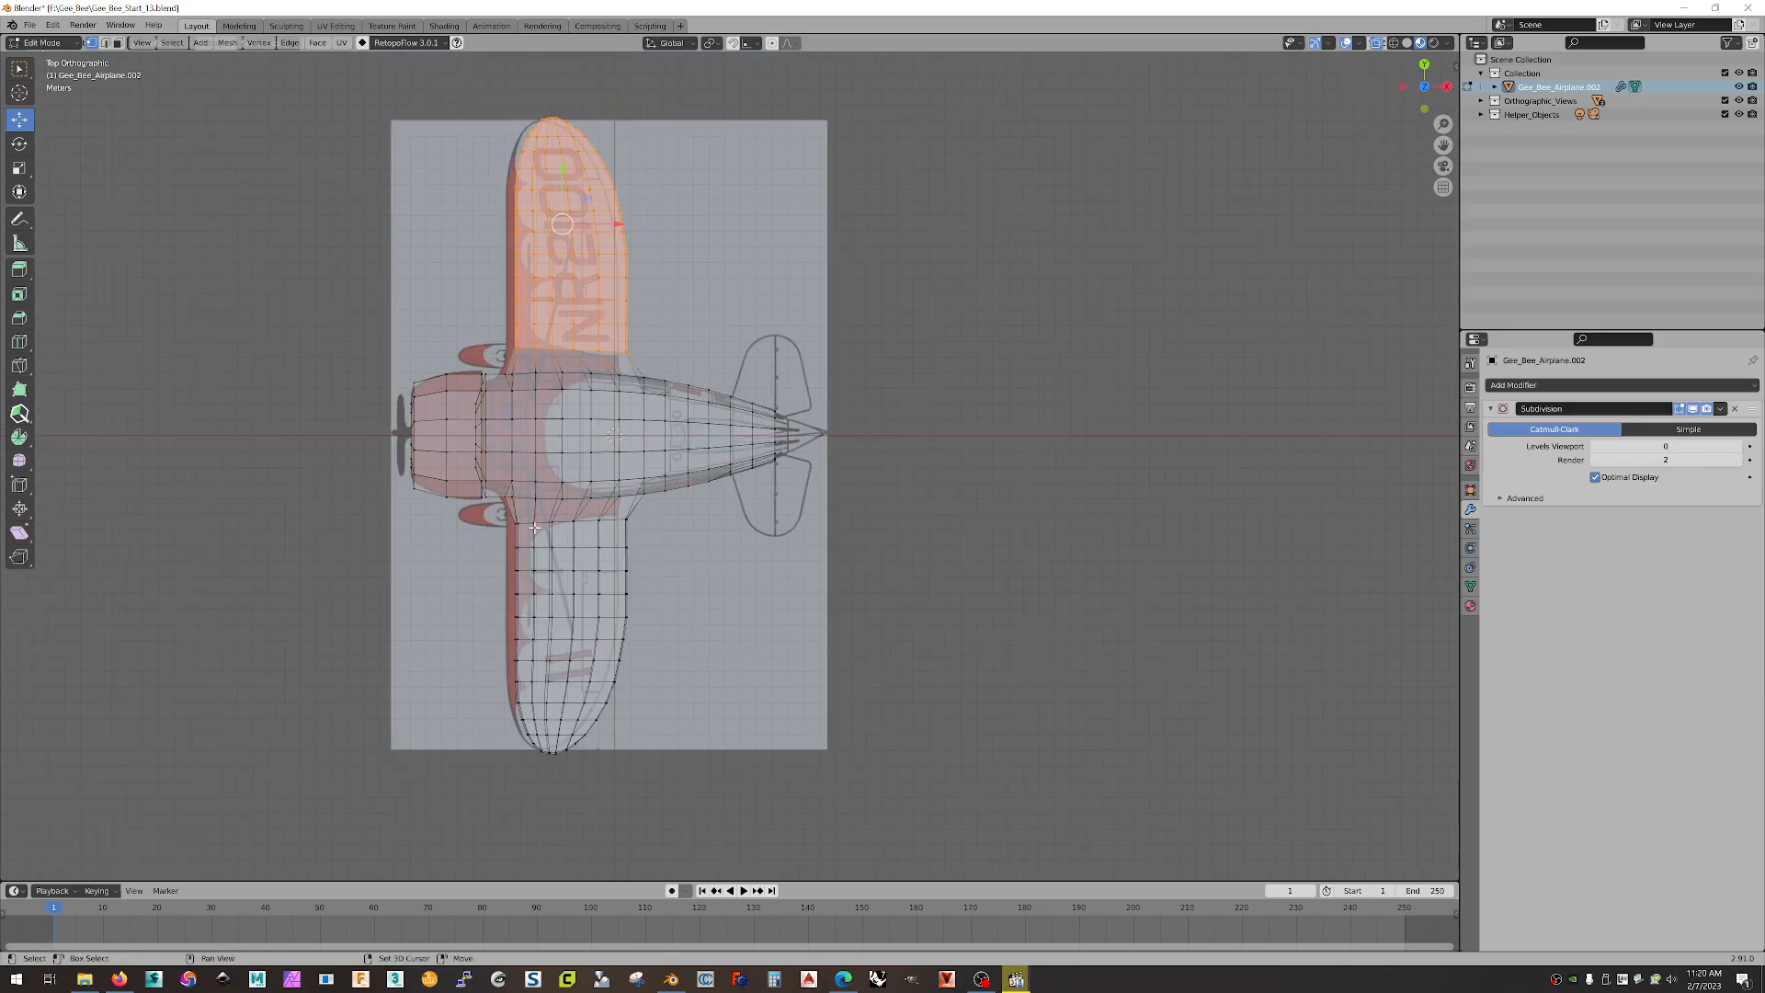
{"action": "left_click_drag", "start_coordinate": [473, 515], "coordinate": [675, 799]}
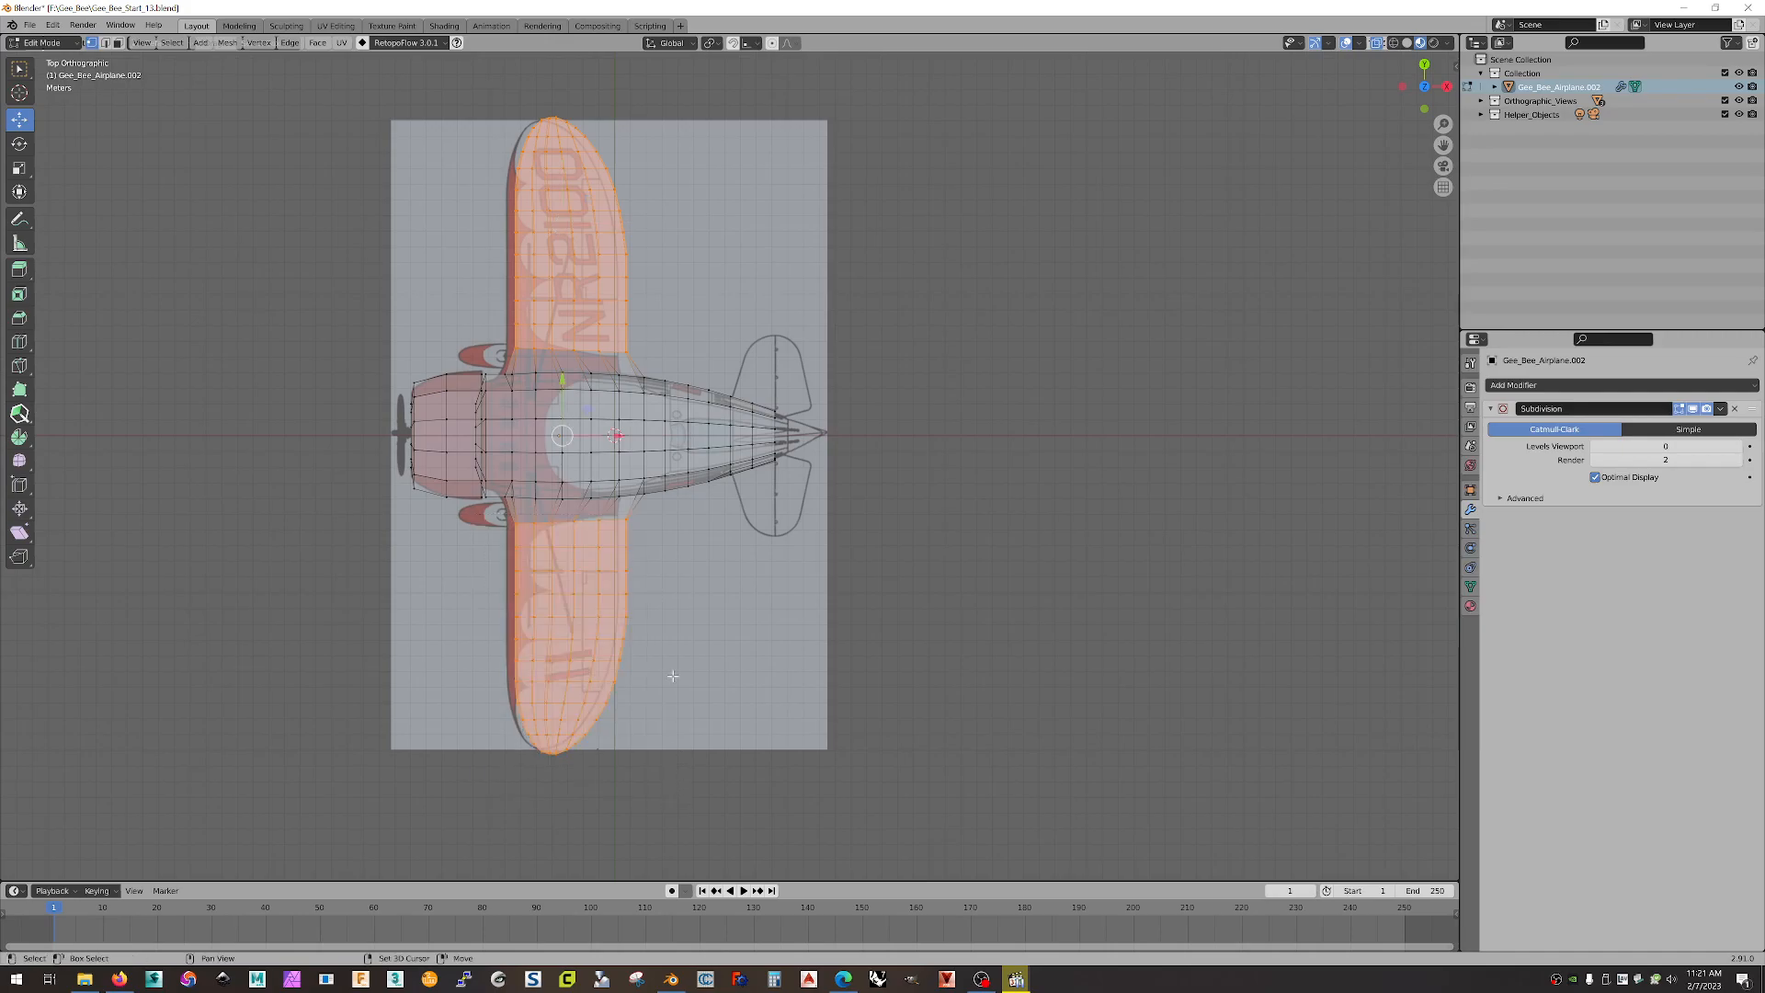
{"action": "left_click_drag", "start_coordinate": [616, 436], "coordinate": [604, 436]}
{"action": "left_click", "coordinate": [693, 329]}
{"action": "middle_click_drag", "start_coordinate": [694, 387], "coordinate": [693, 555]}
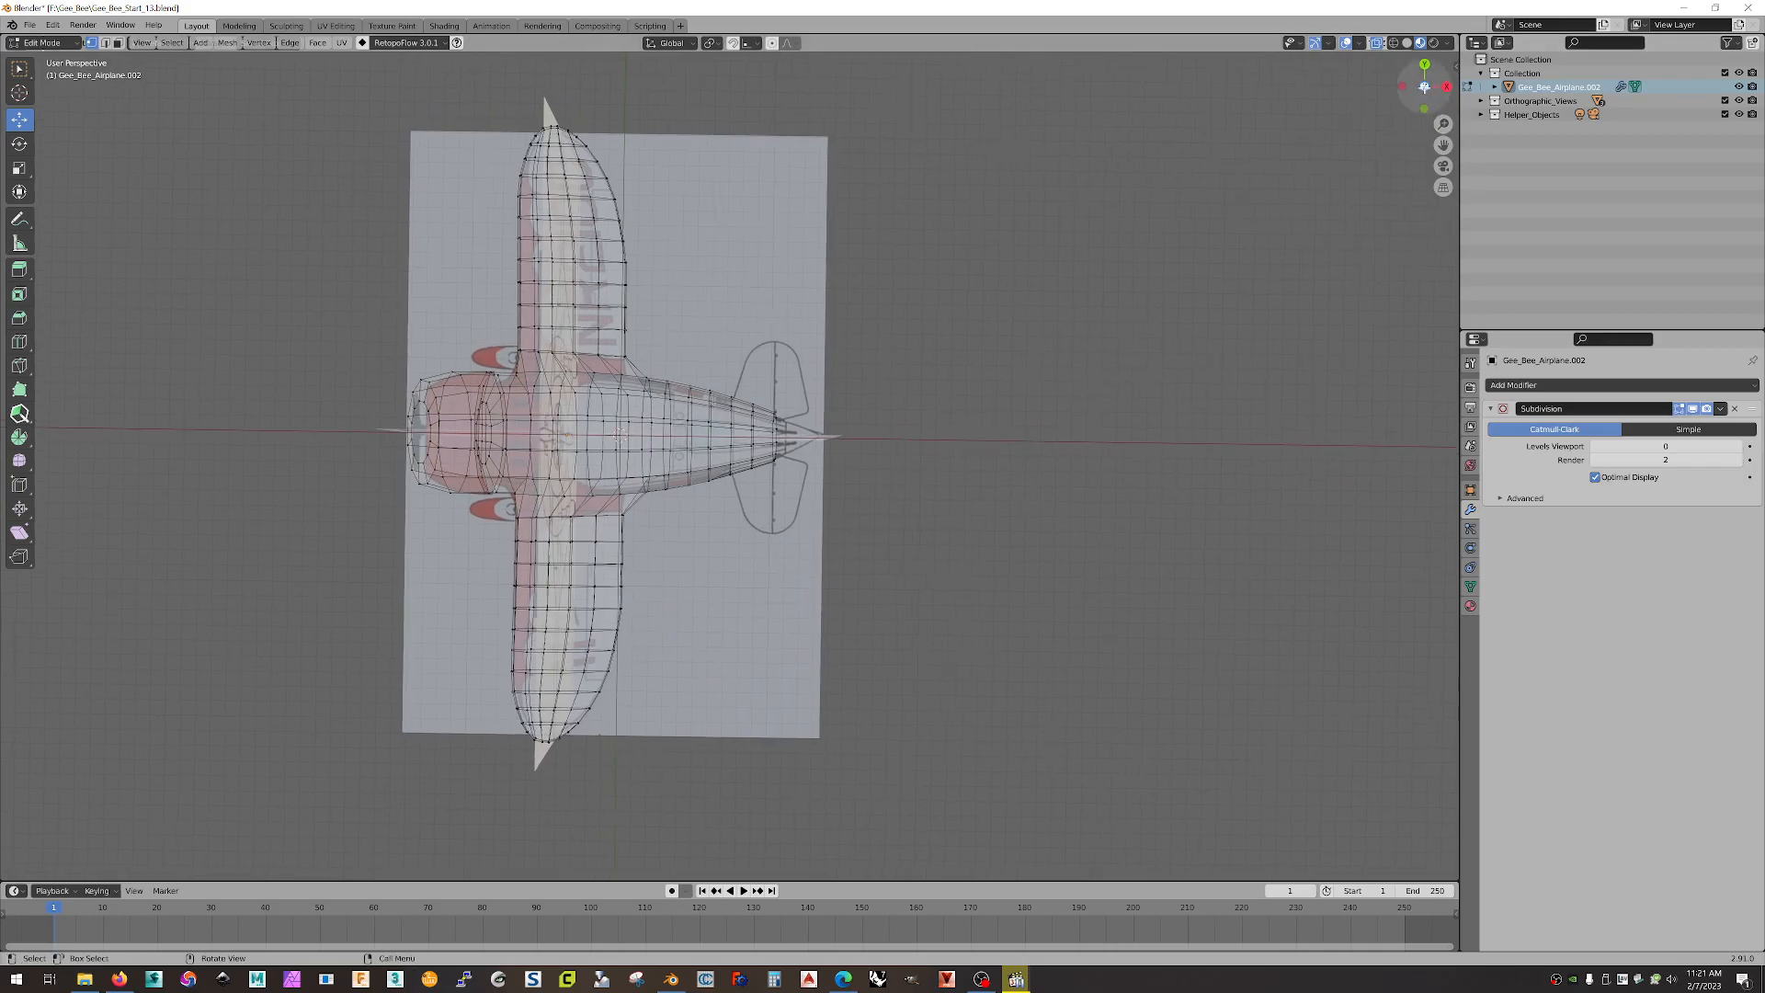
{"action": "key", "text": "KP_7"}
{"action": "mouse_move", "coordinate": [1194, 552]}
{"action": "middle_mouse_down"}
{"action": "mouse_move", "coordinate": [1229, 464]}
{"action": "mouse_move", "coordinate": [1221, 528]}
{"action": "middle_mouse_up"}
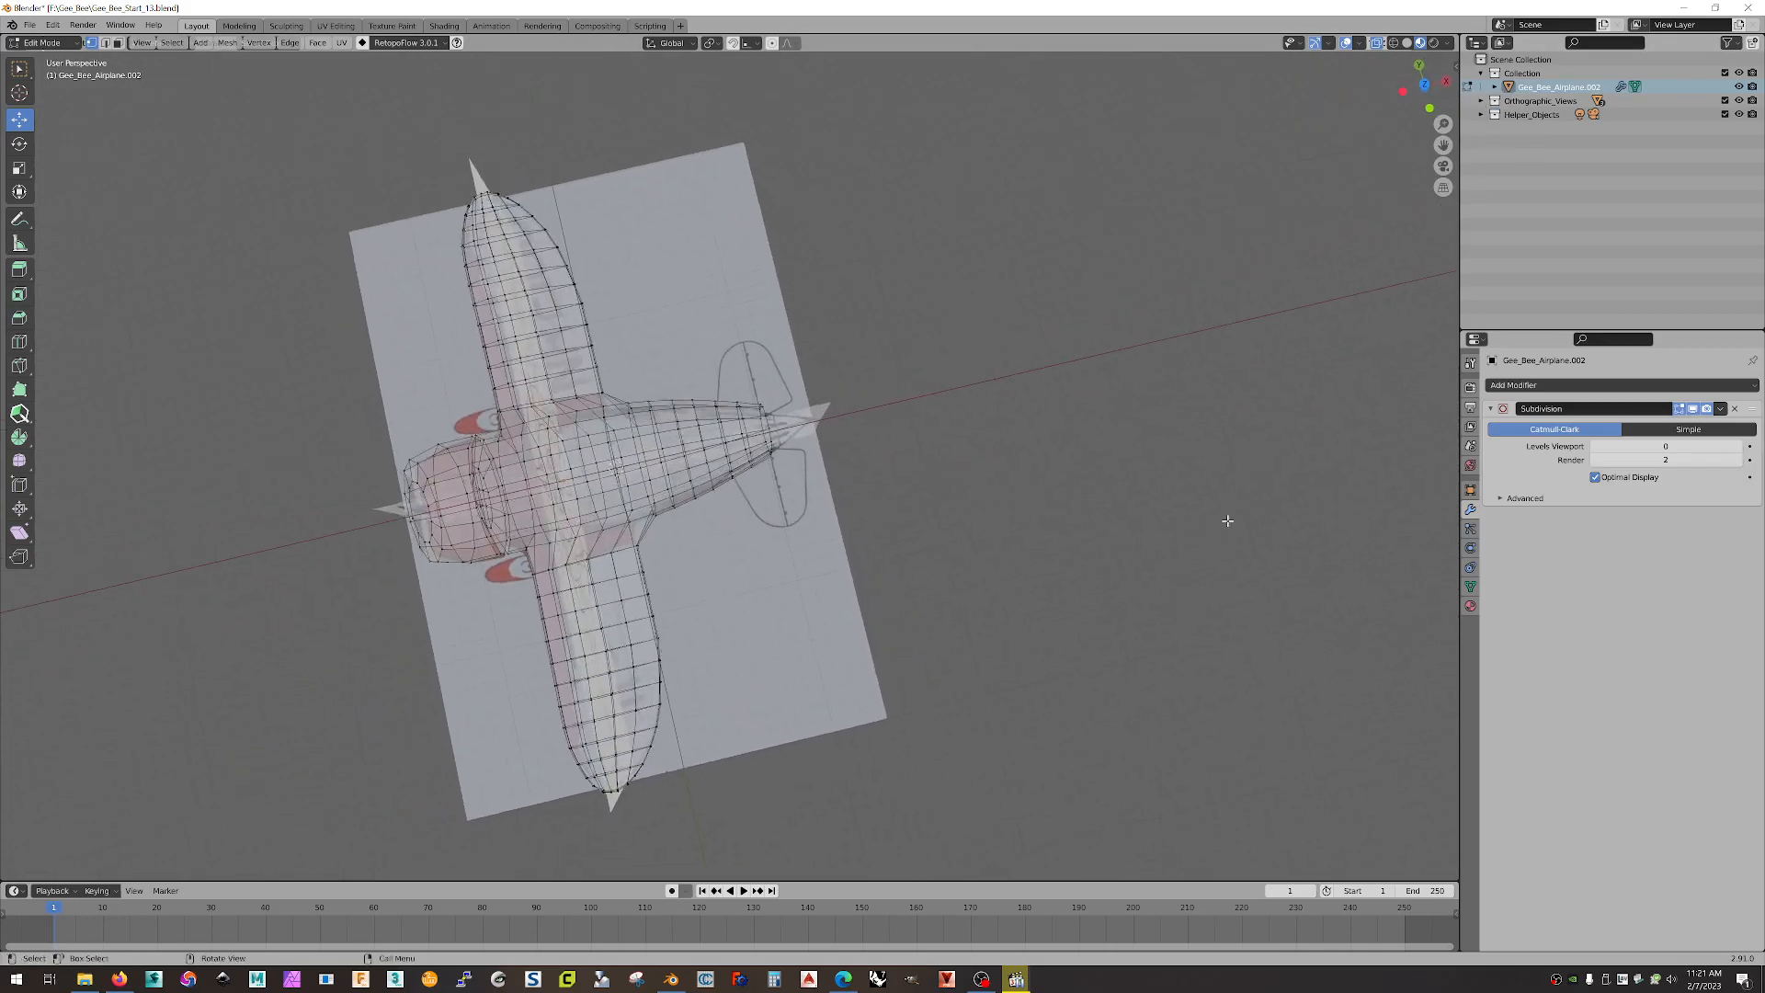
{"action": "left_click", "coordinate": [1423, 85]}
Step: Knife-cut the canopy outline into the upper fuselage, following one side from the tail end to the windshield and crossing over there
{"action": "scroll", "coordinate": [828, 407], "scroll_direction": "up", "scroll_amount": 3}
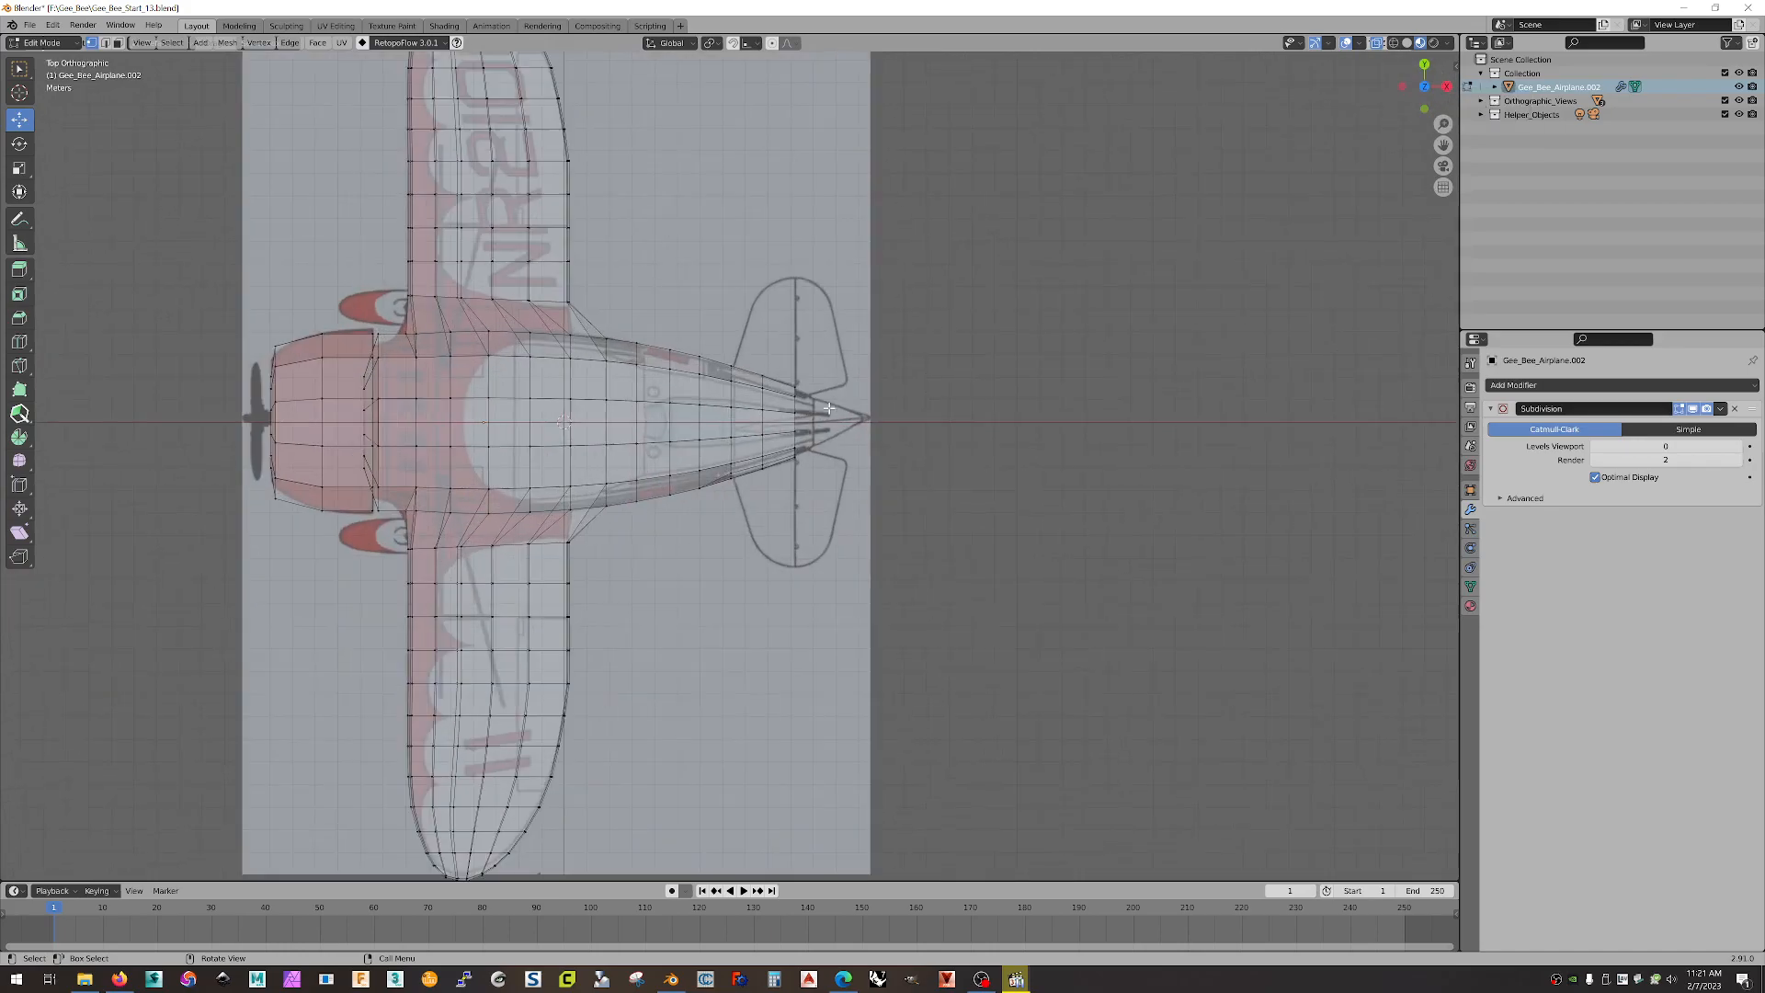
{"action": "scroll", "coordinate": [828, 407], "scroll_direction": "up", "scroll_amount": 5}
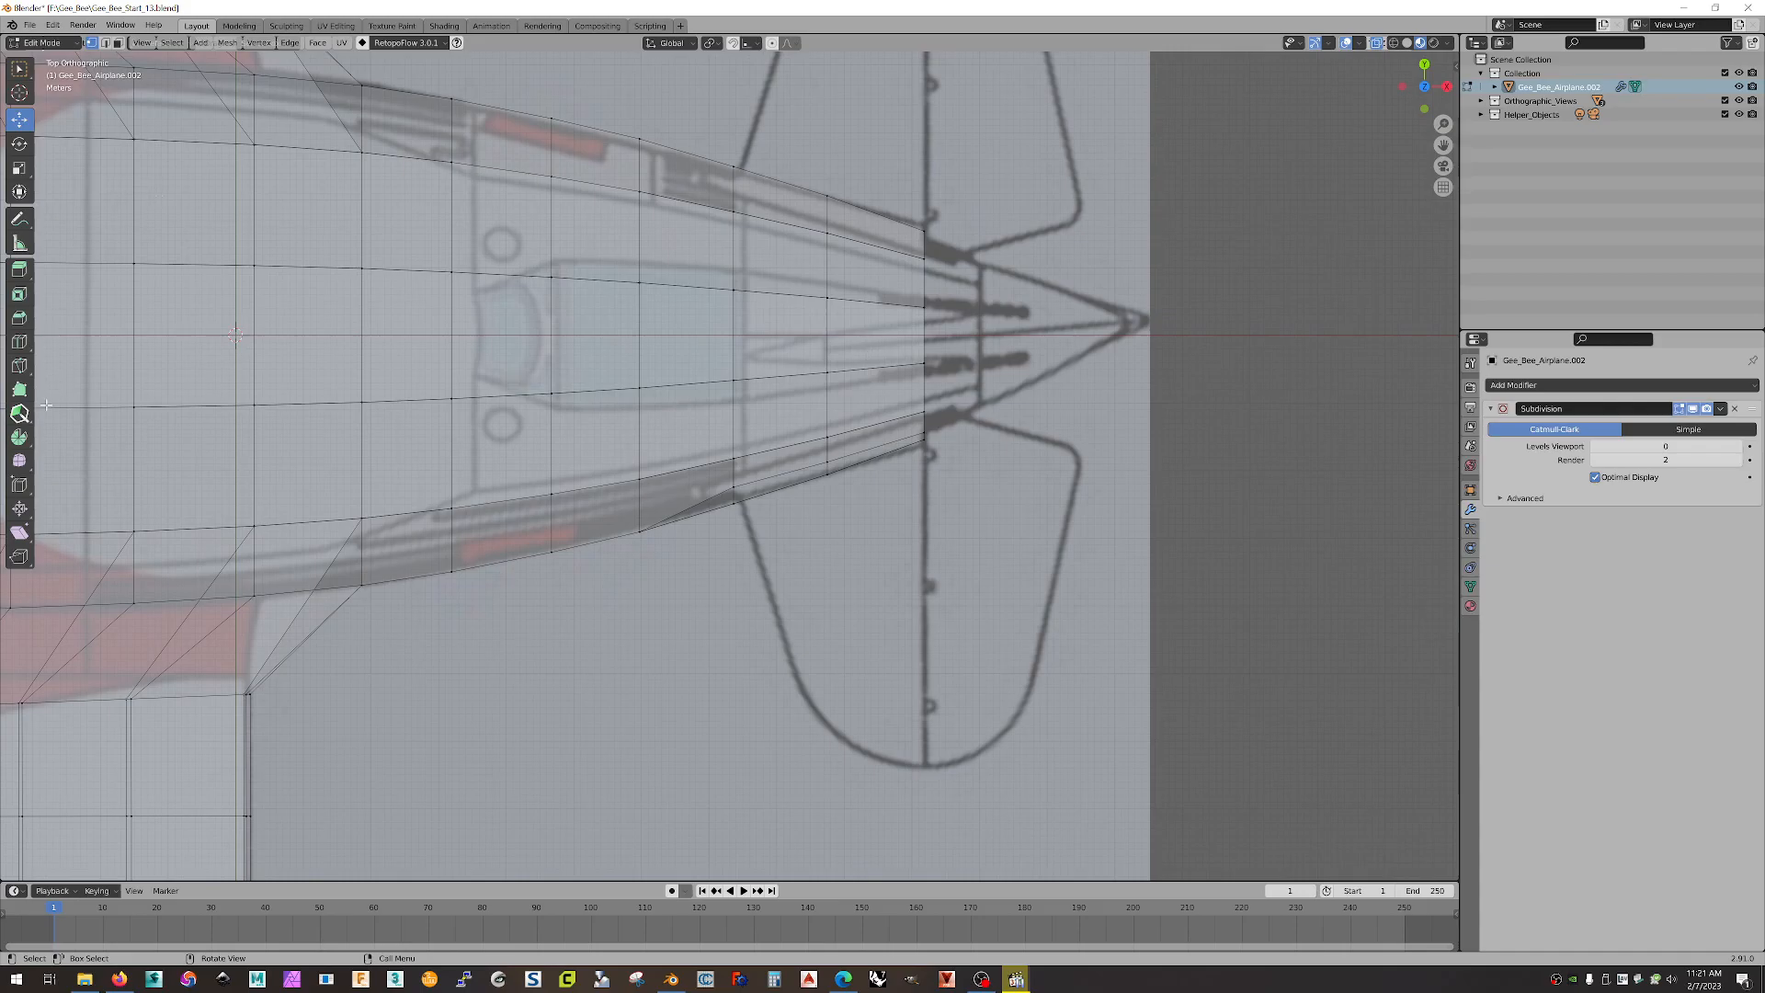
{"action": "left_click", "coordinate": [19, 365]}
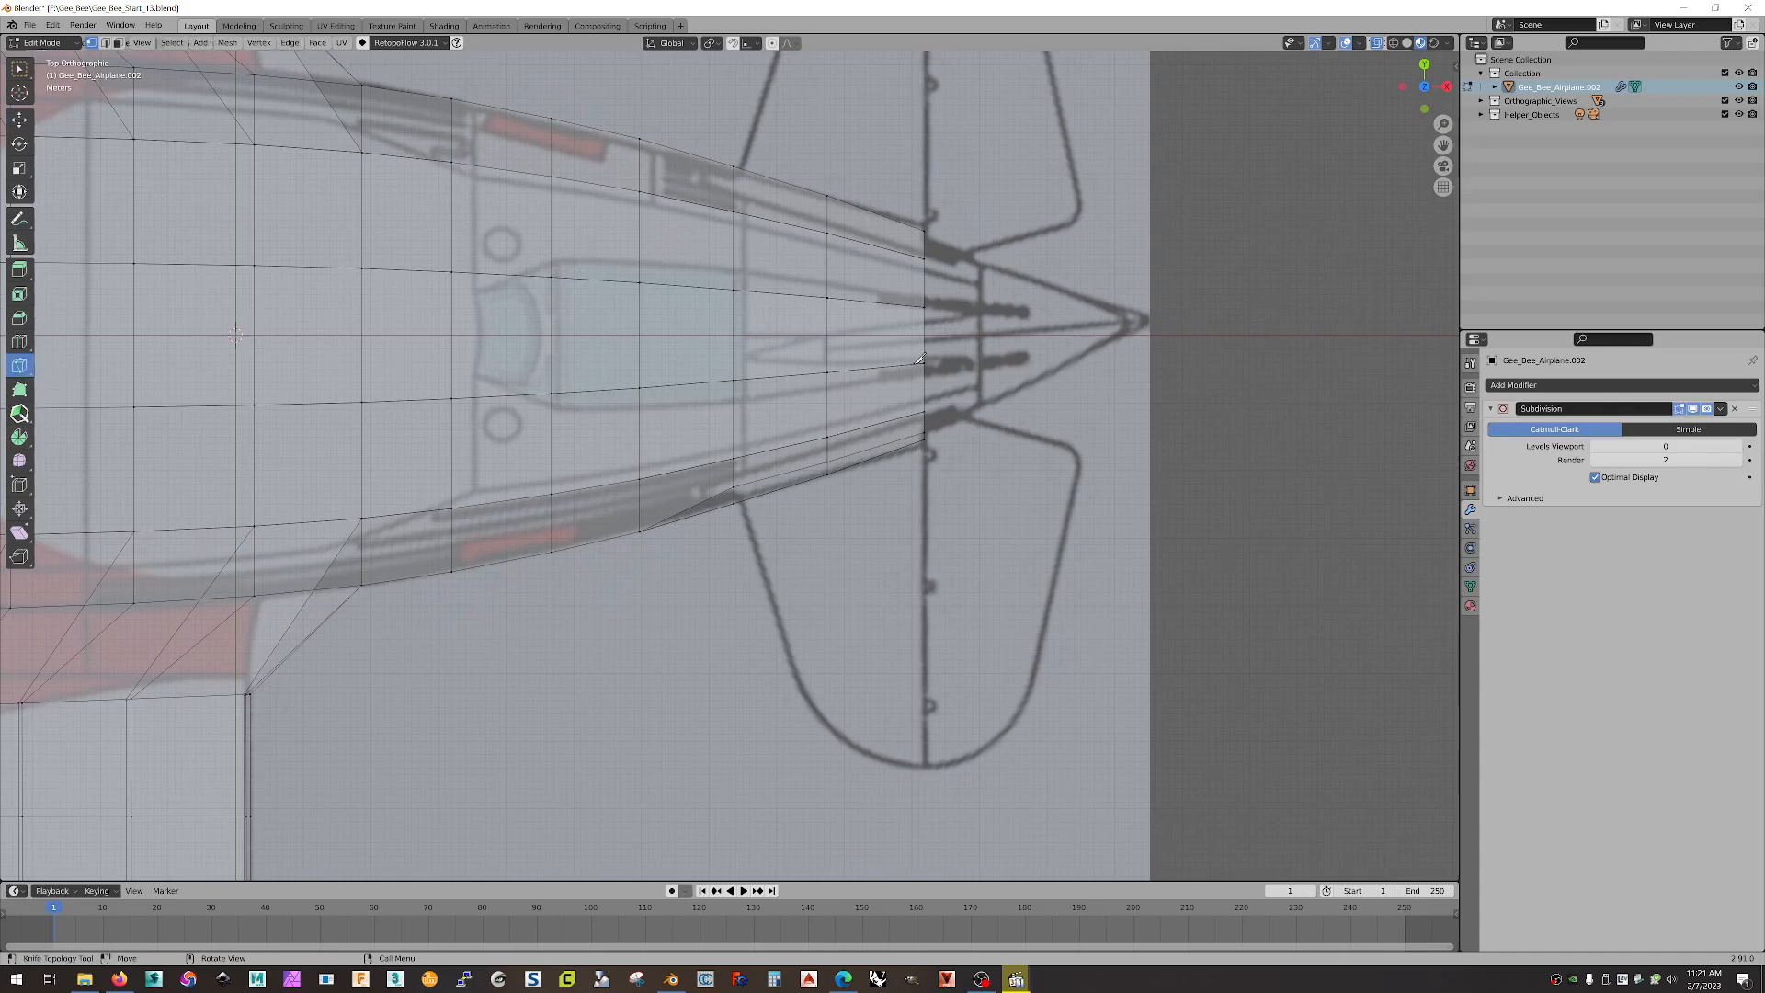
{"action": "left_click", "coordinate": [927, 371]}
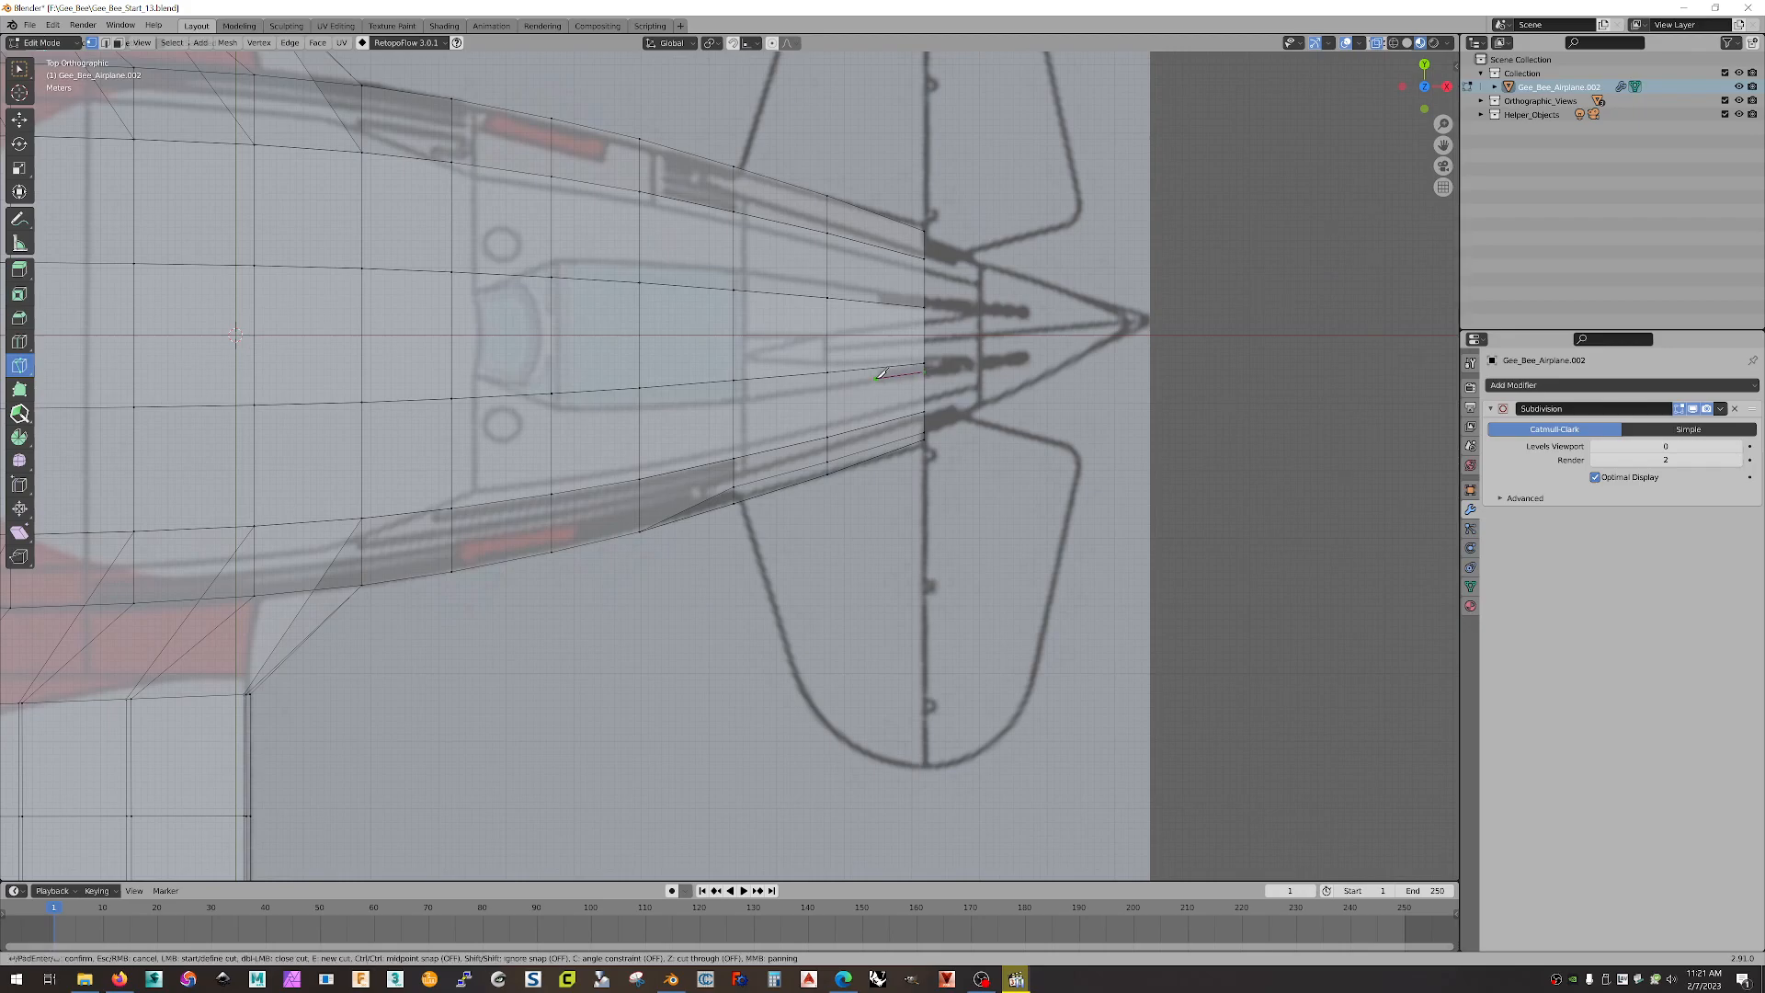
{"action": "left_click", "coordinate": [827, 387]}
{"action": "left_click", "coordinate": [734, 399]}
{"action": "left_click", "coordinate": [641, 405]}
{"action": "left_click", "coordinate": [557, 403]}
{"action": "left_click", "coordinate": [477, 396]}
{"action": "left_click", "coordinate": [479, 272]}
{"action": "key", "text": "Return"}
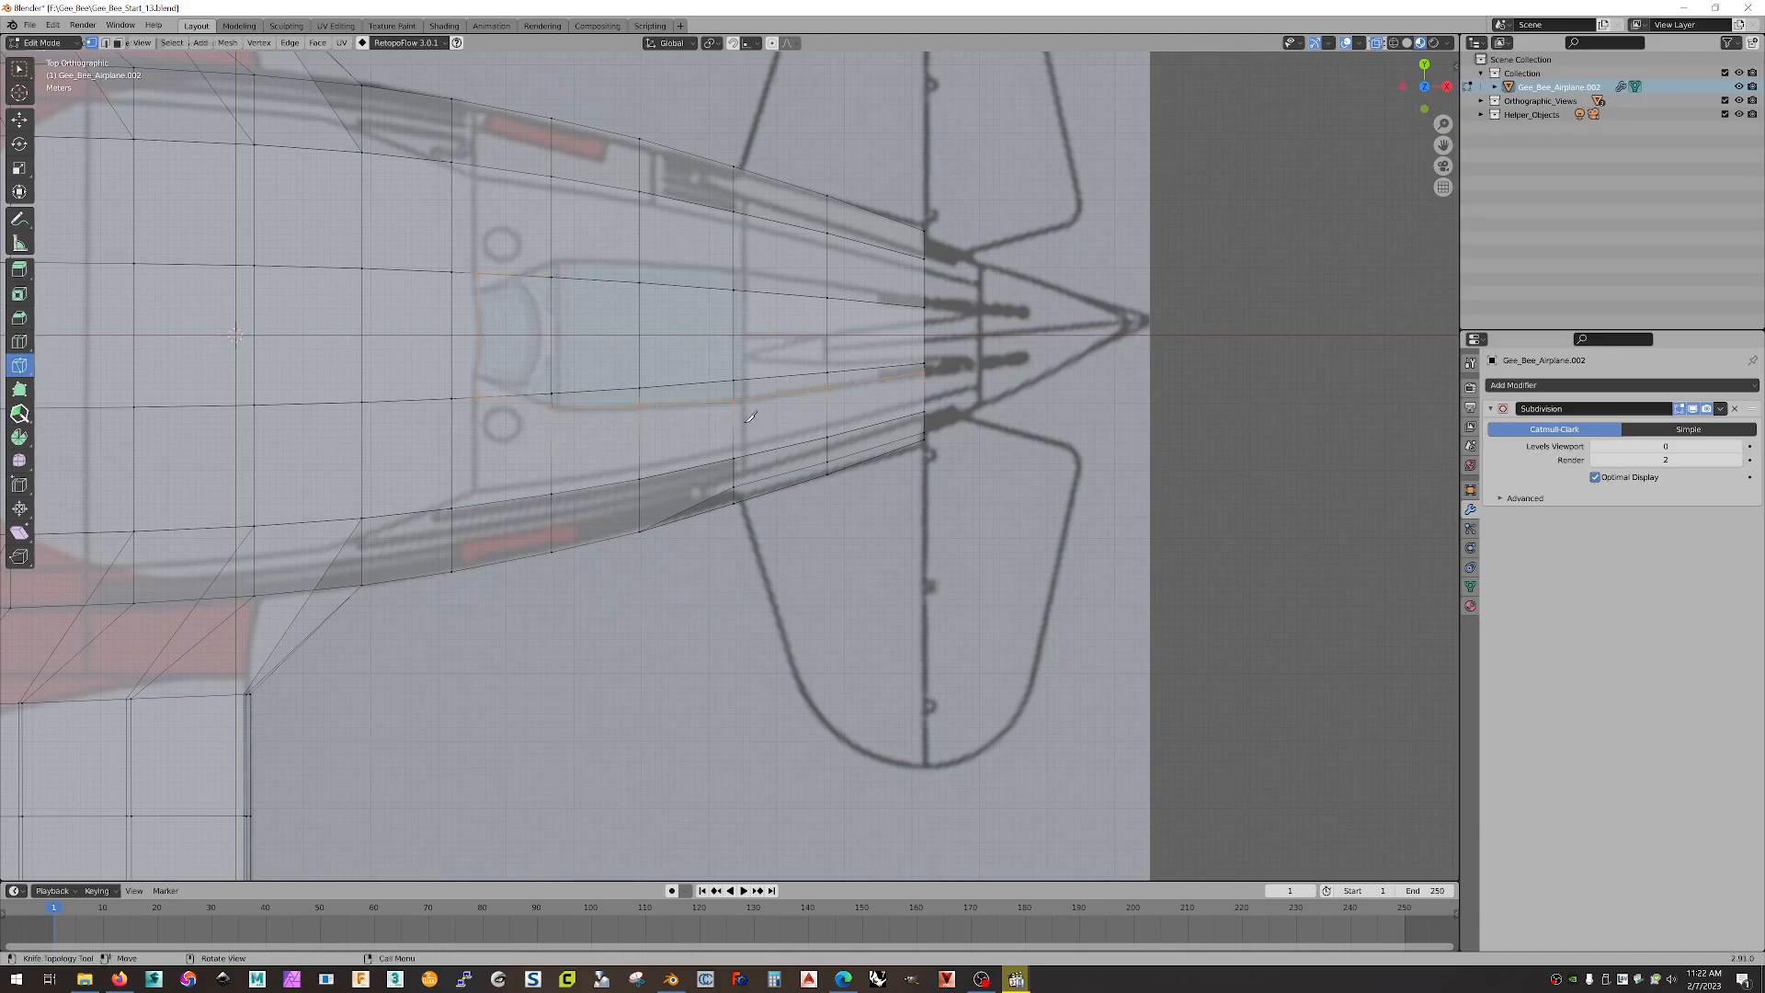
{"action": "scroll", "coordinate": [750, 417], "scroll_direction": "down", "scroll_amount": 6}
{"action": "scroll", "coordinate": [750, 416], "scroll_direction": "up", "scroll_amount": 7}
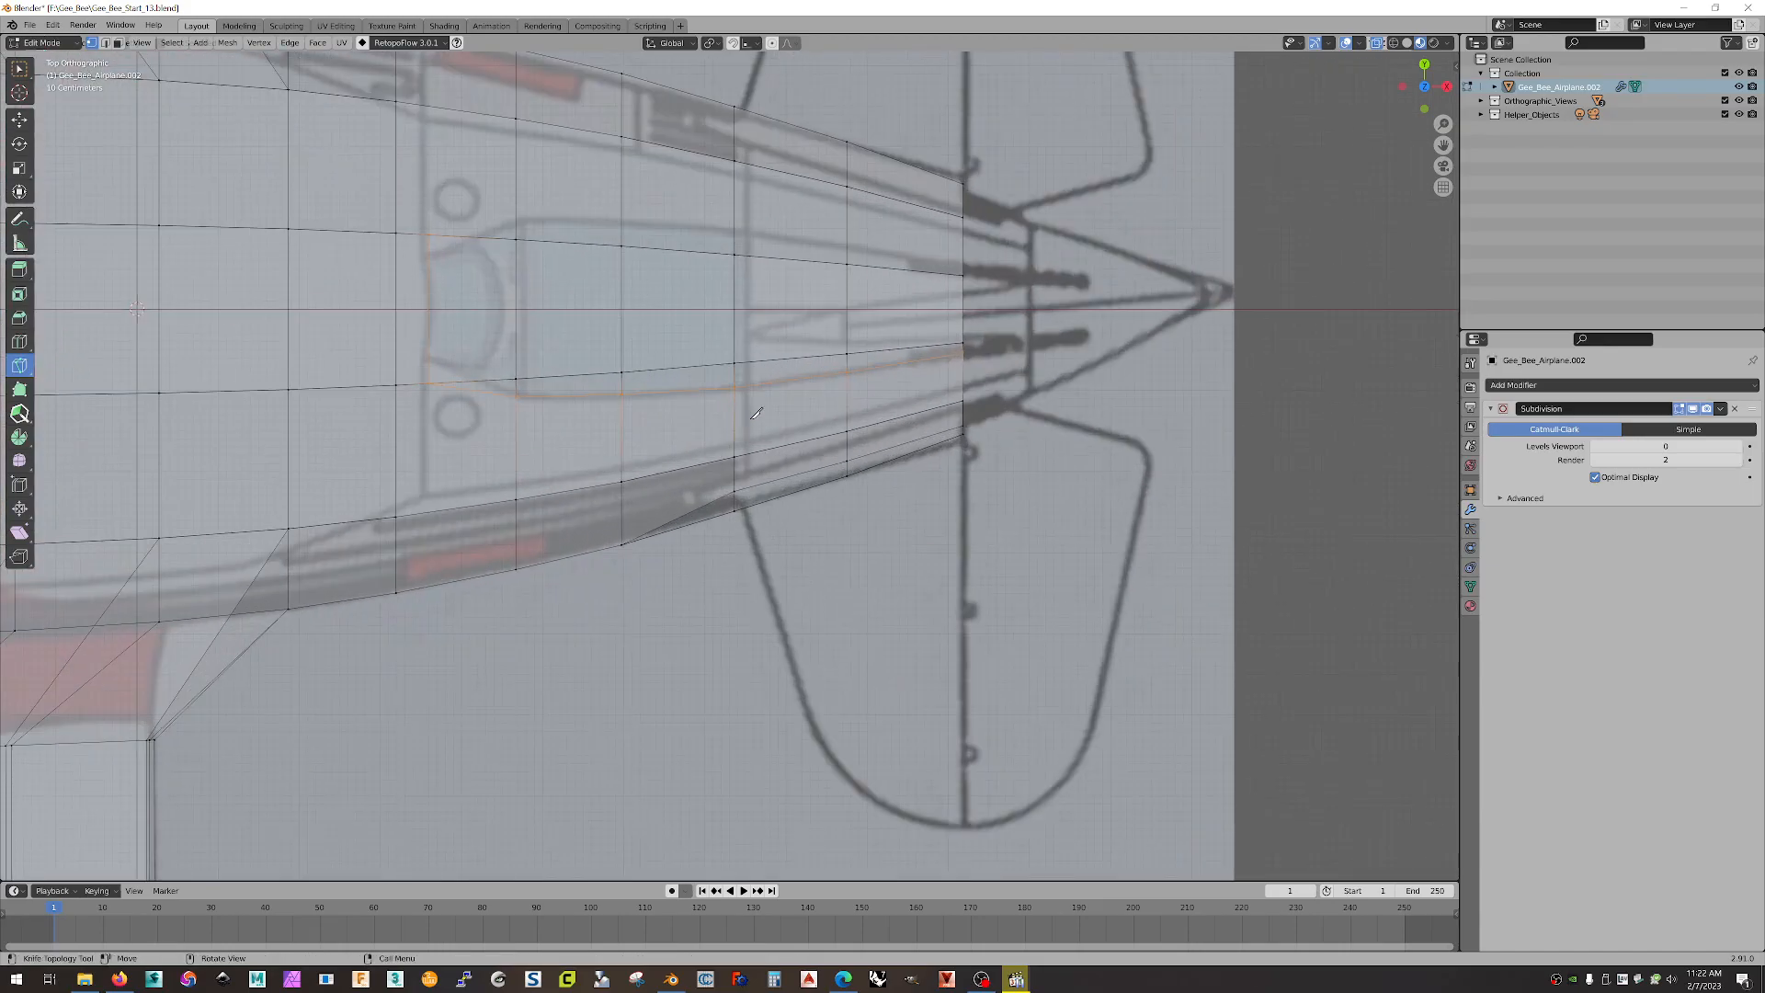
Step: Extrude the upper fuselage faces inside the canopy outline and raise them along Z to the canopy's roof line in the side-view reference
{"action": "left_click", "coordinate": [19, 120]}
{"action": "scroll", "coordinate": [945, 481], "scroll_direction": "down", "scroll_amount": 6}
{"action": "middle_click_drag", "start_coordinate": [1087, 615], "coordinate": [1160, 537]}
{"action": "middle_click_drag", "start_coordinate": [991, 493], "coordinate": [929, 413]}
{"action": "scroll", "coordinate": [830, 420], "scroll_direction": "up", "scroll_amount": 3}
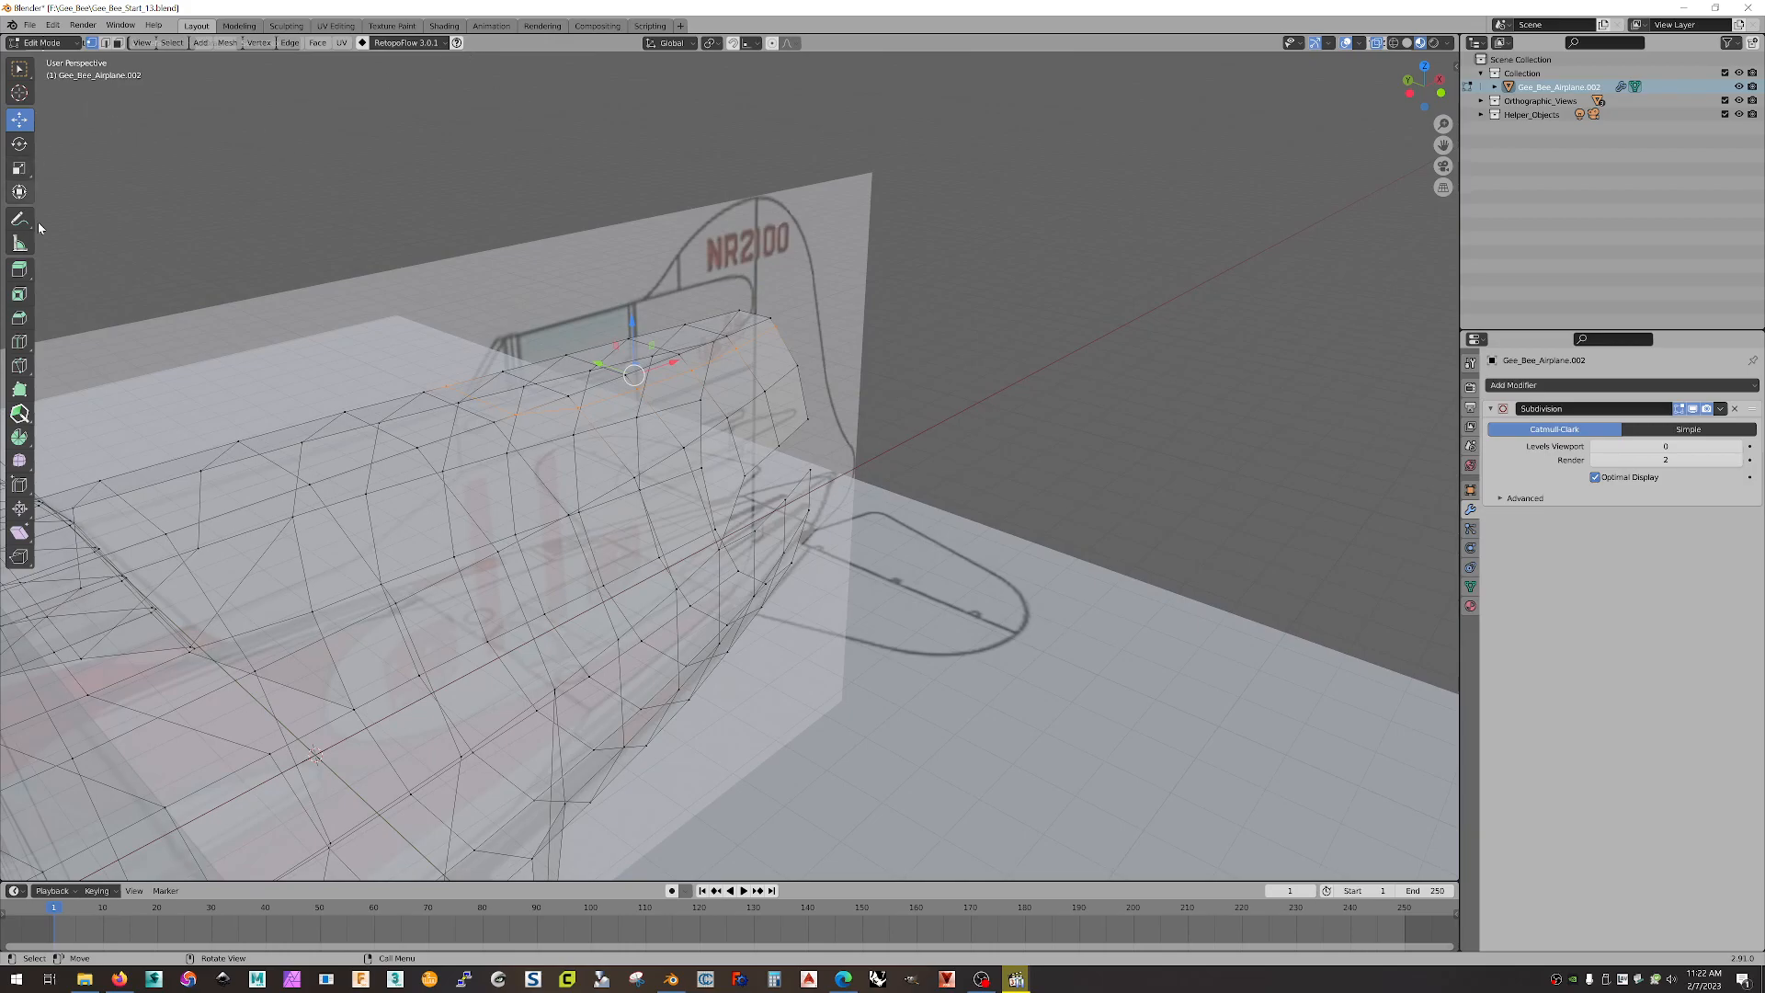
{"action": "left_click", "coordinate": [117, 42]}
{"action": "left_click", "coordinate": [736, 321]}
{"action": "left_click", "coordinate": [657, 342], "text": "shift"}
{"action": "left_click", "coordinate": [605, 358], "text": "shift"}
{"action": "left_click", "coordinate": [563, 376], "text": "shift"}
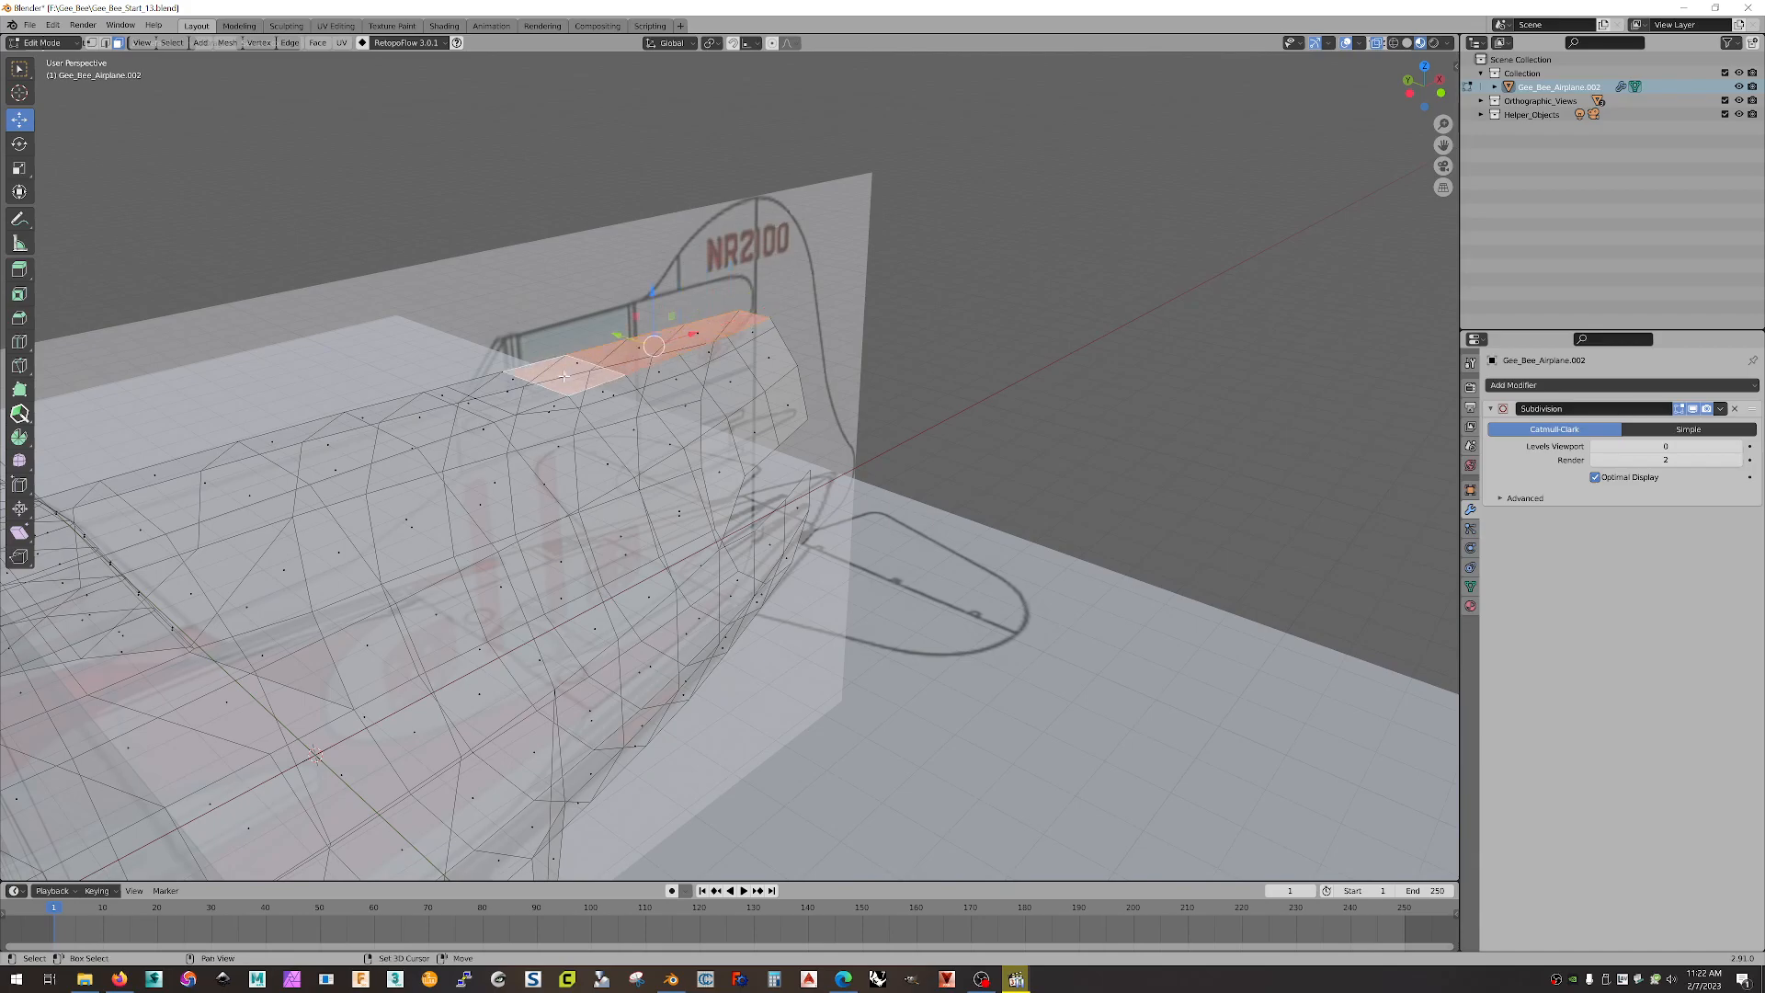
{"action": "left_click", "coordinate": [508, 394], "text": "shift"}
{"action": "middle_click_drag", "start_coordinate": [1016, 393], "coordinate": [1262, 261]}
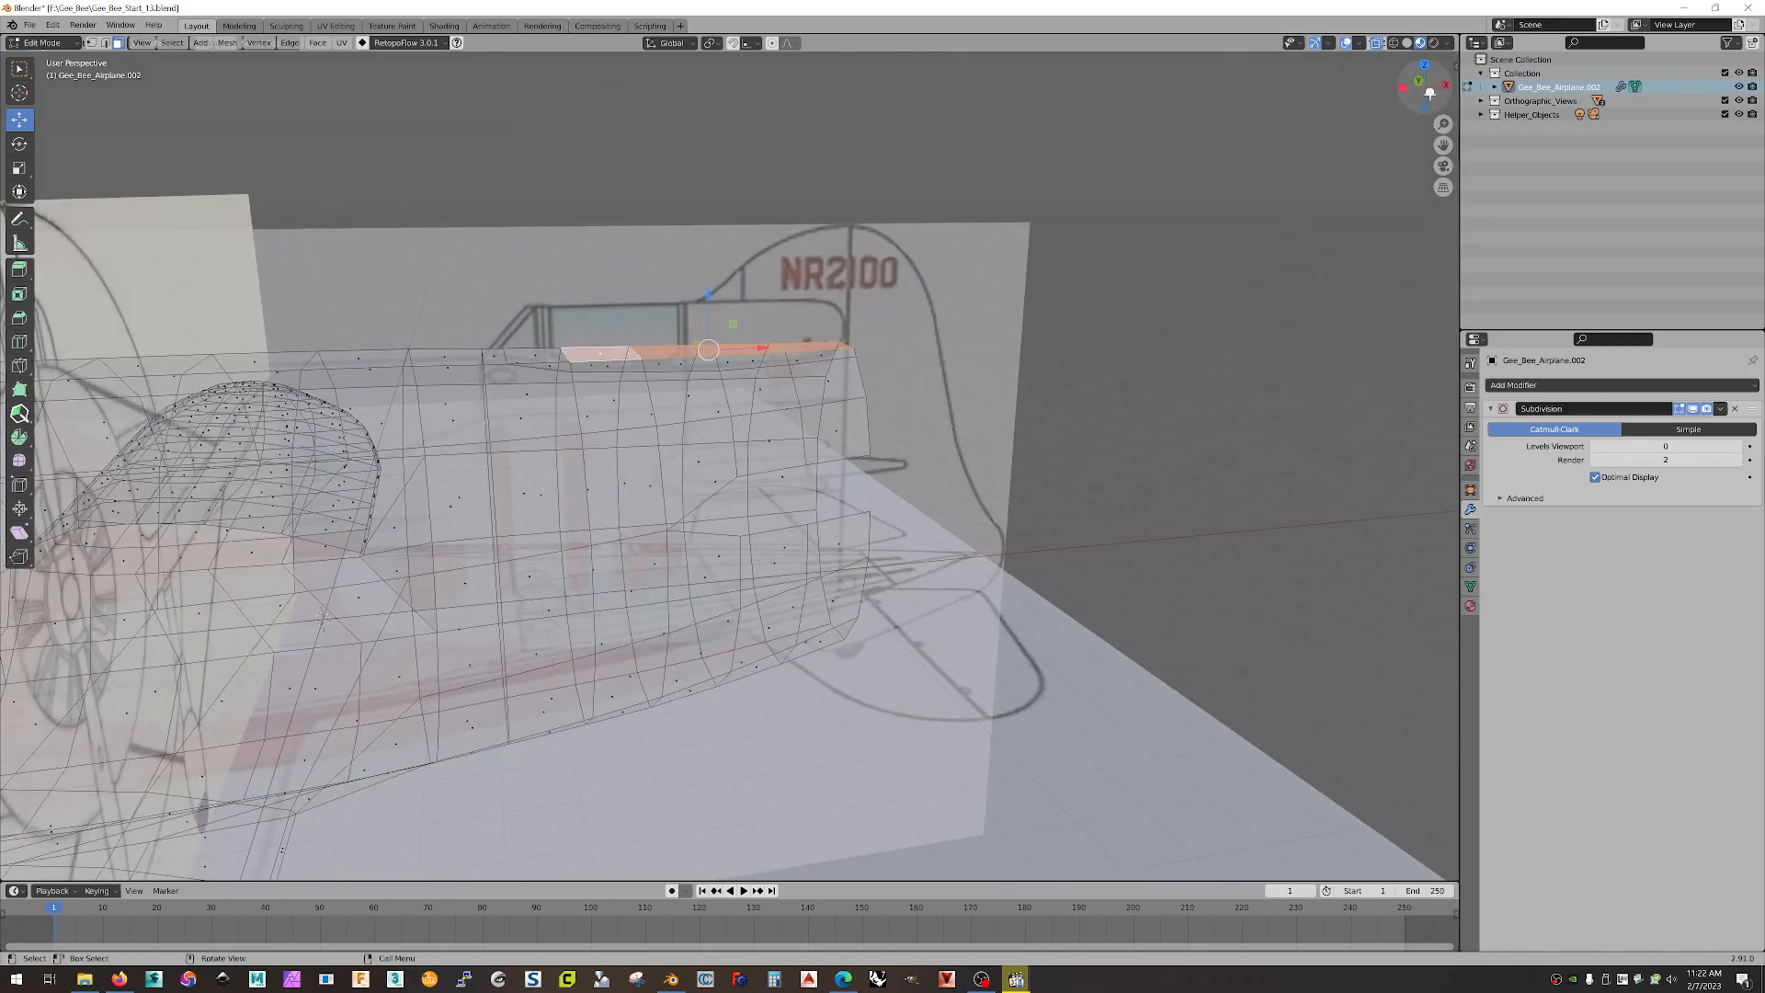
{"action": "left_click", "coordinate": [1424, 104]}
{"action": "scroll", "coordinate": [1037, 314], "scroll_direction": "down", "scroll_amount": 1}
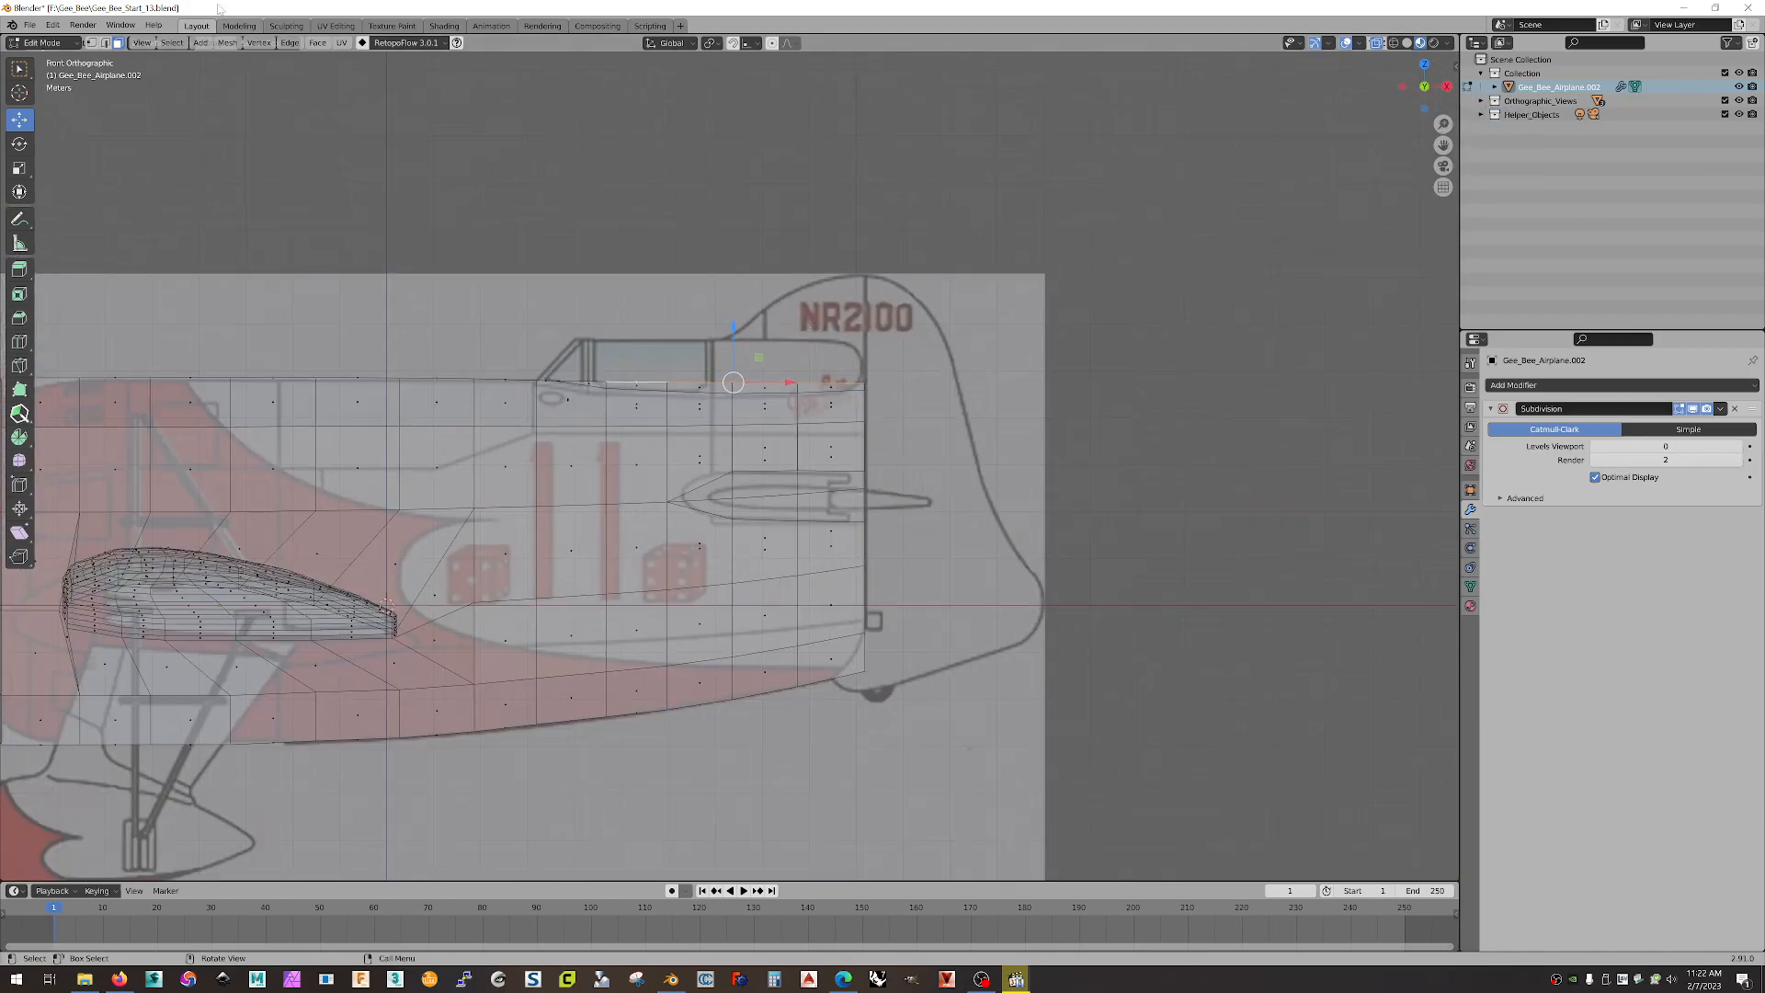
{"action": "key", "text": "e"}
{"action": "right_click", "coordinate": [747, 272]}
{"action": "key", "text": "g"}
{"action": "key", "text": "z"}
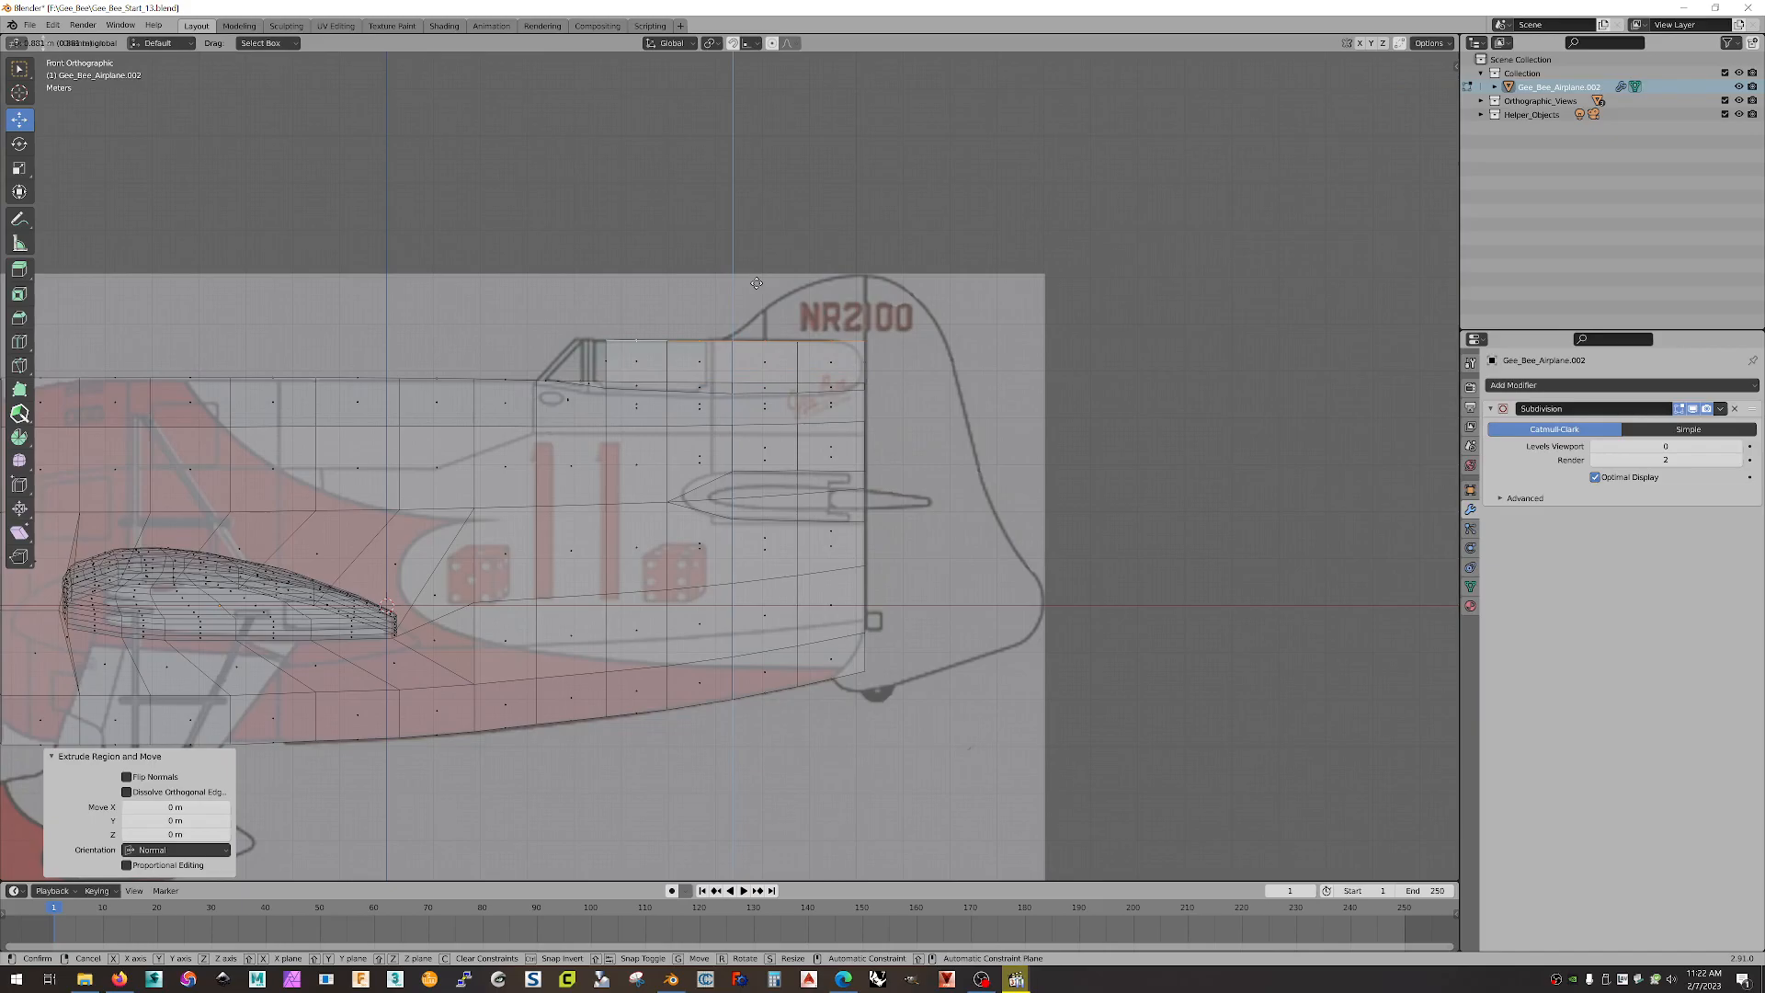
{"action": "left_click", "coordinate": [756, 283]}
{"action": "middle_click_drag", "start_coordinate": [756, 283], "coordinate": [981, 305]}
{"action": "key", "text": "r"}
{"action": "left_click", "coordinate": [809, 376]}
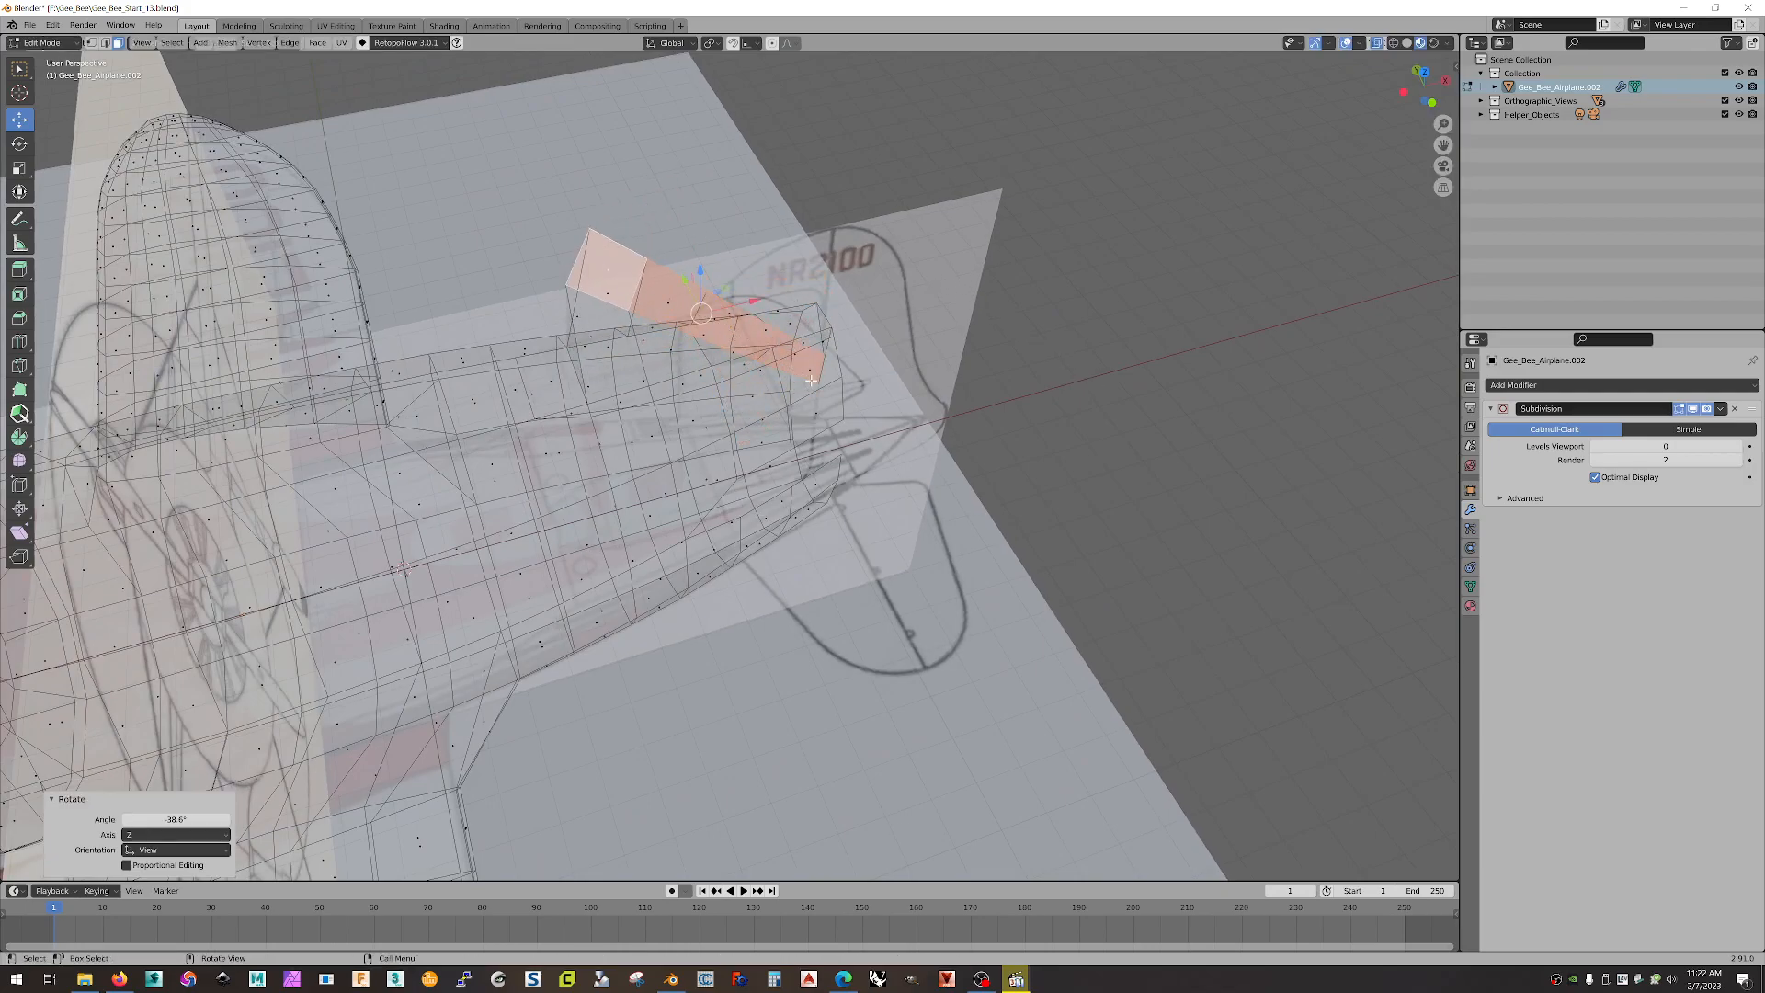
Step: Narrow the extruded canopy roof faces by scaling them along Y to about 0.706
{"action": "middle_click_drag", "start_coordinate": [882, 354], "coordinate": [37, 184]}
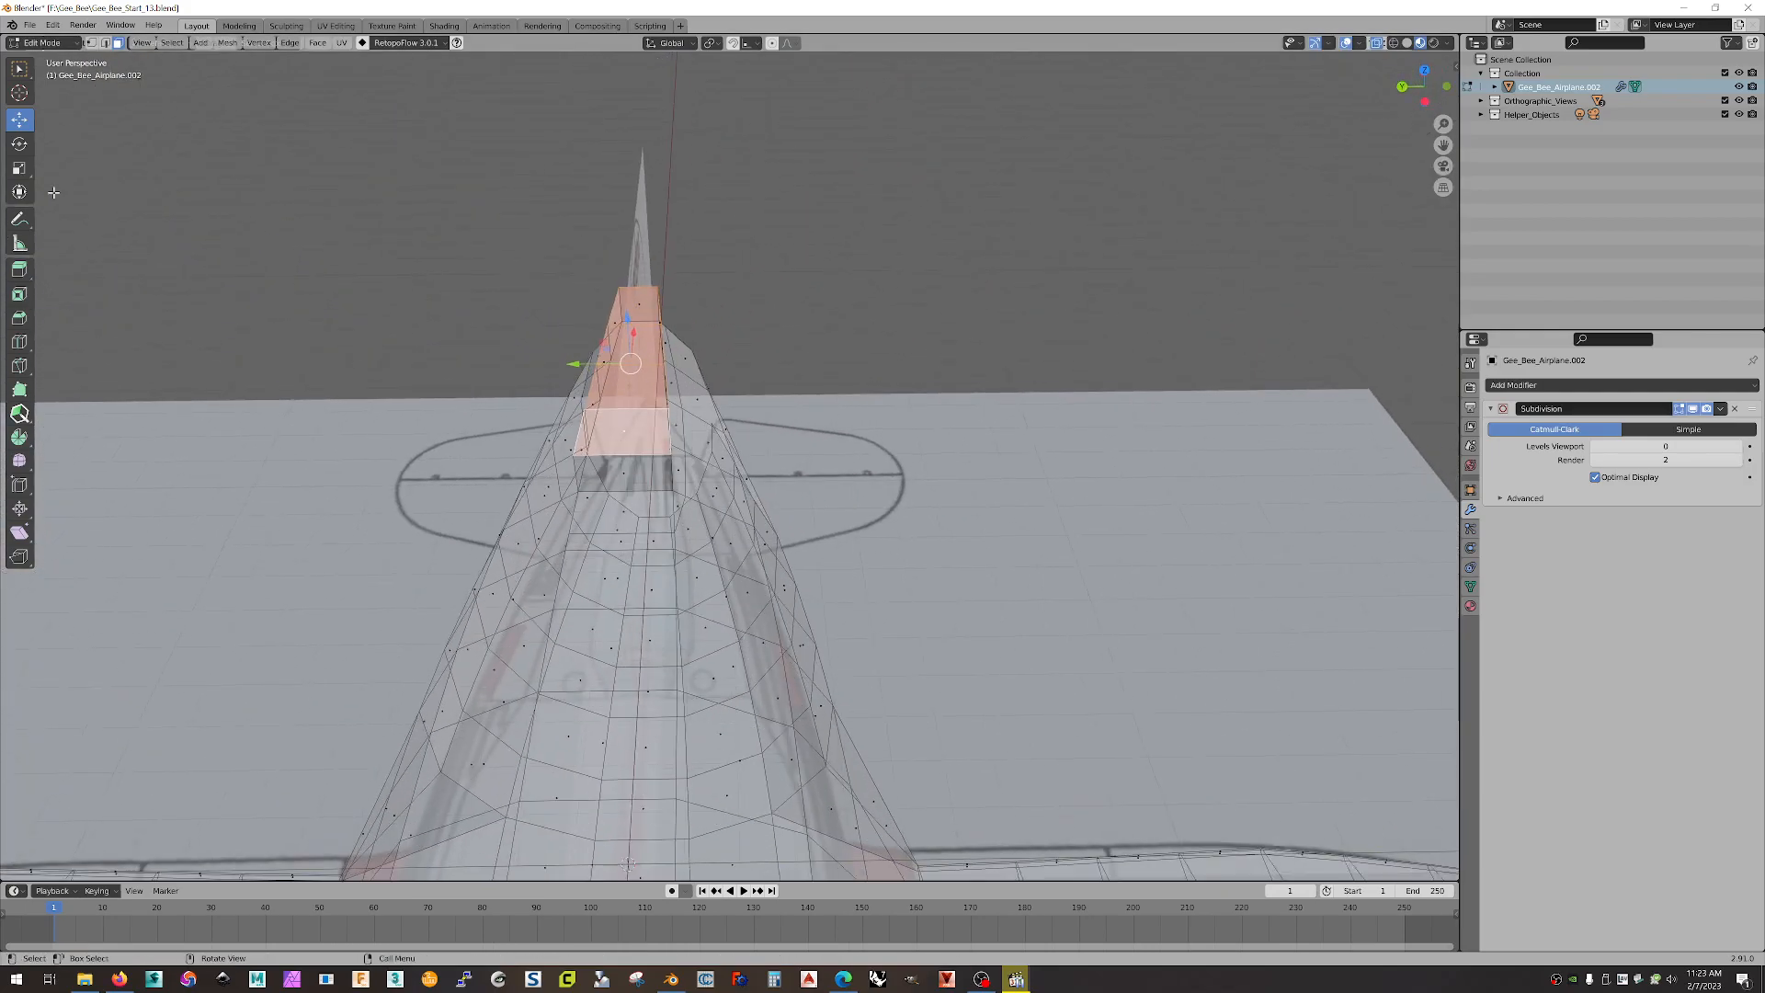
{"action": "left_click", "coordinate": [19, 168]}
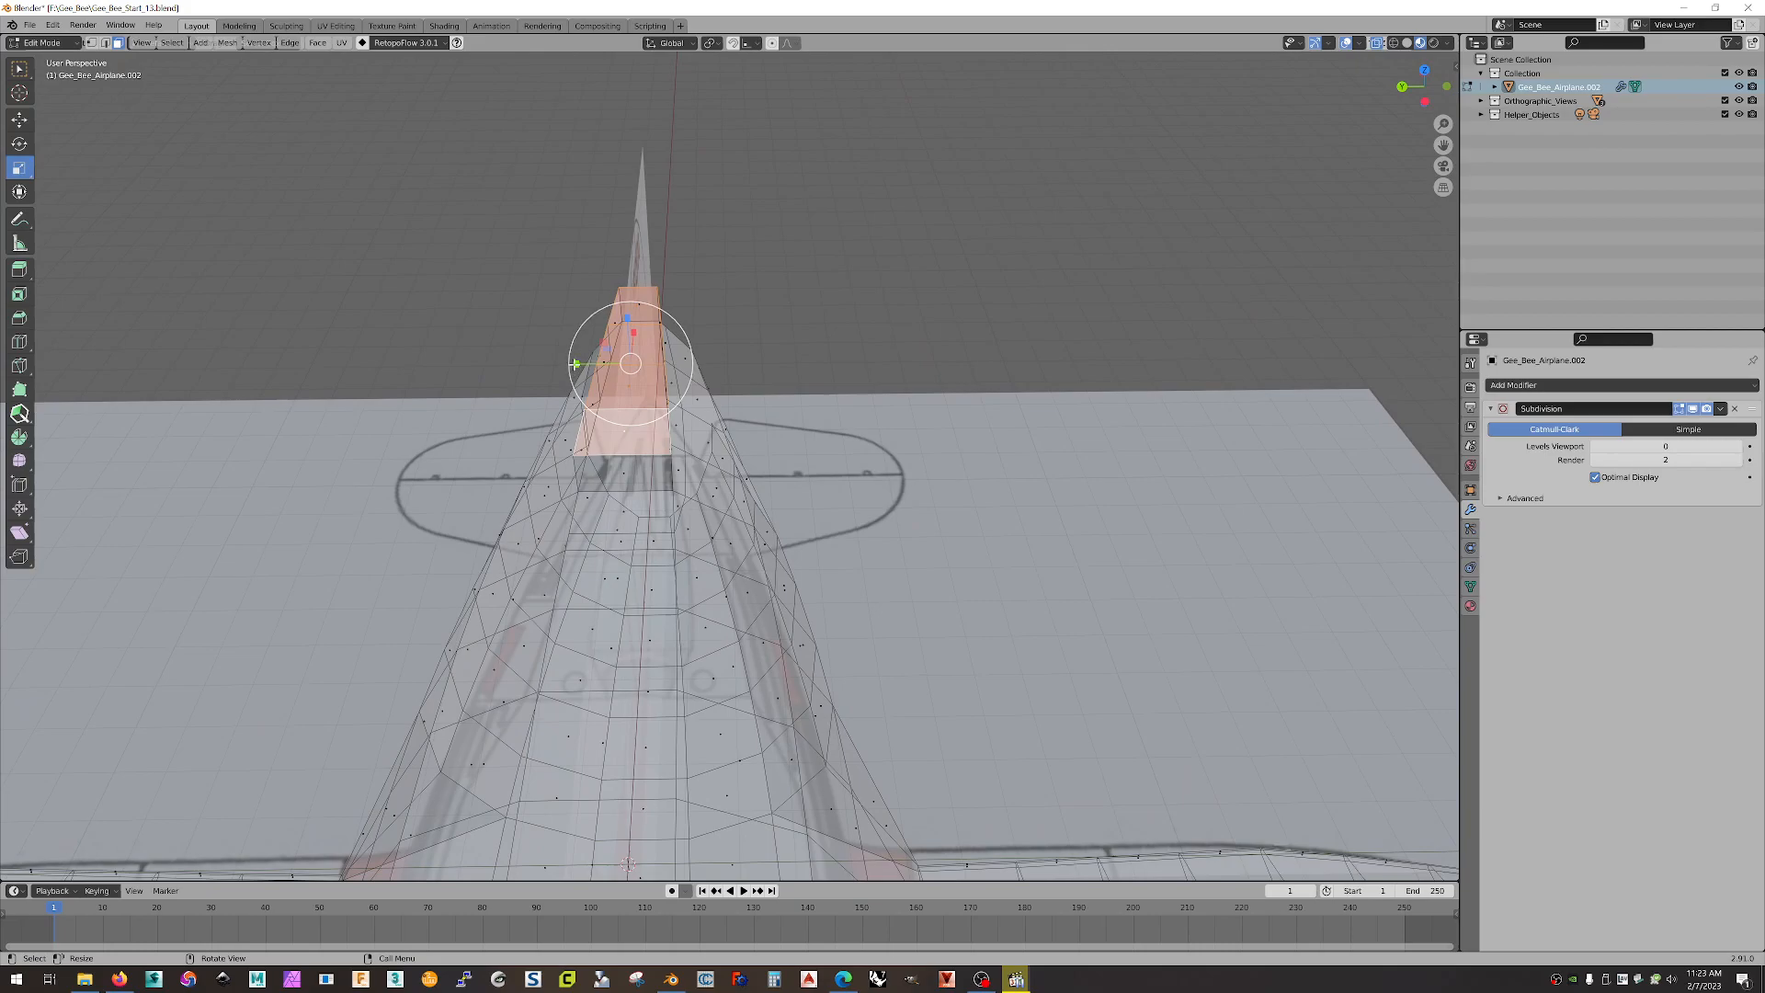
{"action": "left_click_drag", "start_coordinate": [575, 364], "coordinate": [579, 365]}
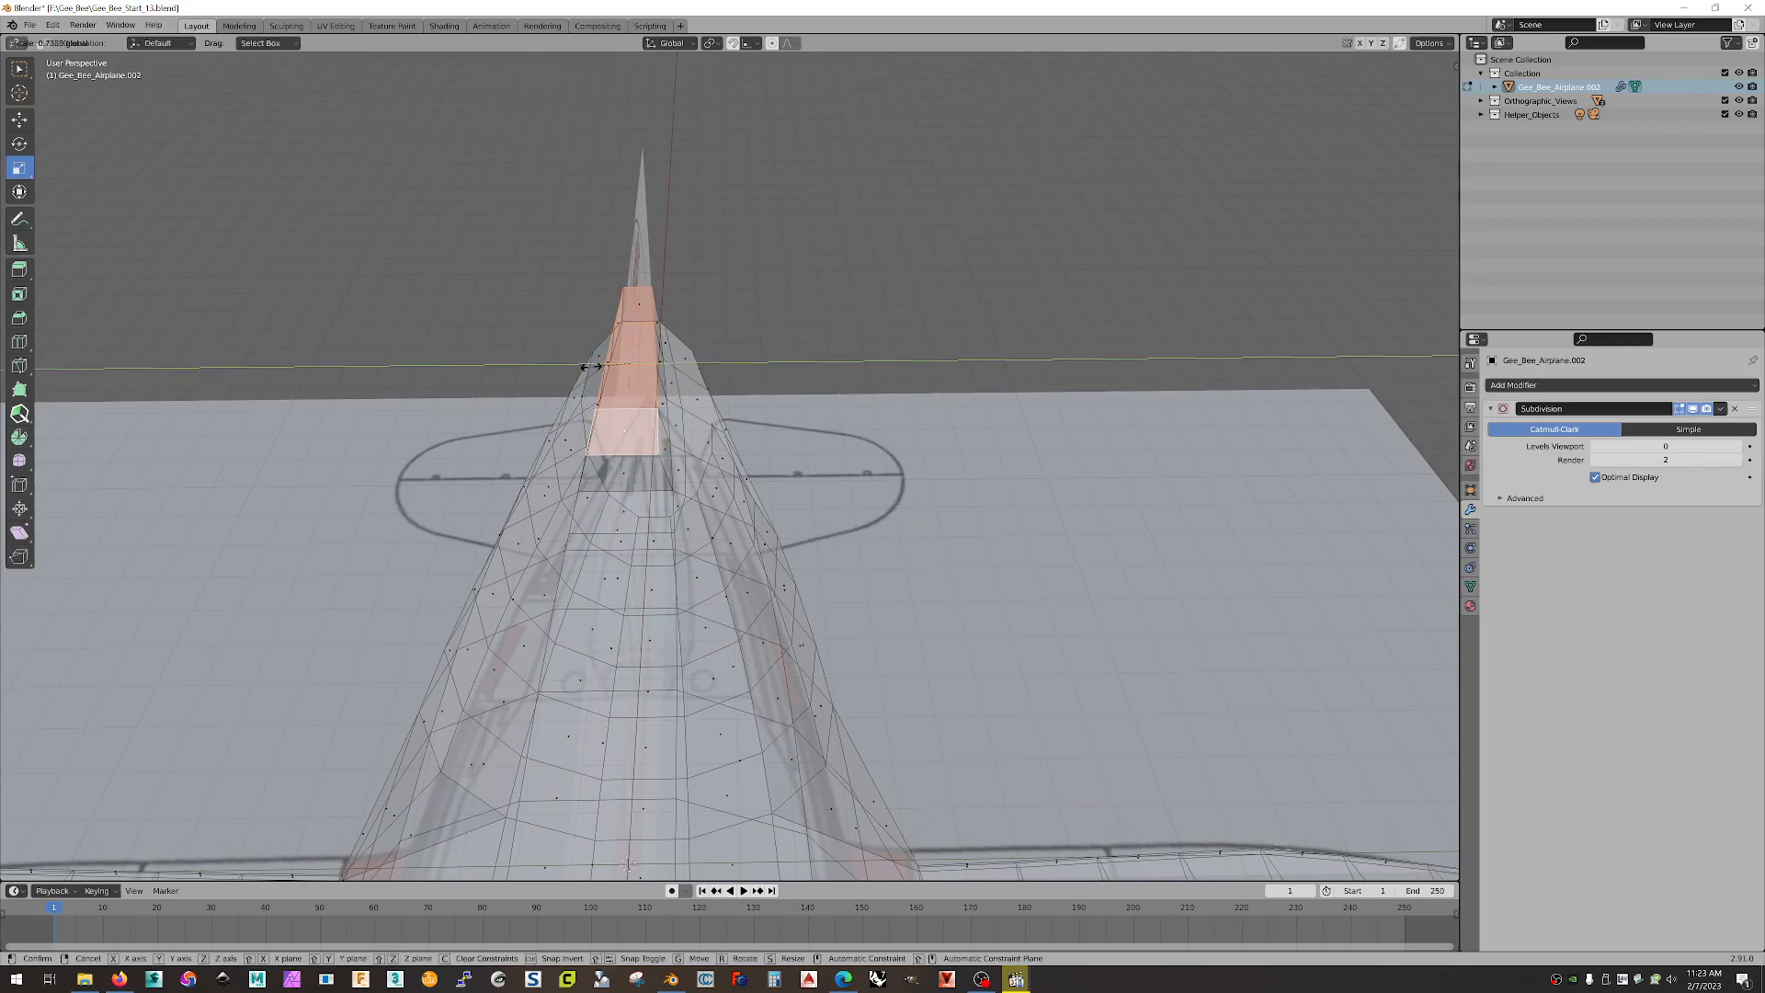
{"action": "left_click_drag", "start_coordinate": [591, 366], "coordinate": [591, 365]}
Step: Extrude the two rearmost canopy roof faces and raise them about 1.05 m along Z as the lower tier of the tail fin
{"action": "middle_click_drag", "start_coordinate": [597, 368], "coordinate": [782, 287]}
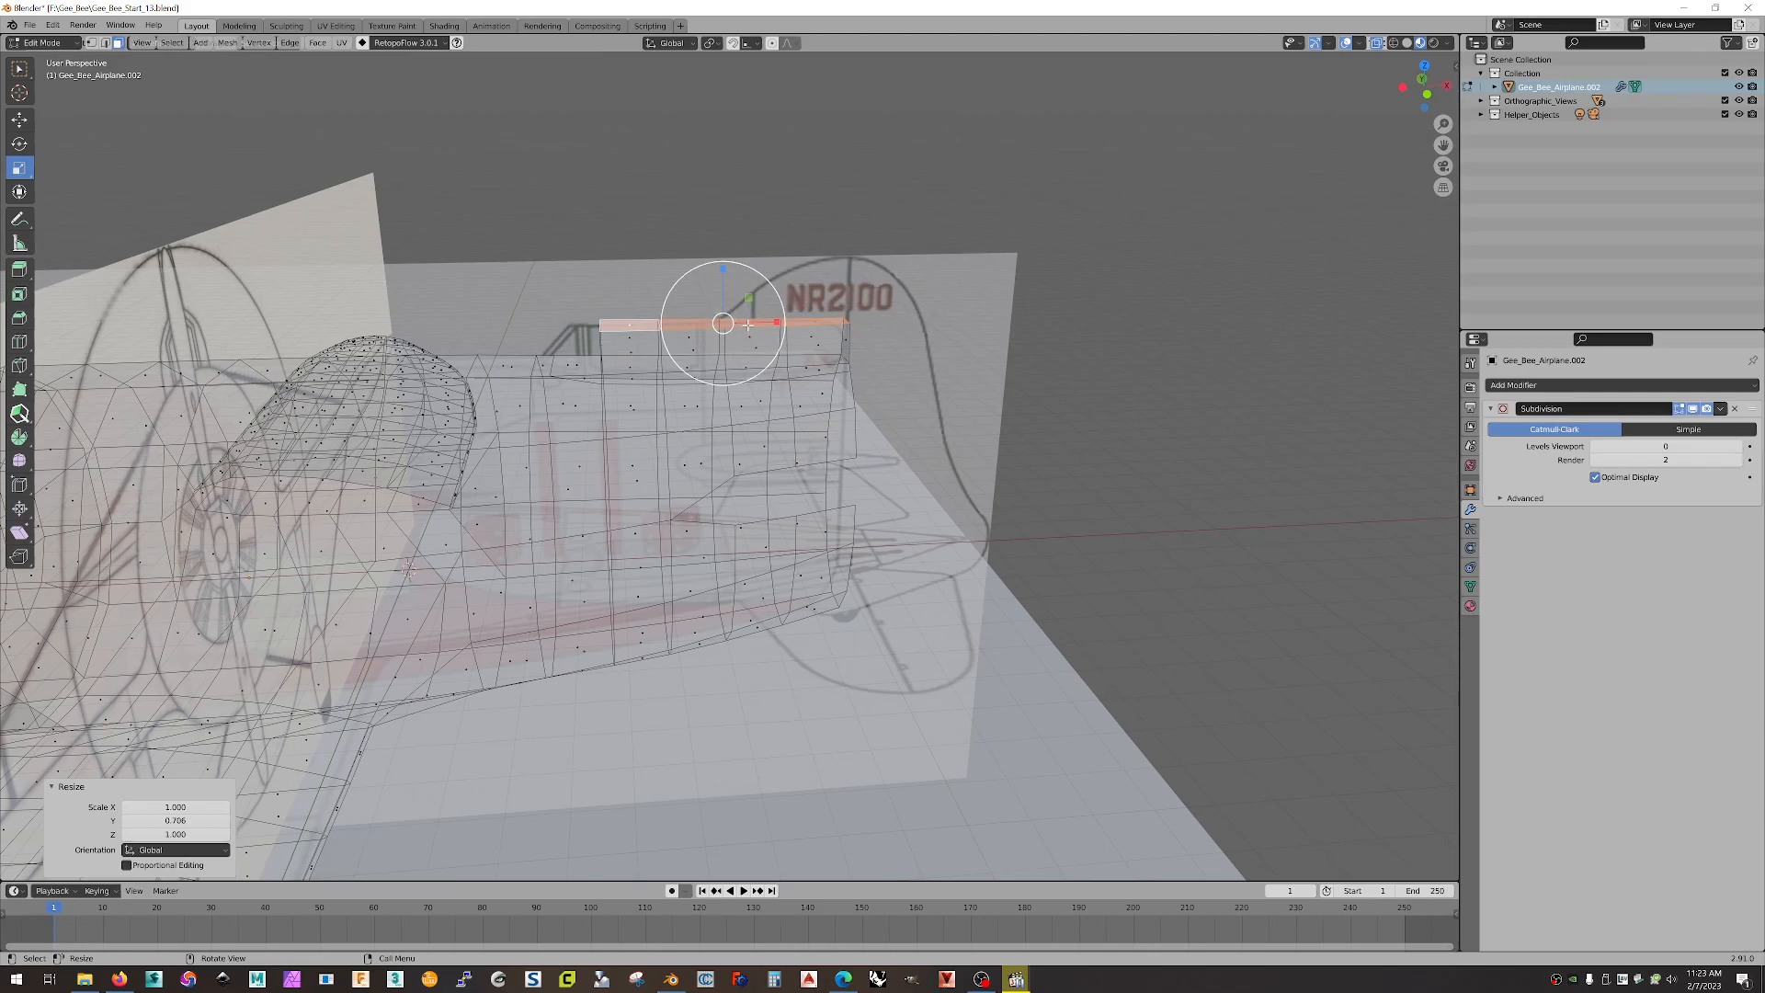
{"action": "left_click", "coordinate": [831, 319]}
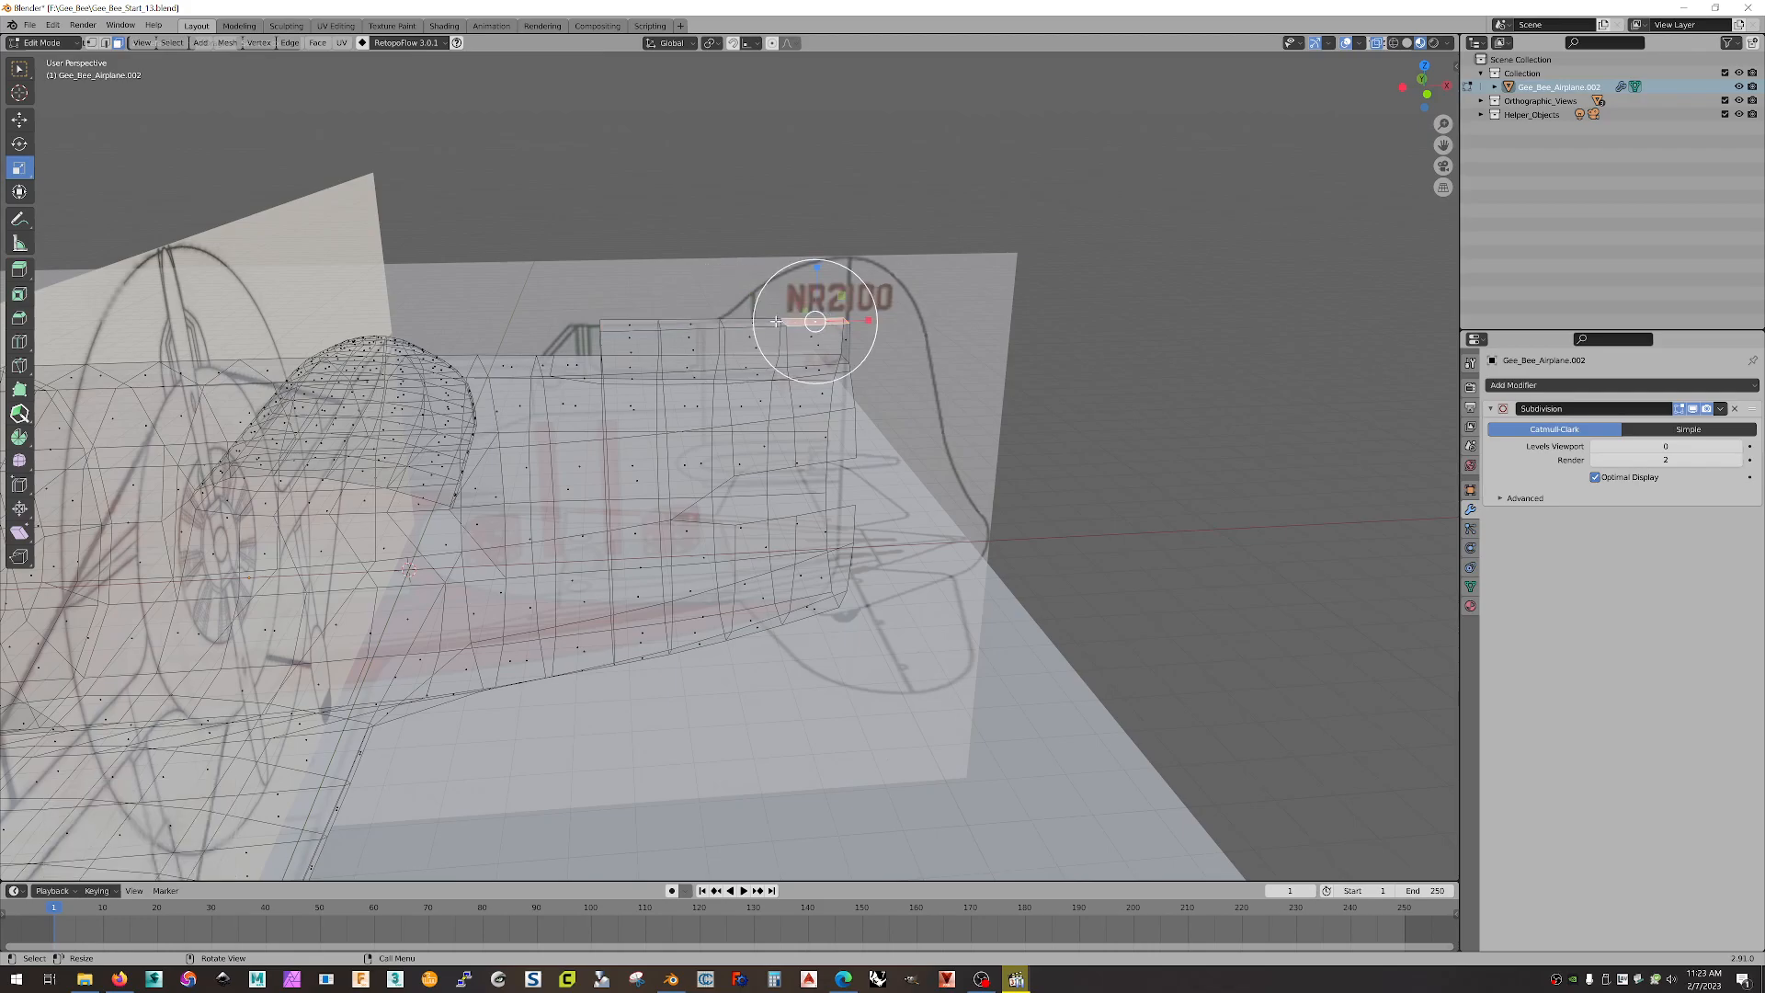
{"action": "scroll", "coordinate": [749, 323], "scroll_direction": "up", "scroll_amount": 2}
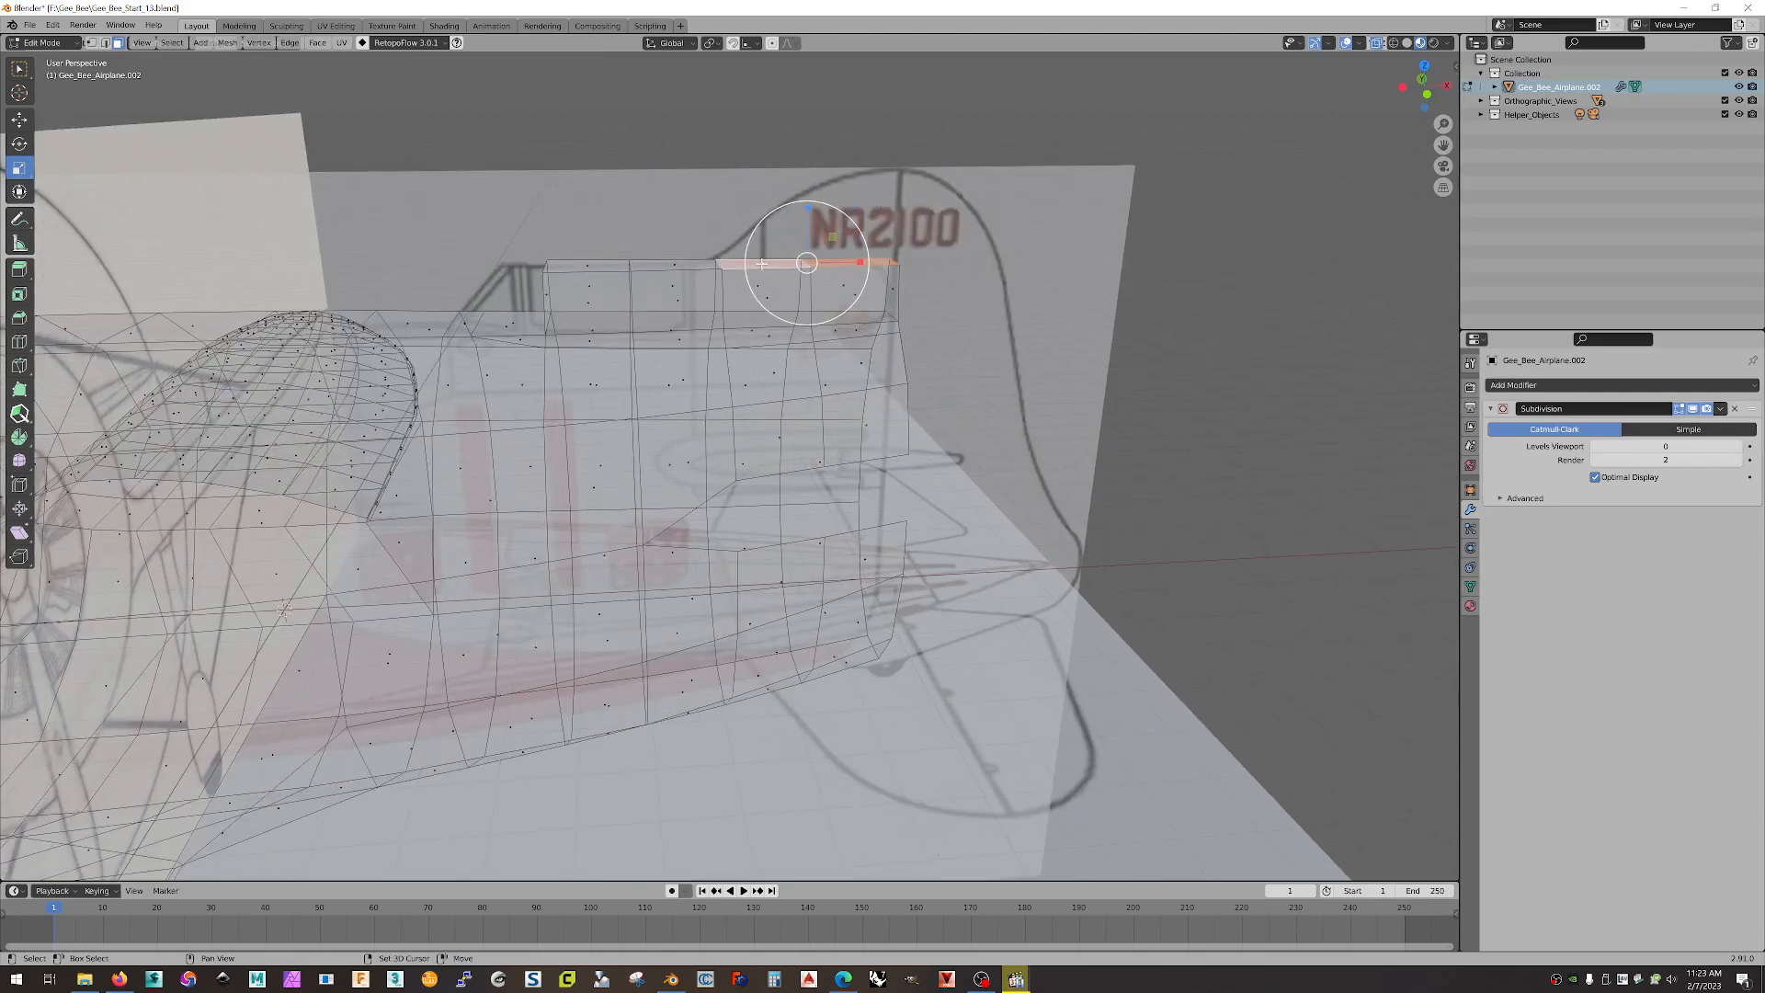
{"action": "key", "text": "e"}
{"action": "right_click", "coordinate": [823, 292]}
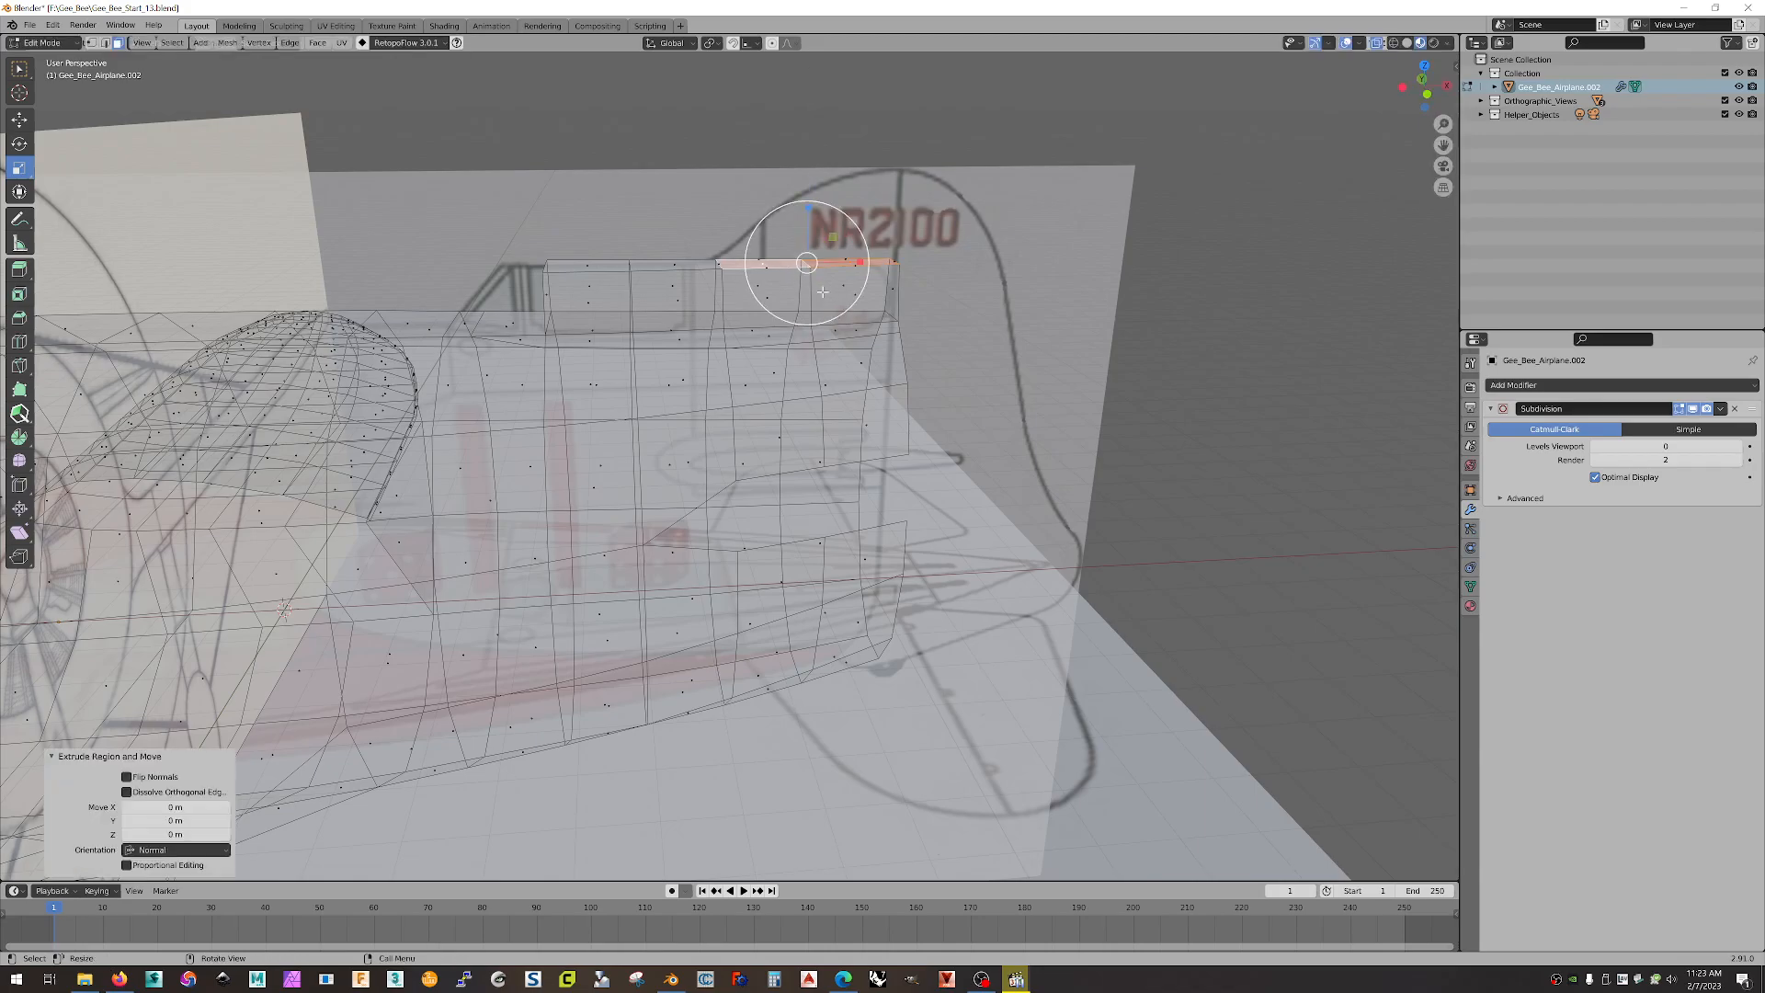
{"action": "left_click", "coordinate": [18, 120]}
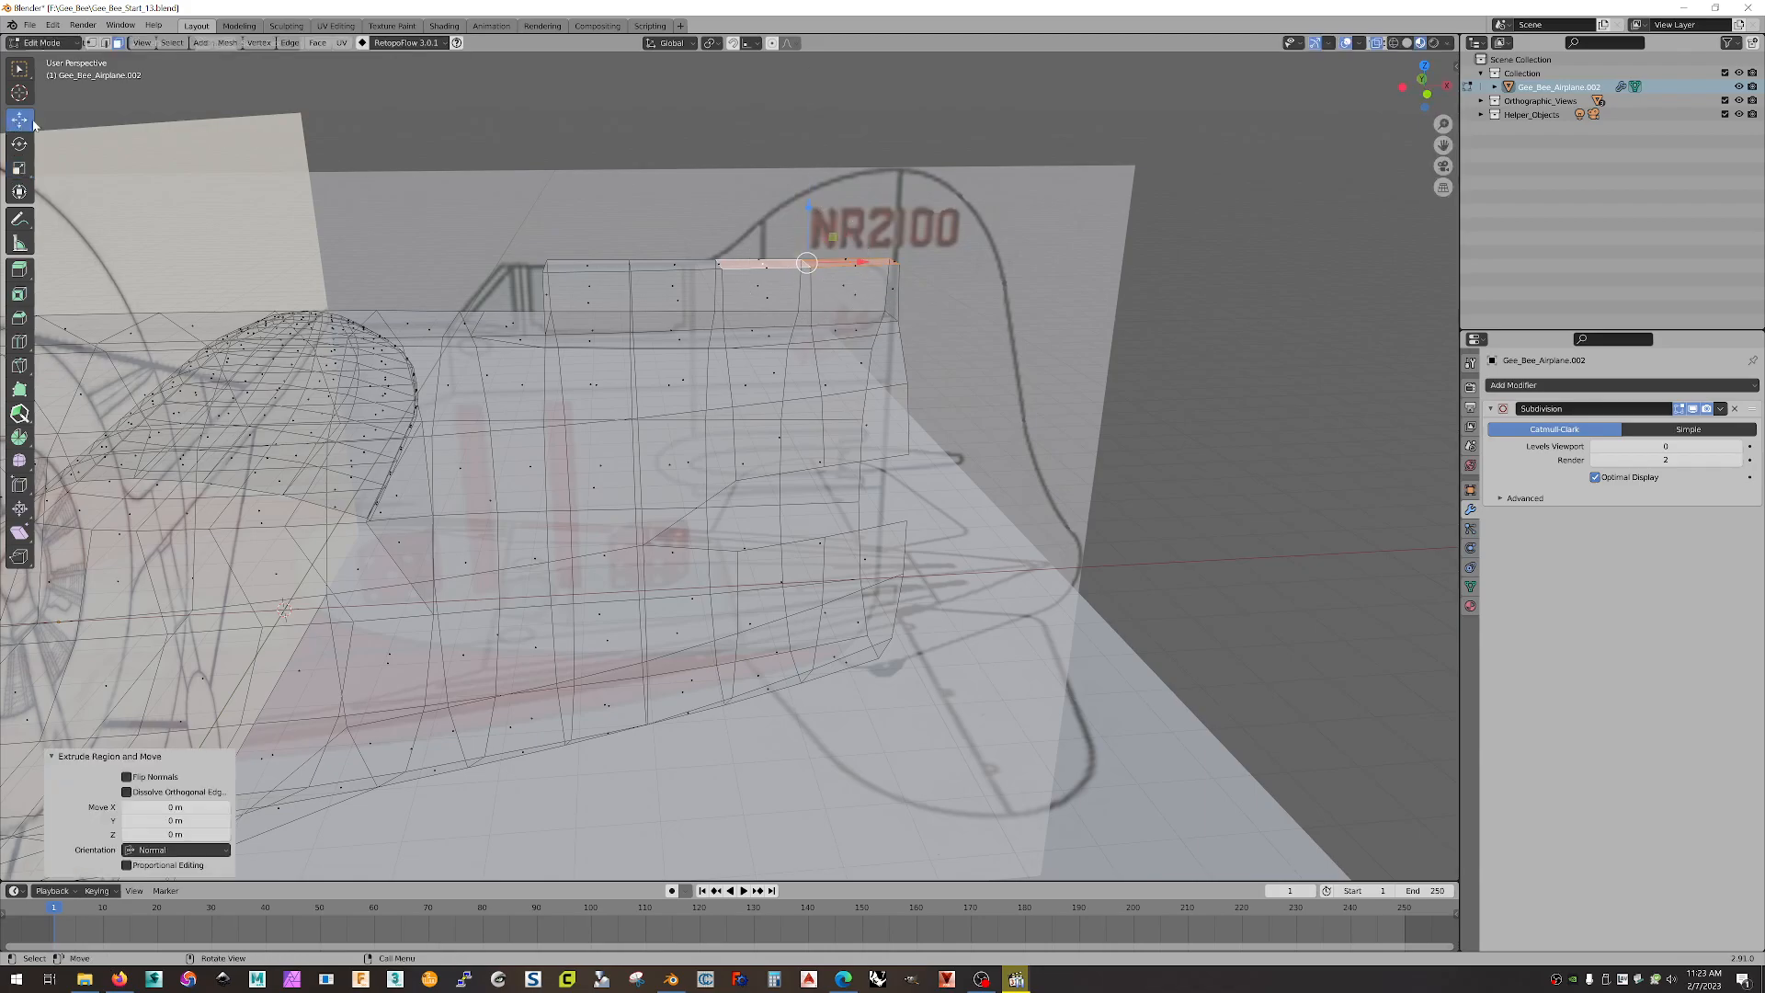
{"action": "left_click_drag", "start_coordinate": [805, 207], "coordinate": [832, 137]}
Step: Lower the fin's extruded top faces about 0.25 m along Z, checking against the side-view reference
{"action": "middle_click_drag", "start_coordinate": [997, 267], "coordinate": [983, 241]}
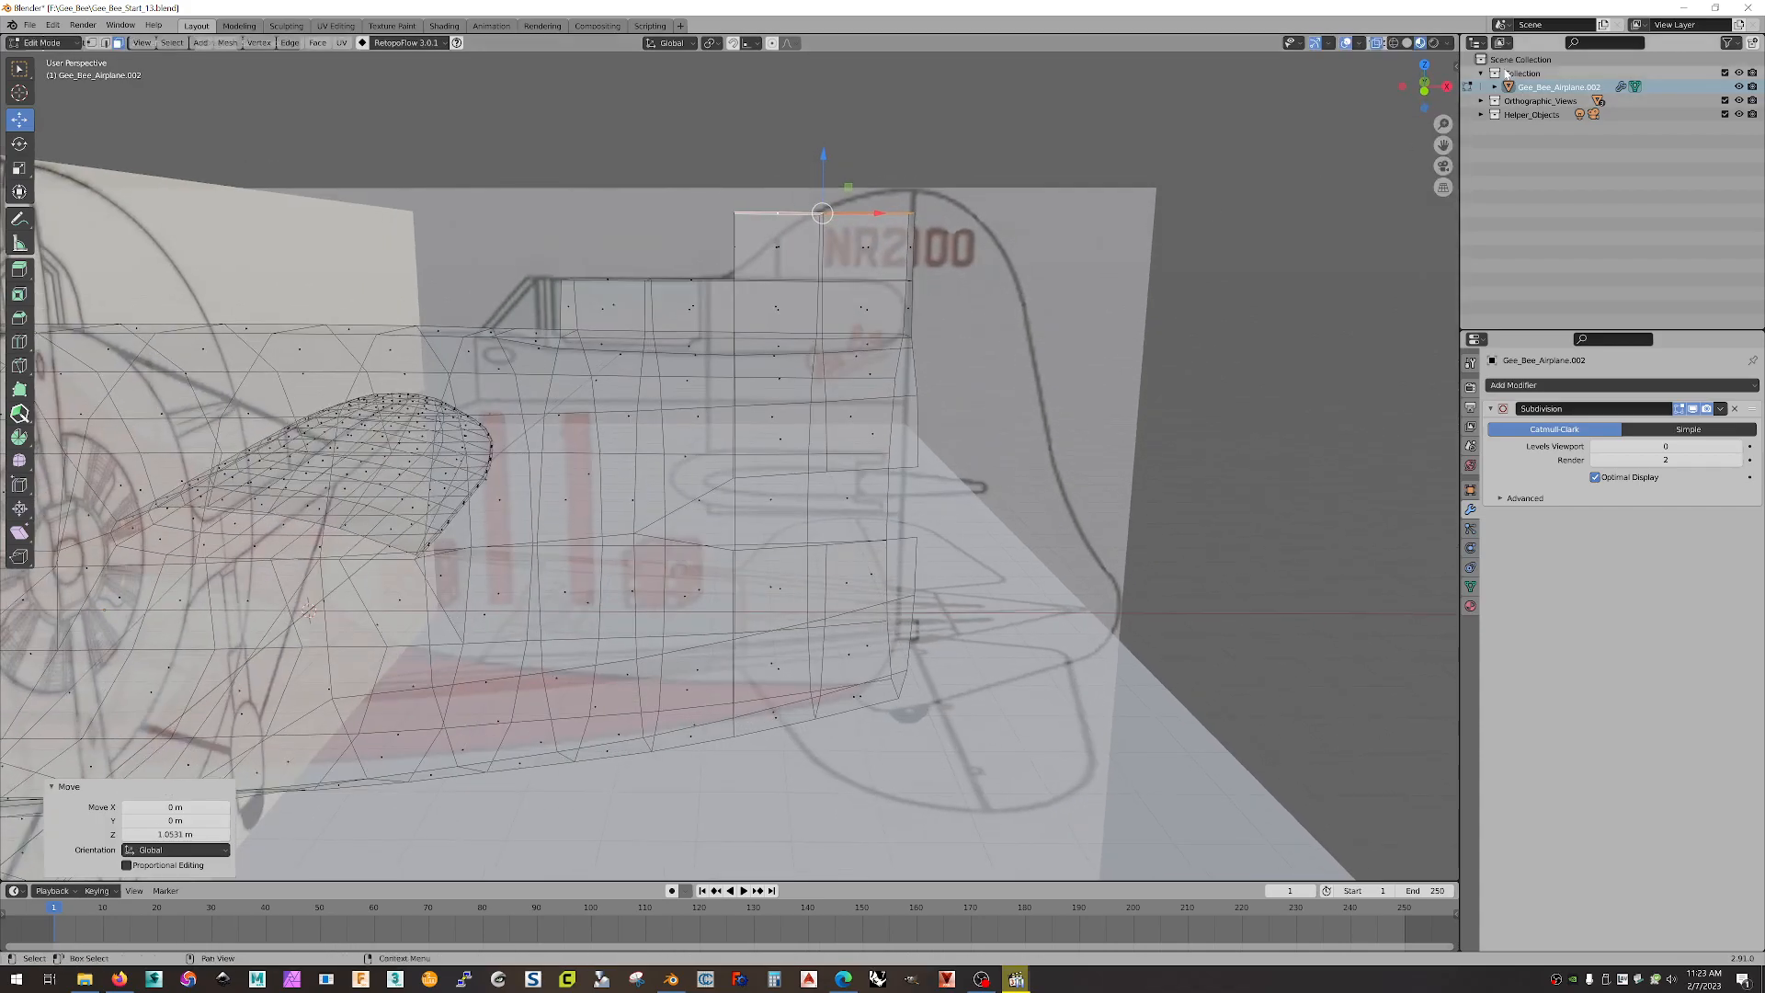
{"action": "left_click", "coordinate": [1425, 90]}
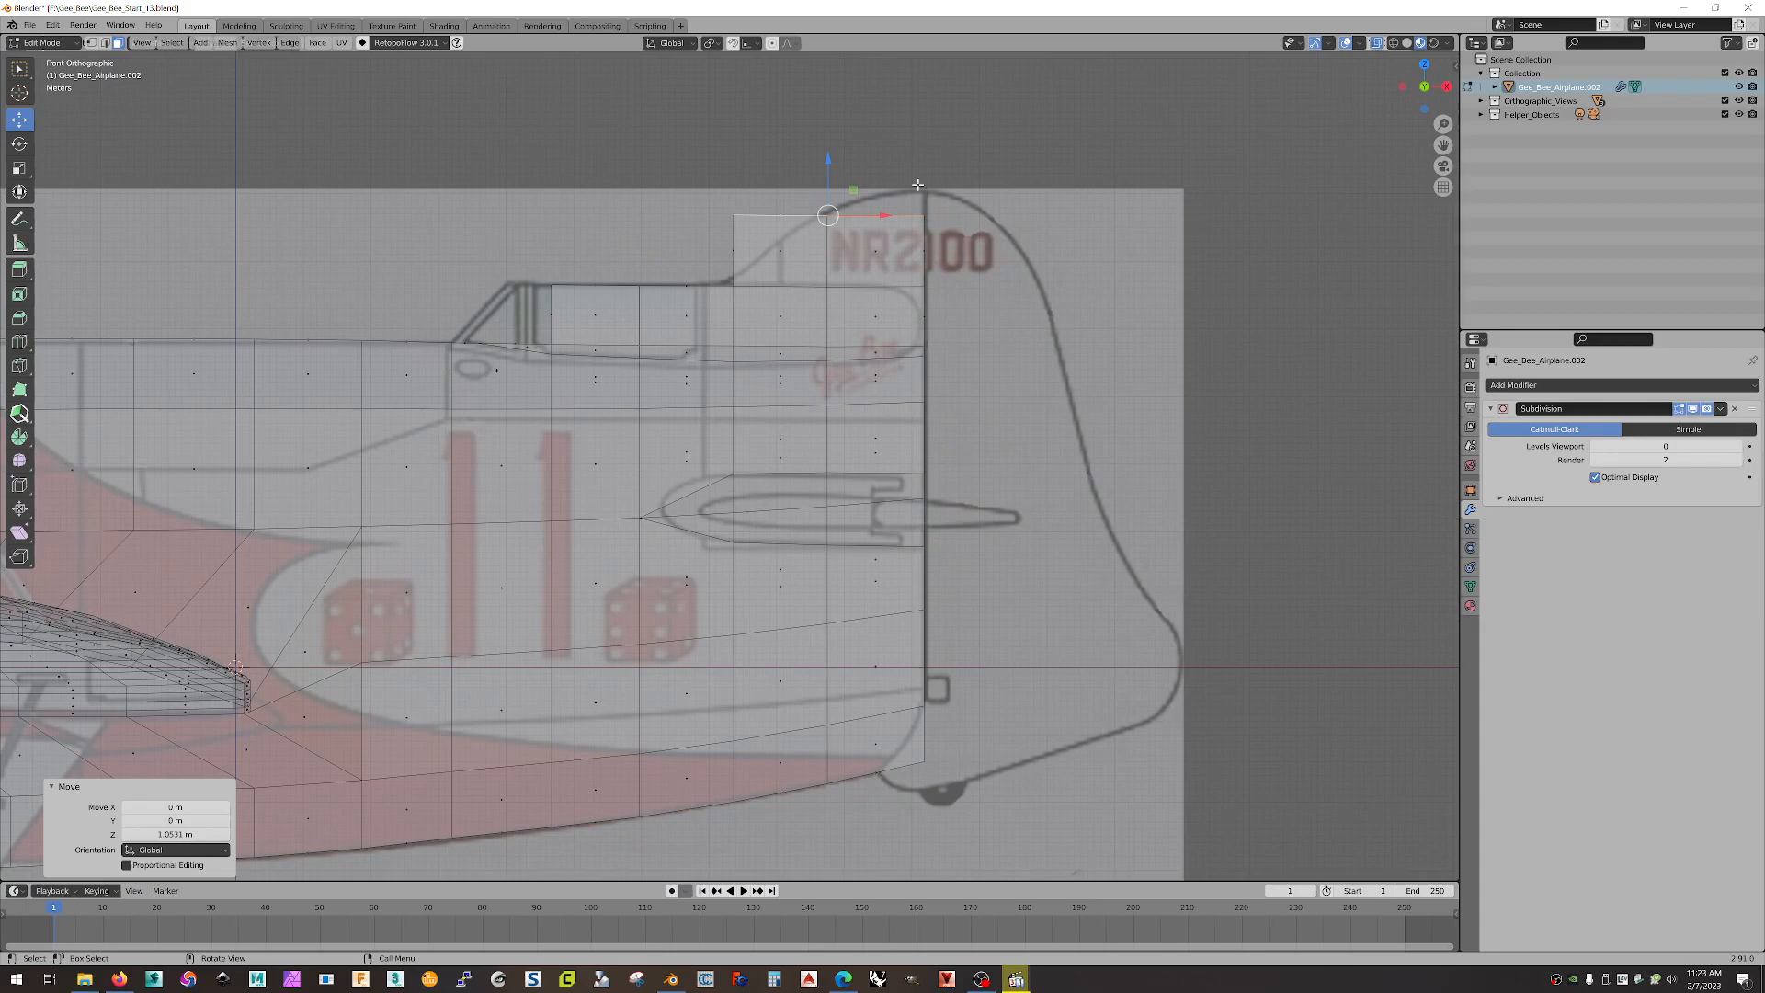
{"action": "left_click_drag", "start_coordinate": [829, 170], "coordinate": [830, 182]}
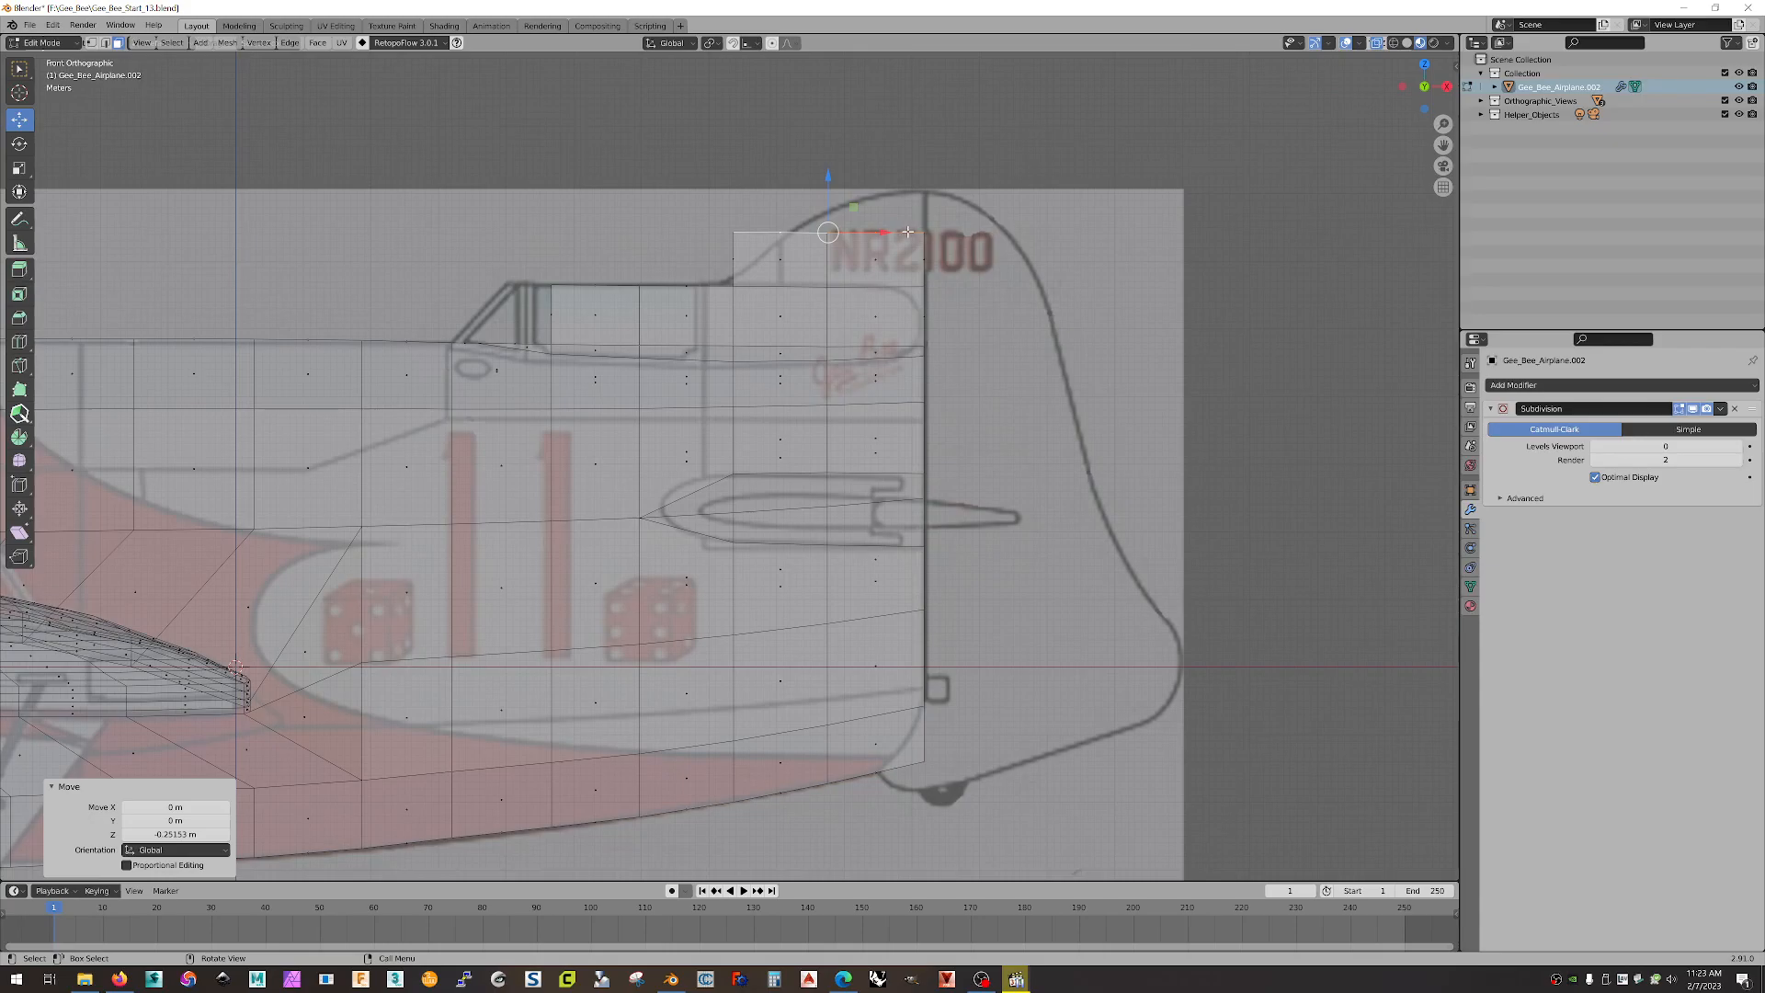
Step: Extrude the rearmost top face of the fin and raise it about 0.56 m along Z as the upper tier
{"action": "middle_click_drag", "start_coordinate": [368, 129], "coordinate": [971, 186]}
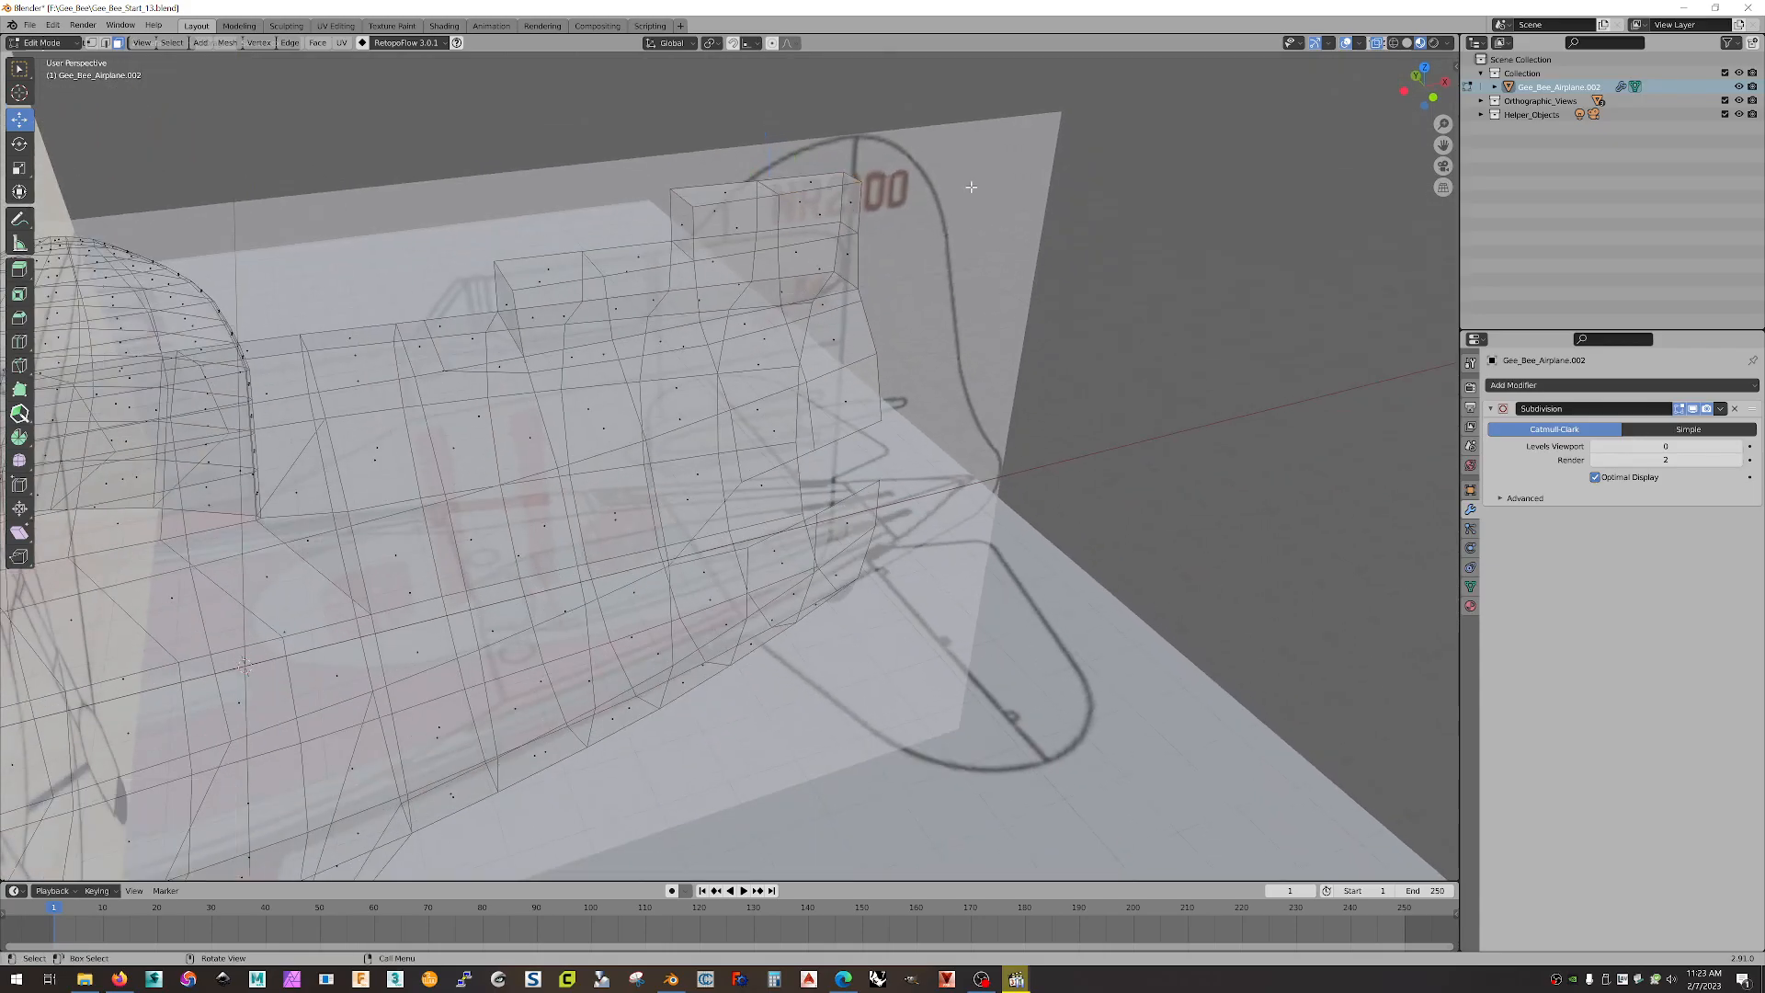
{"action": "left_click", "coordinate": [809, 183]}
{"action": "key", "text": "e"}
{"action": "right_click", "coordinate": [1012, 180]}
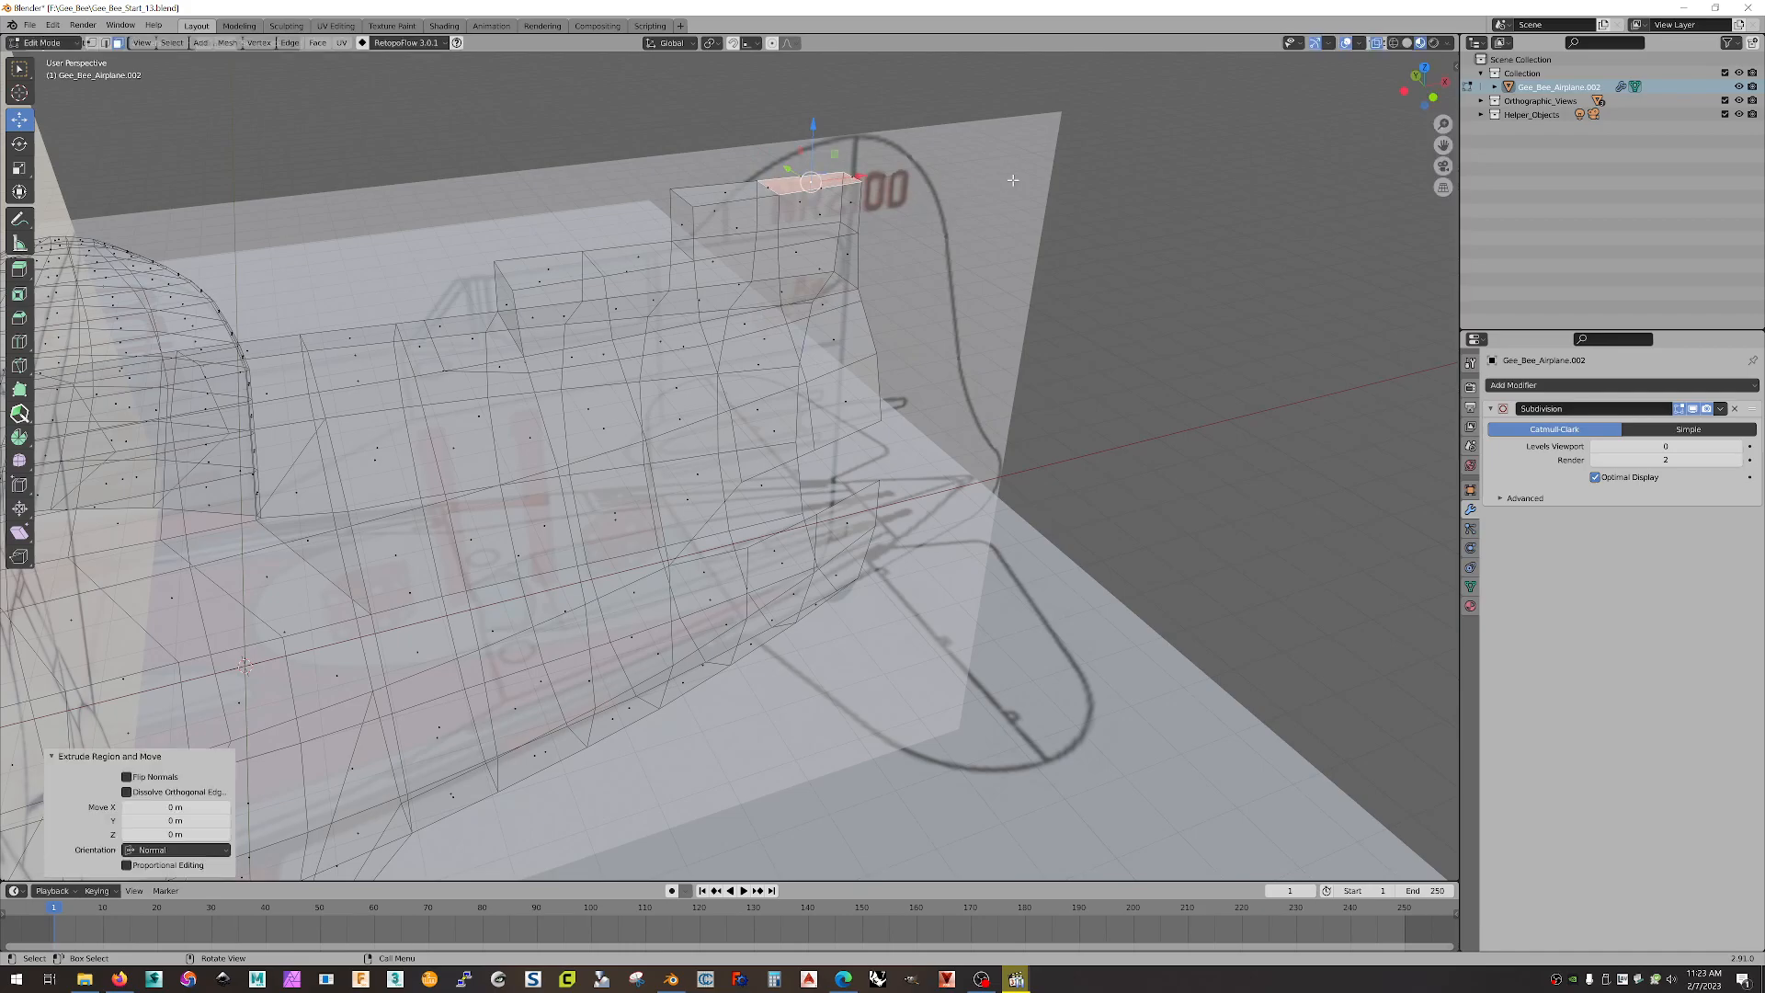
{"action": "key", "text": "g"}
{"action": "key", "text": "z"}
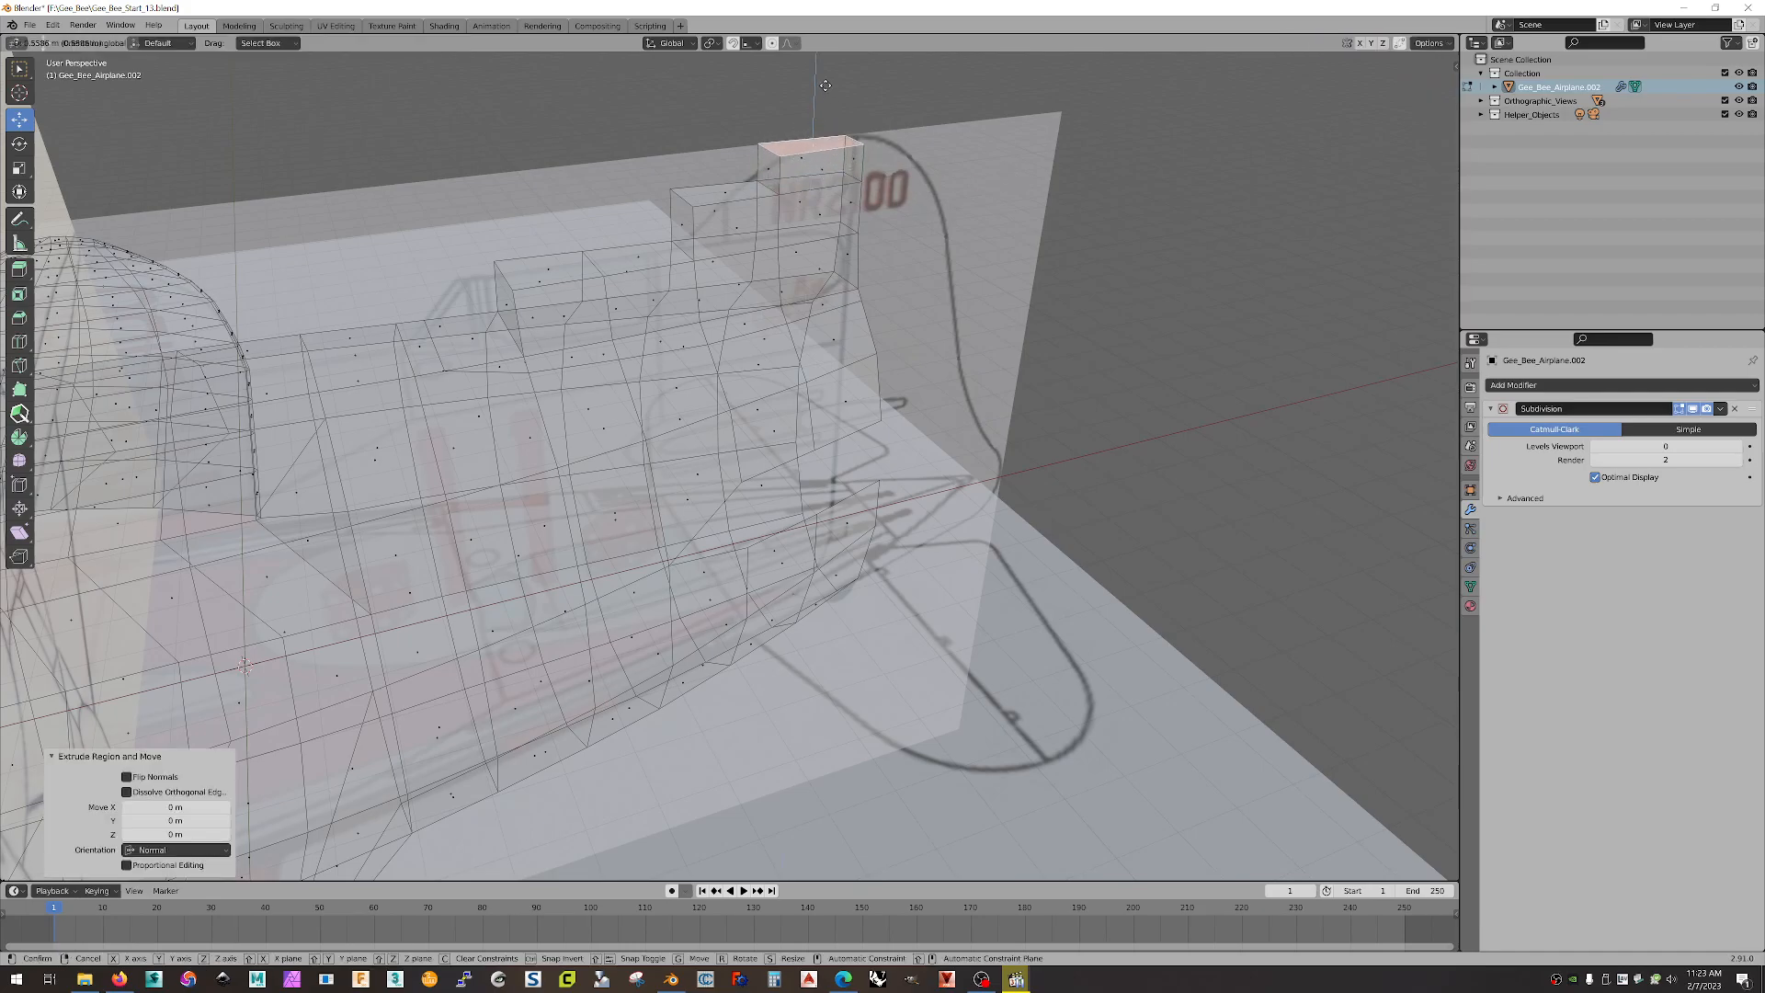
{"action": "left_click_drag", "start_coordinate": [825, 85], "coordinate": [825, 86]}
Step: Raise the fin's upper face about 0.055 m along Z to meet the fin's peak in the side-view reference
{"action": "middle_click_drag", "start_coordinate": [1126, 310], "coordinate": [1221, 280]}
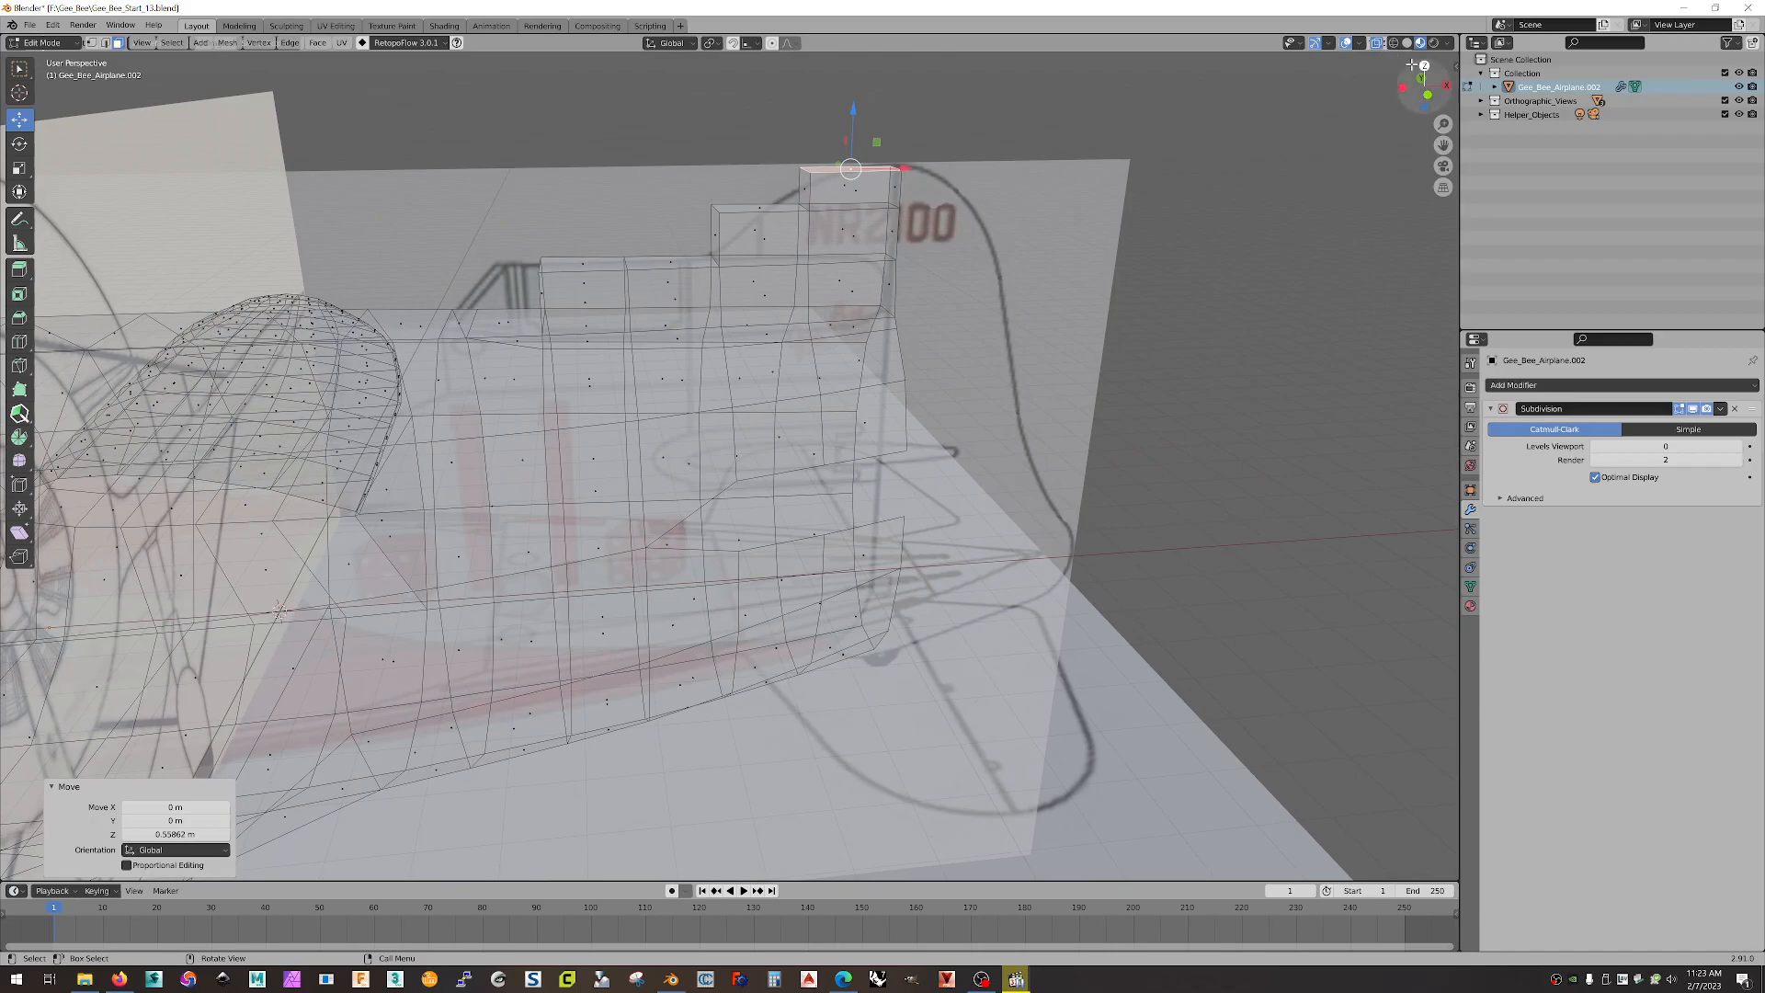
{"action": "left_click", "coordinate": [1427, 96]}
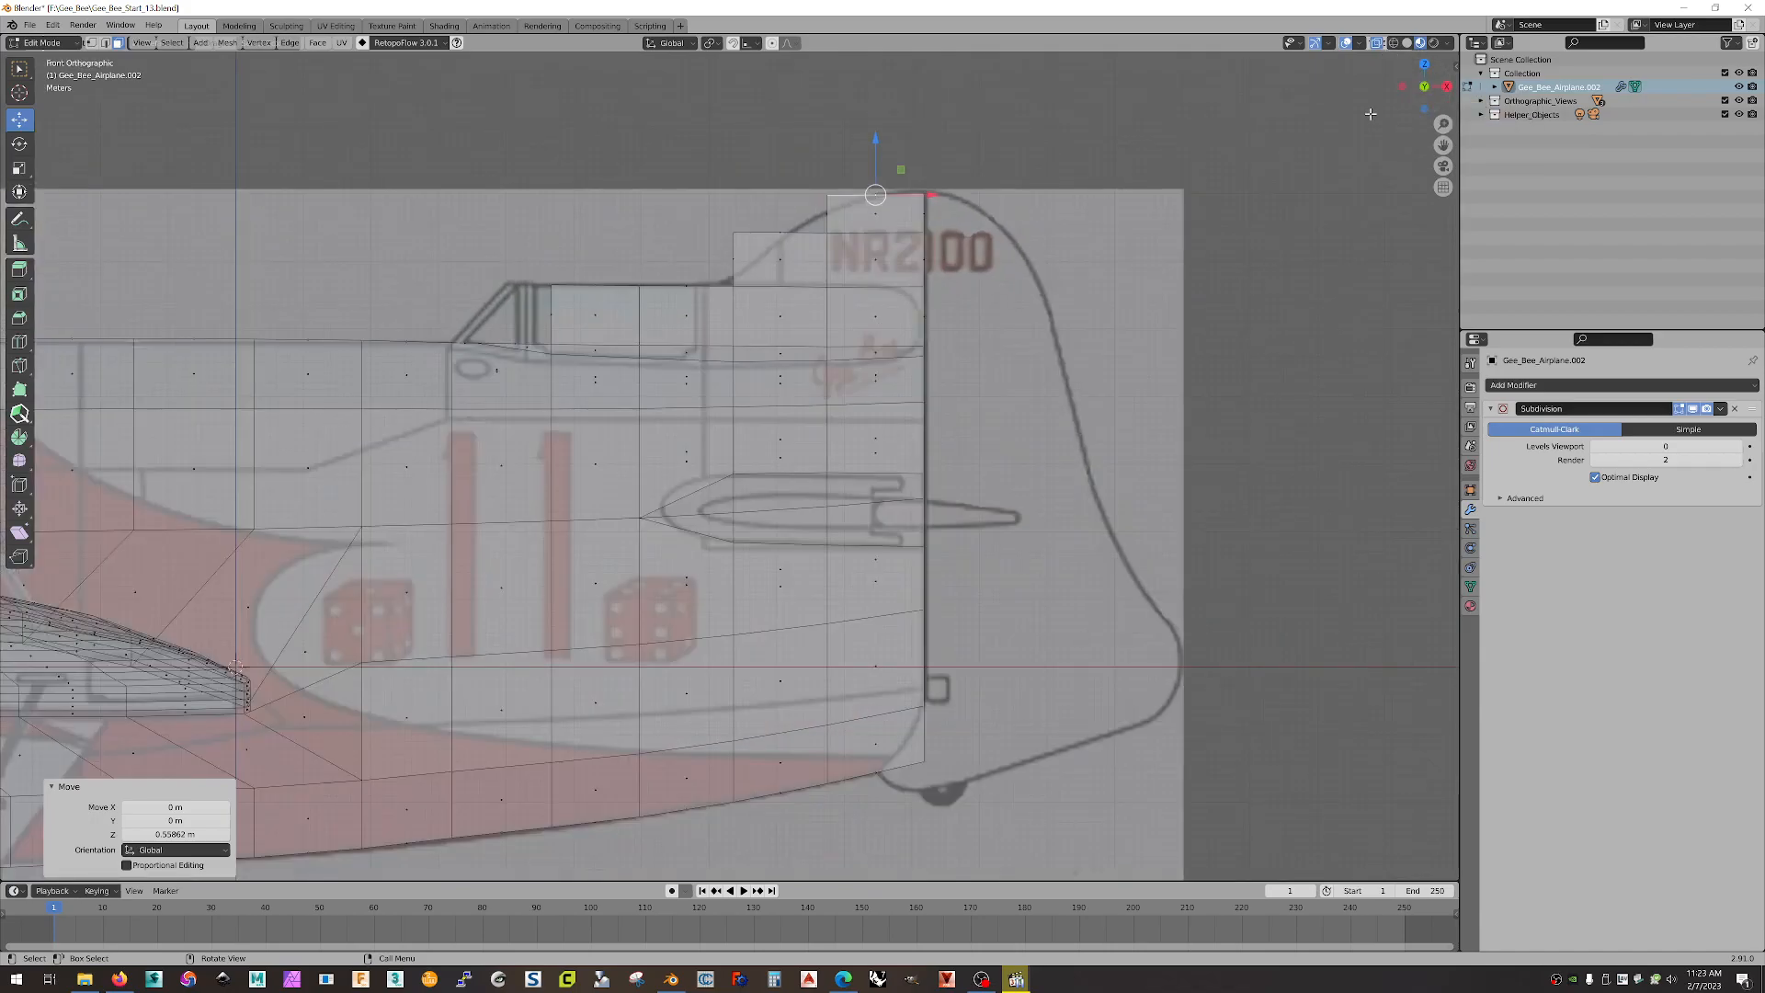
{"action": "scroll", "coordinate": [1026, 215], "scroll_direction": "up", "scroll_amount": 3}
{"action": "middle_click_drag", "start_coordinate": [1009, 213], "coordinate": [748, 558], "text": "shift"}
{"action": "left_click_drag", "start_coordinate": [721, 290], "coordinate": [722, 282]}
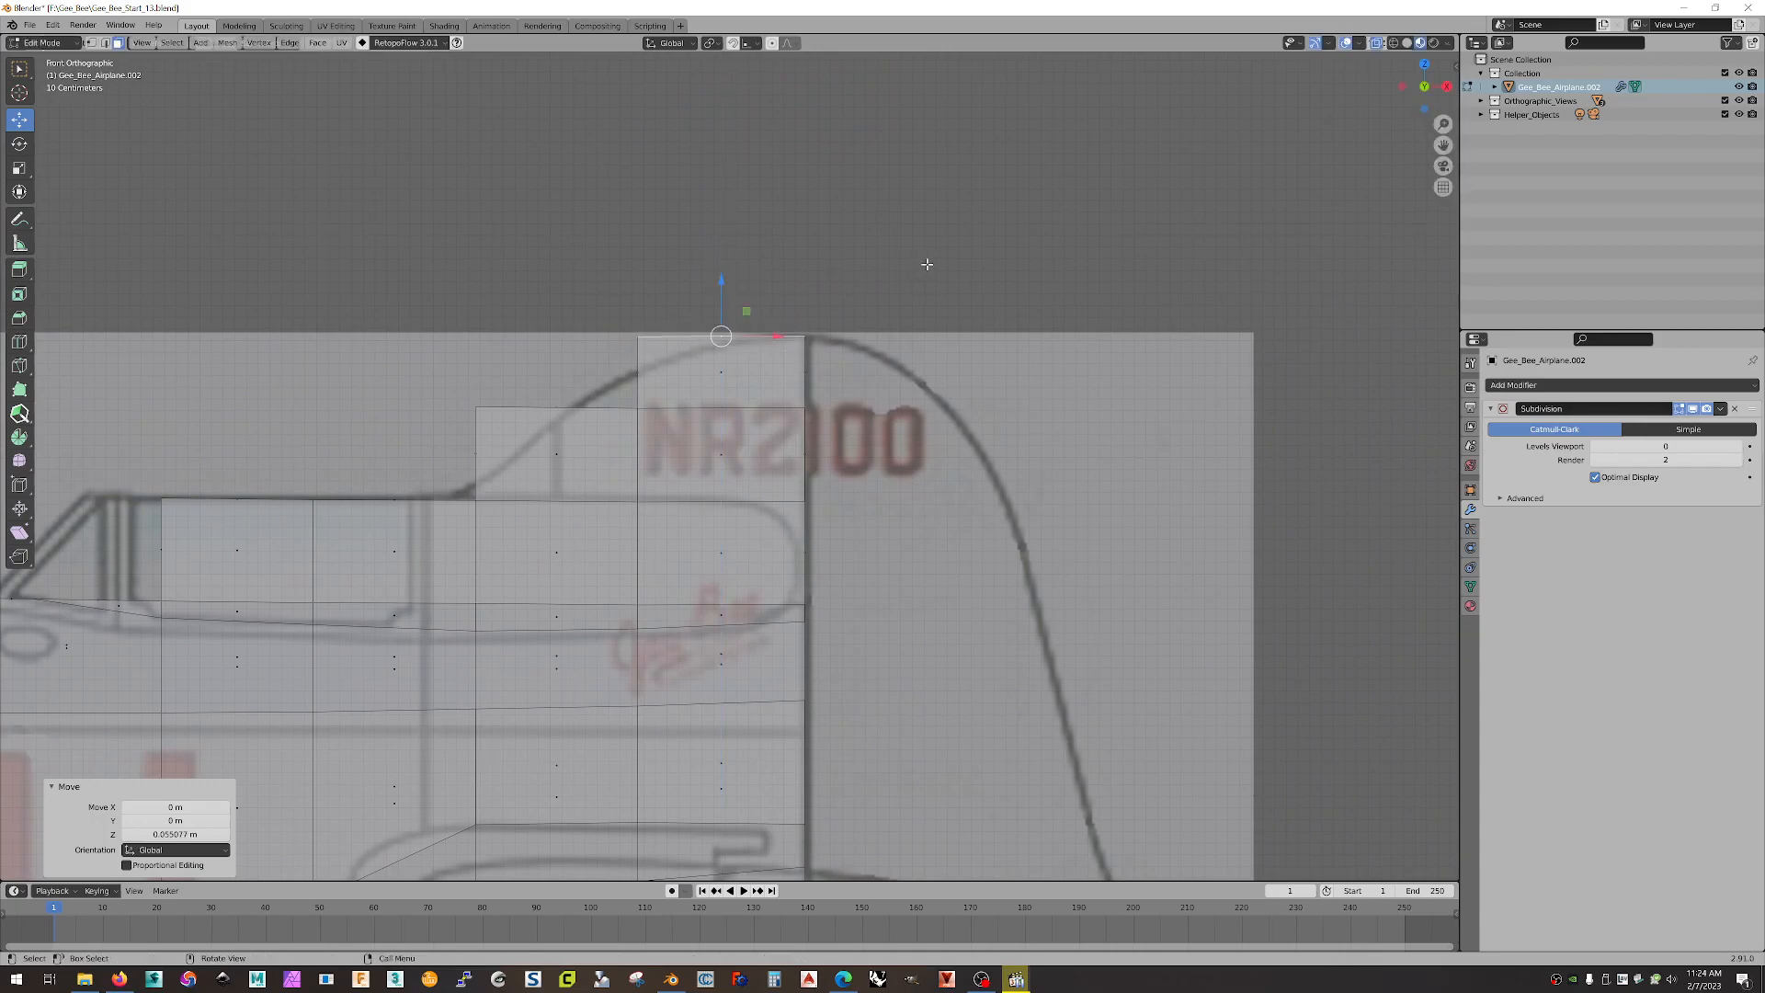
Step: Move the front top vertices of both fin tiers backward and slightly down onto the curved fin outline in the side-view reference
{"action": "key", "text": "1"}
{"action": "left_click_drag", "start_coordinate": [593, 269], "coordinate": [737, 322]}
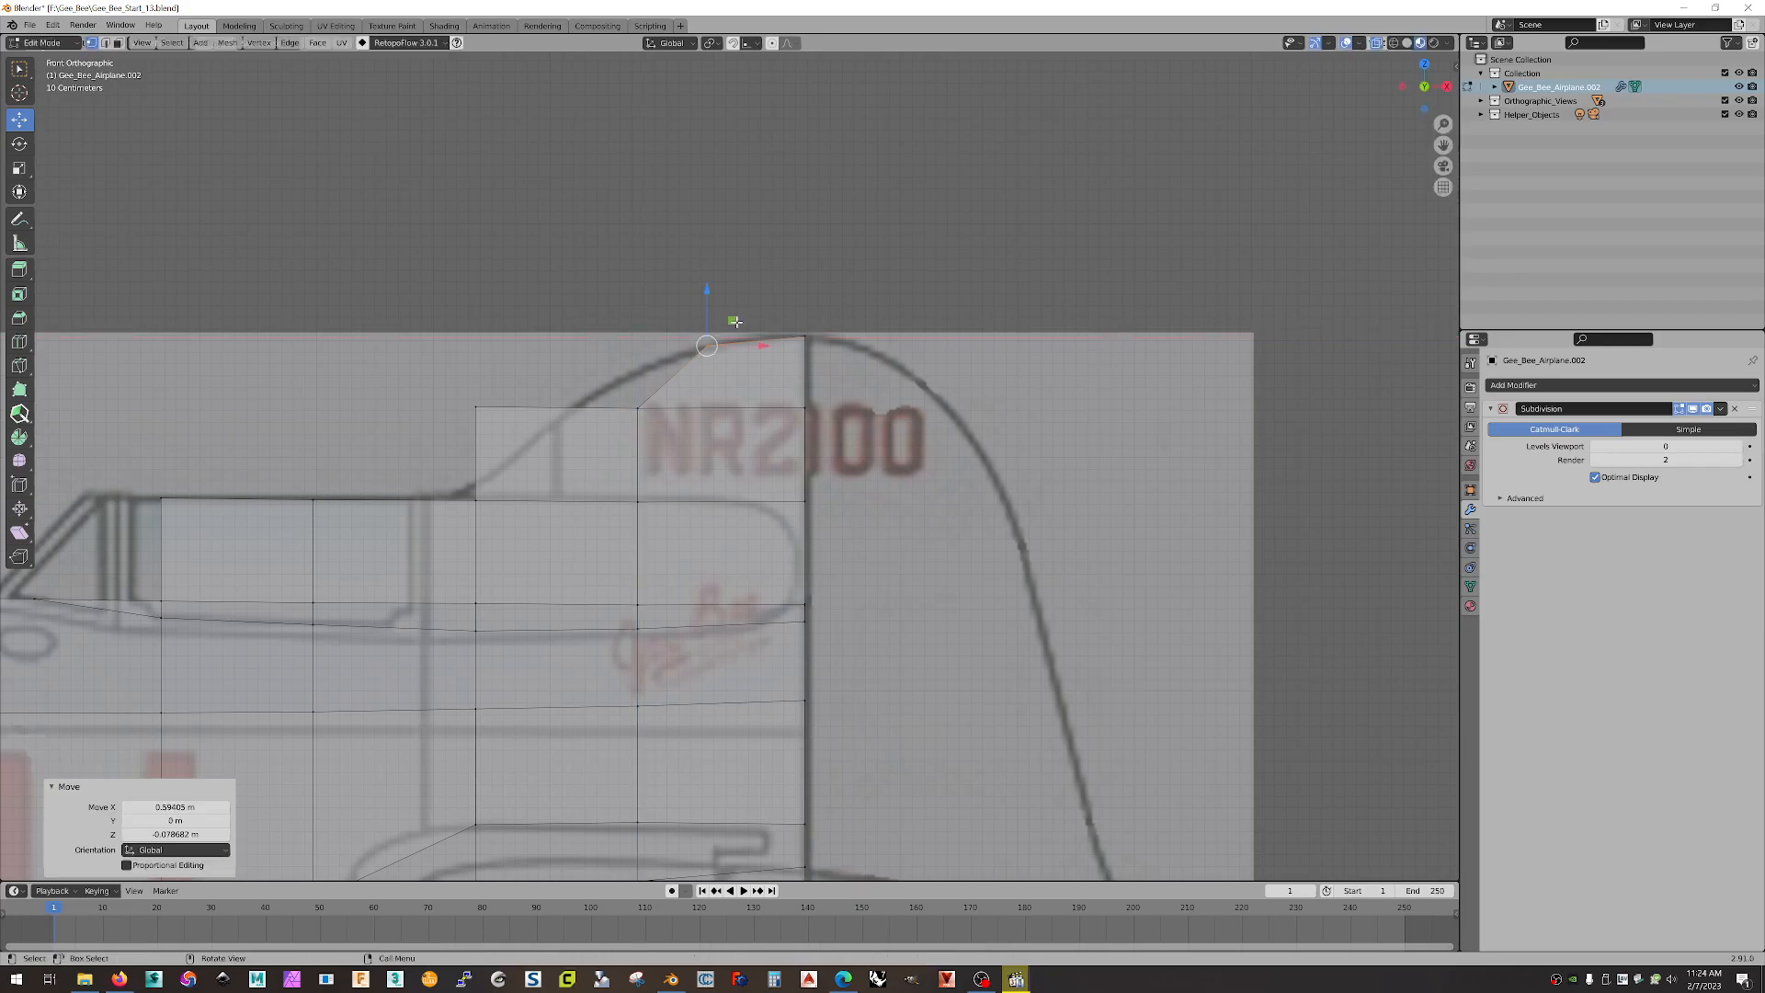
{"action": "left_click", "coordinate": [498, 408]}
{"action": "left_click_drag", "start_coordinate": [500, 382], "coordinate": [582, 398]}
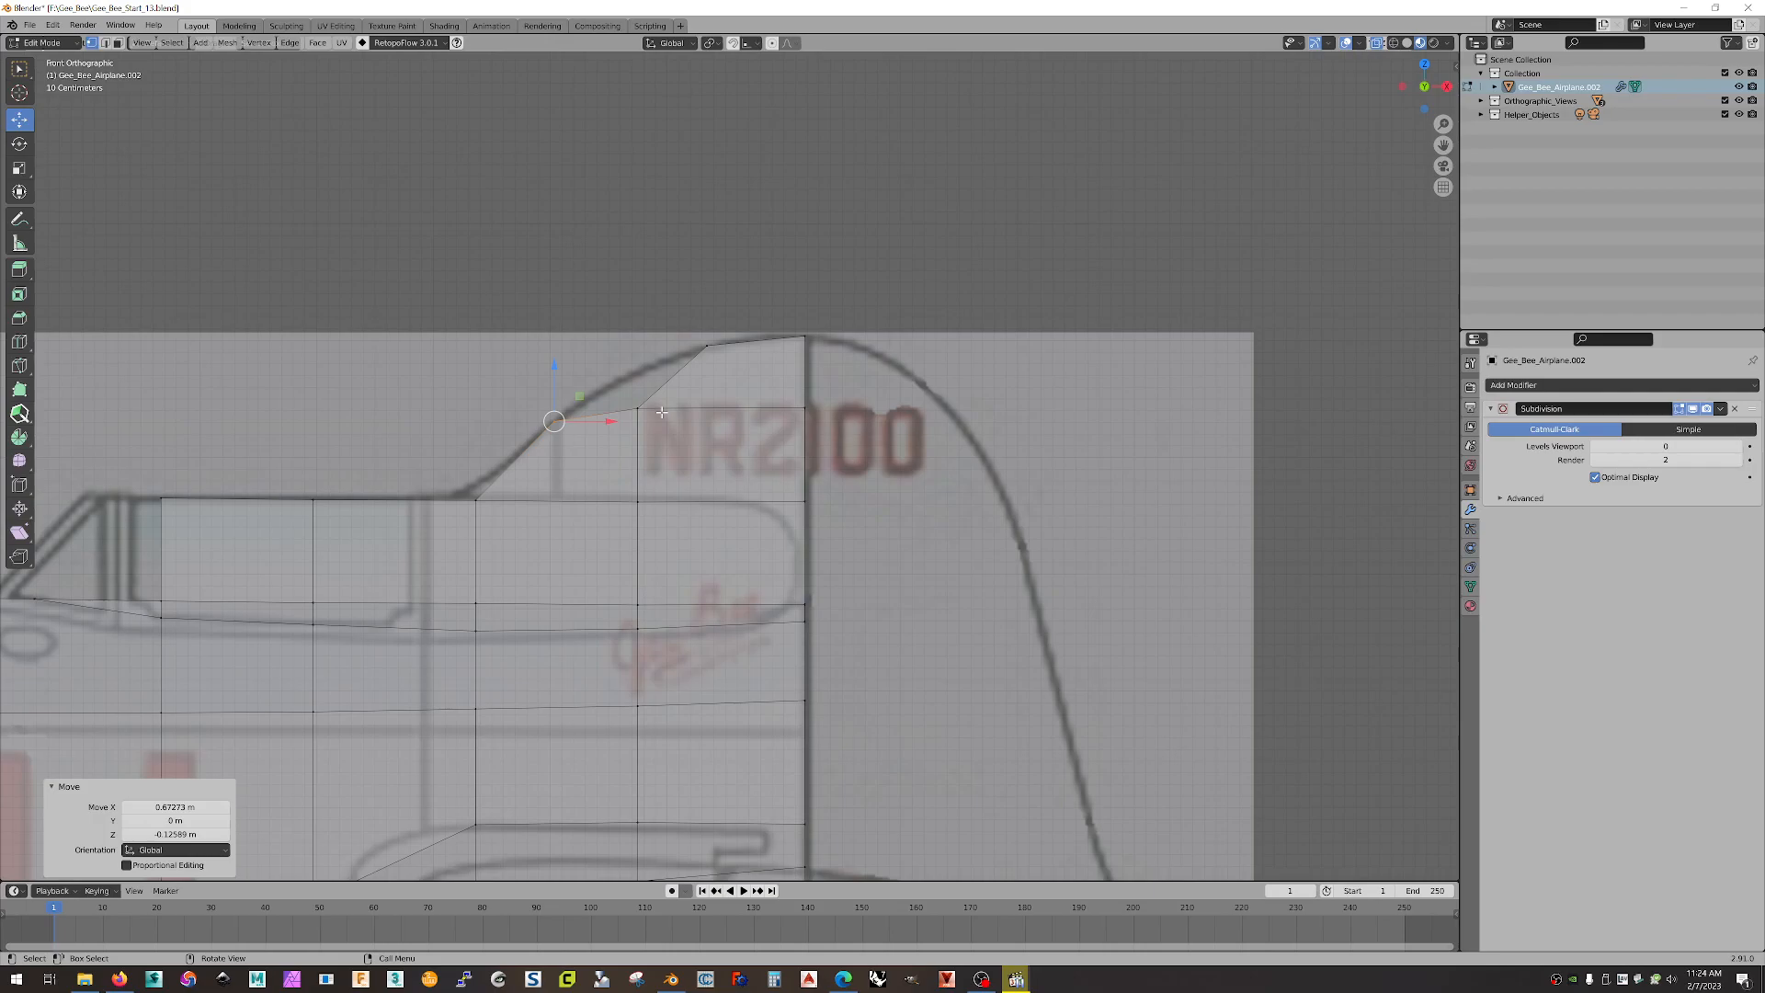
Step: Delete the two faces that form the step between the fin's lower and upper tiers
{"action": "middle_click_drag", "start_coordinate": [675, 413], "coordinate": [702, 381]}
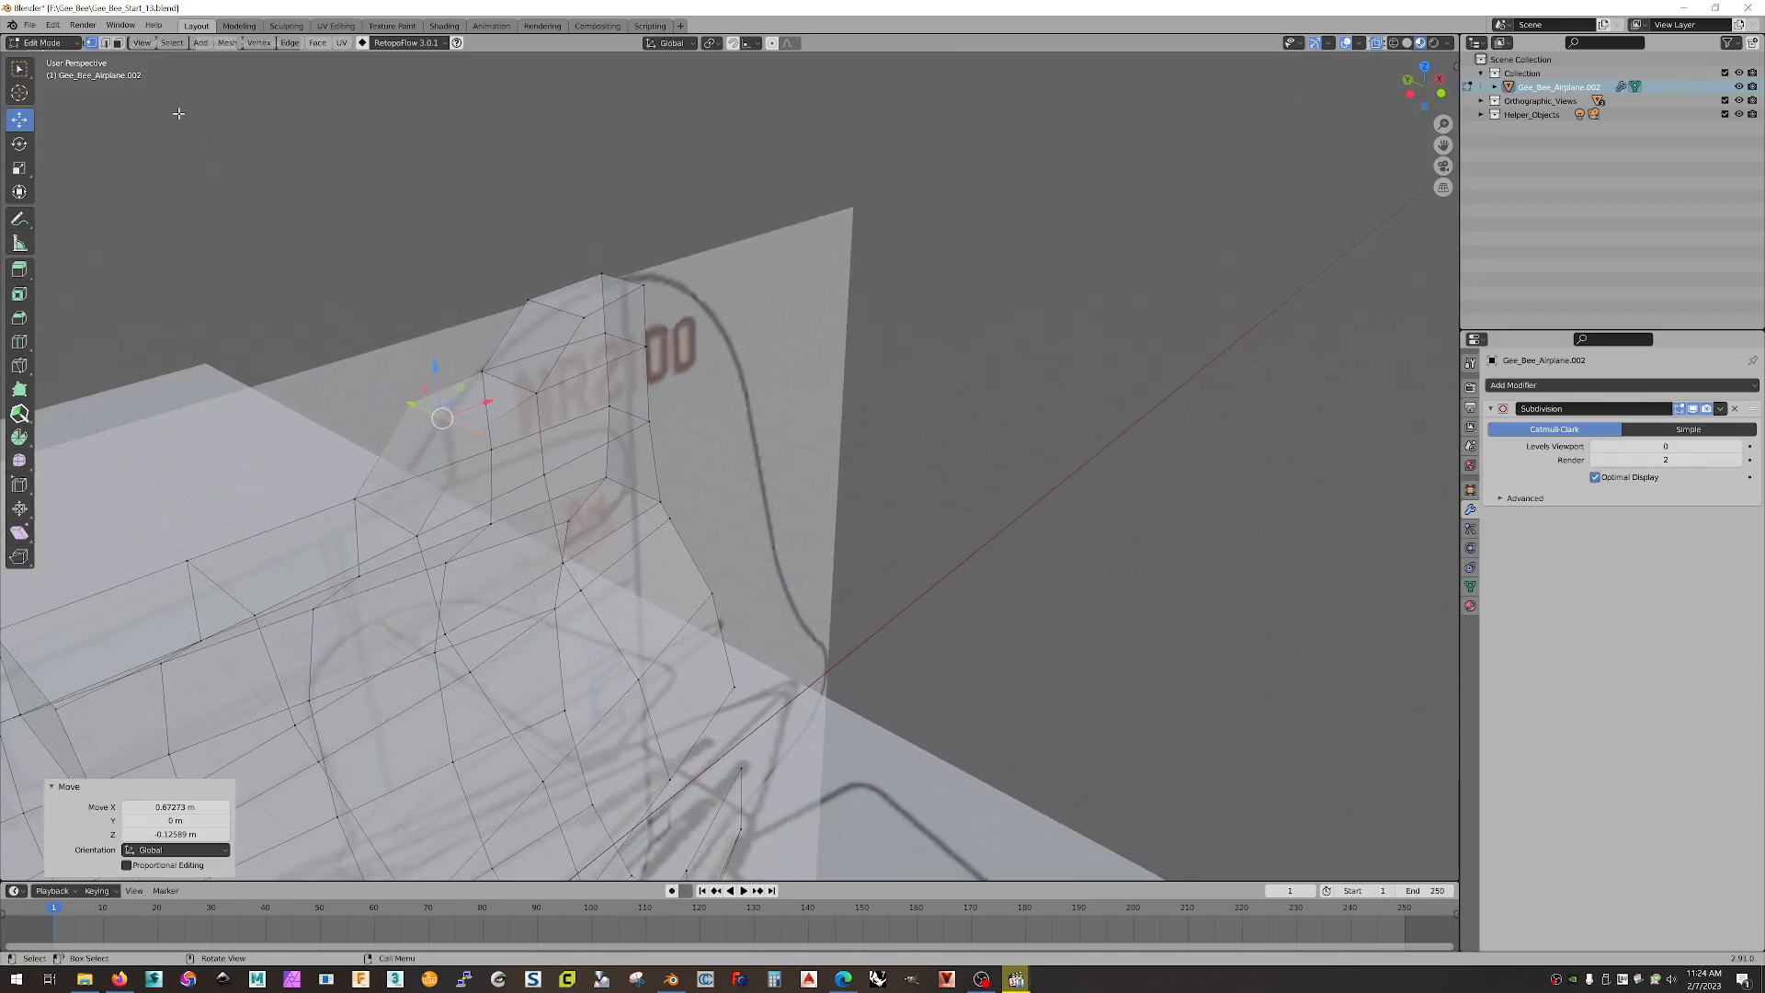
{"action": "key", "text": "3"}
{"action": "left_click", "coordinate": [531, 339]}
{"action": "left_click", "coordinate": [474, 402], "text": "shift"}
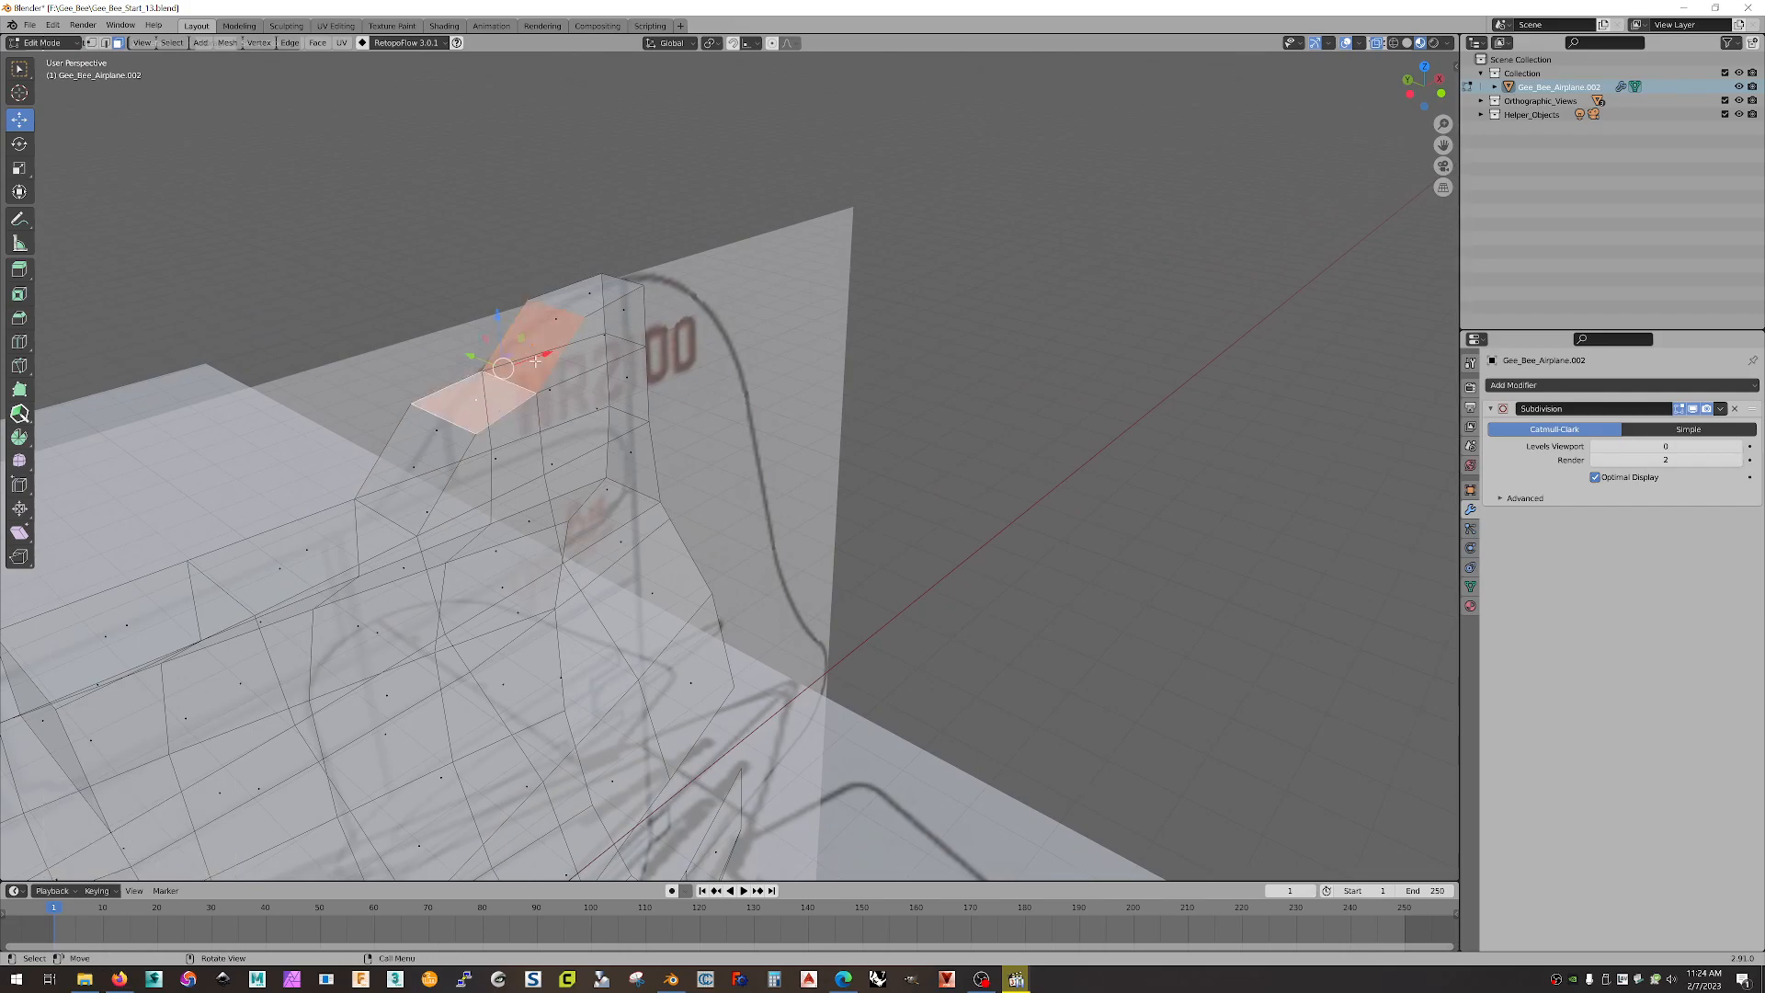
{"action": "key", "text": "x"}
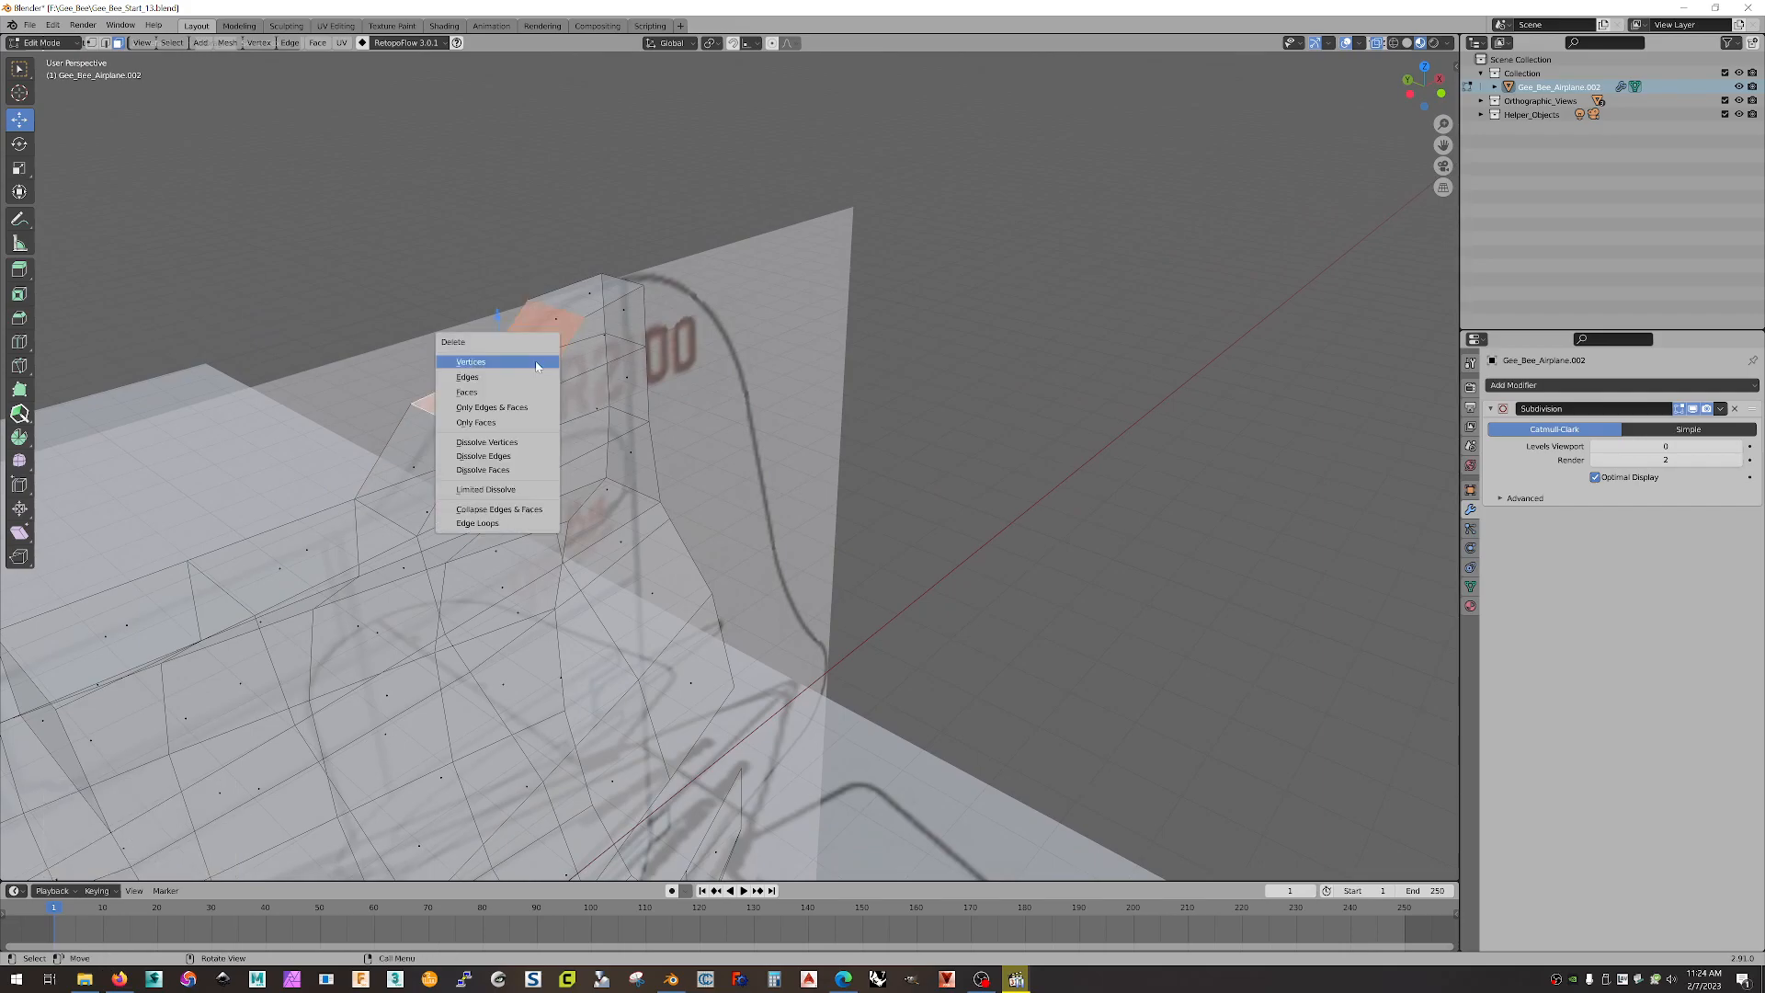
{"action": "left_click", "coordinate": [496, 391]}
Step: Bridge the front cross edges of the lower and upper fin tiers with one cut
{"action": "key", "text": "2"}
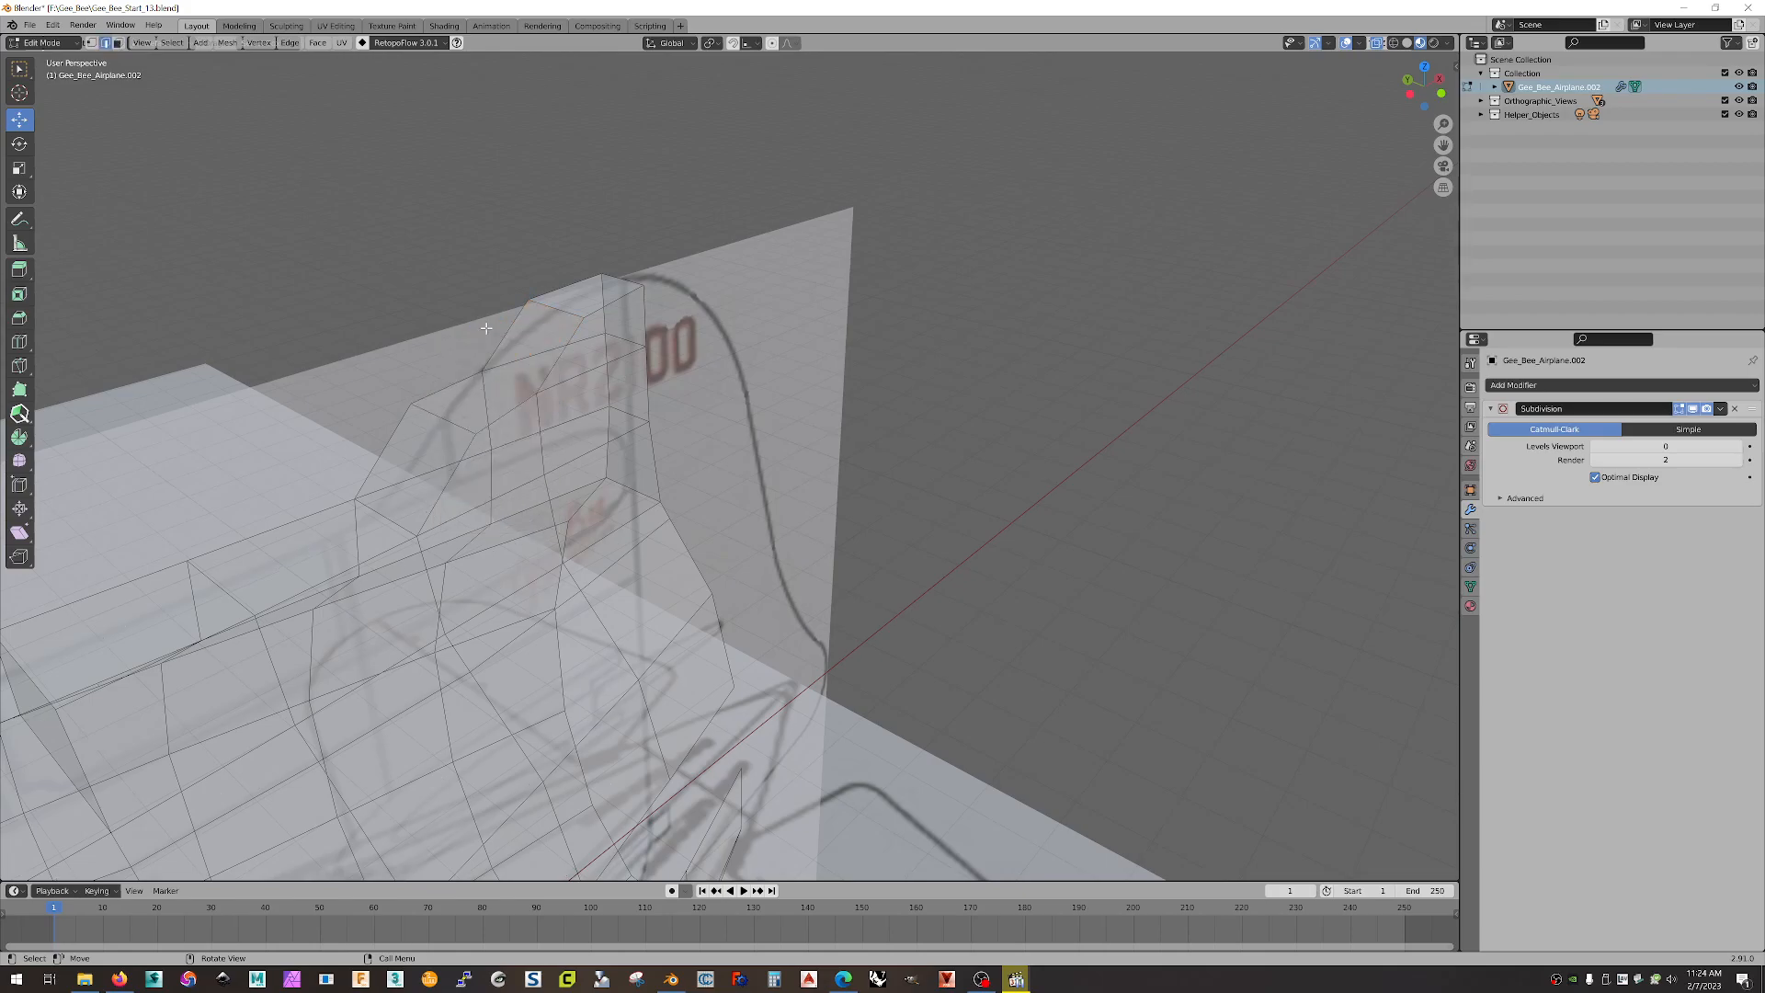
{"action": "left_click", "coordinate": [455, 424]}
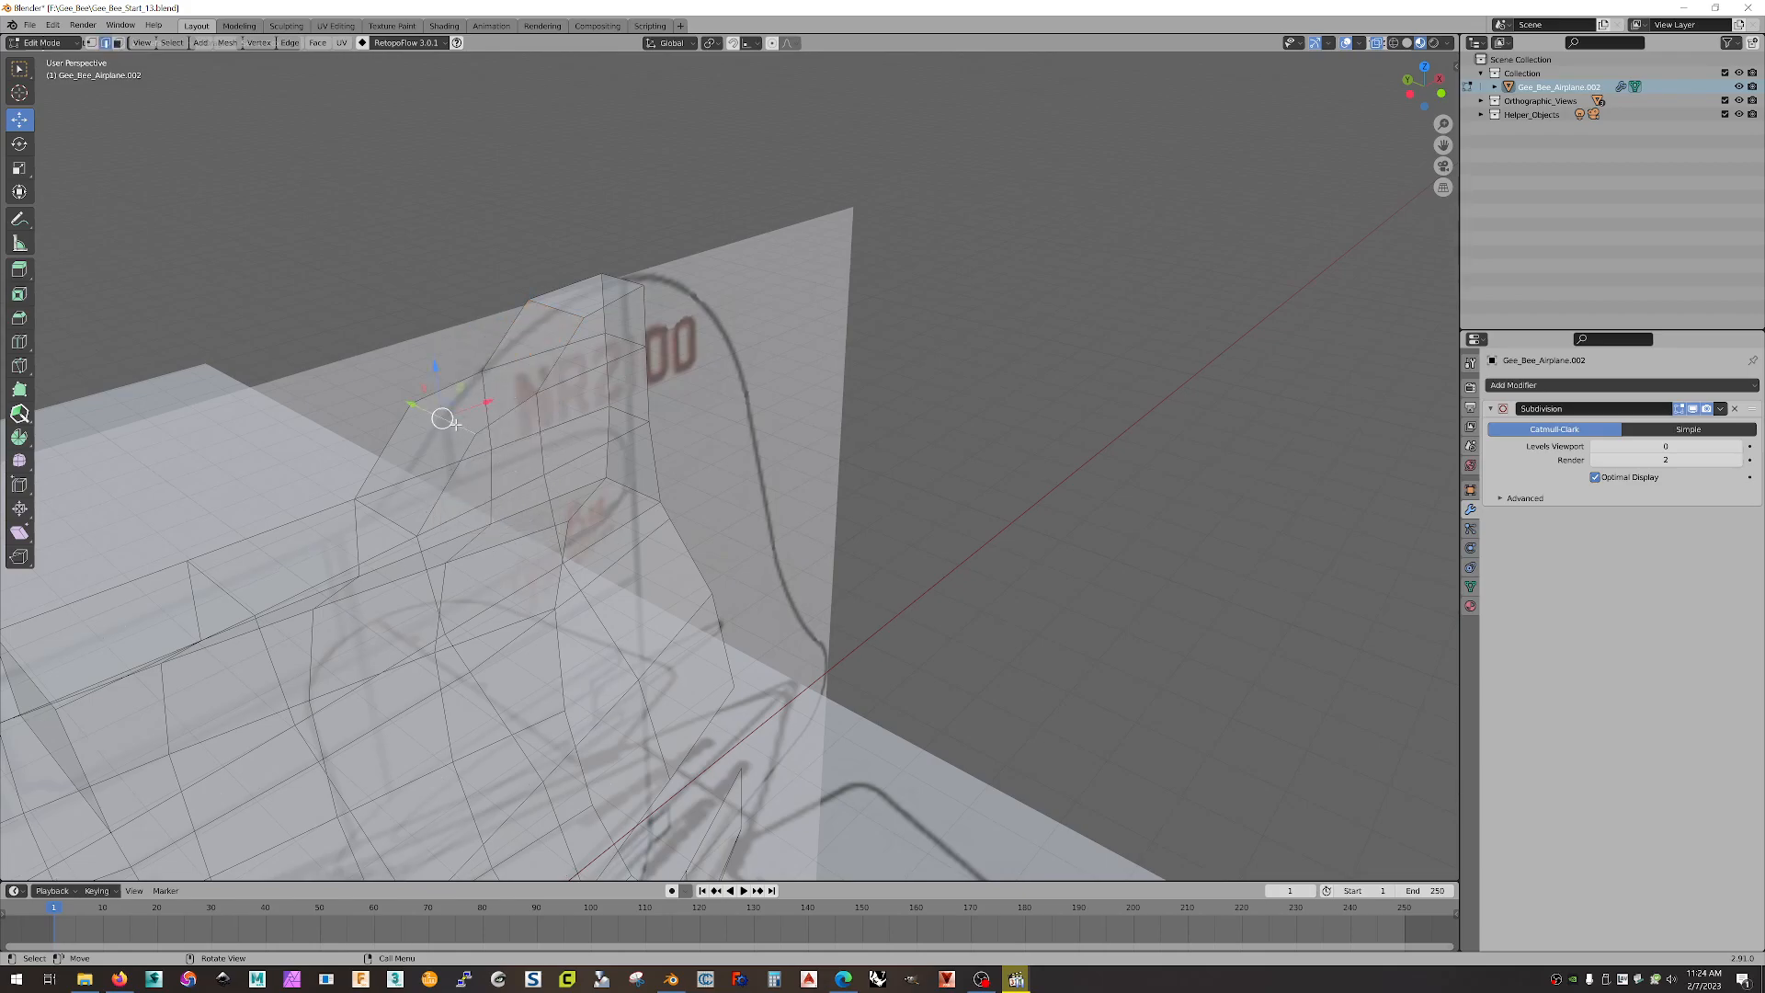
{"action": "left_click", "coordinate": [561, 311], "text": "shift"}
{"action": "right_click", "coordinate": [563, 314]}
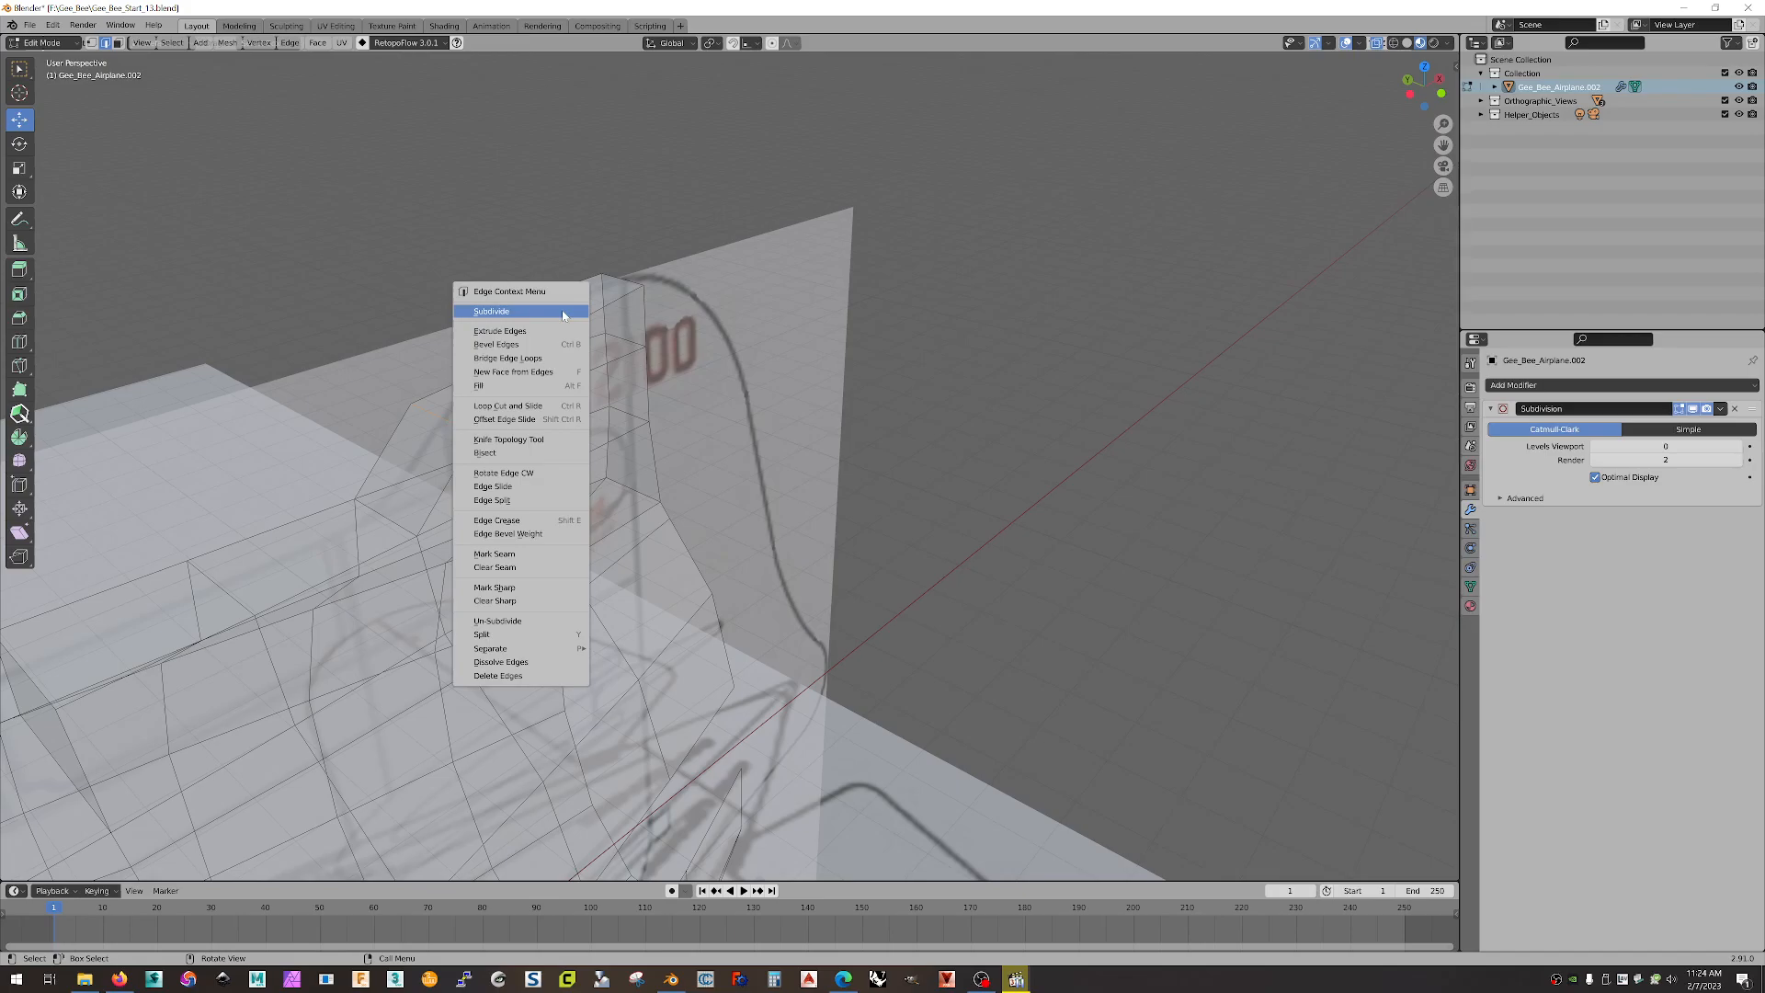
{"action": "left_click", "coordinate": [543, 358]}
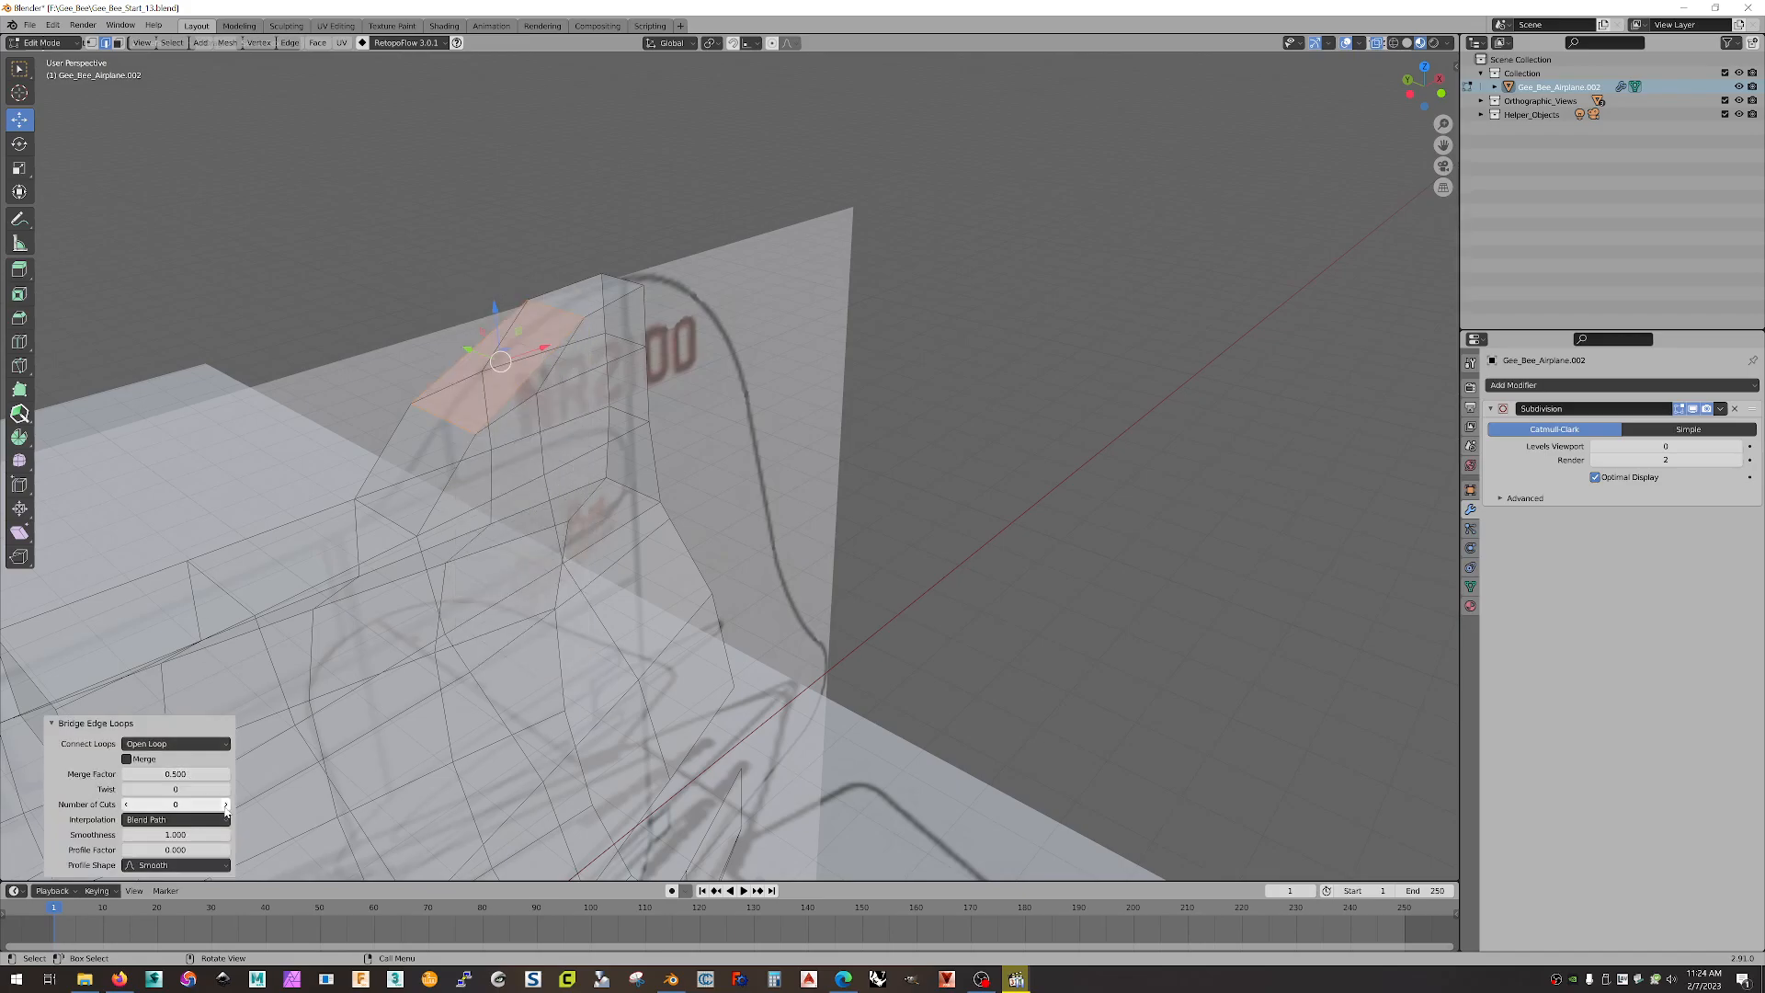
Step: Fit the bridge's middle vertices to the fin outline in side view and lower the trailing edge's middle vertices about 0.1 m along Z
{"action": "middle_click_drag", "start_coordinate": [974, 501], "coordinate": [559, 445]}
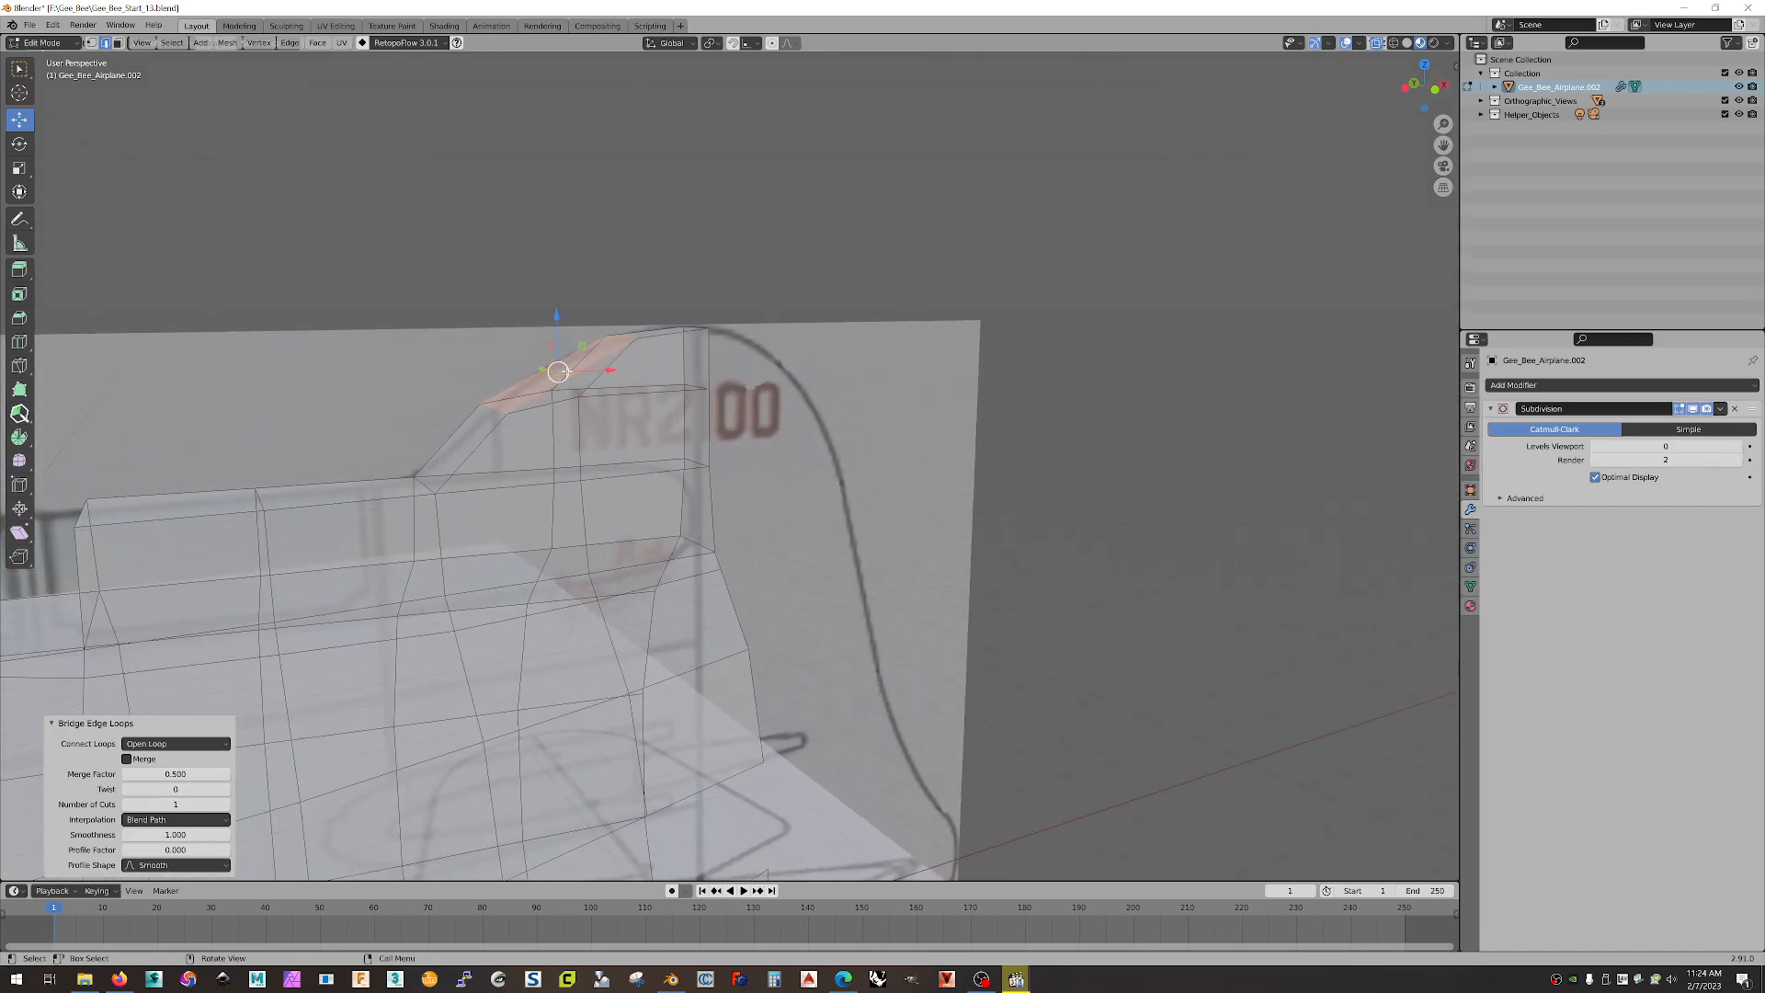
{"action": "left_click", "coordinate": [1435, 87]}
{"action": "scroll", "coordinate": [750, 379], "scroll_direction": "up", "scroll_amount": 3}
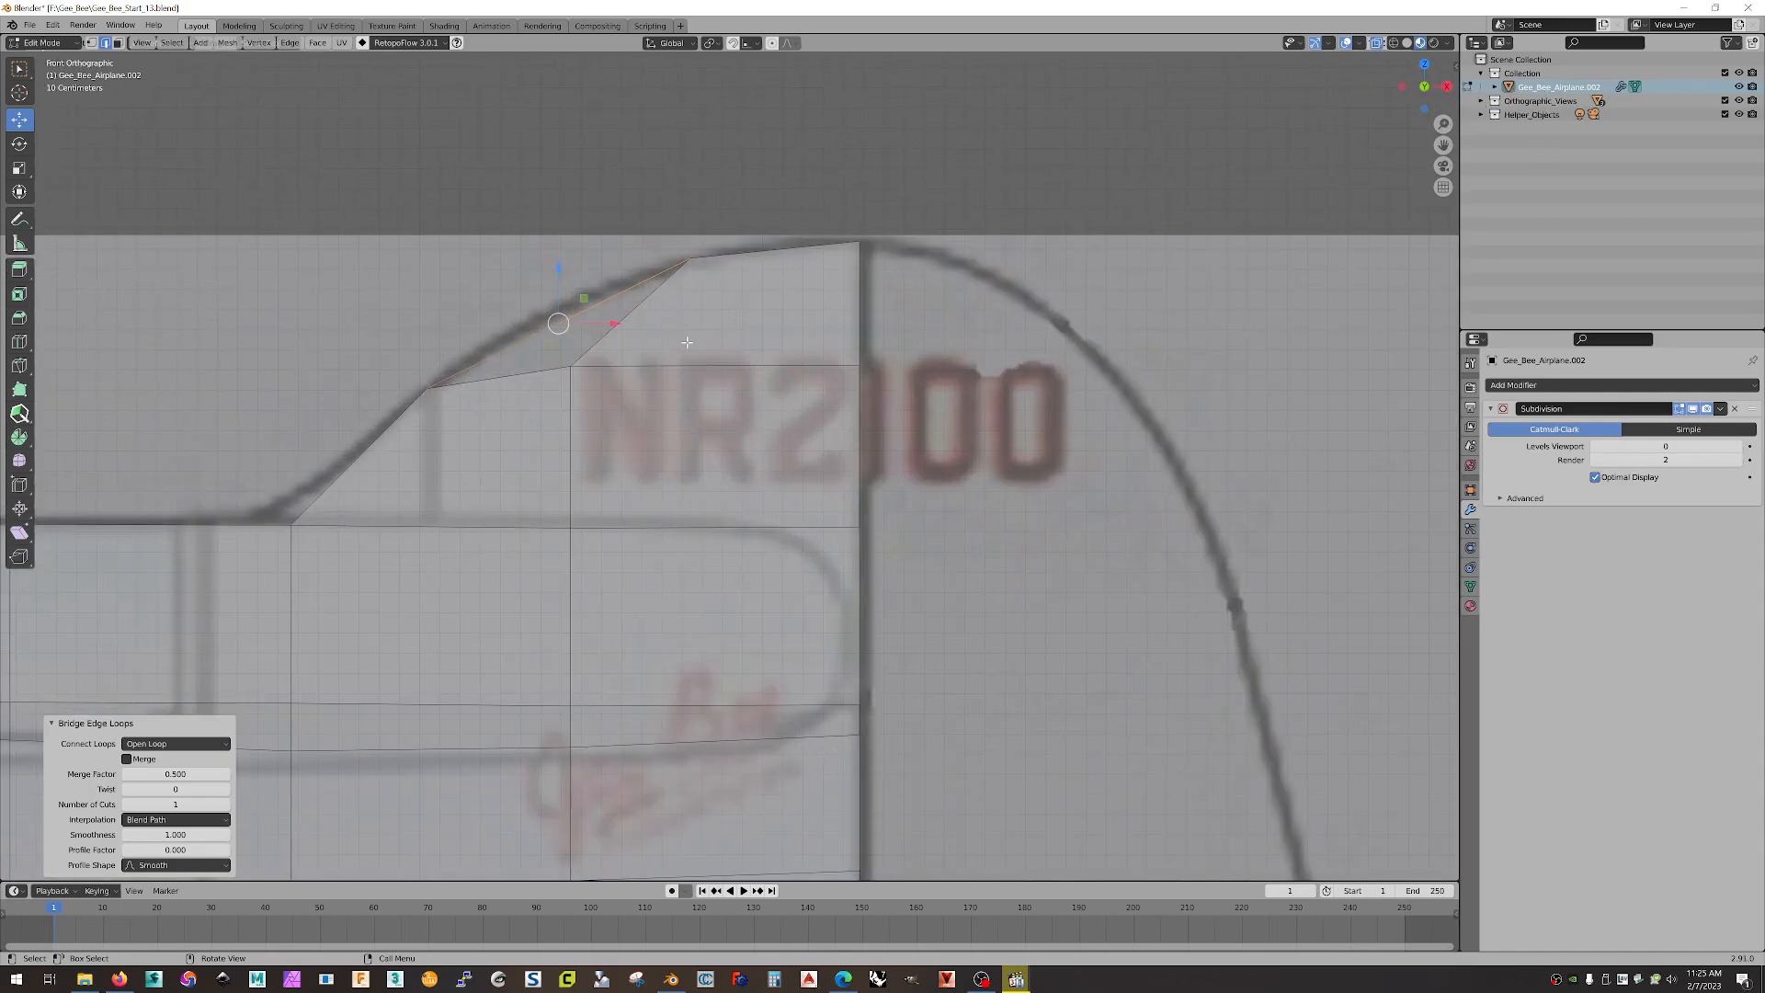
{"action": "left_click", "coordinate": [90, 43]}
{"action": "left_click_drag", "start_coordinate": [585, 298], "coordinate": [606, 361]}
{"action": "left_click", "coordinate": [570, 366]}
{"action": "left_click", "coordinate": [868, 340]}
{"action": "left_click_drag", "start_coordinate": [859, 309], "coordinate": [860, 331]}
{"action": "scroll", "coordinate": [860, 330], "scroll_direction": "down", "scroll_amount": 5}
{"action": "middle_click_drag", "start_coordinate": [859, 331], "coordinate": [790, 373]}
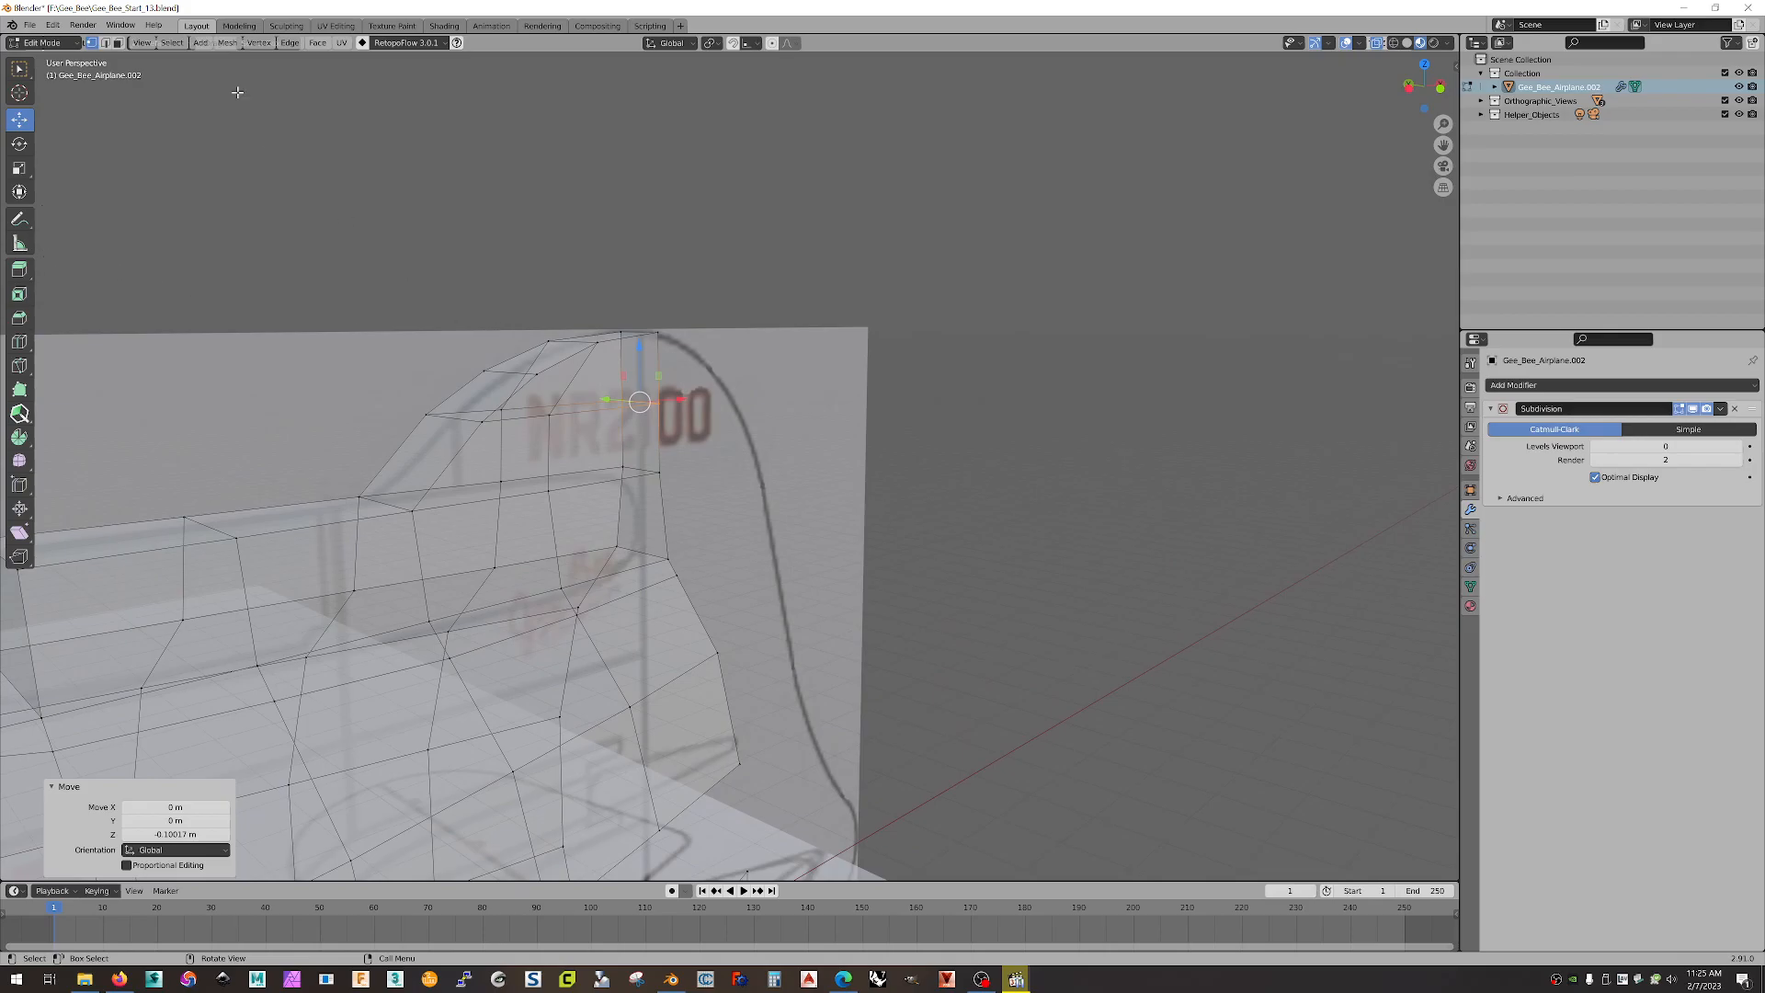
Step: Bridge the fin's upper front cross edge to the middle cross edge below it, without cuts
{"action": "key", "text": "2"}
{"action": "left_click", "coordinate": [571, 354]}
{"action": "left_click", "coordinate": [523, 419], "text": "shift"}
{"action": "right_click", "coordinate": [527, 422]}
{"action": "left_click", "coordinate": [511, 420]}
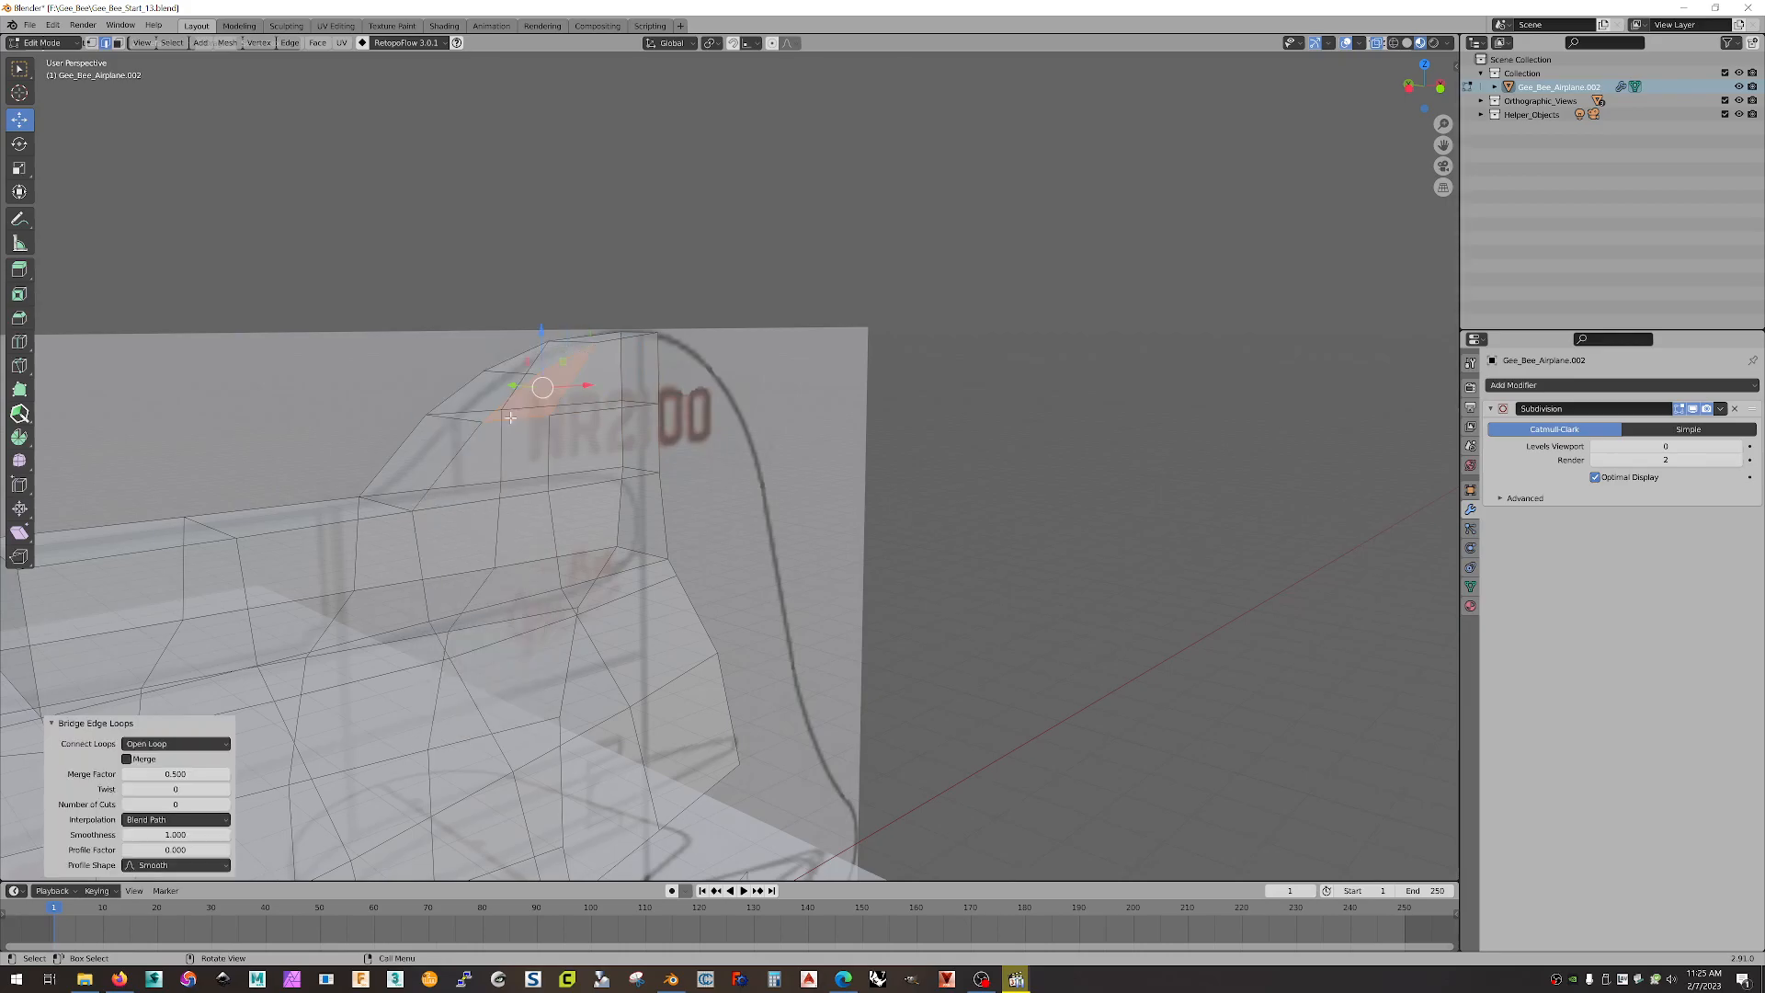
{"action": "left_click", "coordinate": [1012, 263]}
Step: Delete the three stacked faces that close the rear end of the fin above the fuselage
{"action": "middle_click_drag", "start_coordinate": [1032, 312], "coordinate": [882, 303]}
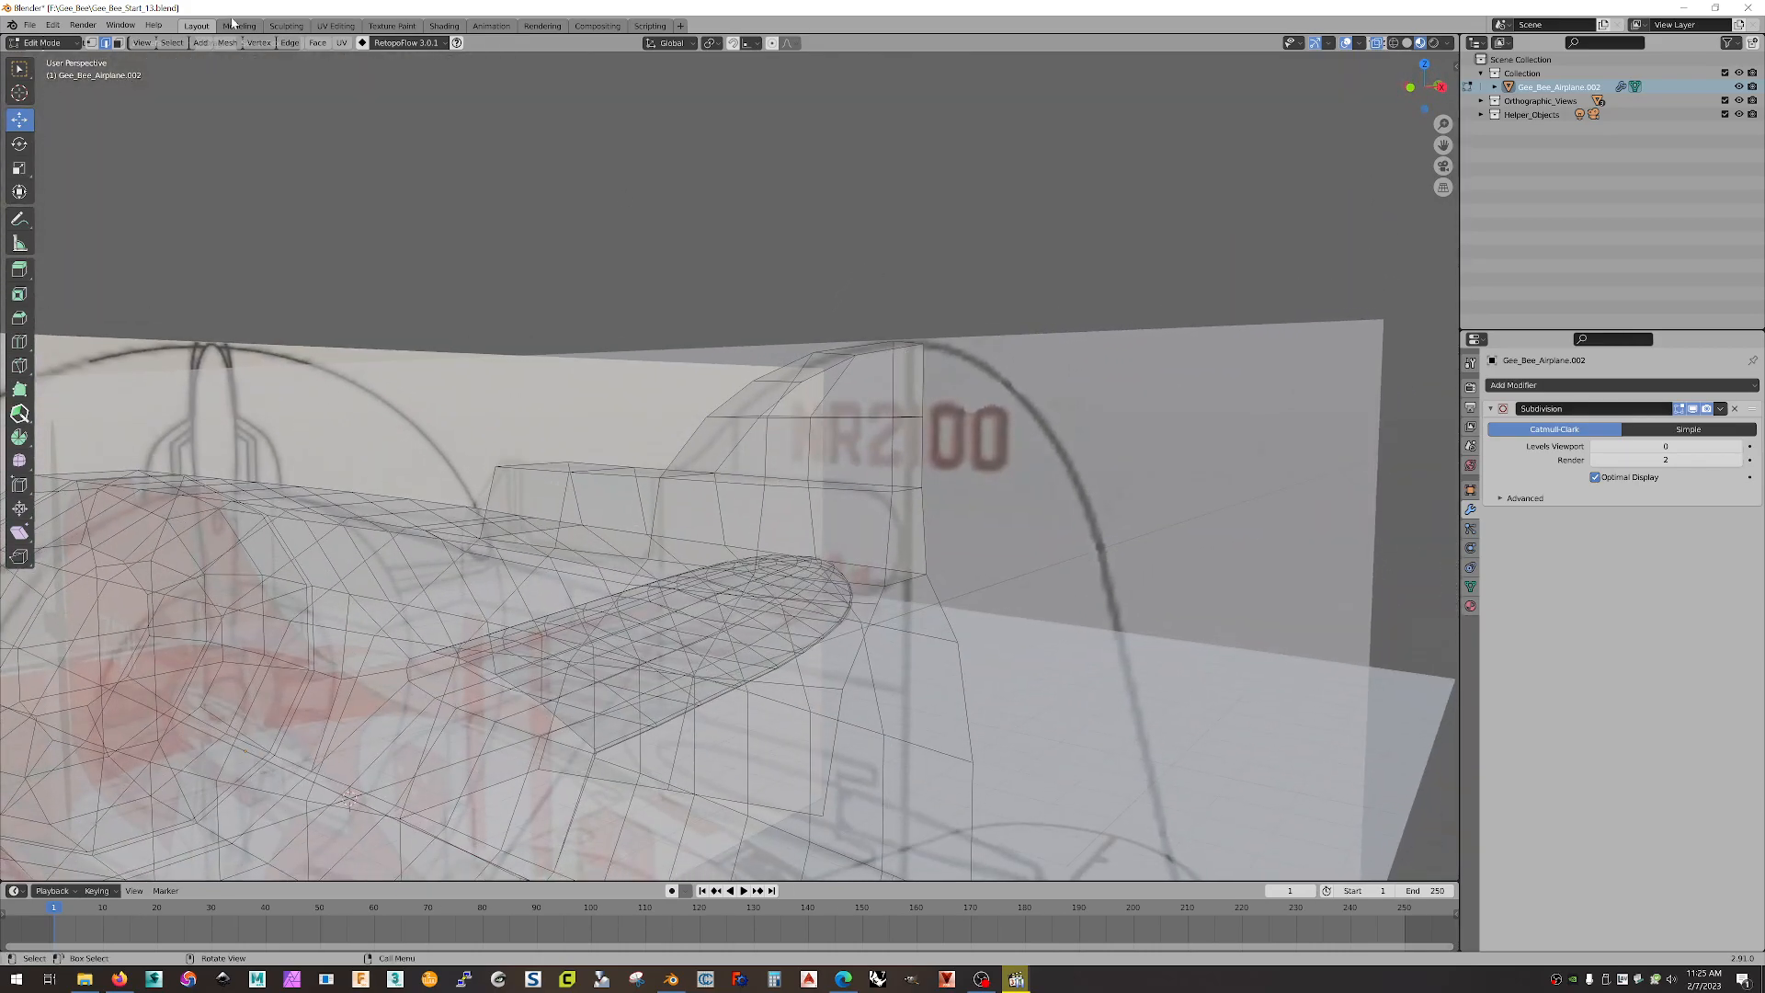
{"action": "left_click", "coordinate": [118, 42]}
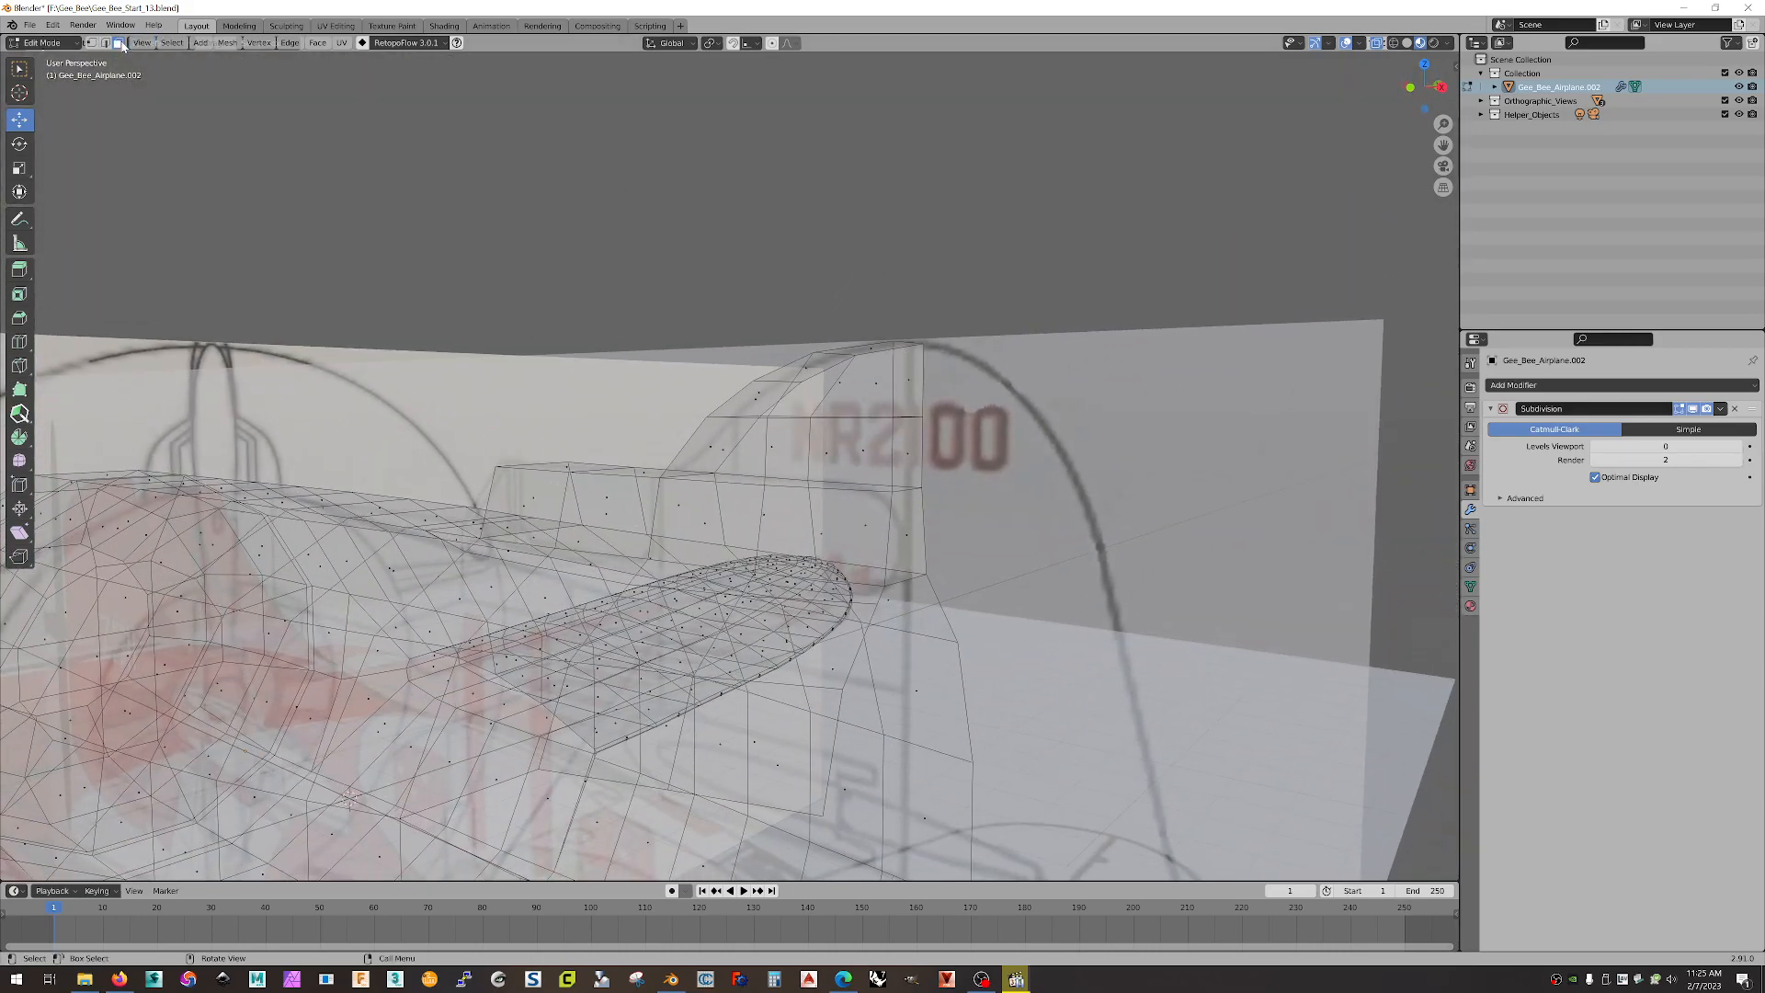
{"action": "left_click", "coordinate": [905, 379]}
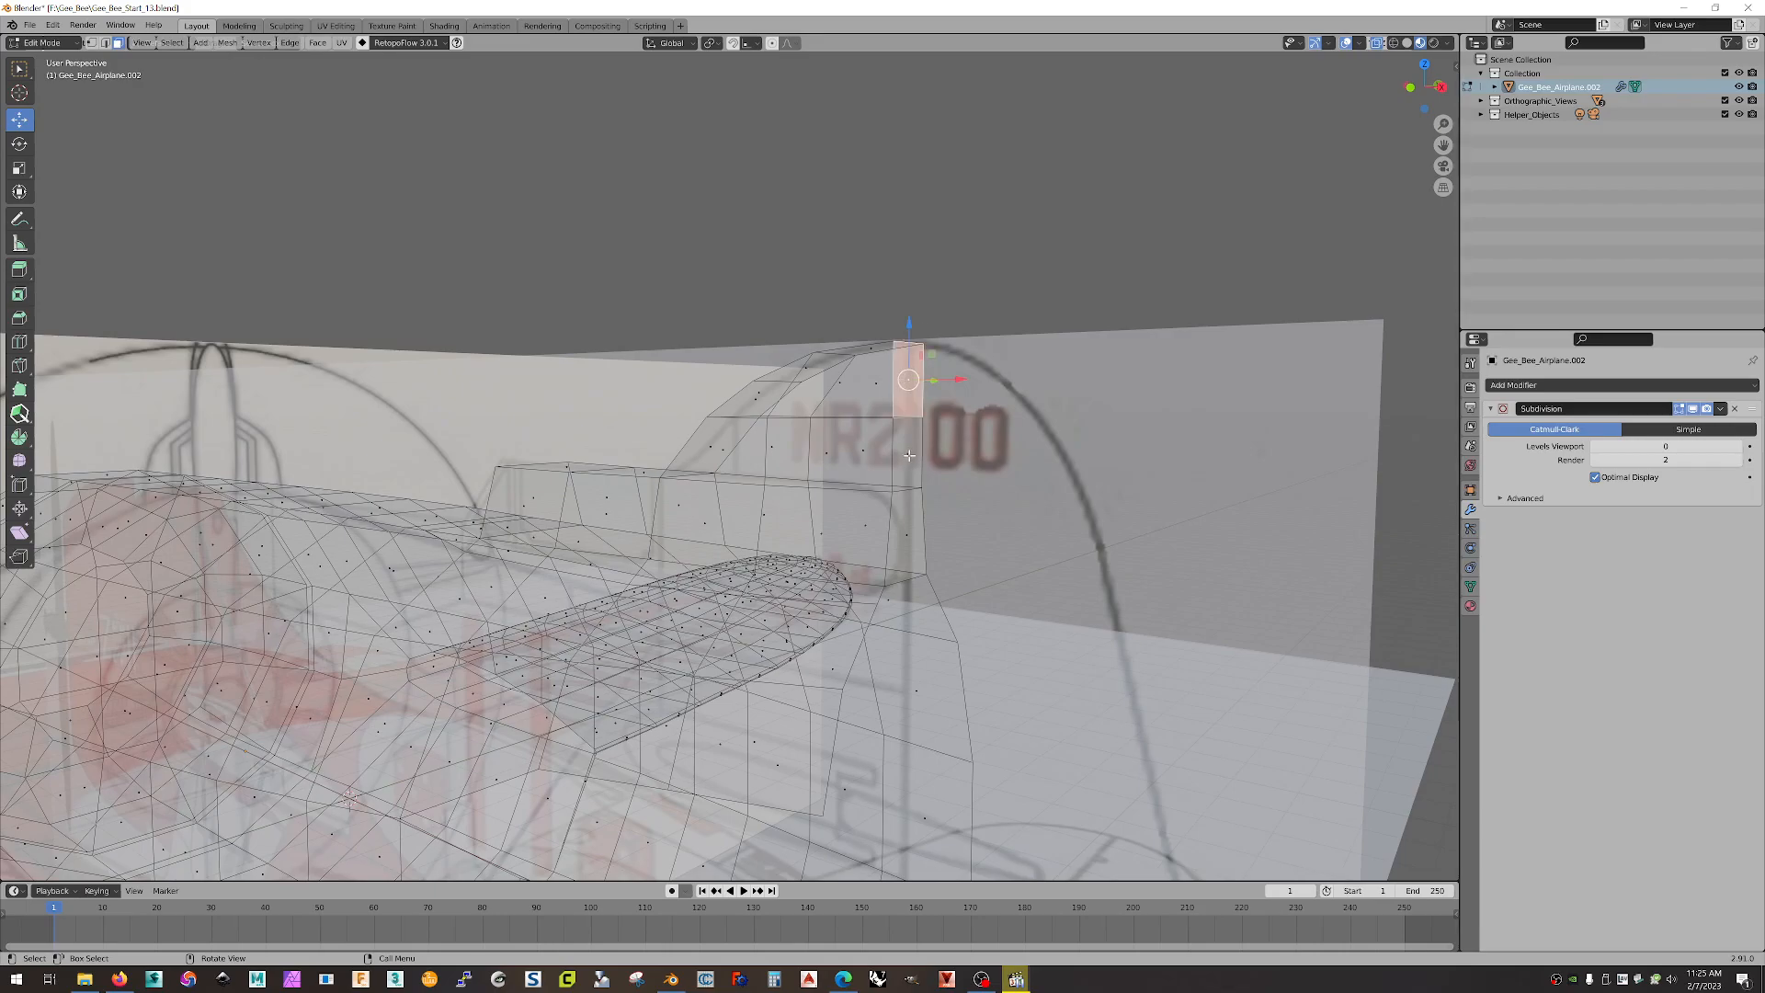
{"action": "left_click", "coordinate": [908, 455], "text": "shift"}
{"action": "left_click", "coordinate": [905, 530], "text": "shift"}
{"action": "key", "text": "x"}
{"action": "key", "text": "Escape"}
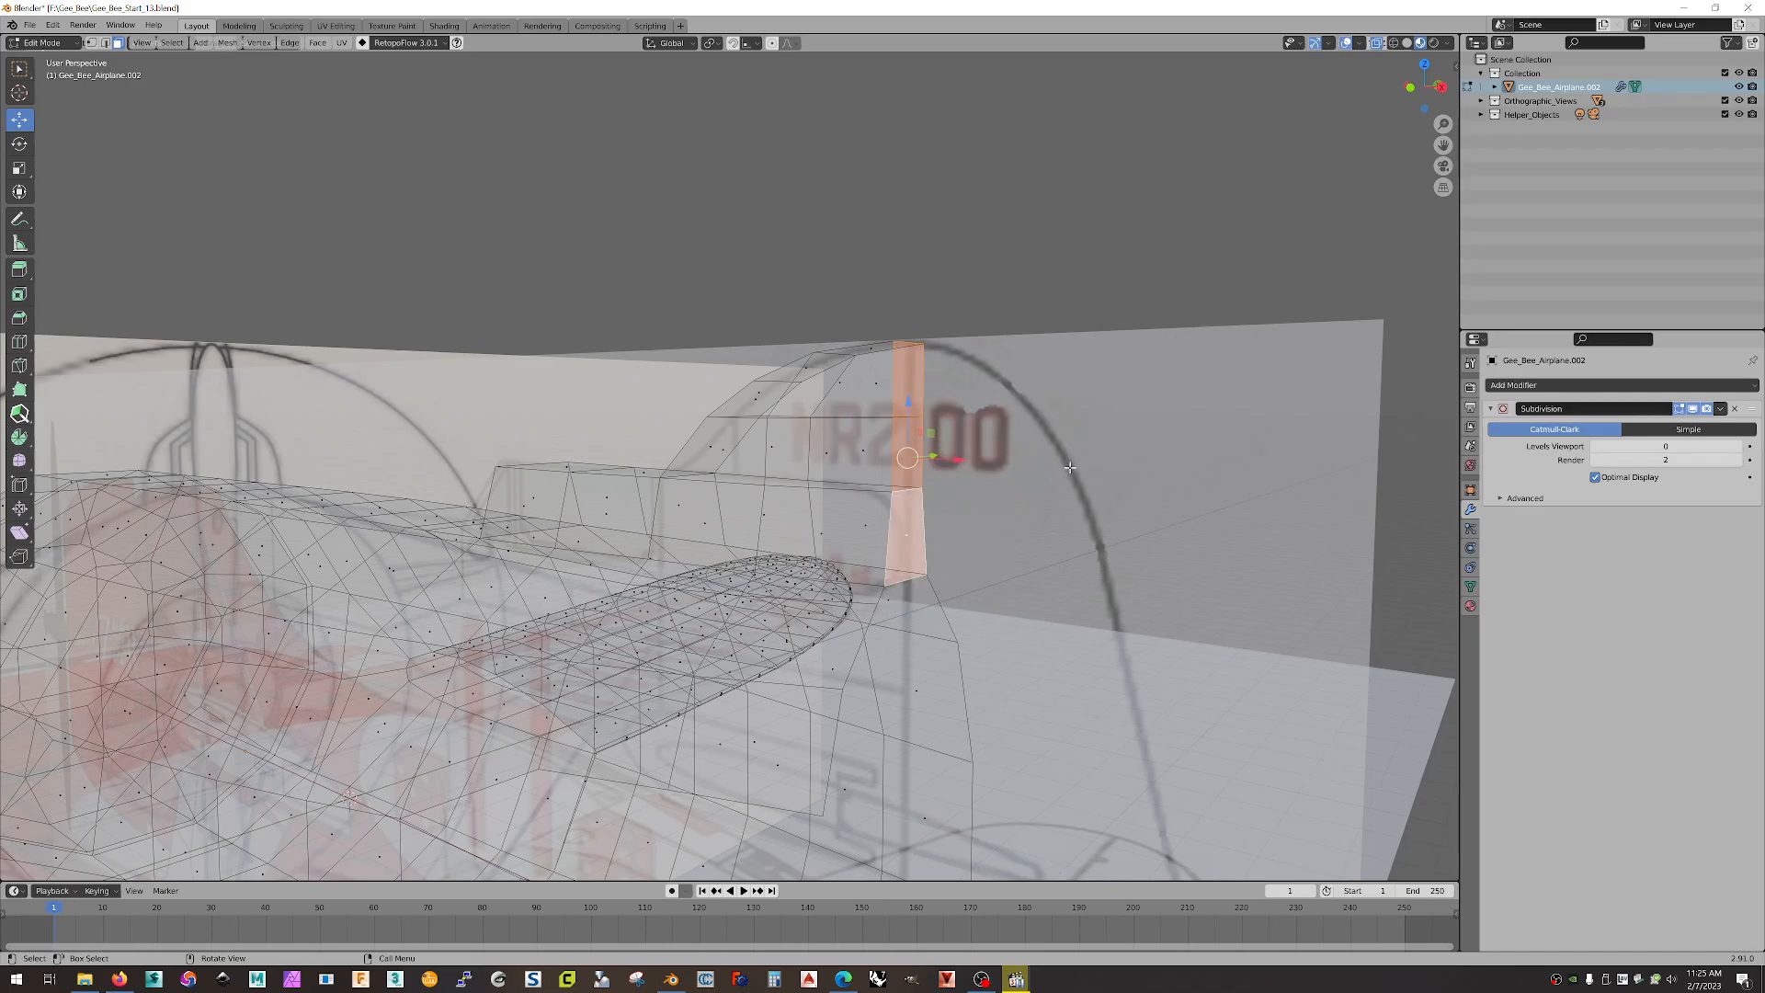
{"action": "key", "text": "x"}
{"action": "left_click", "coordinate": [945, 448]}
Step: Select the vertices along the fin's open trailing edge and narrow them by scaling along Y to about 0.25
{"action": "middle_click_drag", "start_coordinate": [945, 448], "coordinate": [864, 220]}
{"action": "middle_click_drag", "start_coordinate": [870, 217], "coordinate": [855, 607]}
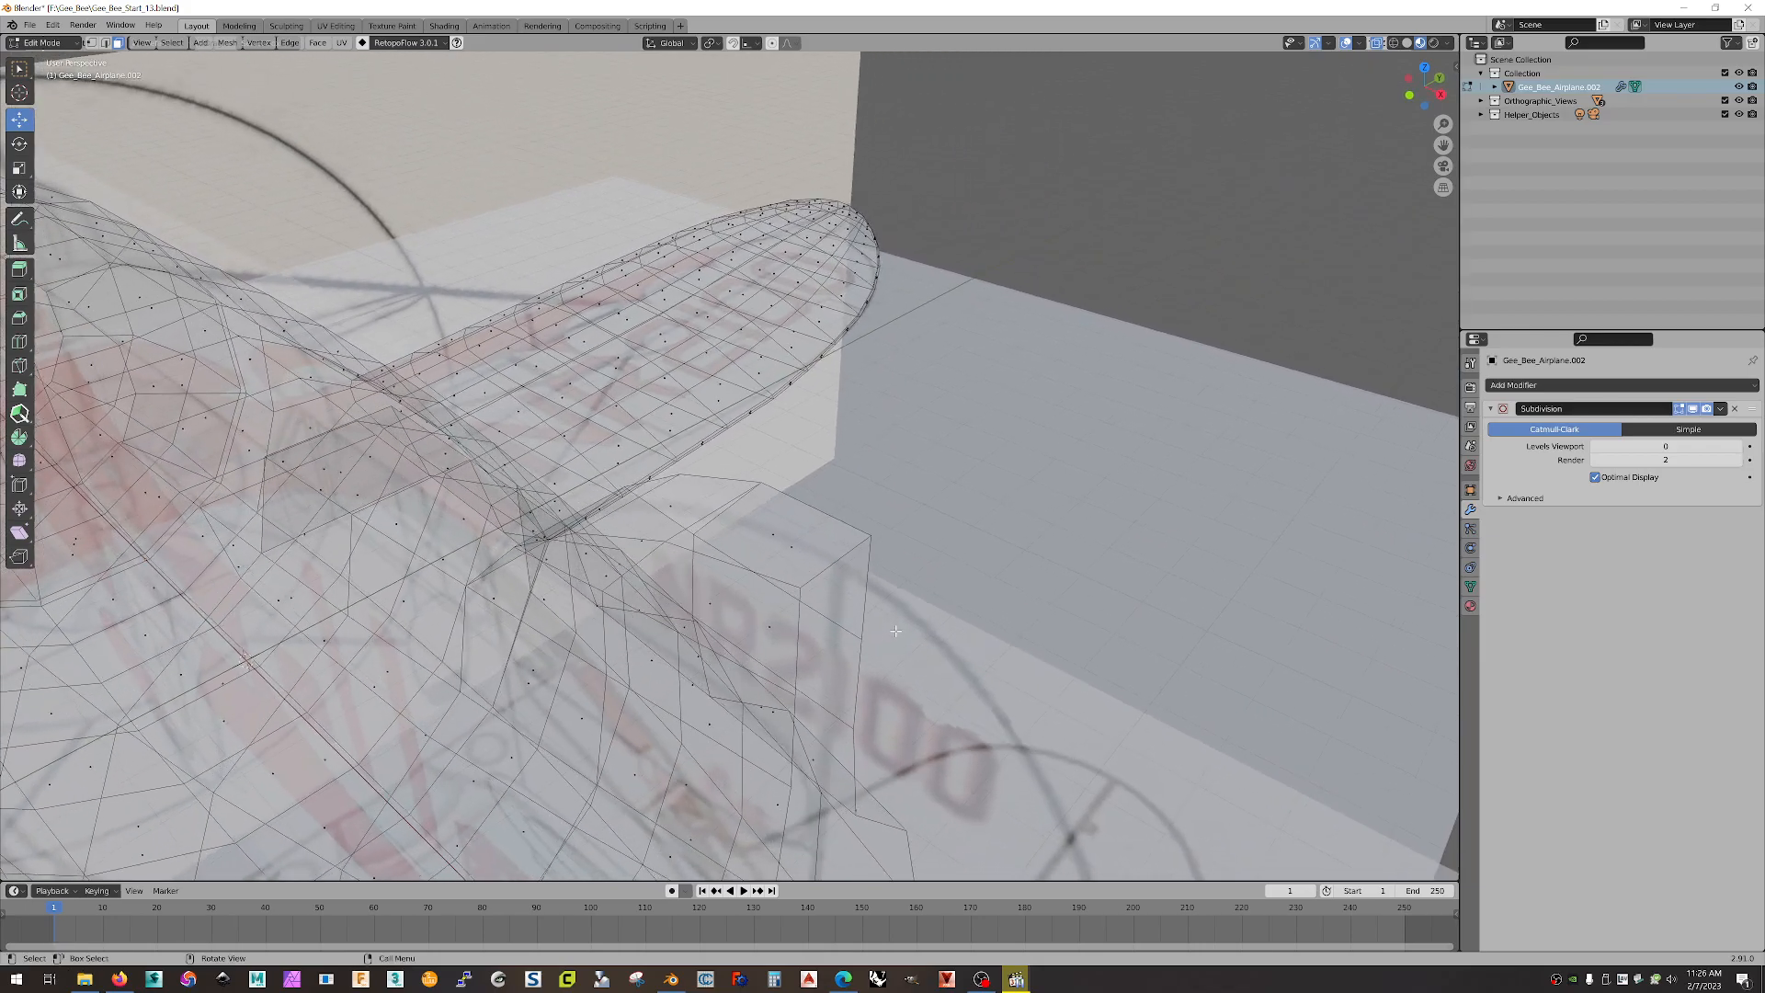
{"action": "left_click", "coordinate": [91, 42]}
{"action": "left_click_drag", "start_coordinate": [928, 505], "coordinate": [790, 607]}
{"action": "left_click_drag", "start_coordinate": [905, 623], "coordinate": [803, 800], "text": "shift"}
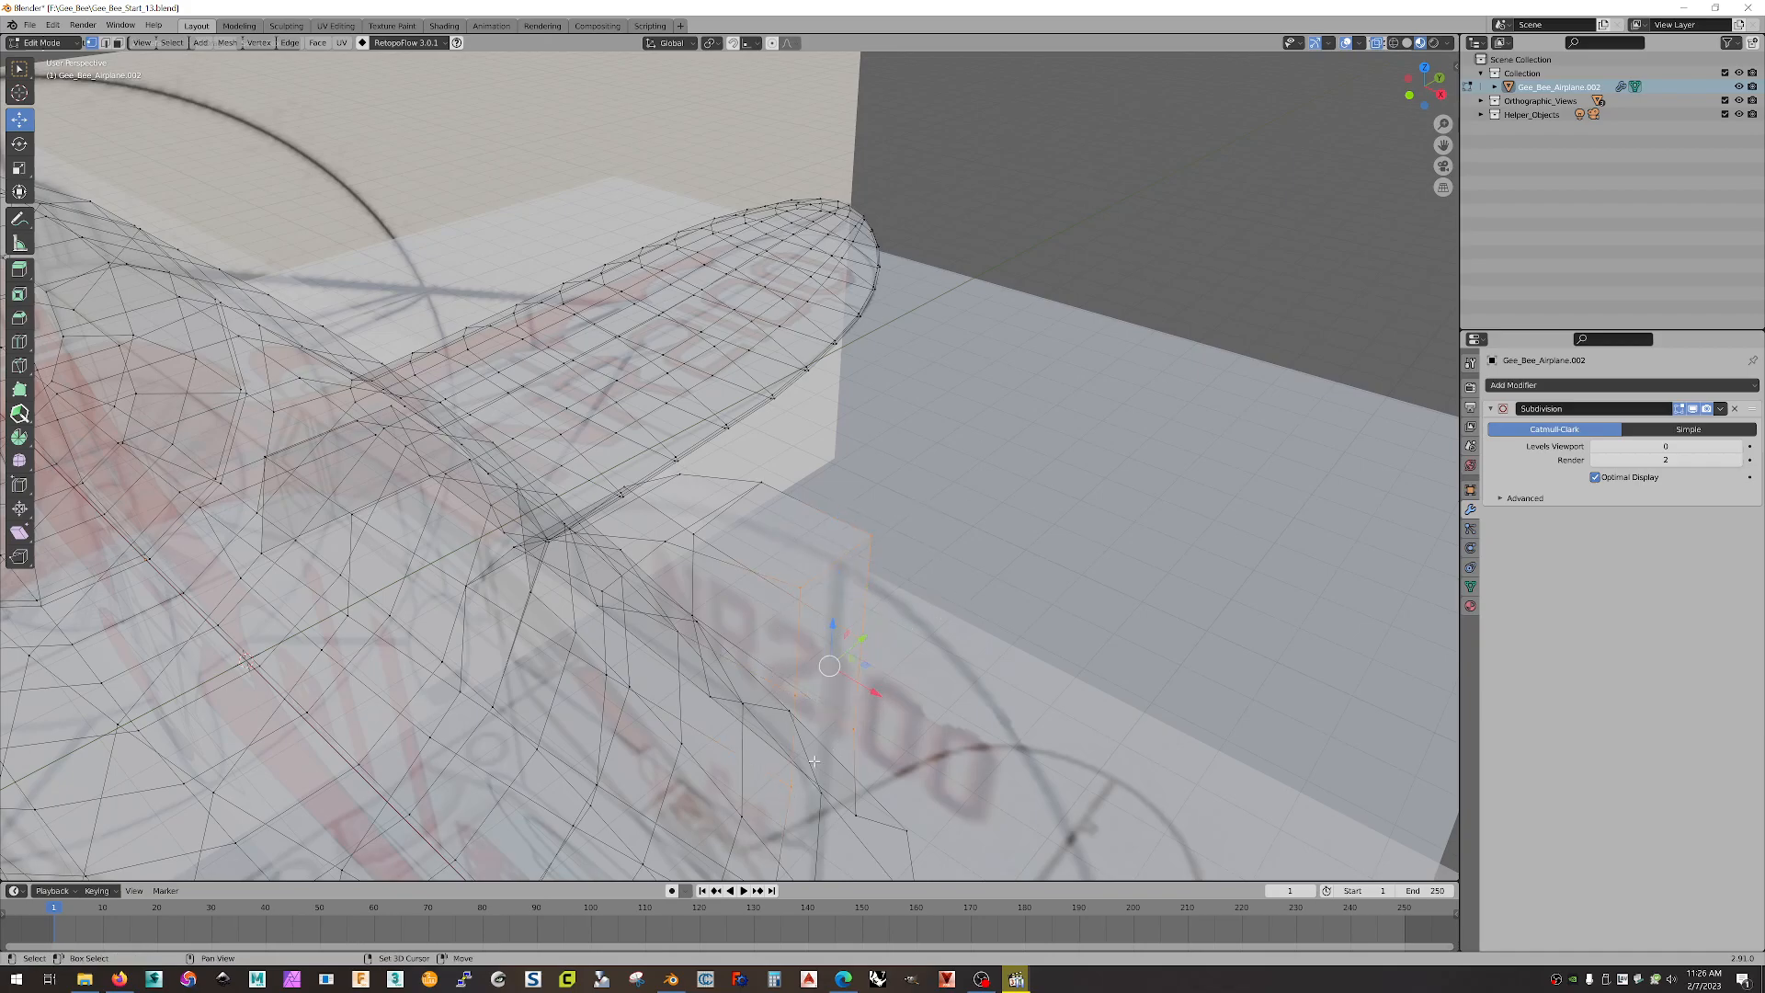
{"action": "left_click", "coordinate": [19, 168]}
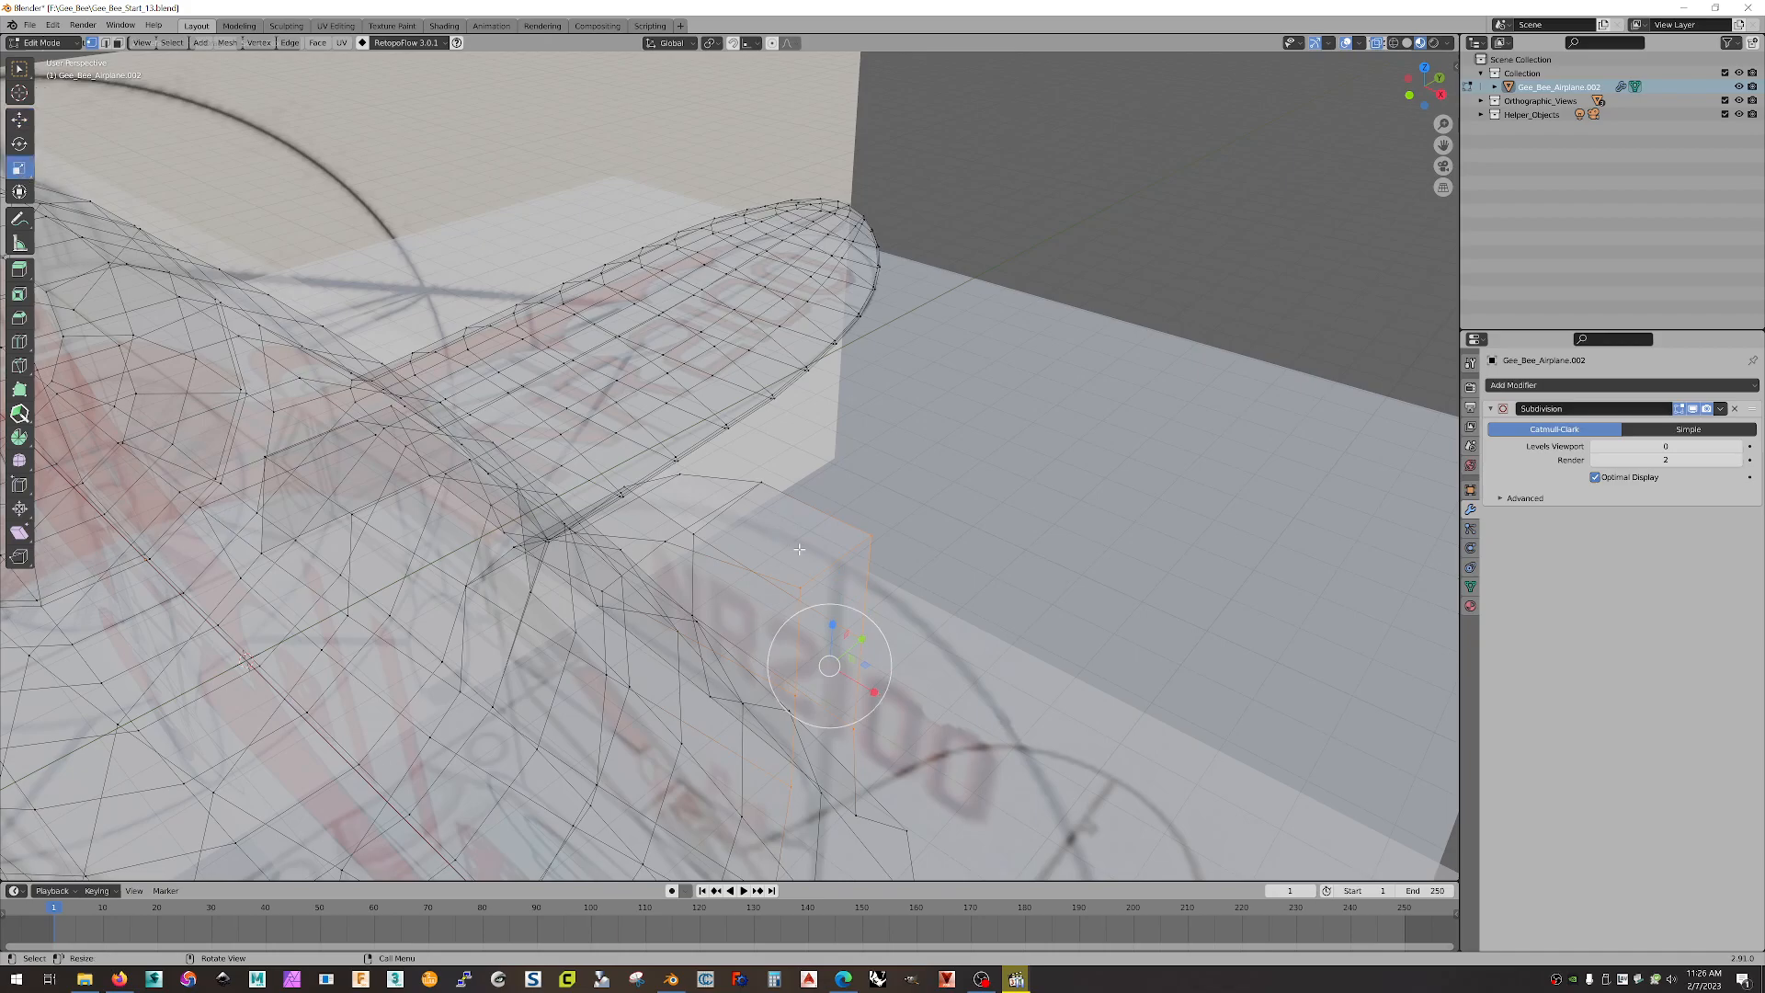
{"action": "left_click_drag", "start_coordinate": [861, 638], "coordinate": [838, 651]}
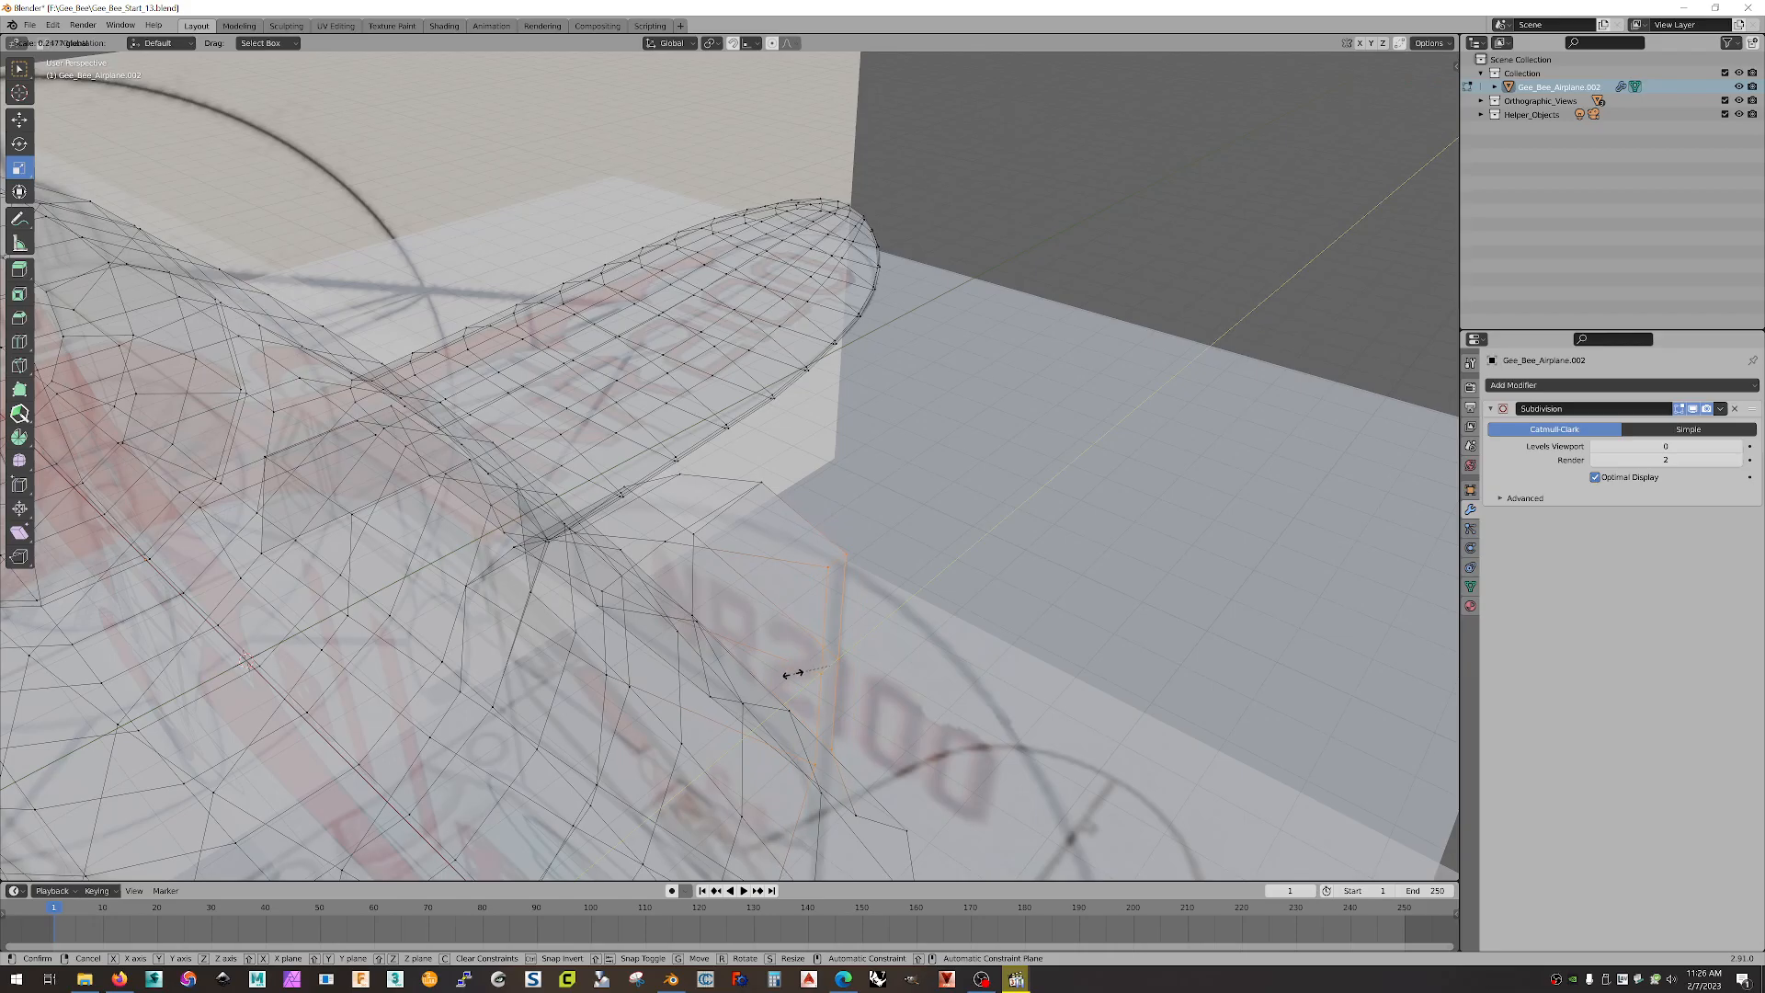
Step: Narrow the vertices along the fin's open trailing edge further by scaling along Y to about 0.79
{"action": "left_click_drag", "start_coordinate": [786, 676], "coordinate": [787, 675]}
{"action": "mouse_move", "coordinate": [787, 675]}
{"action": "middle_mouse_down"}
{"action": "mouse_move", "coordinate": [974, 637]}
{"action": "mouse_move", "coordinate": [818, 676]}
{"action": "middle_mouse_up"}
{"action": "left_click_drag", "start_coordinate": [815, 677], "coordinate": [740, 679]}
{"action": "middle_click_drag", "start_coordinate": [740, 678], "coordinate": [761, 528]}
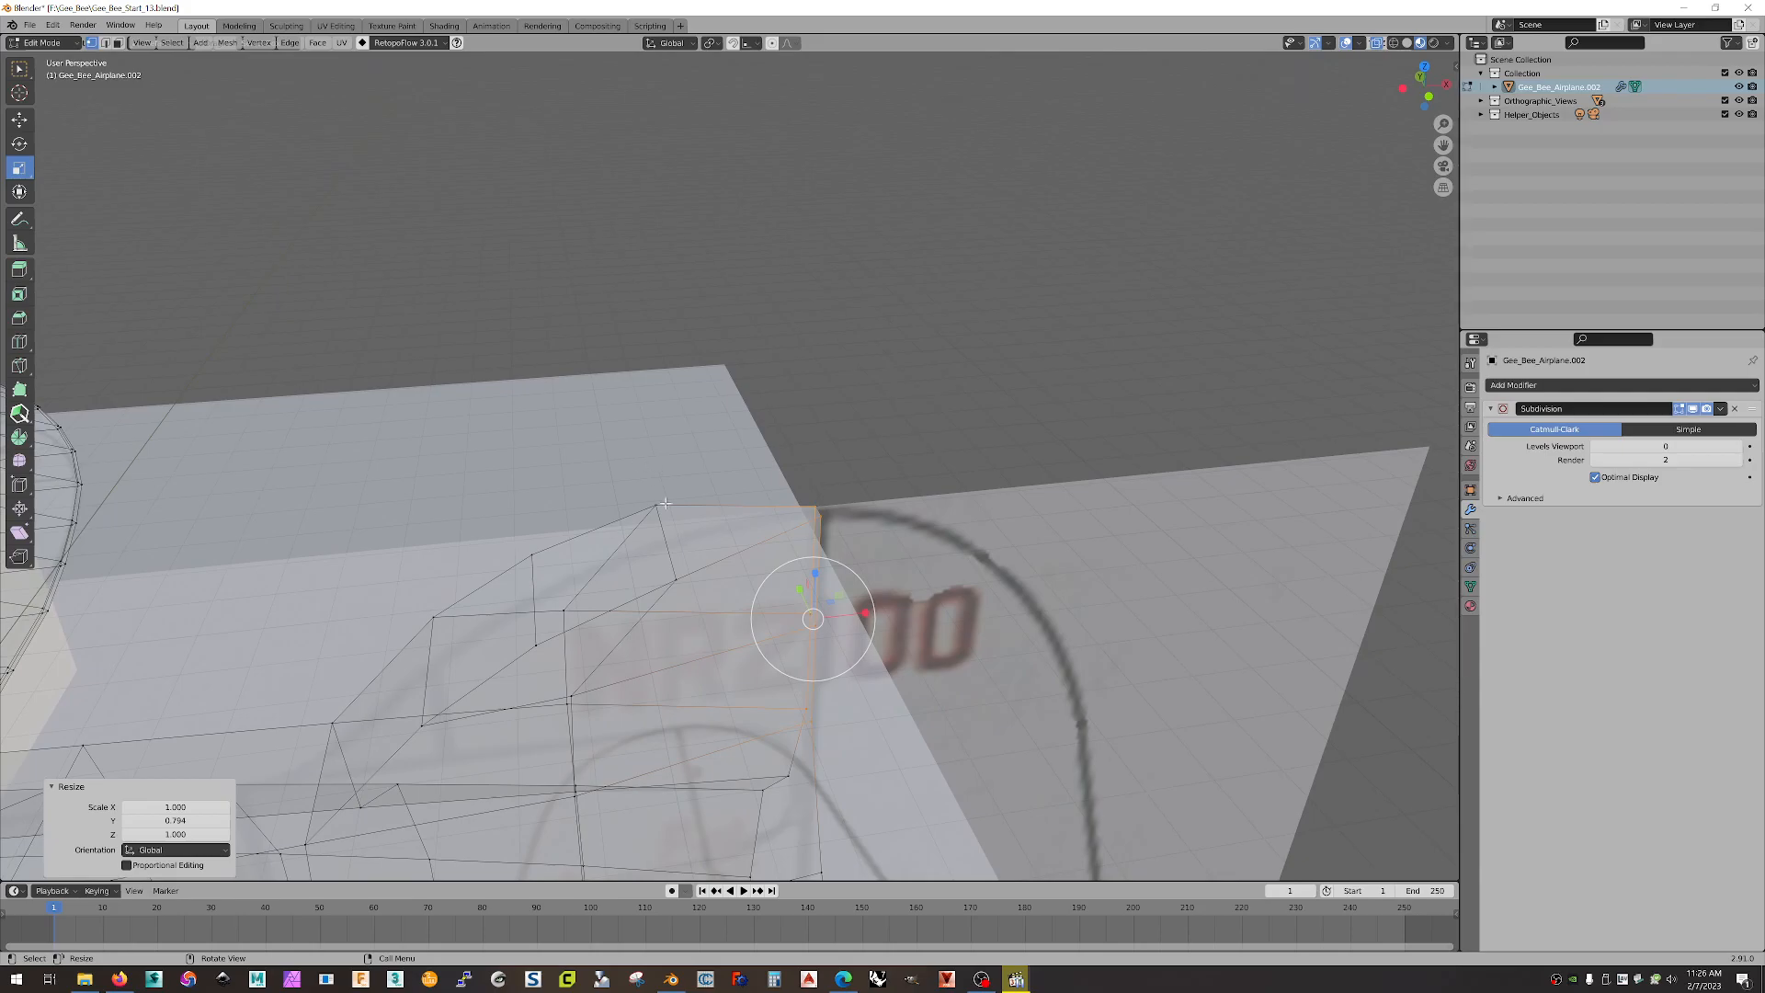
Step: Select the cross edge loop in front of the fin's trailing edge and narrow it by scaling along Y
{"action": "left_click", "coordinate": [665, 538], "text": "alt"}
{"action": "middle_click_drag", "start_coordinate": [1143, 464], "coordinate": [878, 535]}
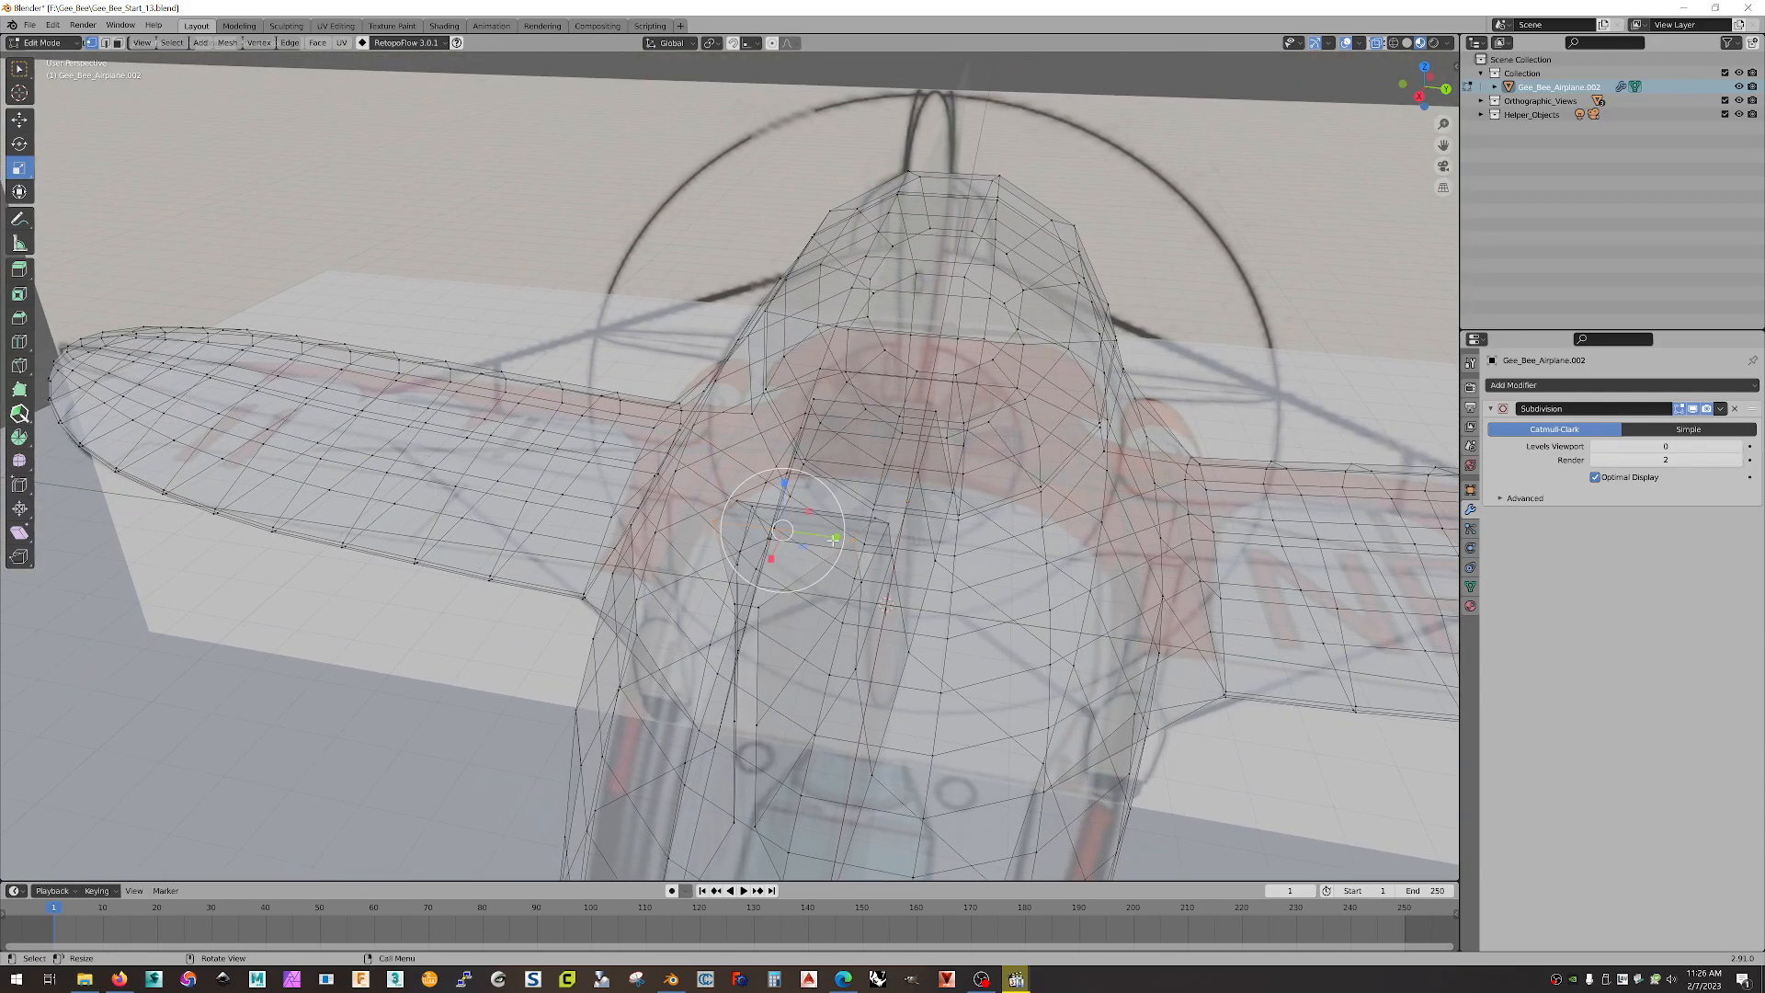
{"action": "left_click_drag", "start_coordinate": [833, 539], "coordinate": [784, 533]}
{"action": "middle_click_drag", "start_coordinate": [784, 533], "coordinate": [1083, 508]}
Step: Select the vertices on the lower part of the fin's leading edge and pull both sides together by scaling along Y
{"action": "left_click_drag", "start_coordinate": [429, 528], "coordinate": [546, 638]}
{"action": "middle_click_drag", "start_coordinate": [606, 492], "coordinate": [752, 539]}
{"action": "left_click_drag", "start_coordinate": [657, 735], "coordinate": [706, 736]}
{"action": "middle_click_drag", "start_coordinate": [705, 735], "coordinate": [887, 671]}
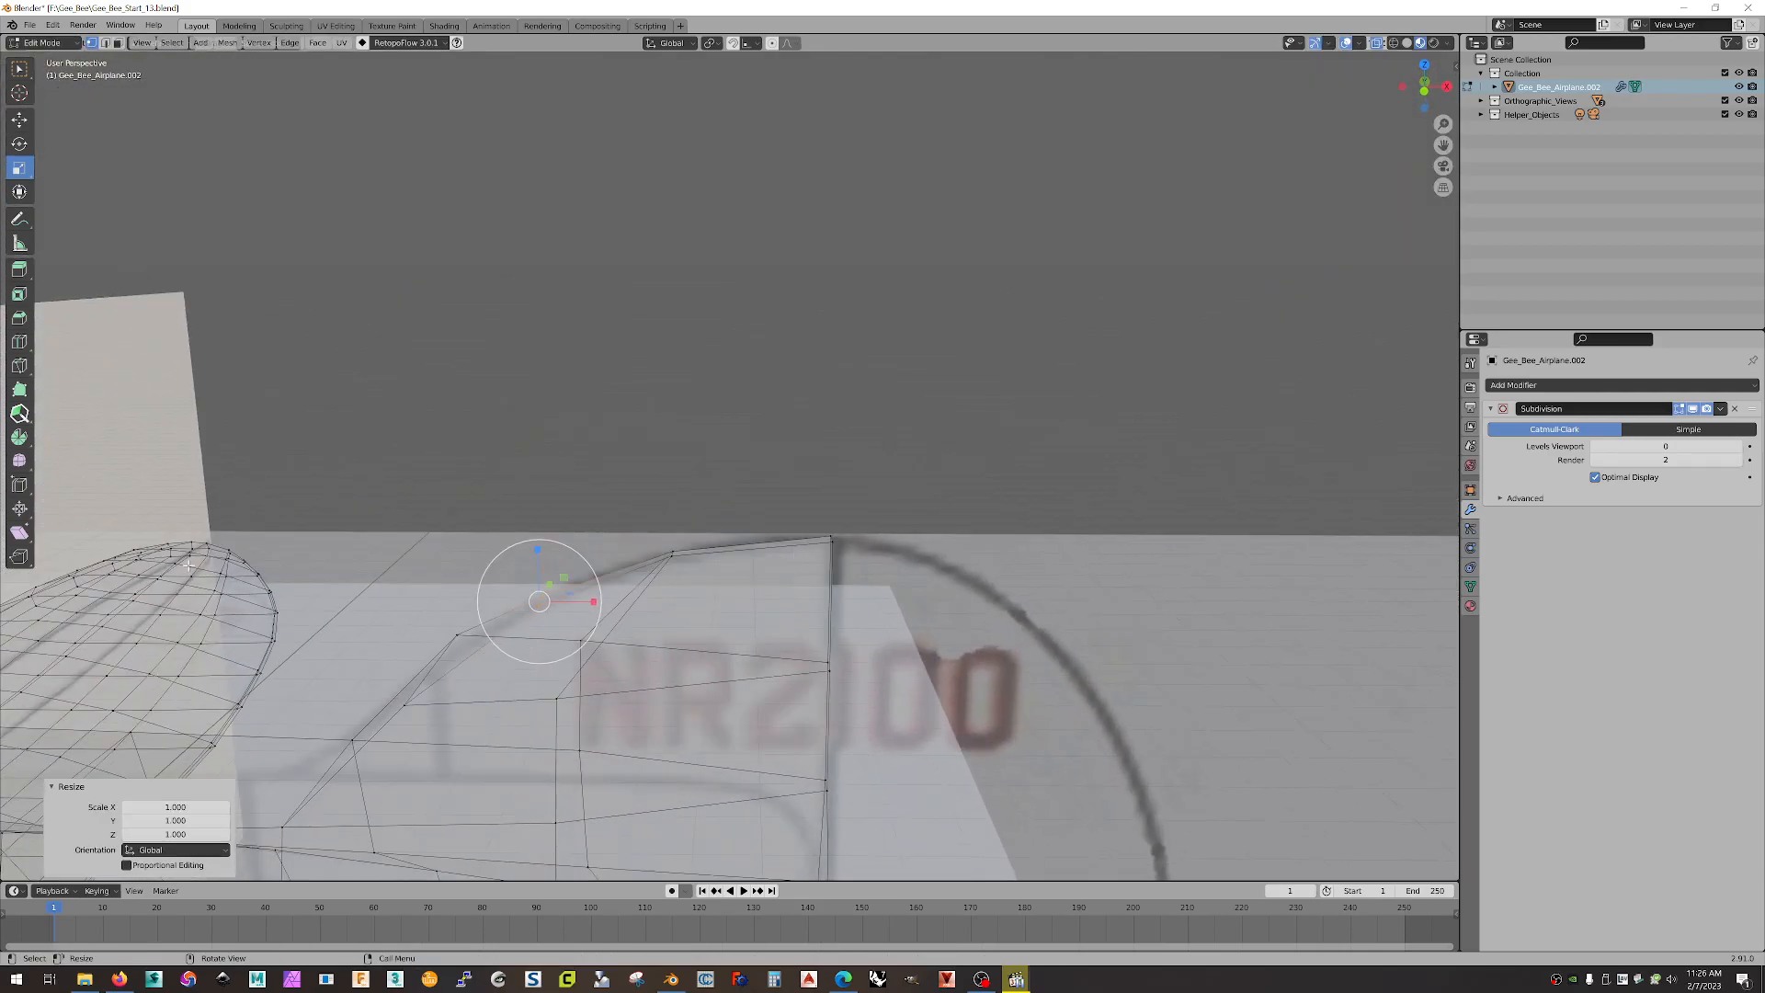
{"action": "left_click_drag", "start_coordinate": [338, 565], "coordinate": [512, 723]}
{"action": "middle_click_drag", "start_coordinate": [395, 740], "coordinate": [851, 654]}
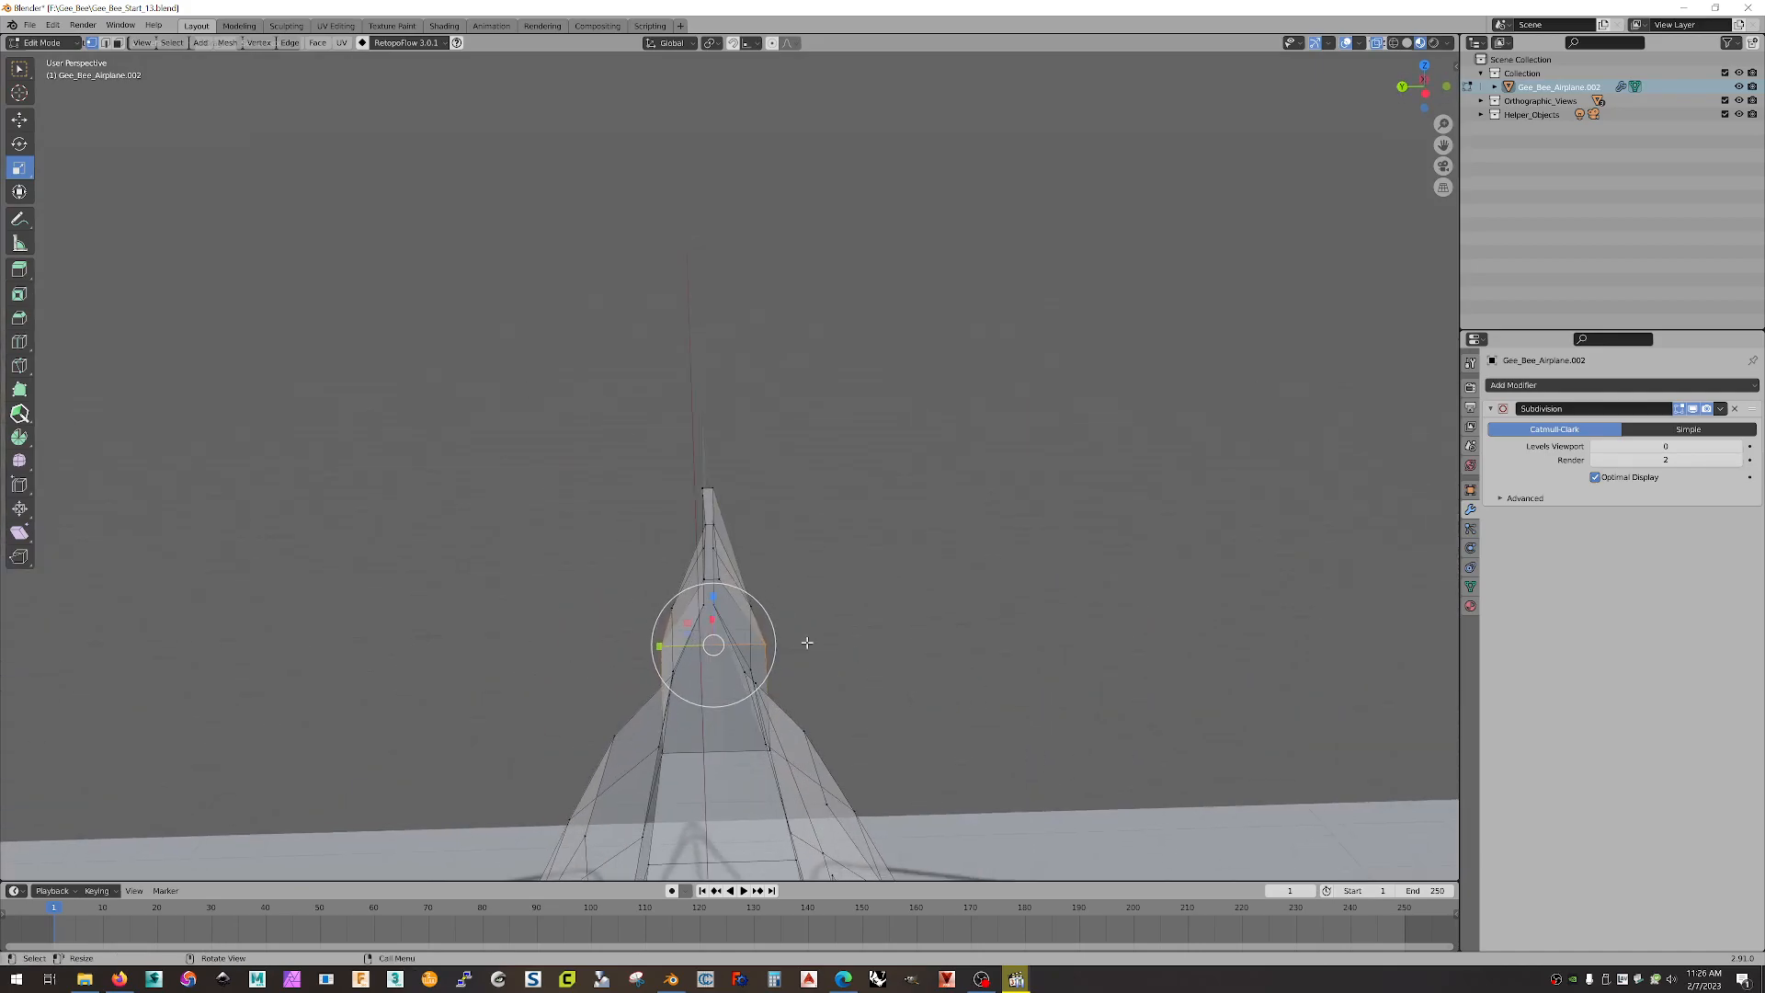
{"action": "left_click_drag", "start_coordinate": [660, 646], "coordinate": [685, 649]}
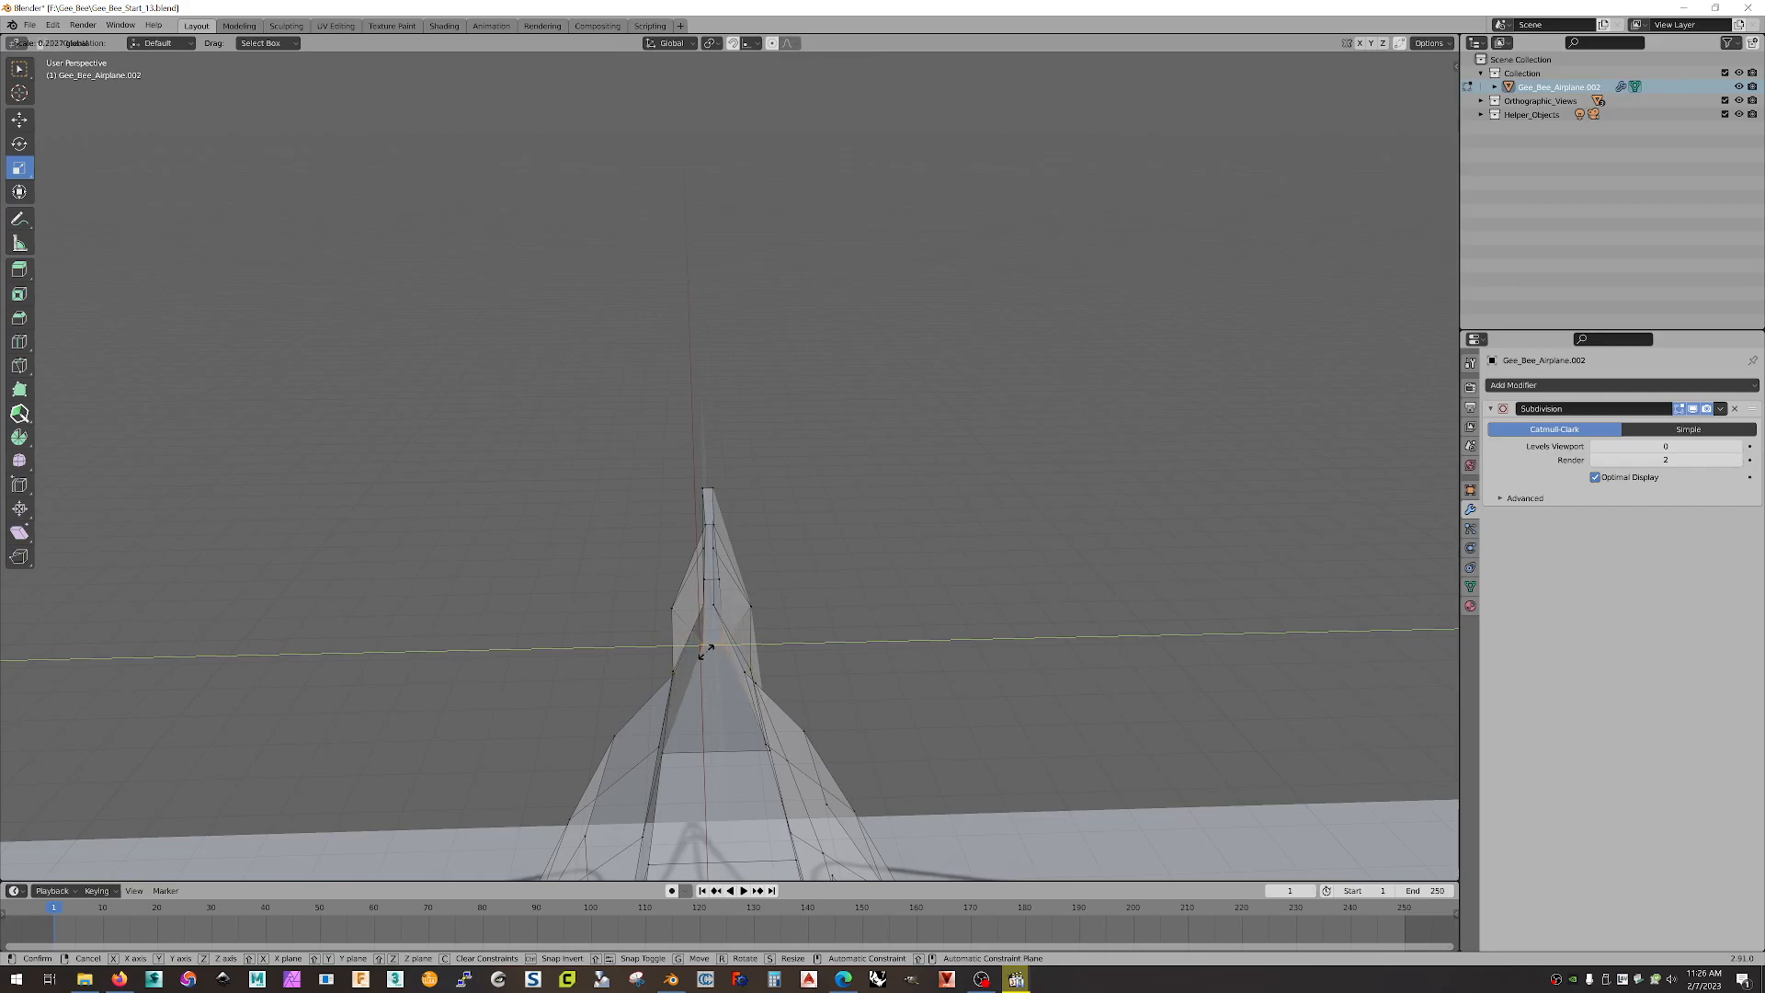
{"action": "left_click_drag", "start_coordinate": [705, 652], "coordinate": [707, 652]}
{"action": "middle_click_drag", "start_coordinate": [906, 631], "coordinate": [810, 629]}
Step: Box-select the next group of vertices in the middle of the fin and narrow them by scaling along Y to about 0.26
{"action": "key", "text": "b"}
{"action": "left_click_drag", "start_coordinate": [702, 552], "coordinate": [636, 605]}
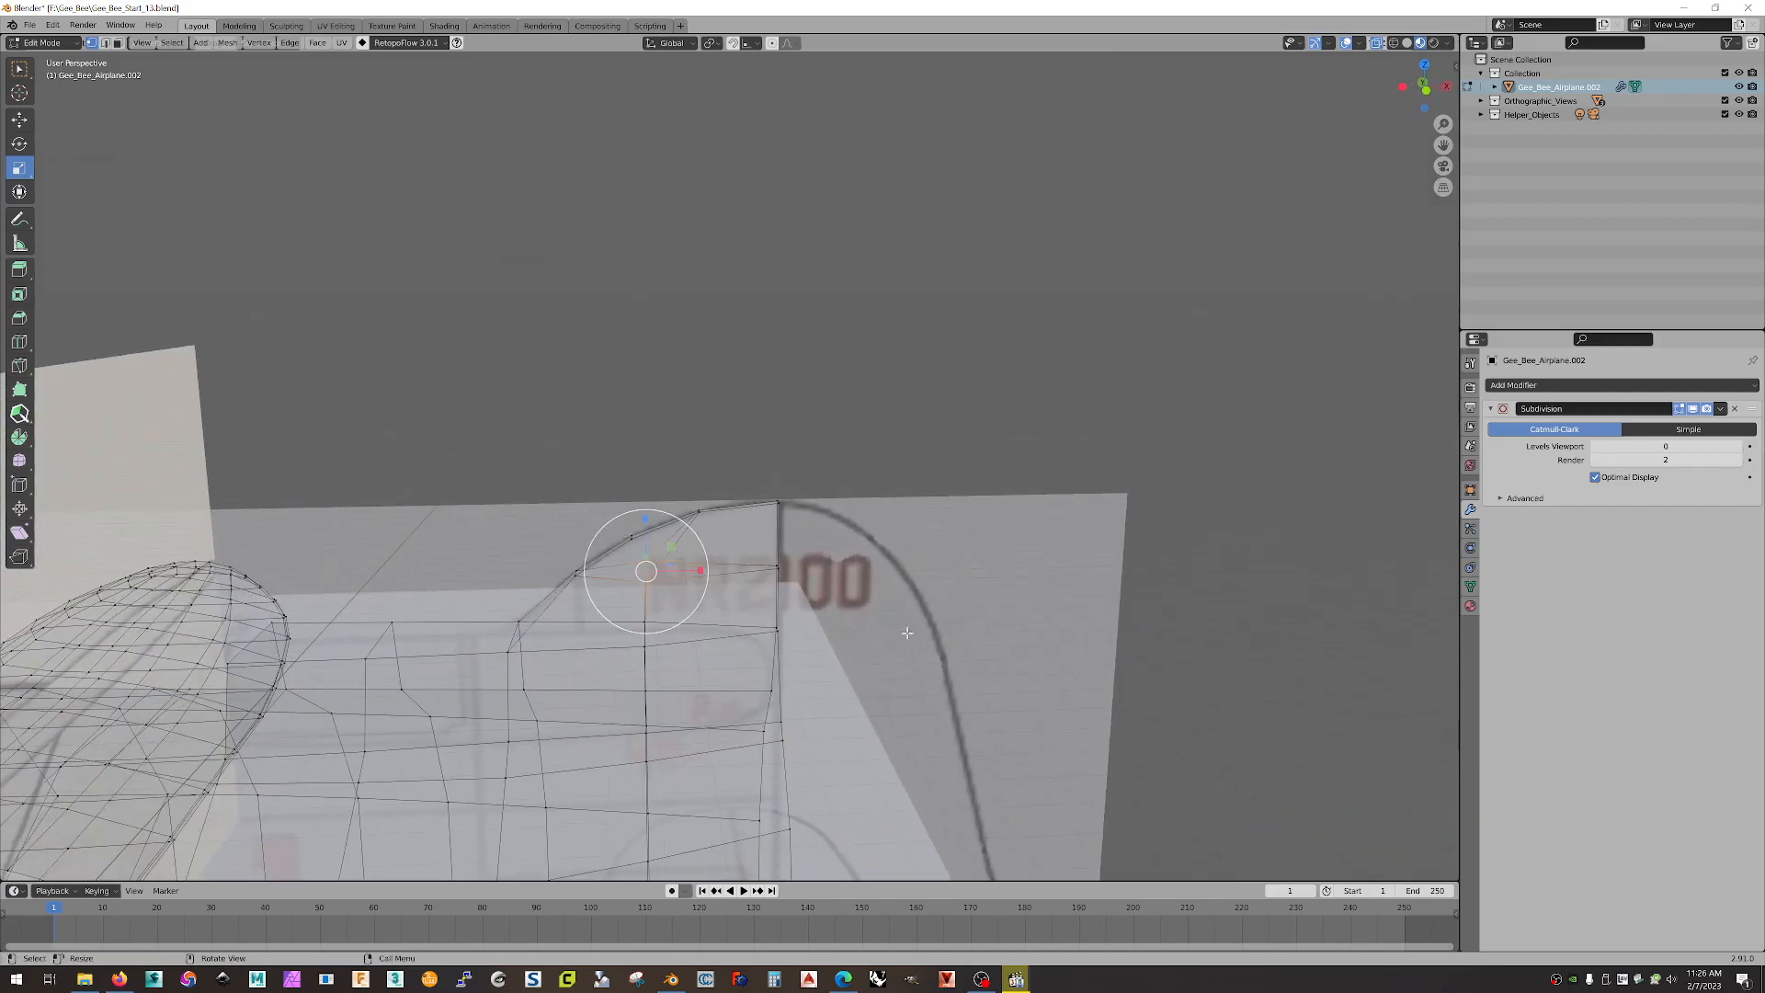
{"action": "middle_click_drag", "start_coordinate": [919, 623], "coordinate": [767, 636]}
{"action": "left_click_drag", "start_coordinate": [793, 541], "coordinate": [752, 545]}
{"action": "middle_click_drag", "start_coordinate": [781, 541], "coordinate": [1056, 469]}
{"action": "middle_click_drag", "start_coordinate": [913, 620], "coordinate": [808, 638]}
Step: Open the museum photo in the Comparison\Rear folder, examine how the fin blends into the fuselage, and return to Blender
{"action": "left_click", "coordinate": [87, 979]}
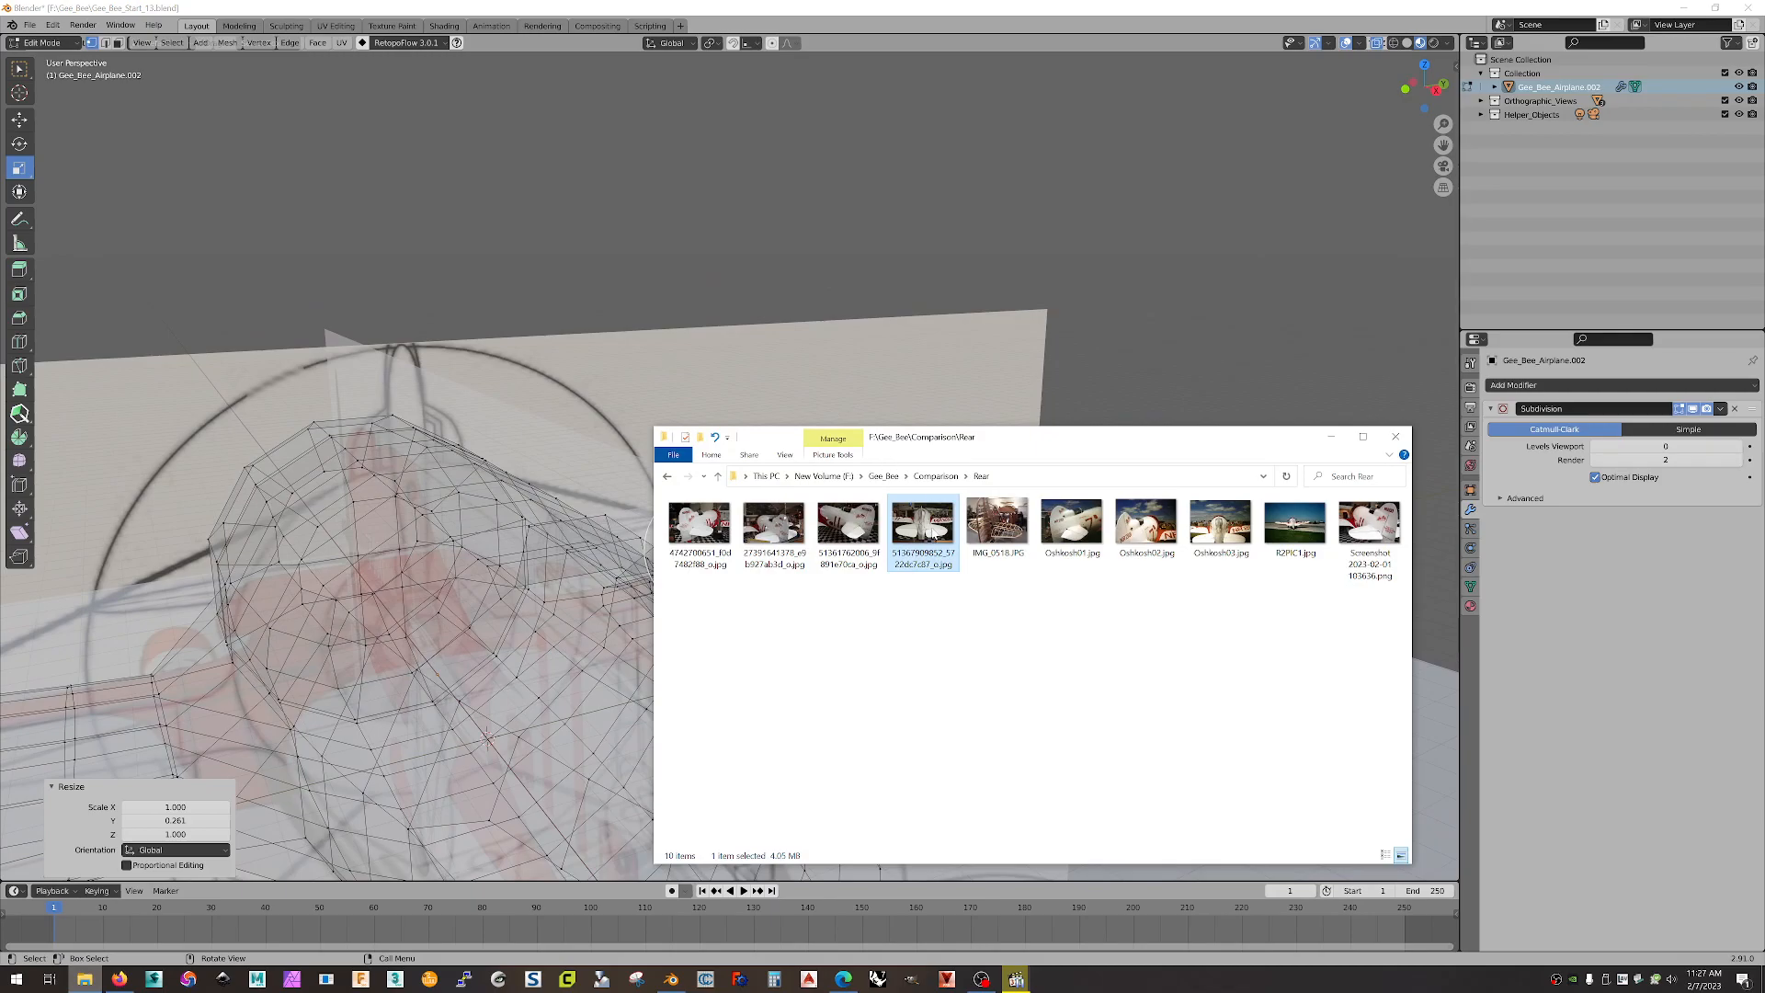
{"action": "double_click", "coordinate": [933, 533]}
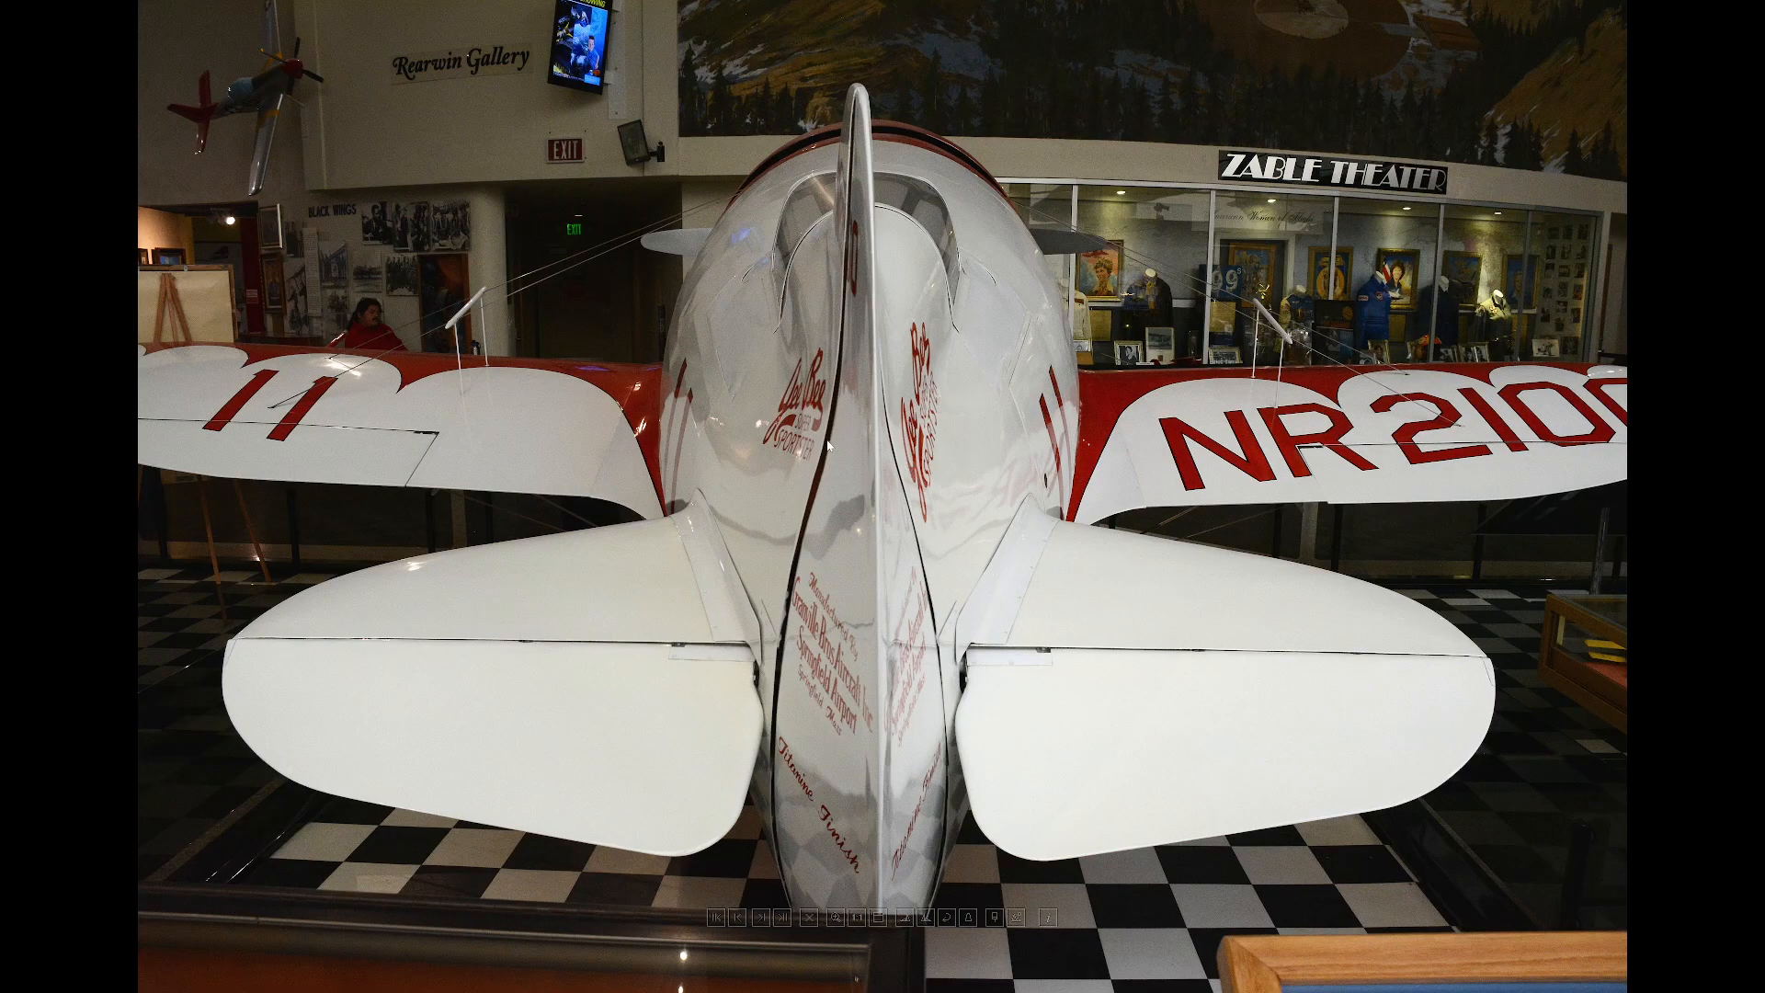
{"action": "key", "text": "Escape"}
{"action": "left_click", "coordinate": [918, 219]}
Step: Select the vertices at the fin's base where it meets the fuselage and scale them along Y to about 0.55
{"action": "middle_click_drag", "start_coordinate": [865, 322], "coordinate": [917, 295]}
{"action": "left_click_drag", "start_coordinate": [843, 706], "coordinate": [758, 748]}
{"action": "middle_click_drag", "start_coordinate": [896, 689], "coordinate": [820, 734]}
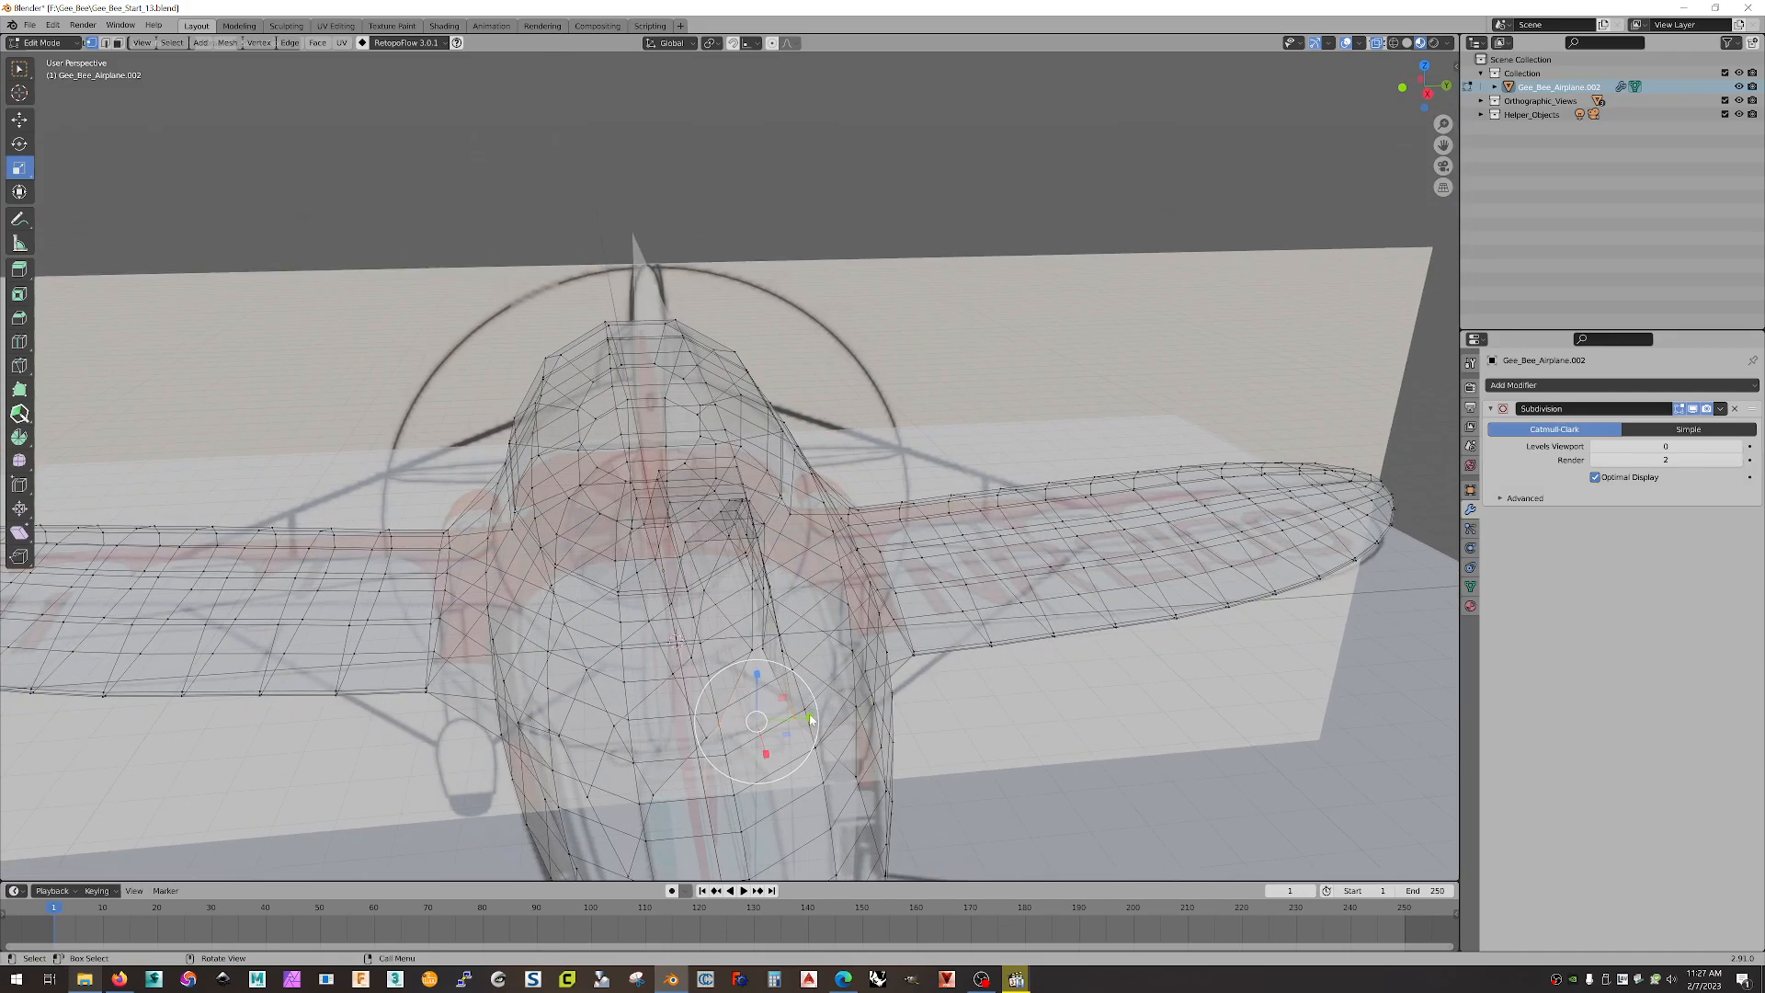
{"action": "left_click_drag", "start_coordinate": [810, 719], "coordinate": [781, 720]}
{"action": "mouse_move", "coordinate": [781, 720]}
{"action": "middle_mouse_down"}
{"action": "mouse_move", "coordinate": [868, 762]}
{"action": "mouse_move", "coordinate": [897, 711]}
{"action": "mouse_move", "coordinate": [1030, 723]}
{"action": "mouse_move", "coordinate": [969, 690]}
{"action": "mouse_move", "coordinate": [1007, 666]}
{"action": "mouse_move", "coordinate": [847, 658]}
{"action": "mouse_move", "coordinate": [846, 697]}
{"action": "mouse_move", "coordinate": [855, 685]}
{"action": "mouse_move", "coordinate": [858, 670]}
{"action": "mouse_move", "coordinate": [801, 728]}
{"action": "middle_mouse_up"}
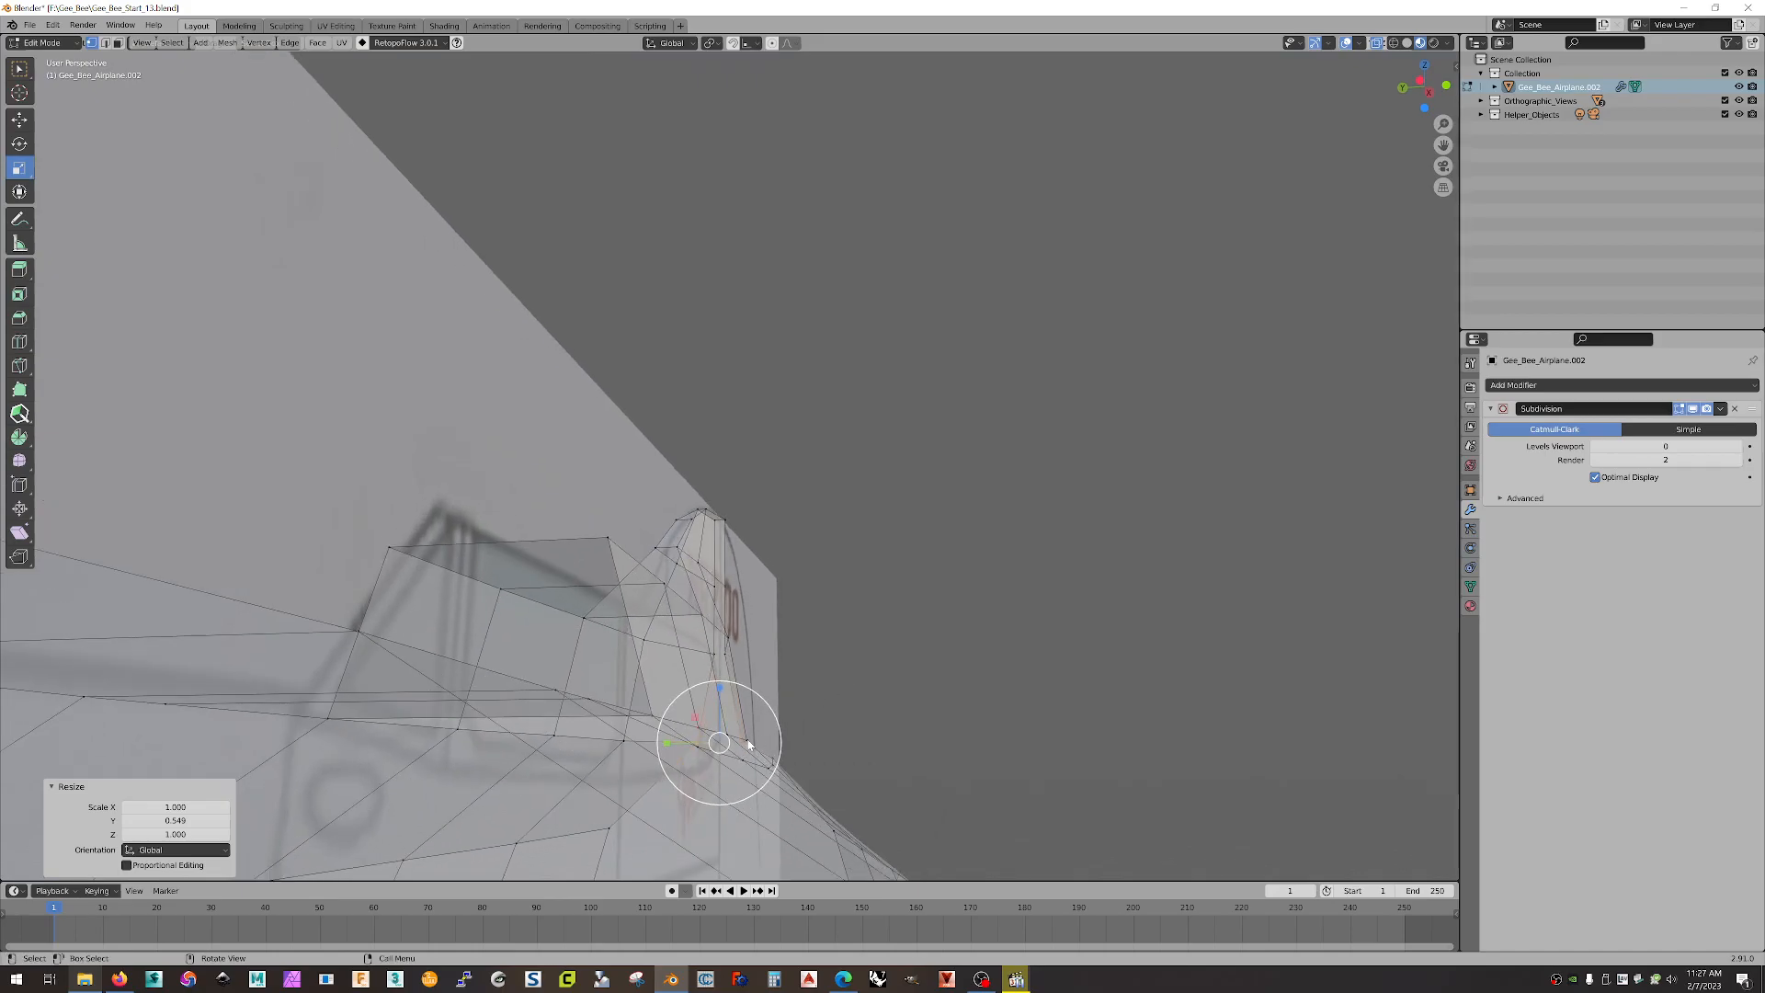
Step: Raise the narrowed vertices at the fin's base slightly along Z with the Move tool
{"action": "key", "text": "w"}
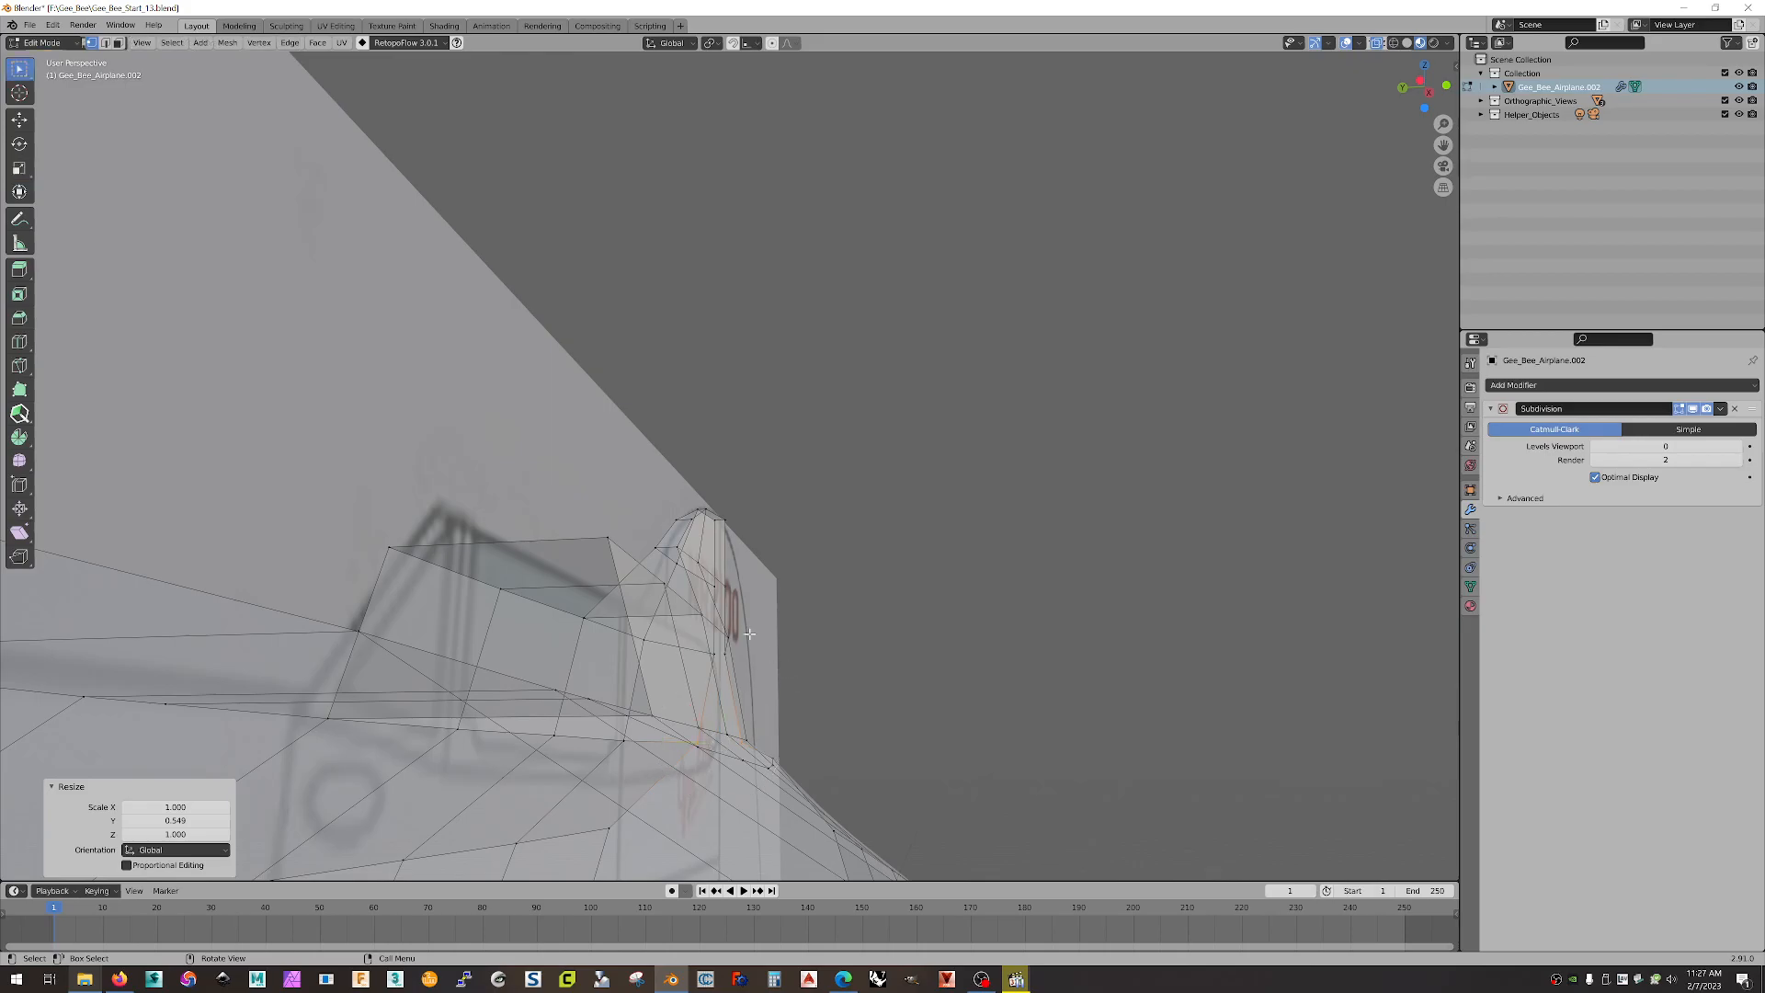
{"action": "left_click", "coordinate": [19, 119]}
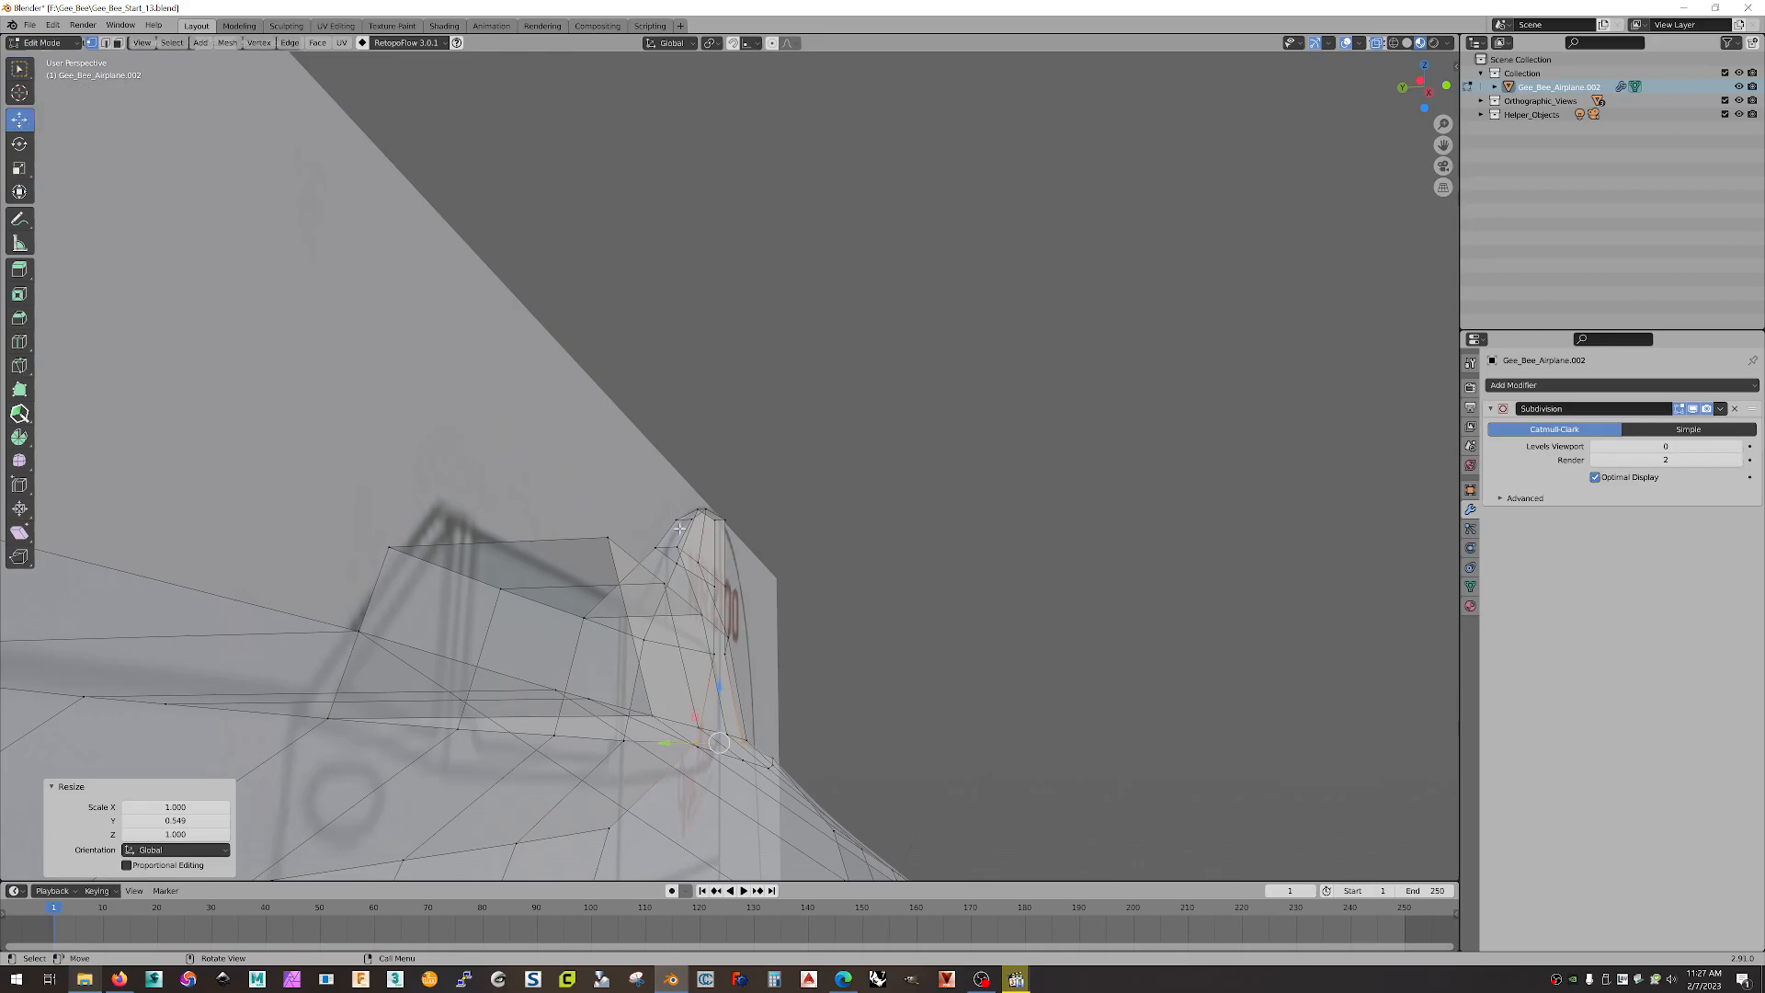
{"action": "left_click_drag", "start_coordinate": [721, 690], "coordinate": [727, 672]}
{"action": "left_click_drag", "start_coordinate": [718, 678], "coordinate": [727, 673]}
{"action": "middle_click_drag", "start_coordinate": [1015, 686], "coordinate": [896, 763]}
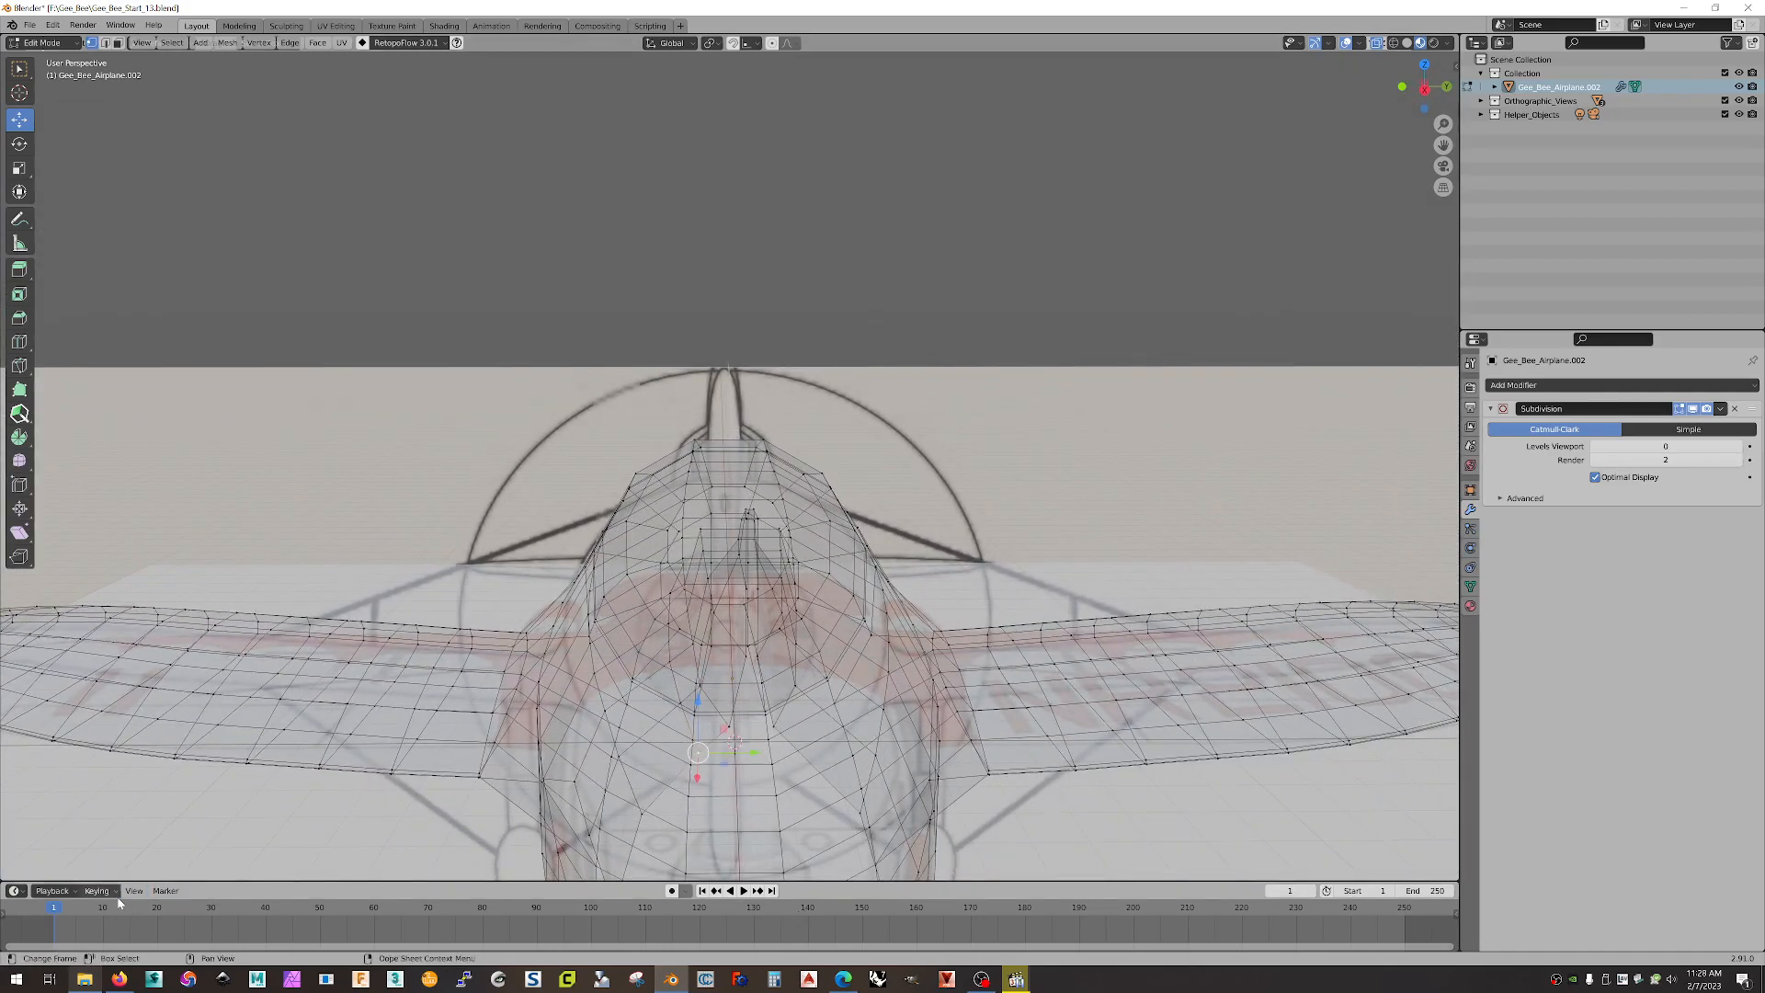
Step: Compare the fuselage top with the rear museum photo again and switch back to Blender
{"action": "left_click", "coordinate": [84, 979]}
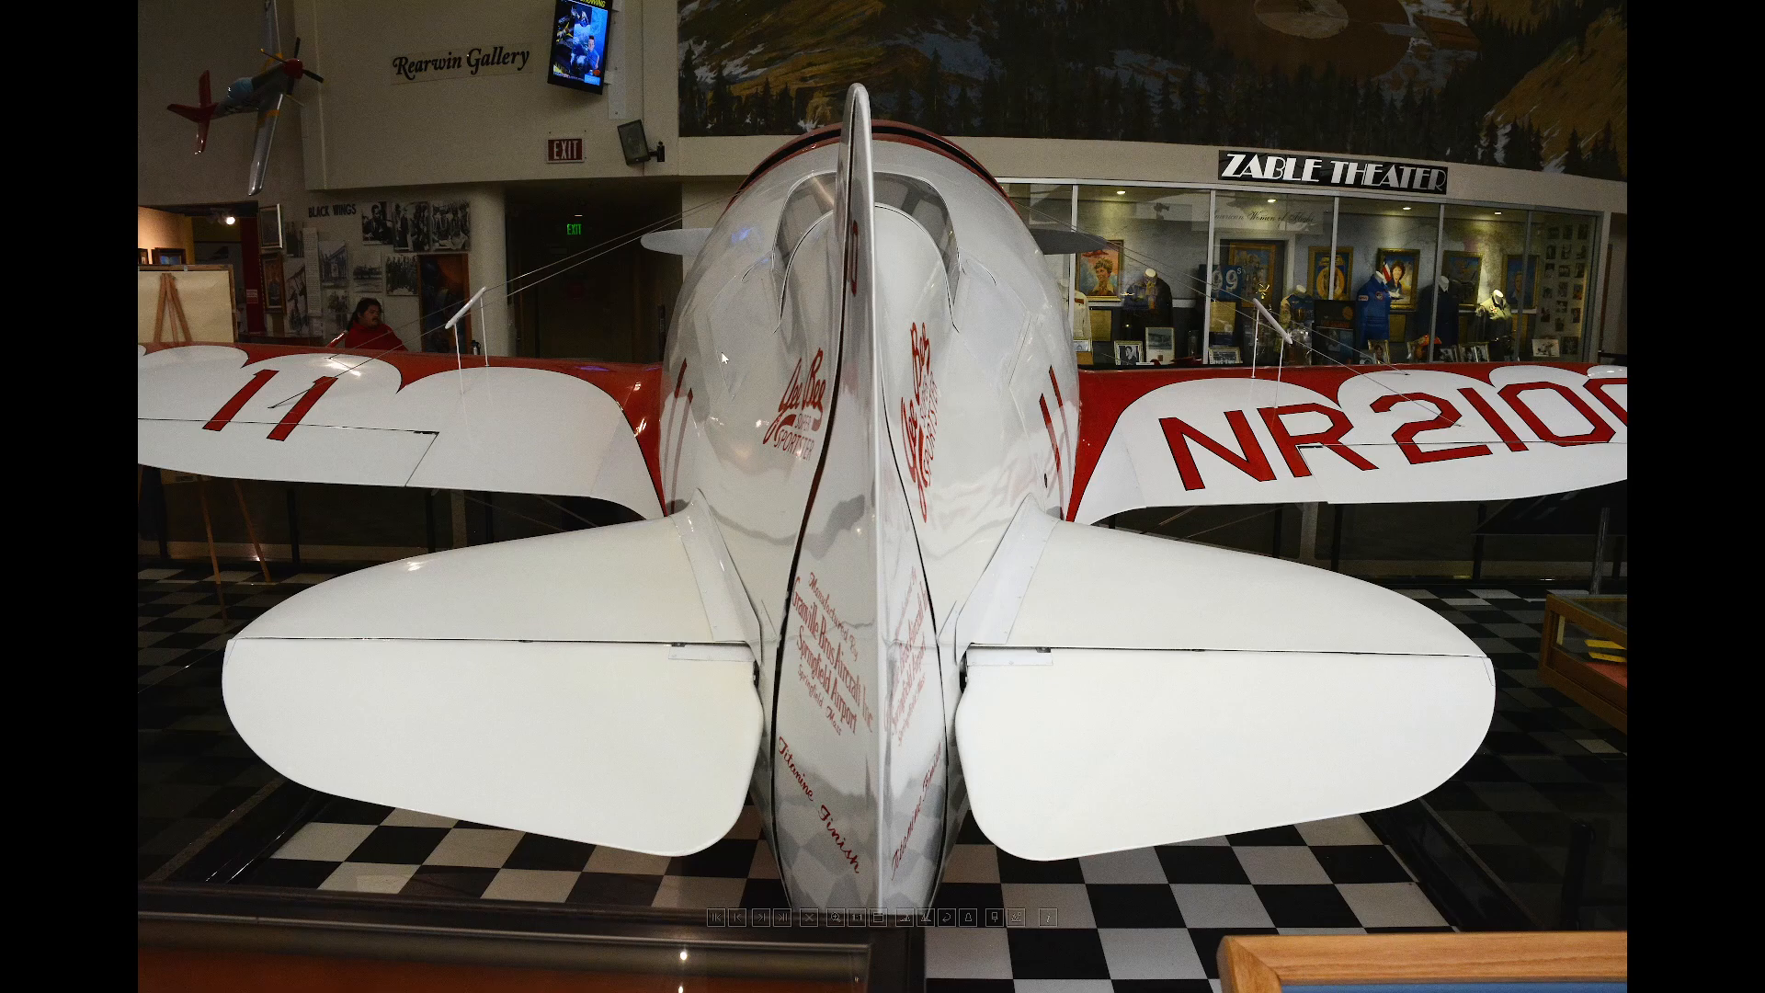
{"action": "key", "text": "alt+Tab"}
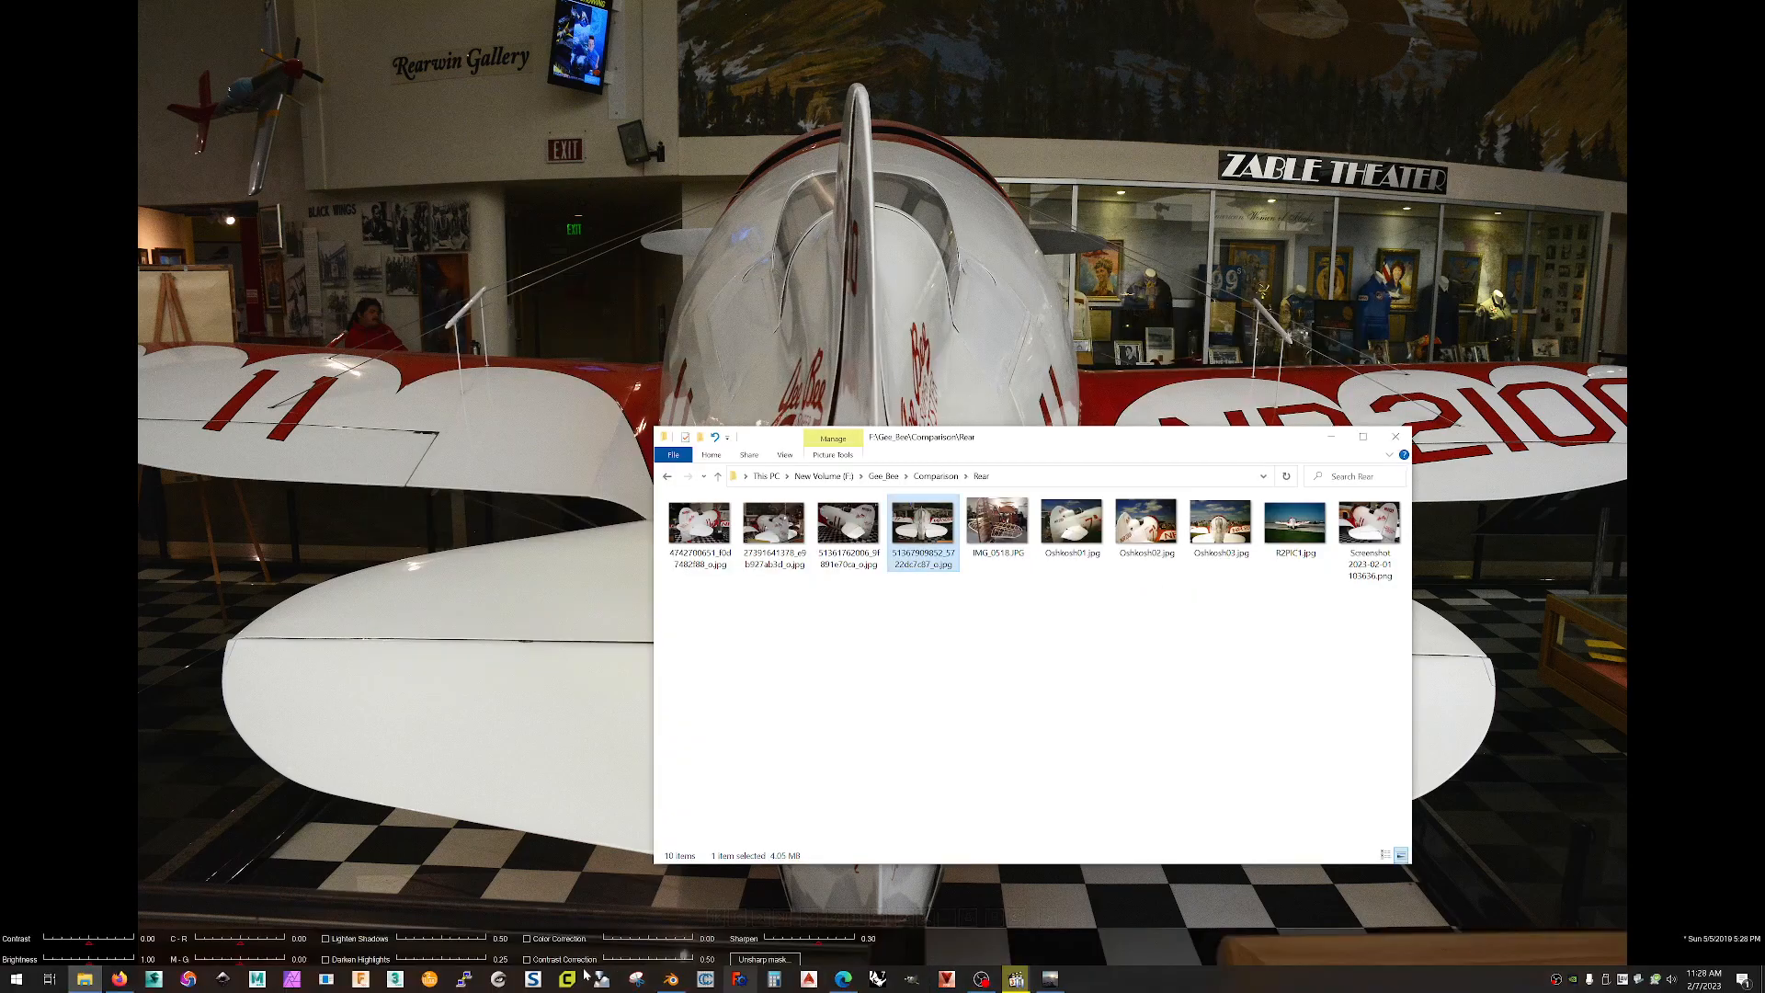
{"action": "left_click", "coordinate": [670, 980]}
Step: Move the selected vertices on the rear fuselage top about 0.24 m along Y, then narrow the selection by scaling along Y
{"action": "middle_click_drag", "start_coordinate": [791, 551], "coordinate": [781, 620]}
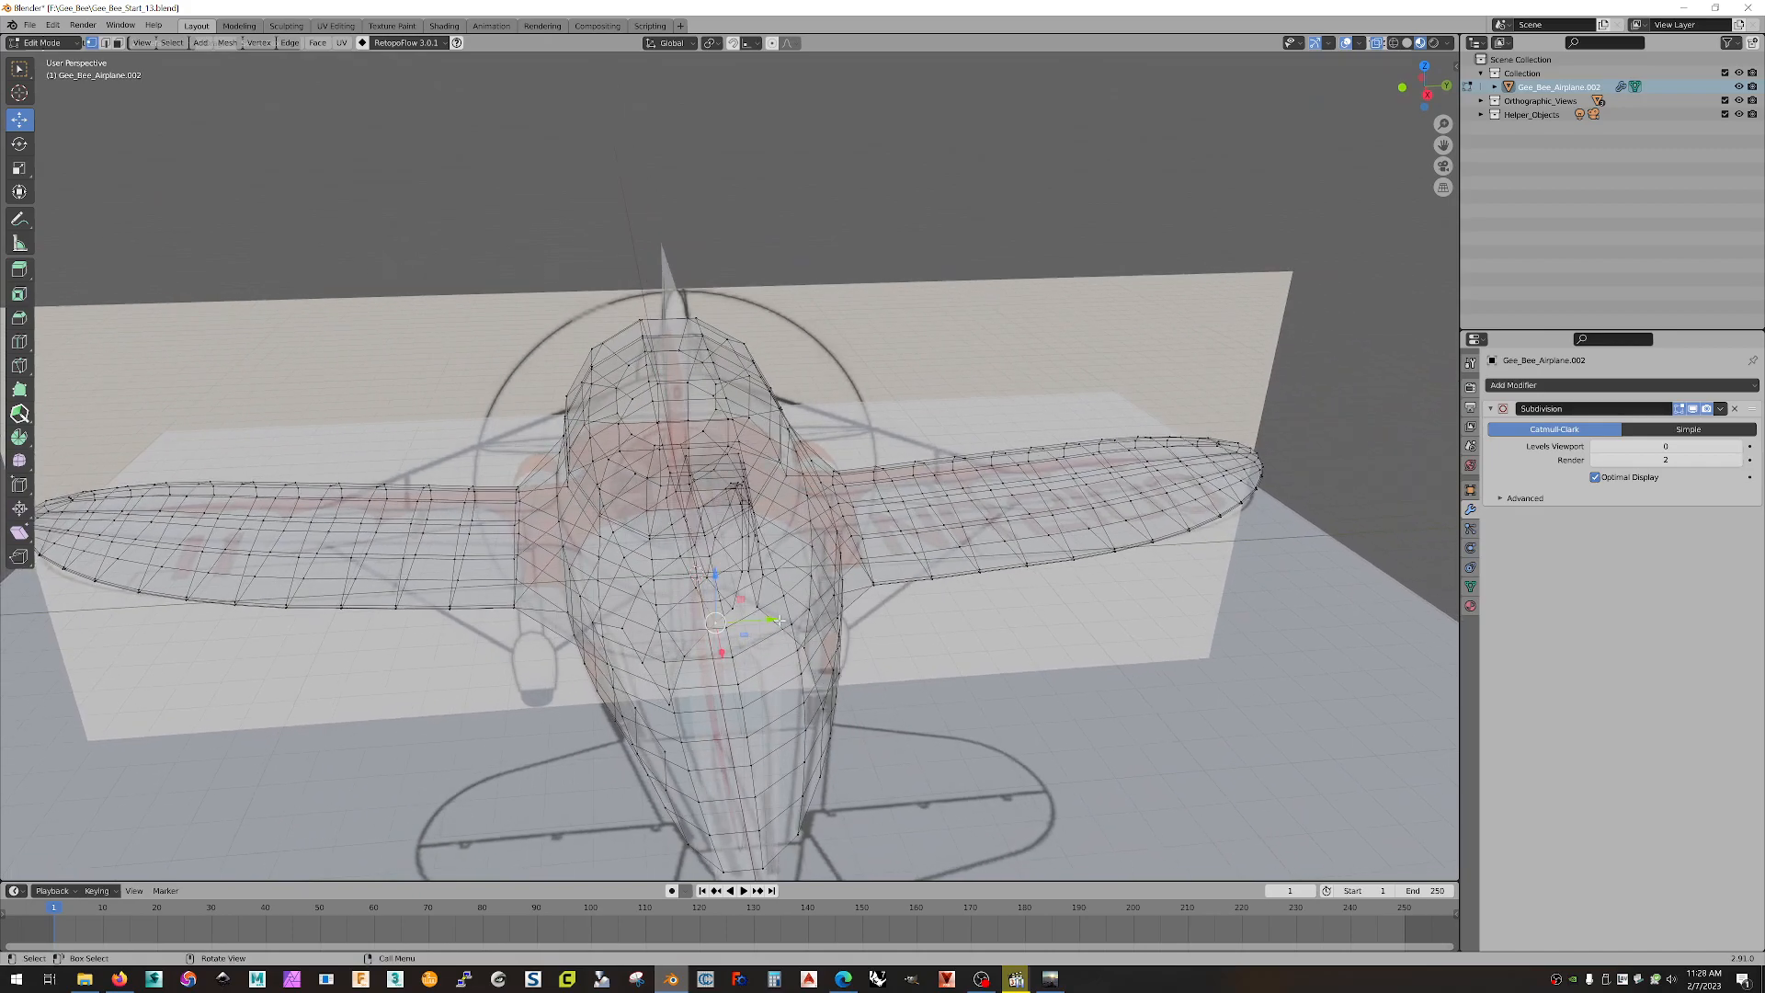
{"action": "key", "text": "g"}
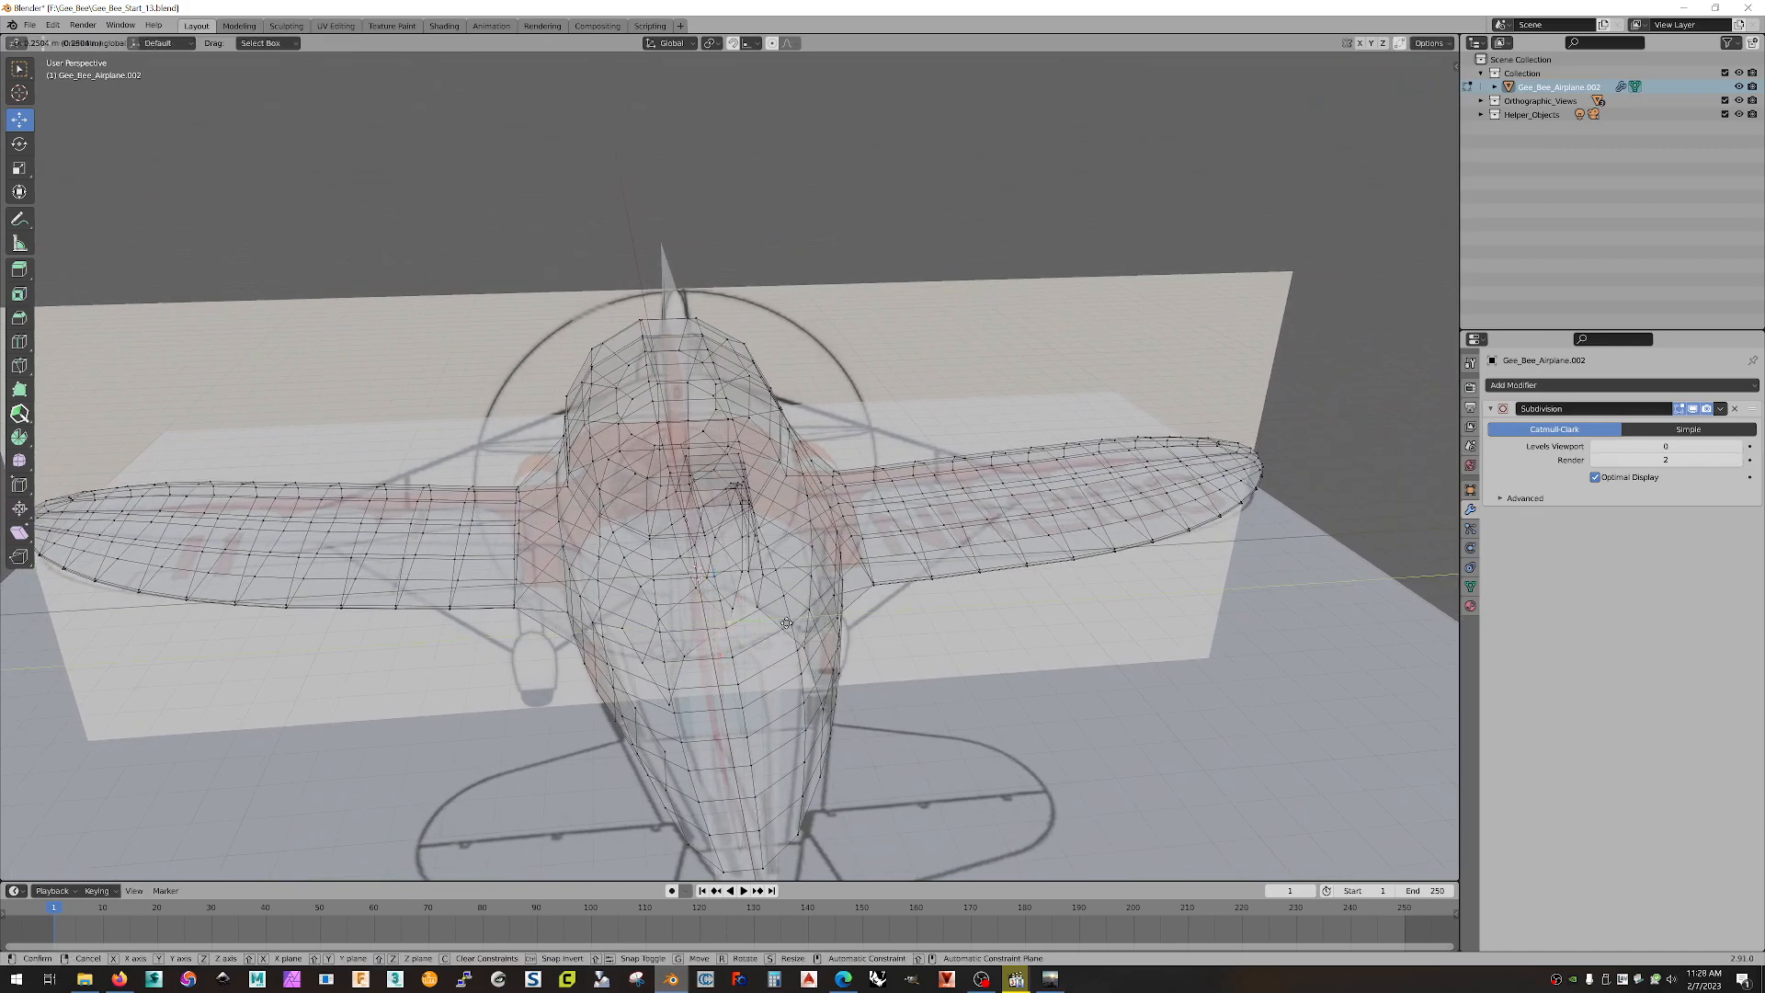
{"action": "left_click", "coordinate": [787, 623]}
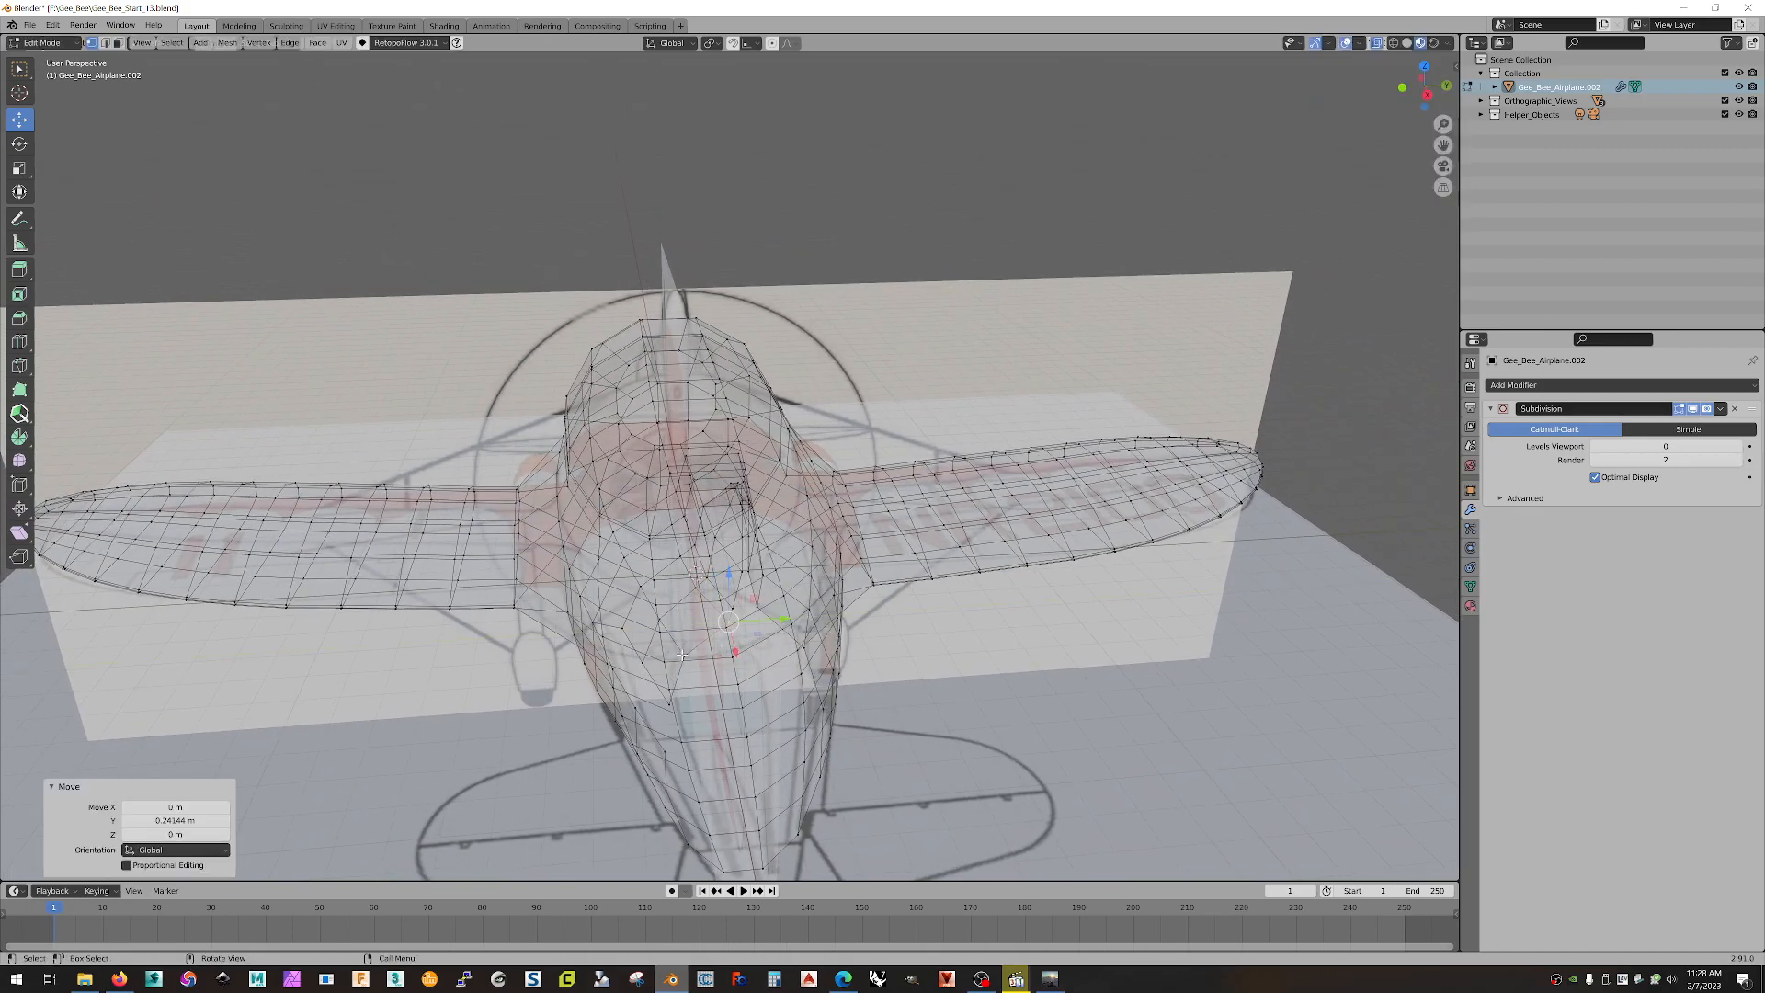
{"action": "middle_click_drag", "start_coordinate": [681, 654], "coordinate": [180, 208]}
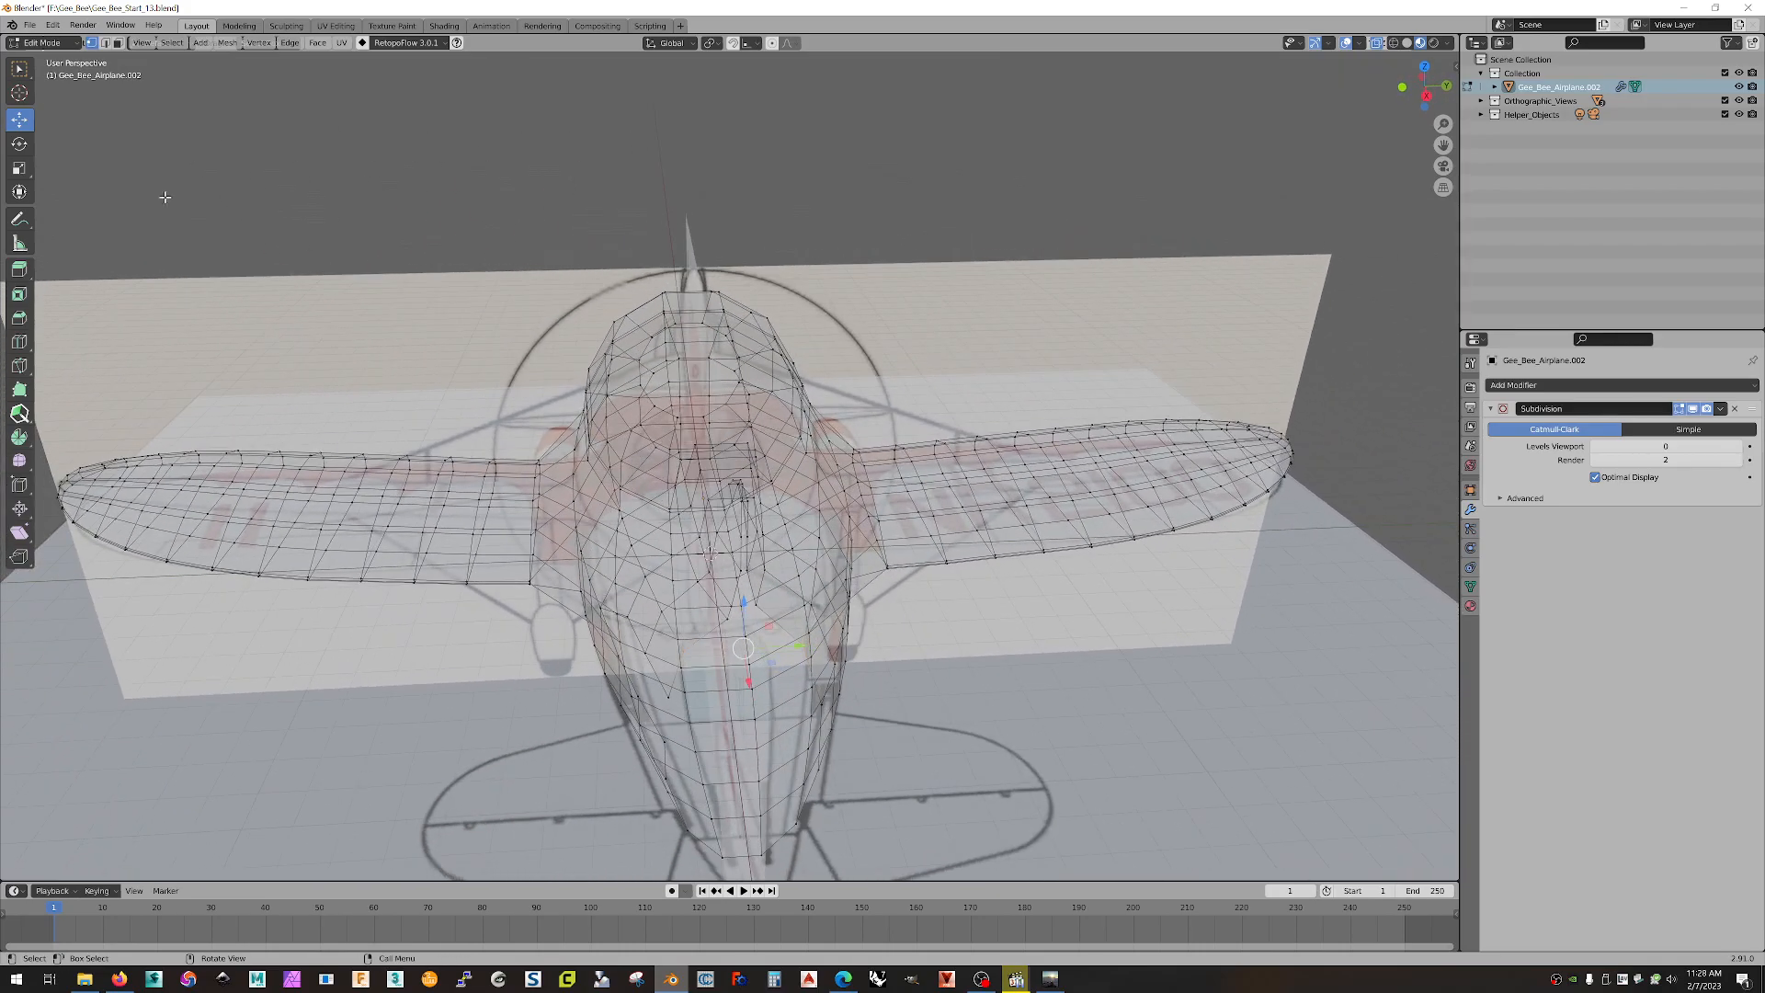
{"action": "left_click", "coordinate": [18, 167]}
{"action": "left_click_drag", "start_coordinate": [796, 646], "coordinate": [760, 648]}
Step: Select the single vertex on the upper rear fuselage beside the fin and move it about 0.88 m along Y toward the centre
{"action": "left_click", "coordinate": [819, 705]}
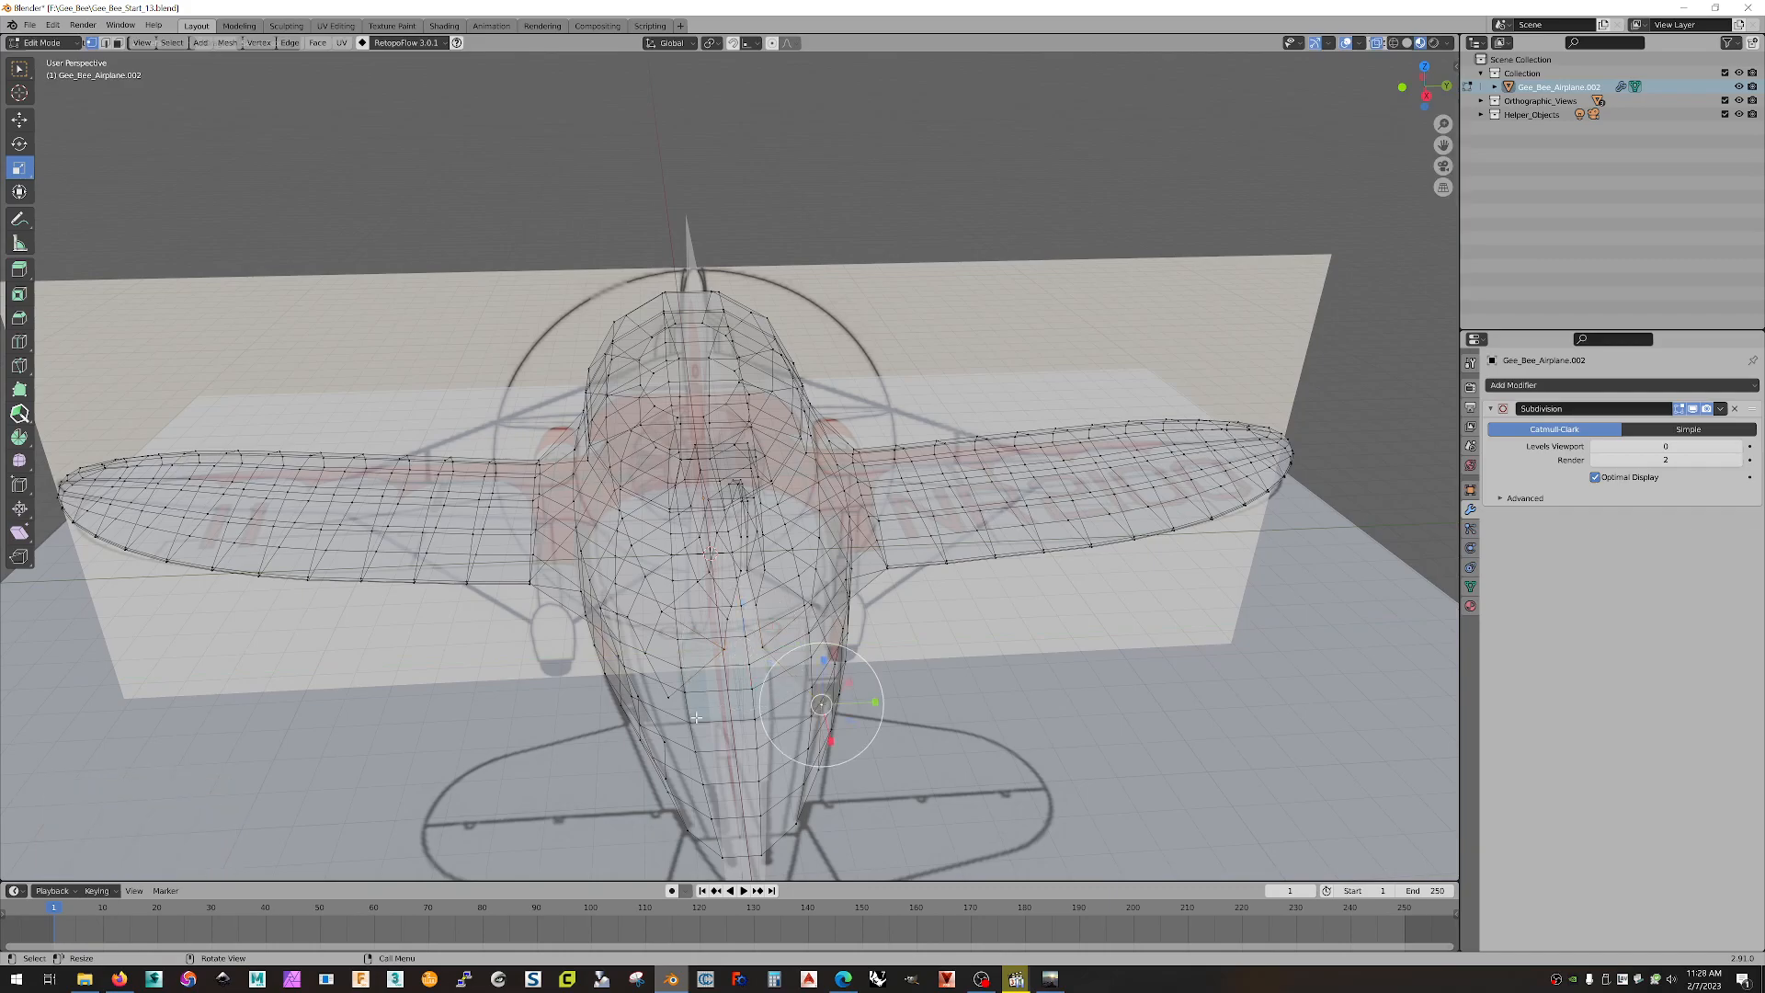
{"action": "middle_click_drag", "start_coordinate": [665, 715], "coordinate": [681, 702]}
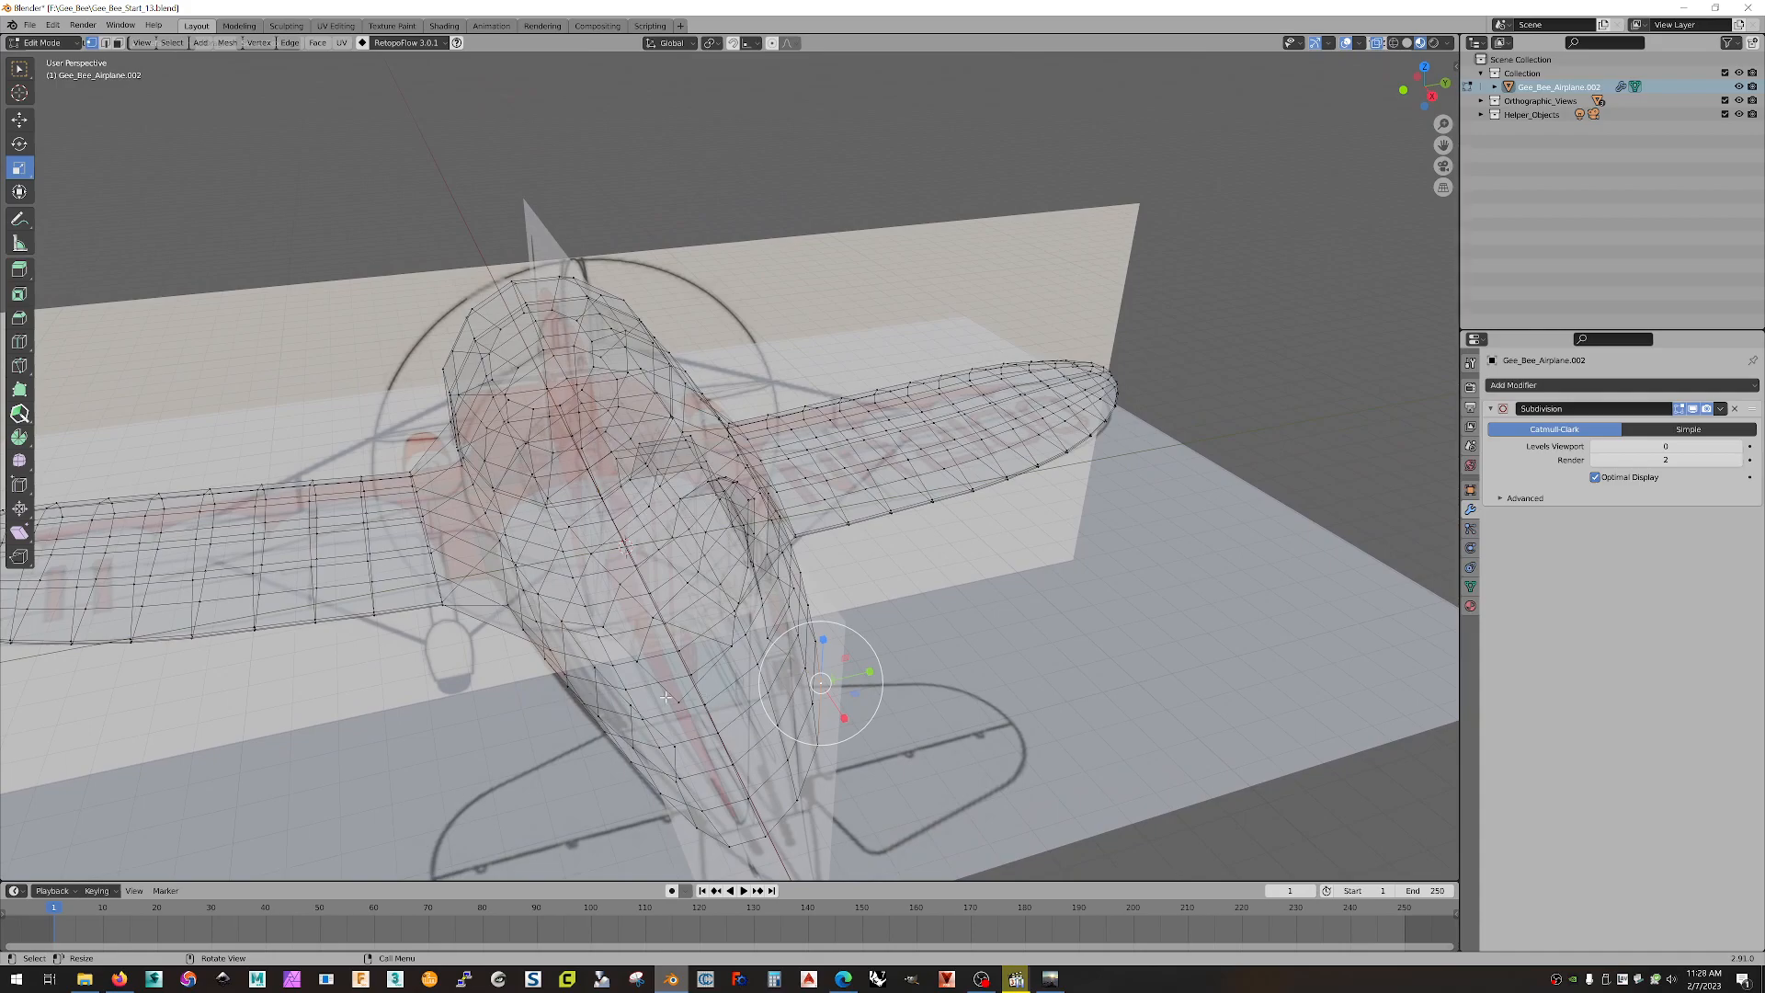
{"action": "left_click", "coordinate": [677, 701]}
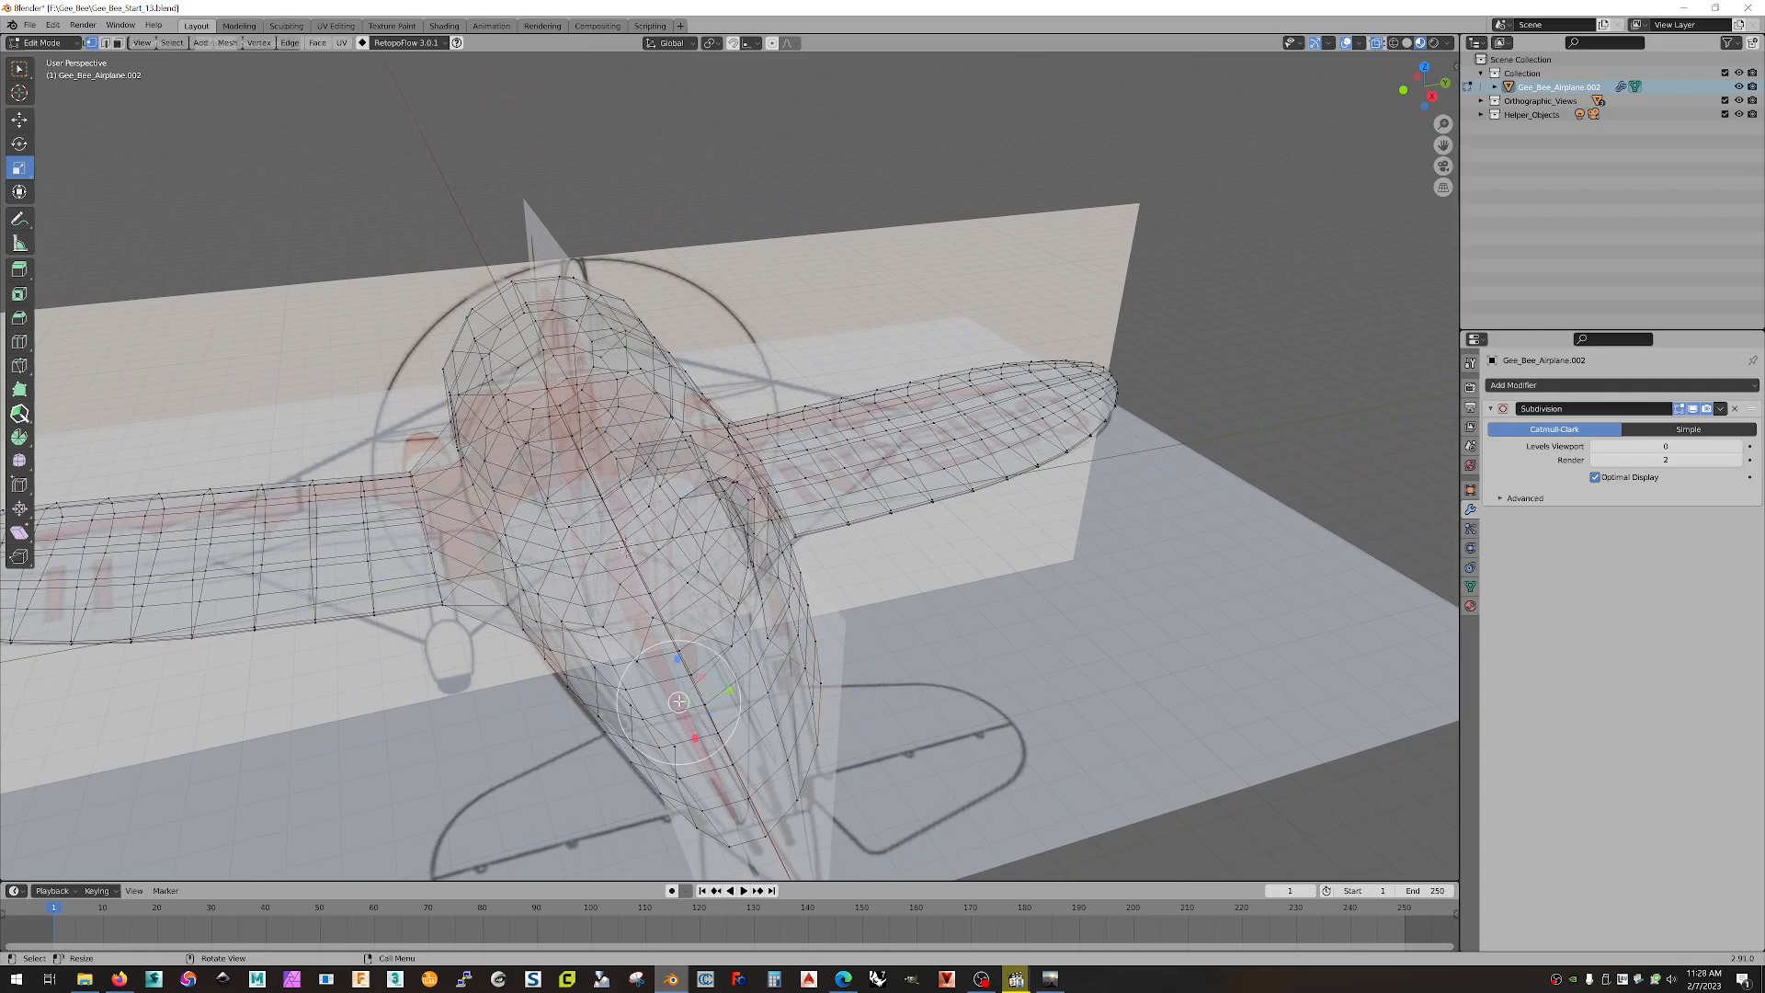
{"action": "left_click", "coordinate": [20, 120]}
{"action": "middle_click_drag", "start_coordinate": [643, 680], "coordinate": [735, 701]}
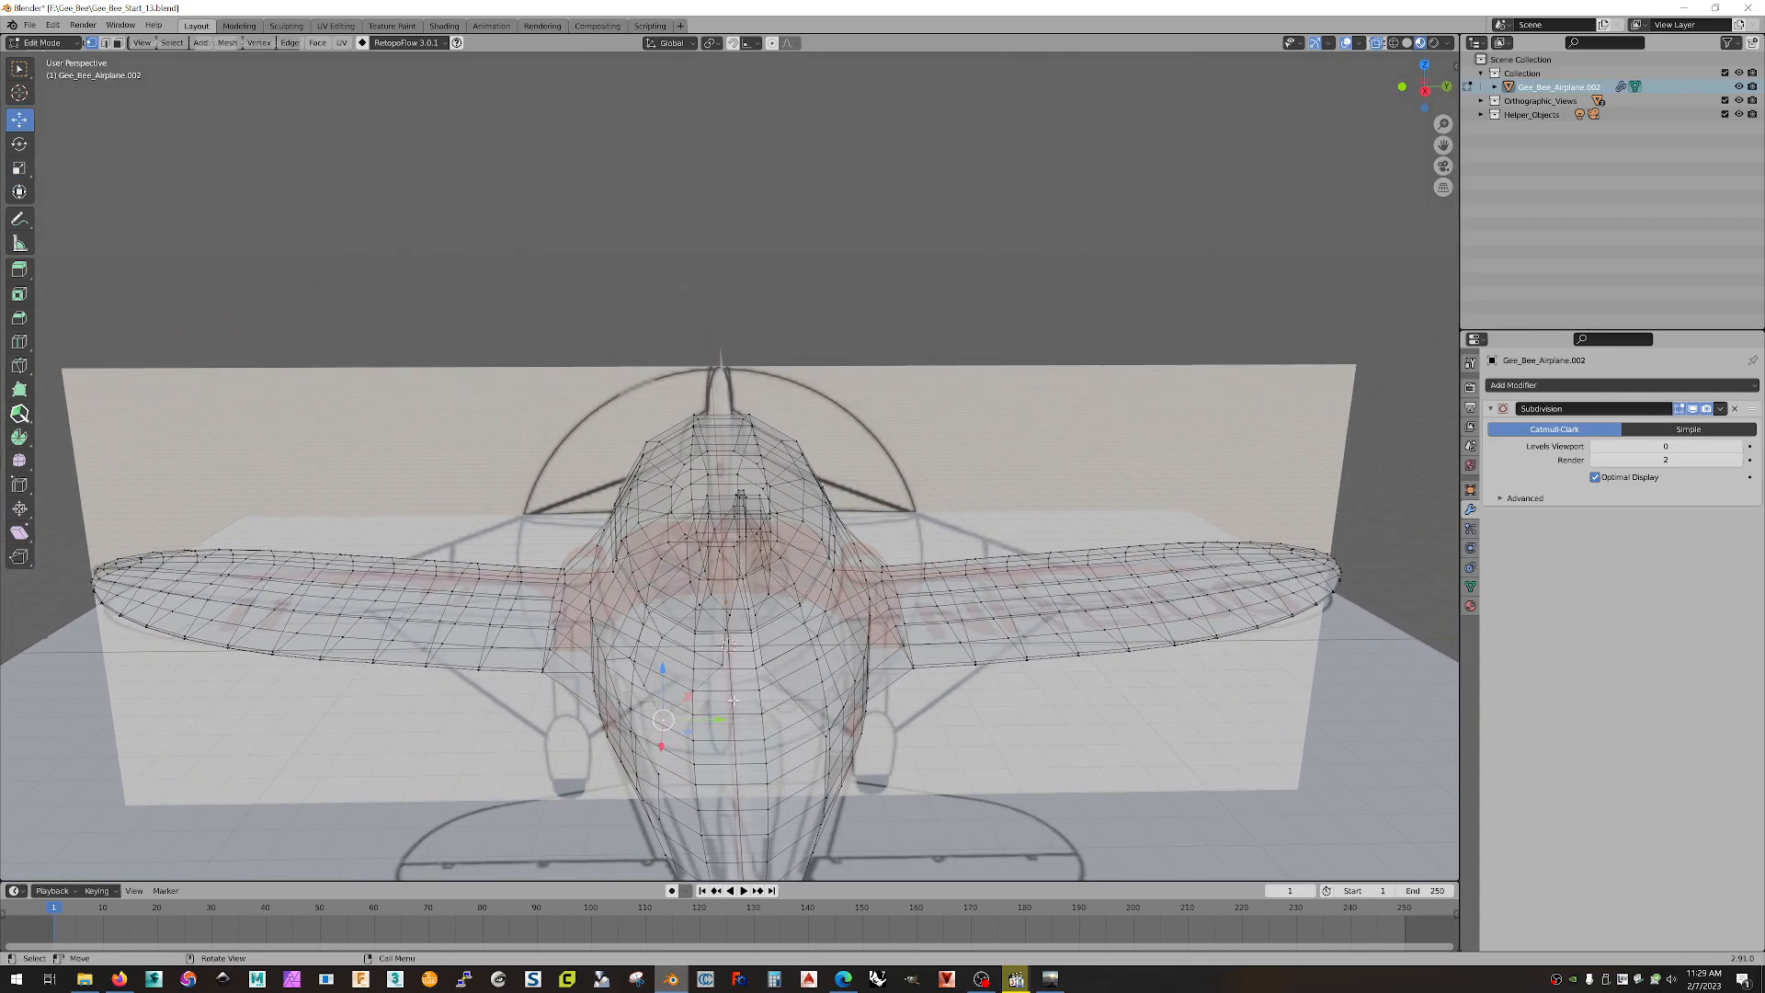
{"action": "key", "text": "g"}
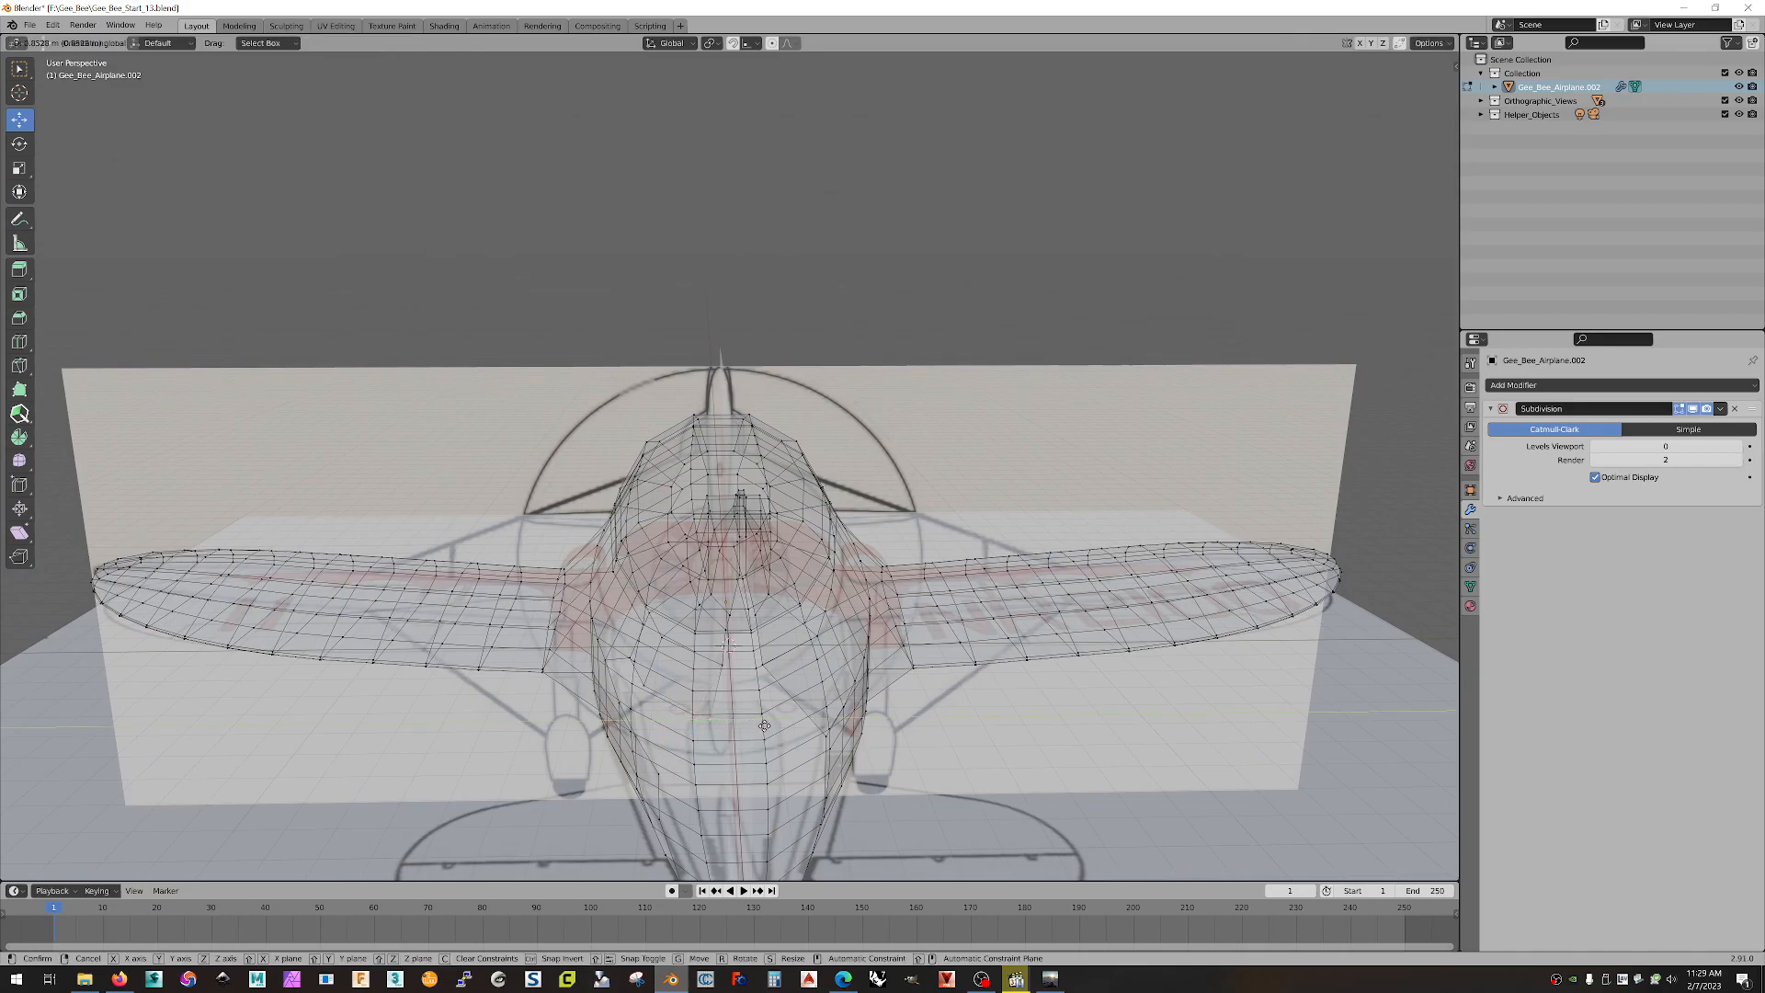
{"action": "left_click", "coordinate": [765, 726]}
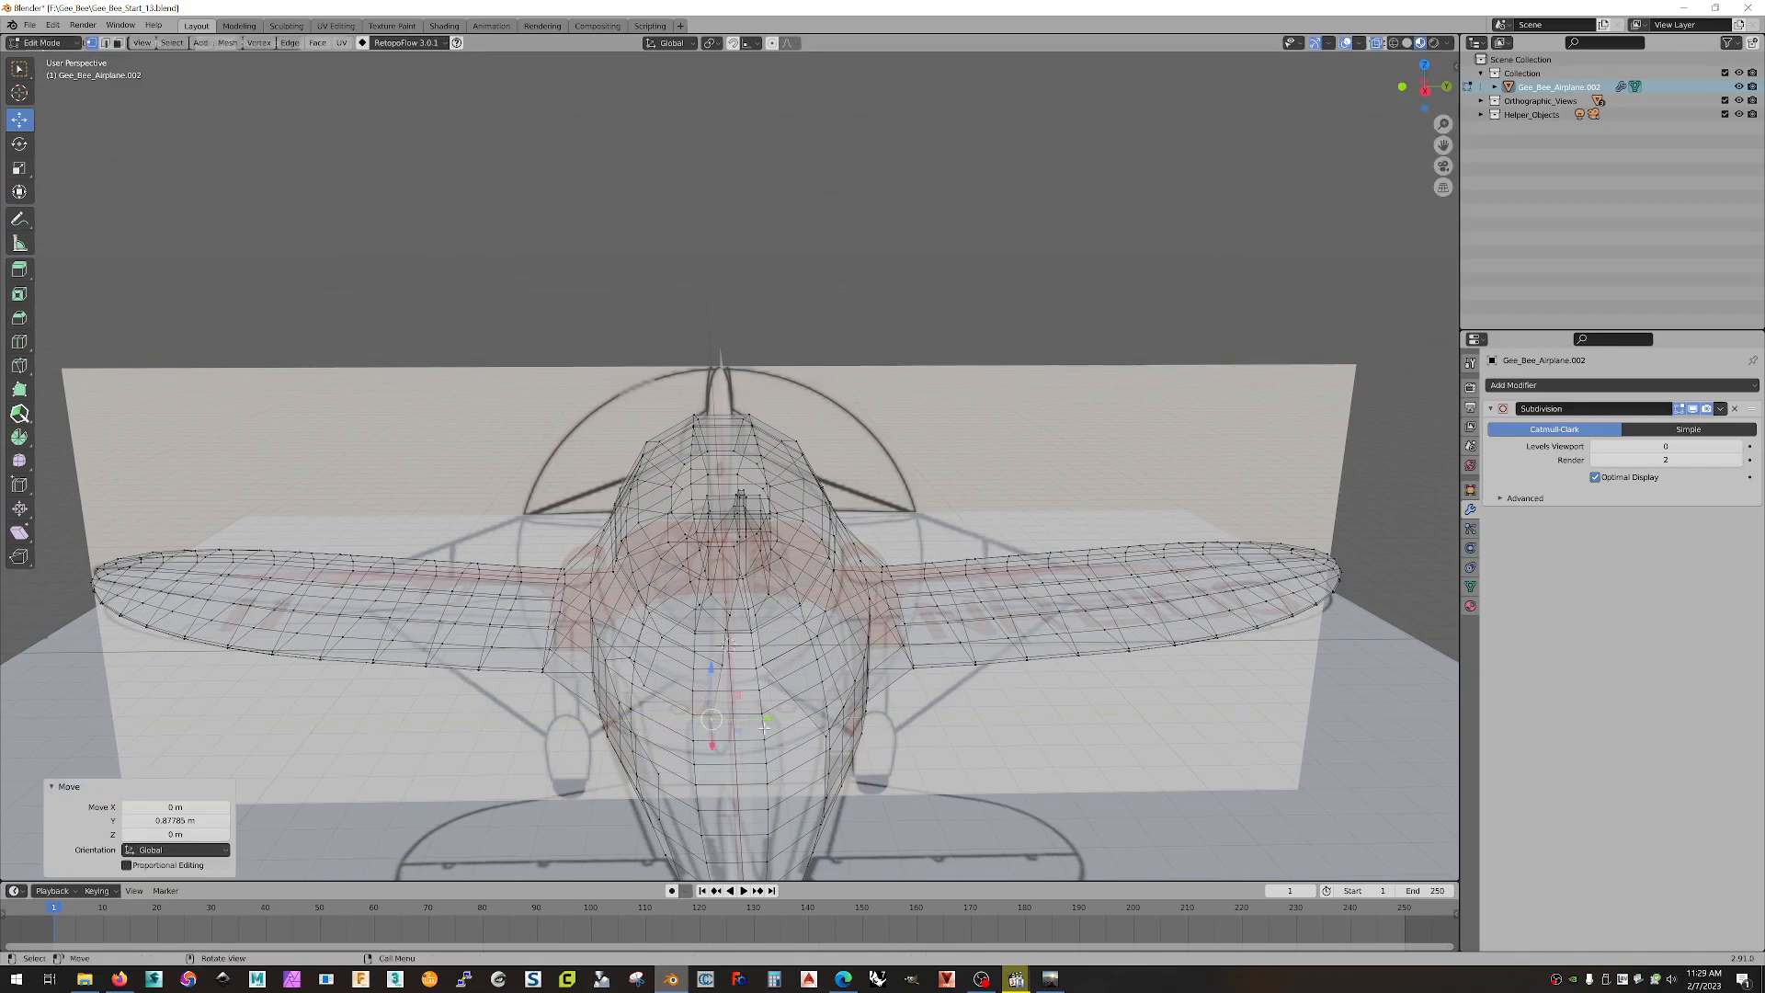
Step: Move the next vertices farther back along that side of the fuselage inward along Y, toward the fin's base
{"action": "left_click", "coordinate": [658, 773]}
{"action": "left_click", "coordinate": [658, 798]}
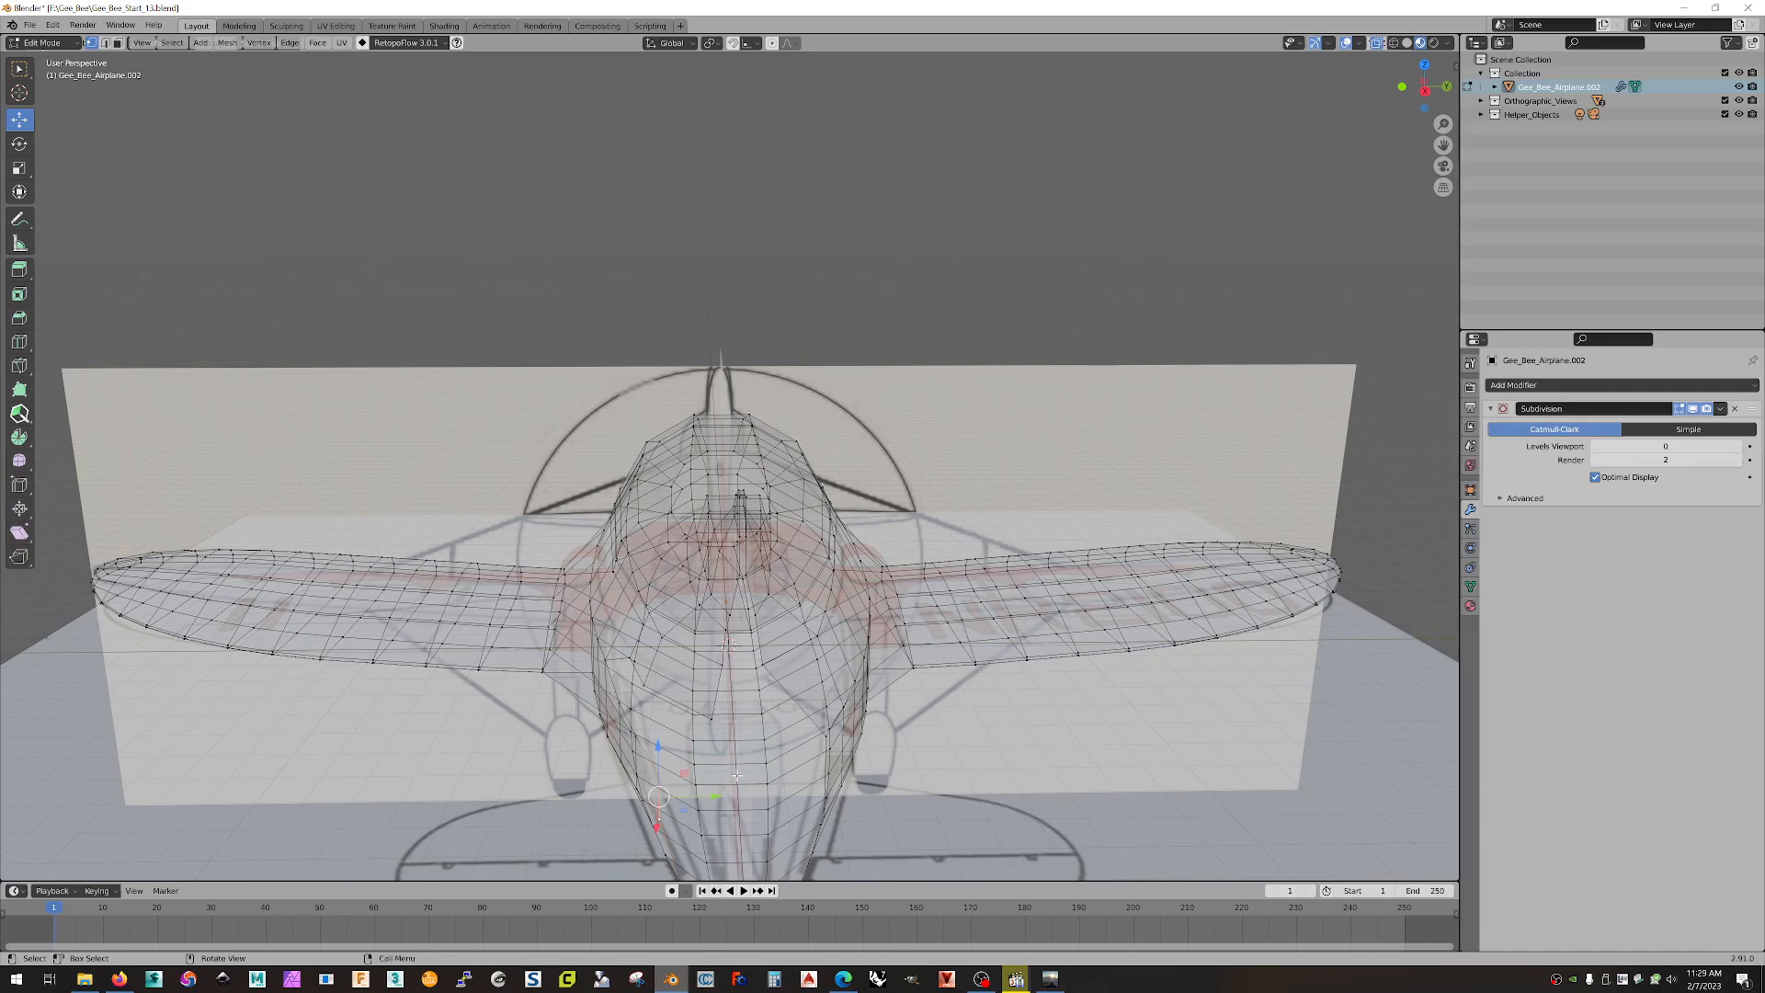
{"action": "key", "text": "g"}
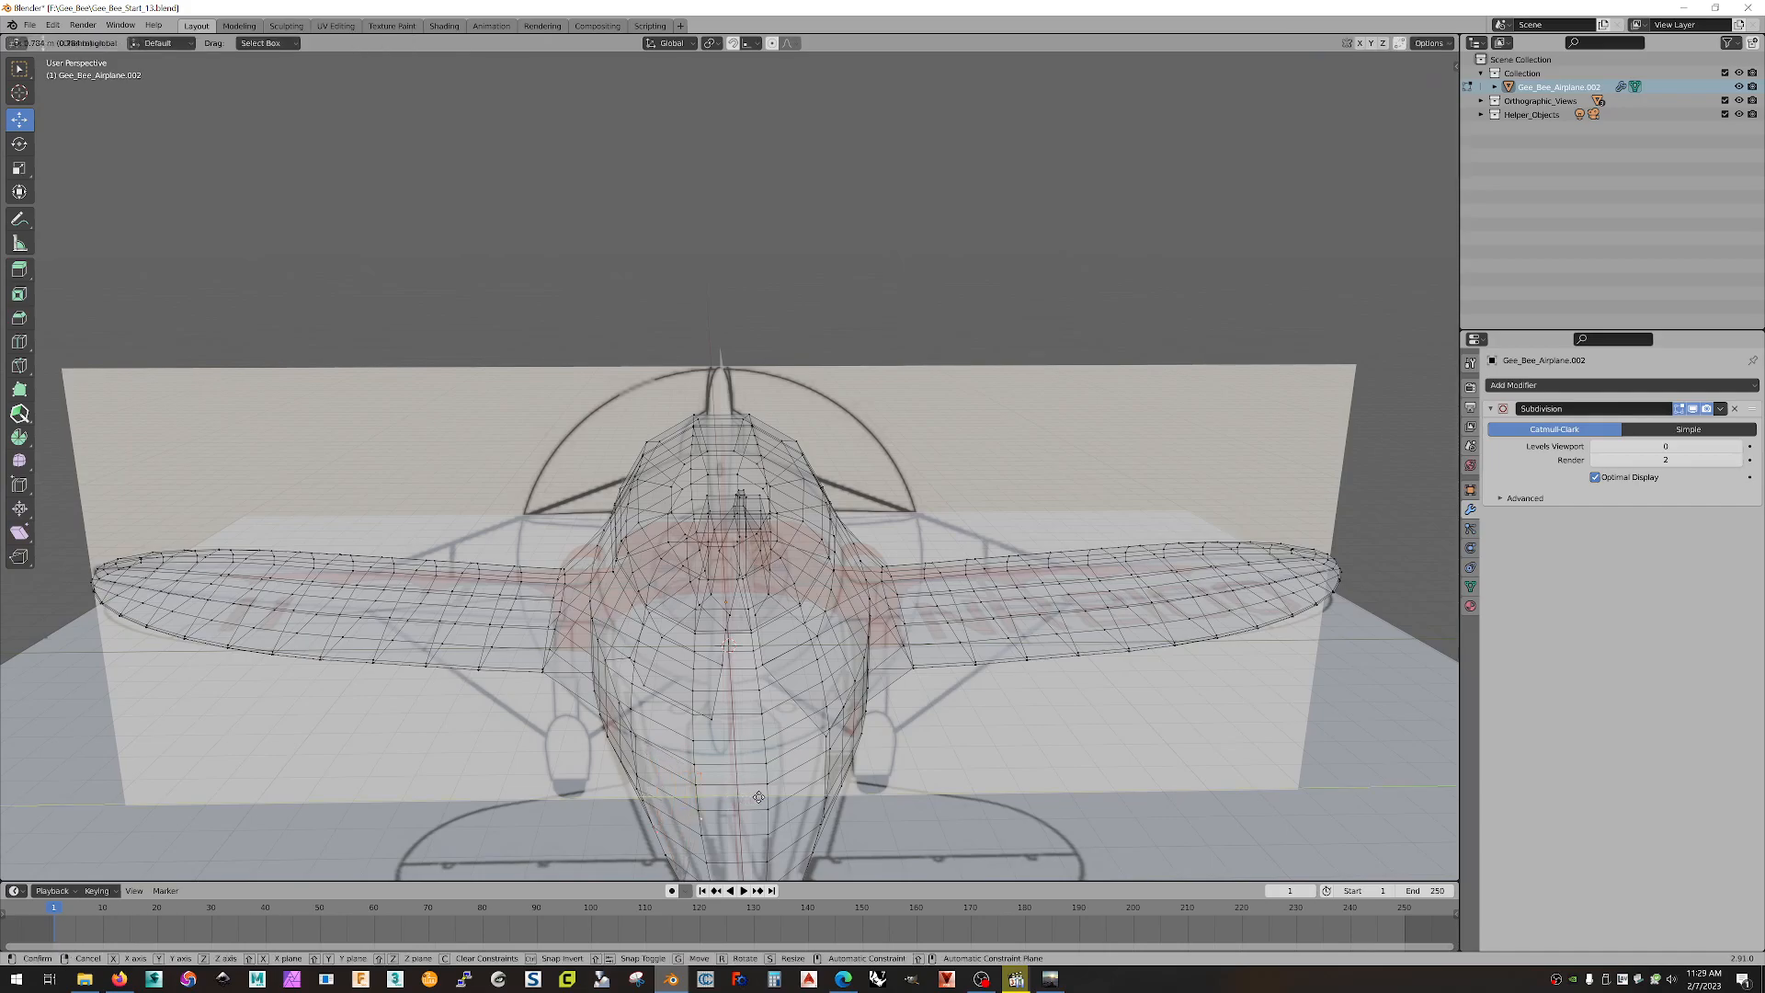
{"action": "left_click", "coordinate": [754, 798]}
{"action": "scroll", "coordinate": [755, 797], "scroll_direction": "down", "scroll_amount": 2}
{"action": "middle_click_drag", "start_coordinate": [901, 726], "coordinate": [758, 714]}
{"action": "left_click_drag", "start_coordinate": [758, 715], "coordinate": [774, 716]}
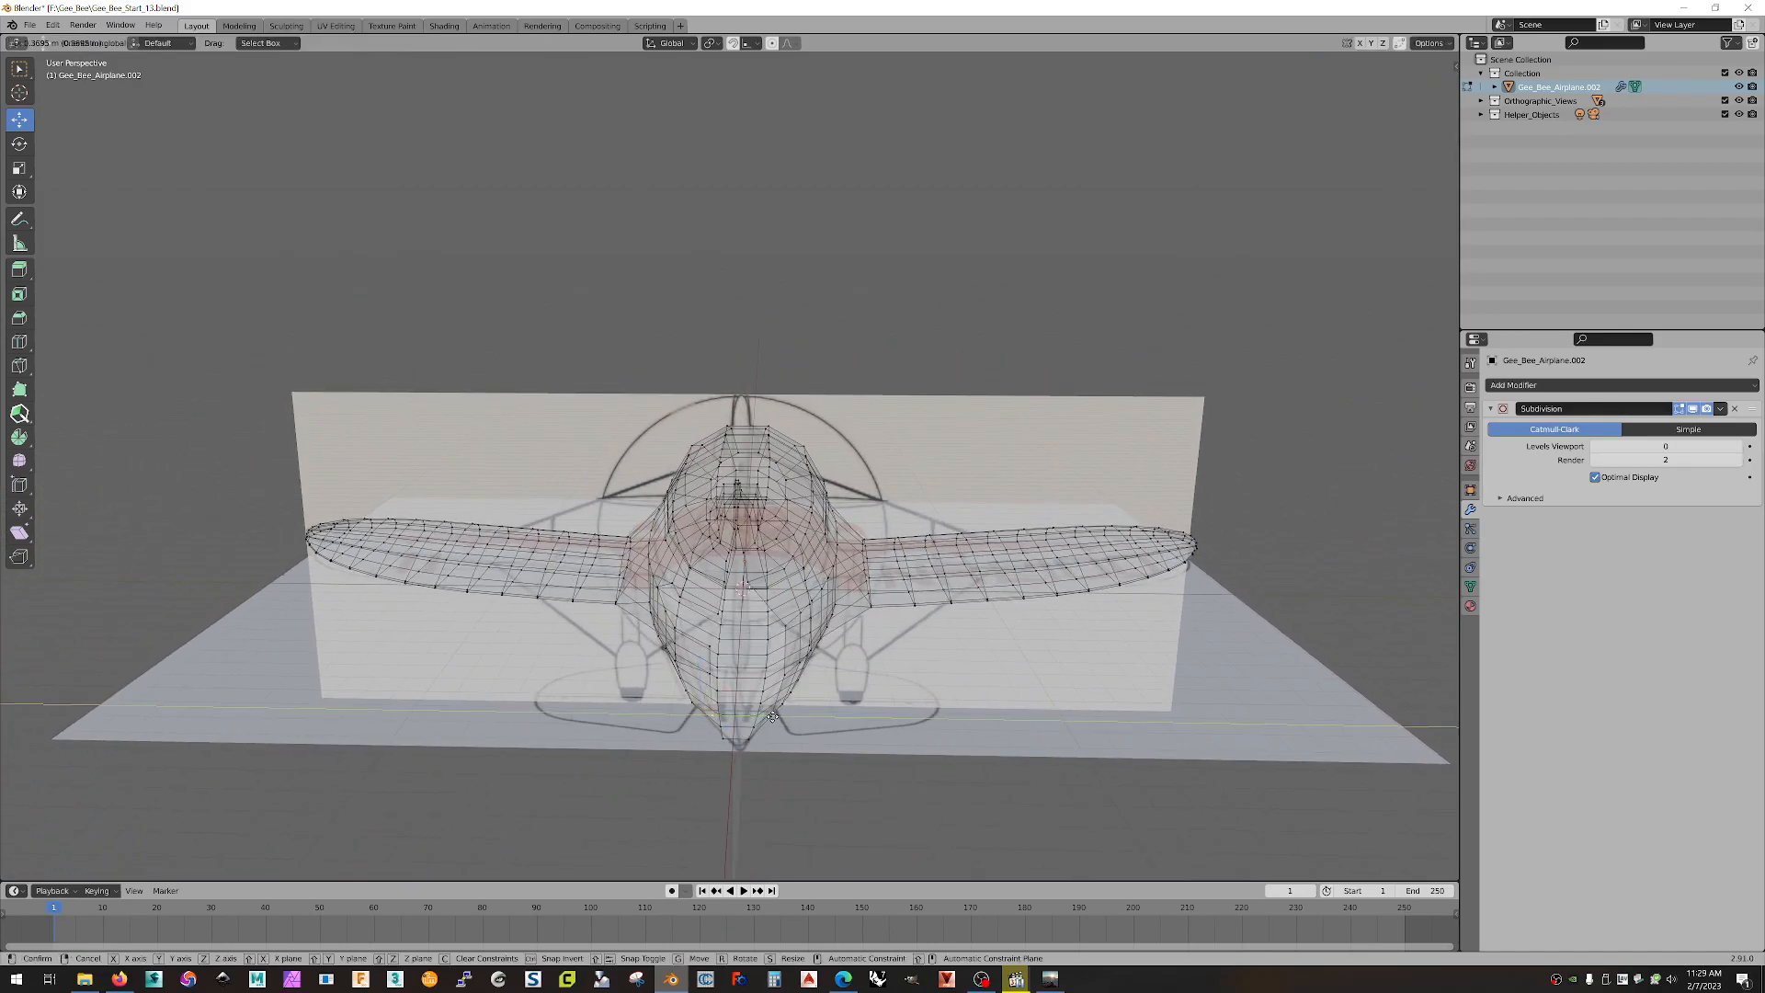
{"action": "left_click", "coordinate": [770, 716]}
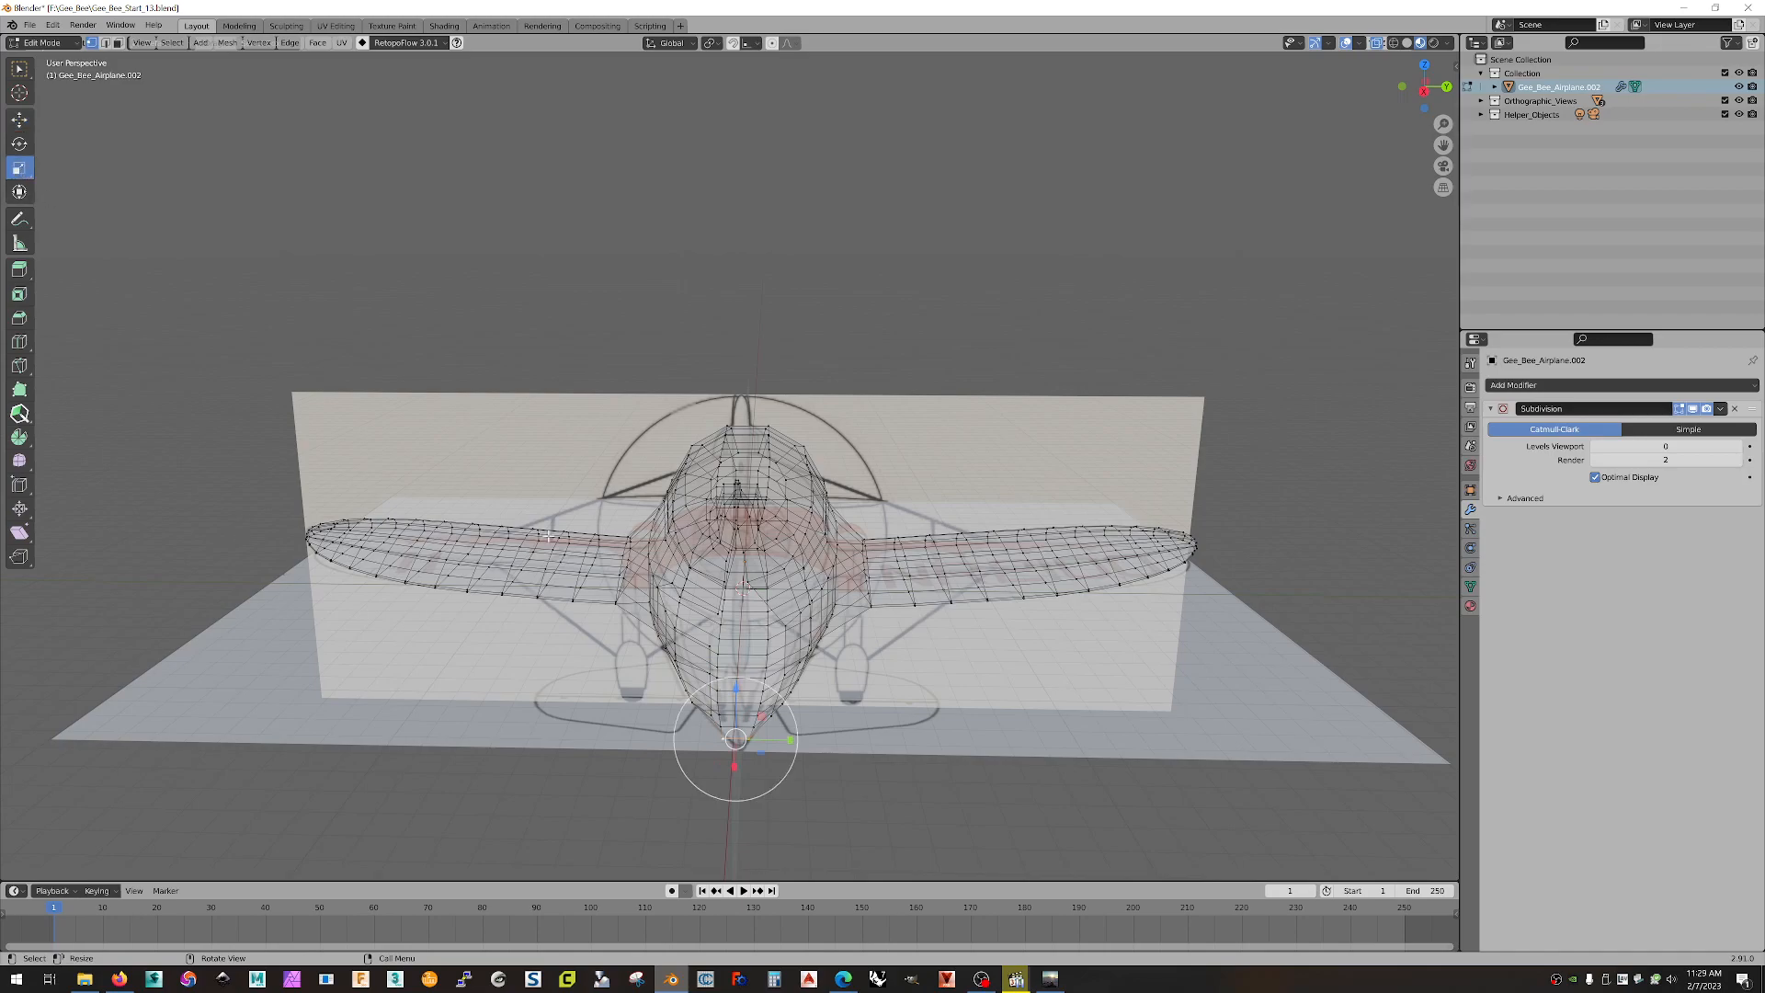
Step: Scale the vertices at the tail's end along Y to about 0.73 and compare the shape with the rear reference photos
{"action": "left_click_drag", "start_coordinate": [790, 739], "coordinate": [772, 740]}
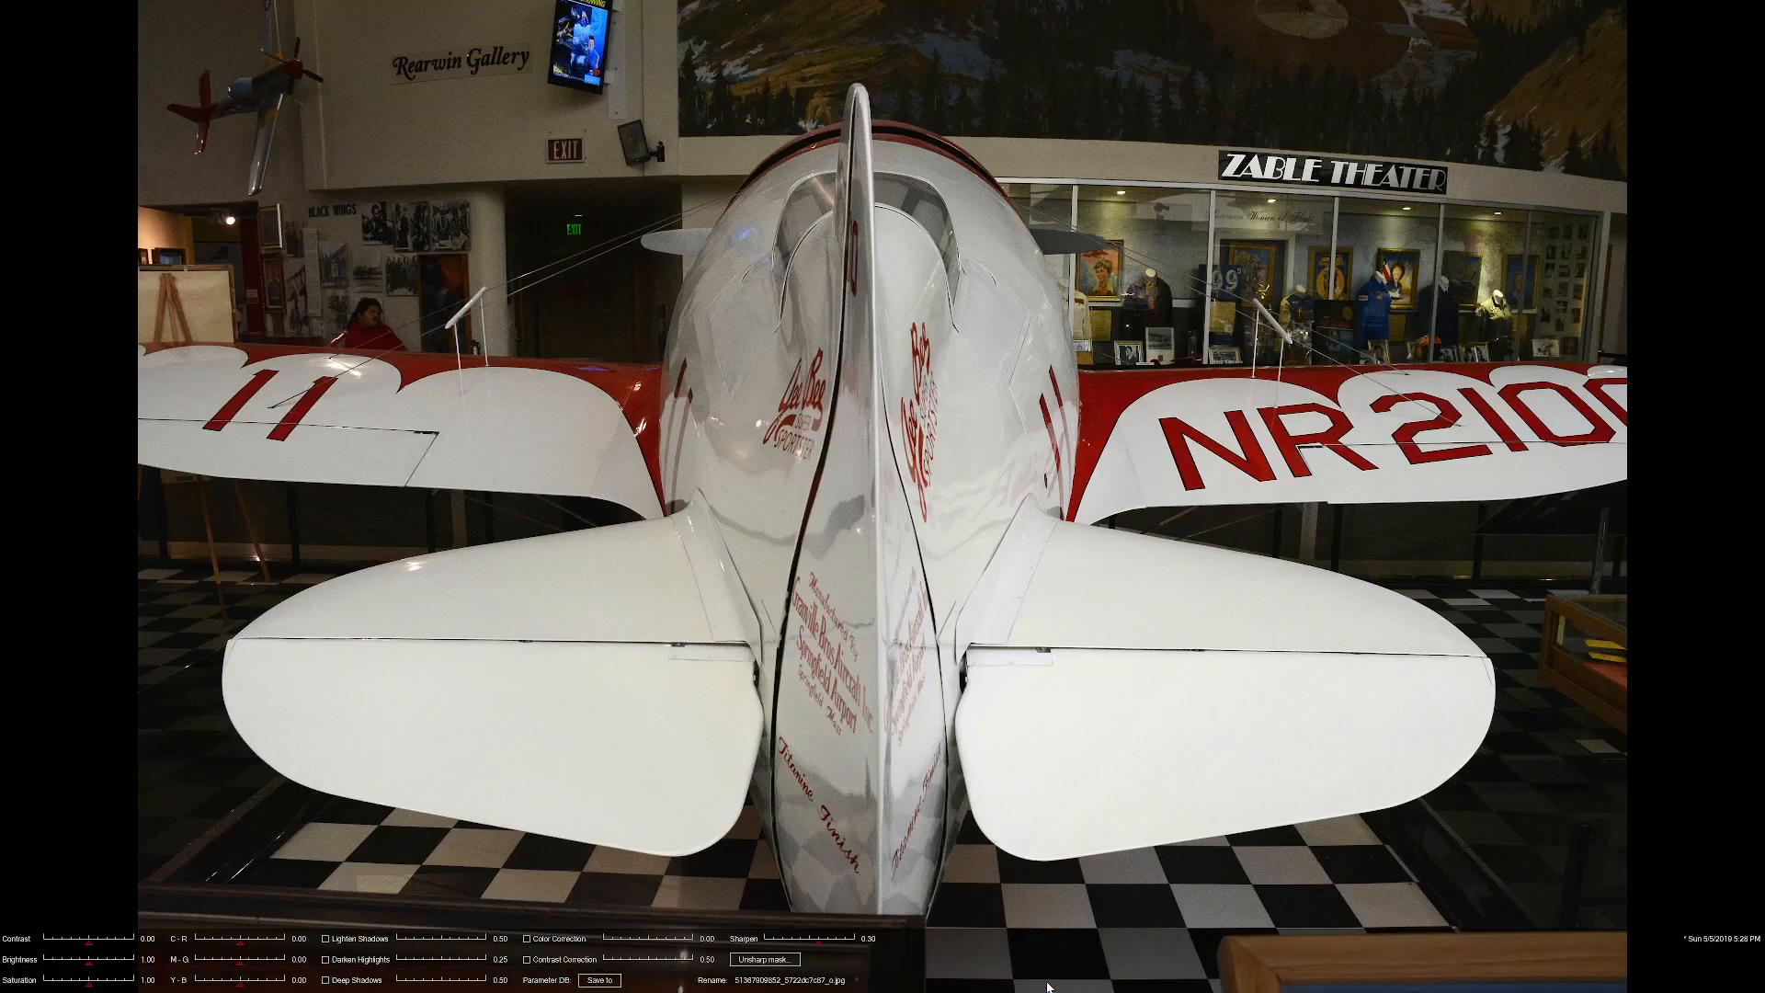
{"action": "scroll", "coordinate": [960, 745], "scroll_direction": "down", "scroll_amount": 5}
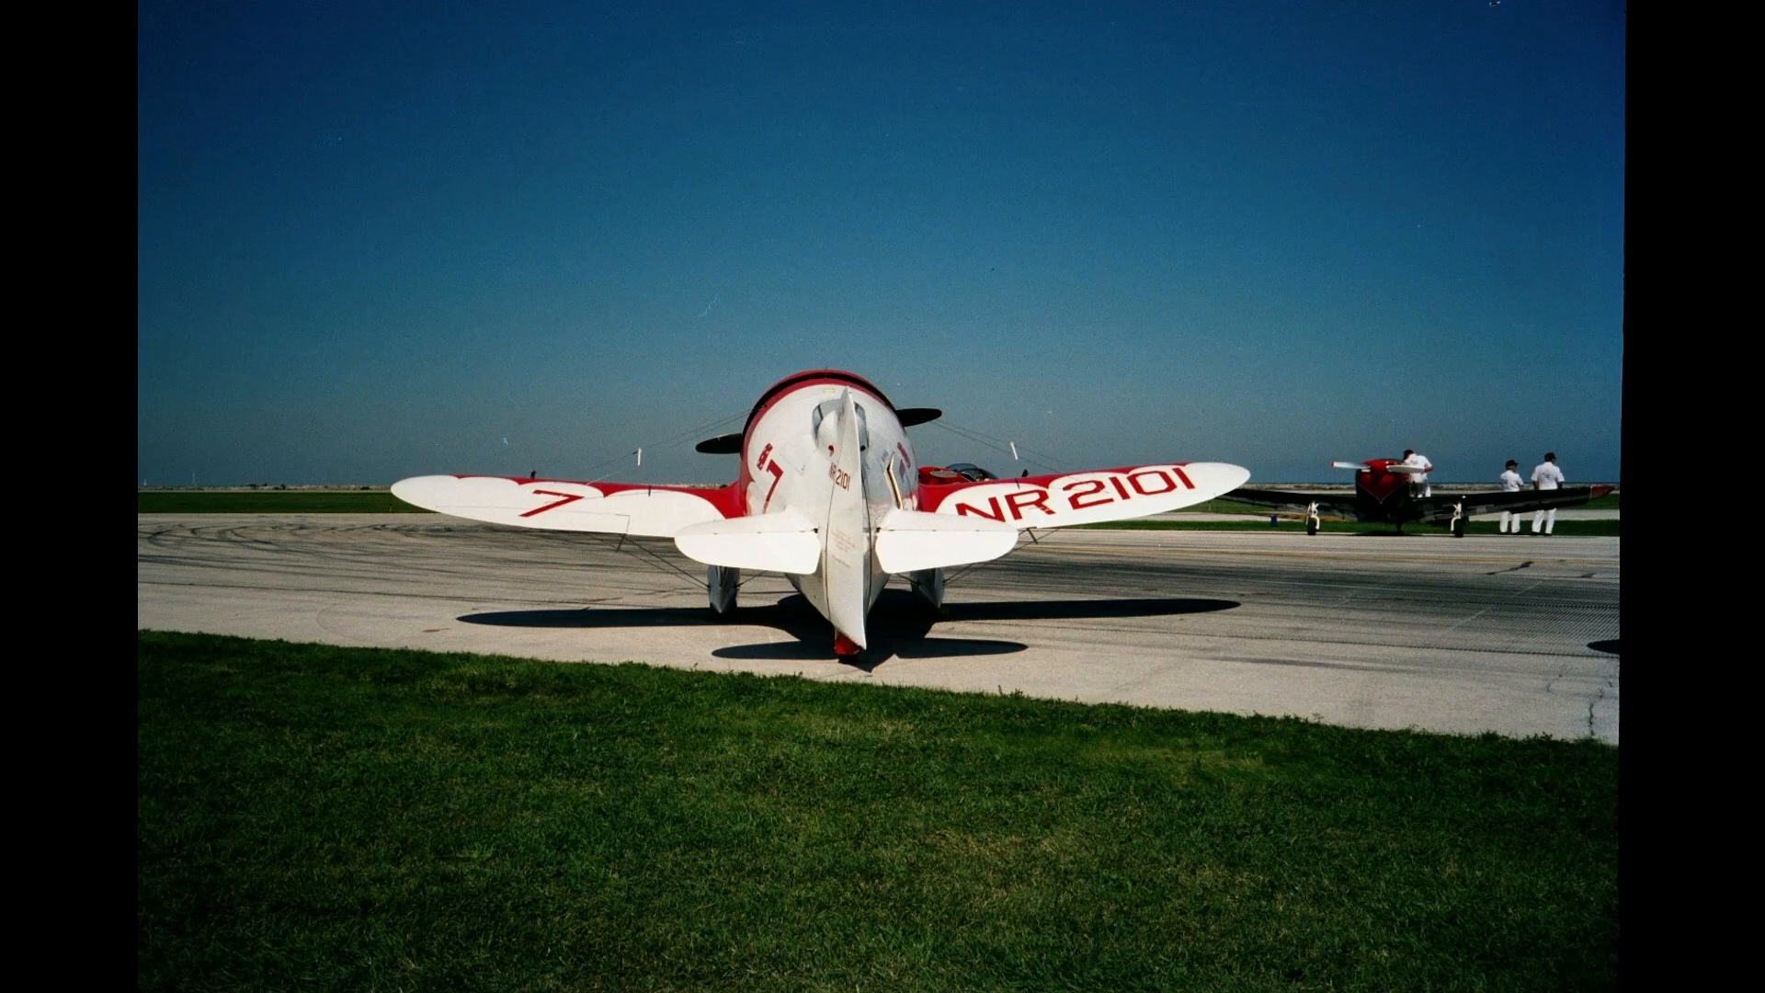
{"action": "key", "text": "Escape"}
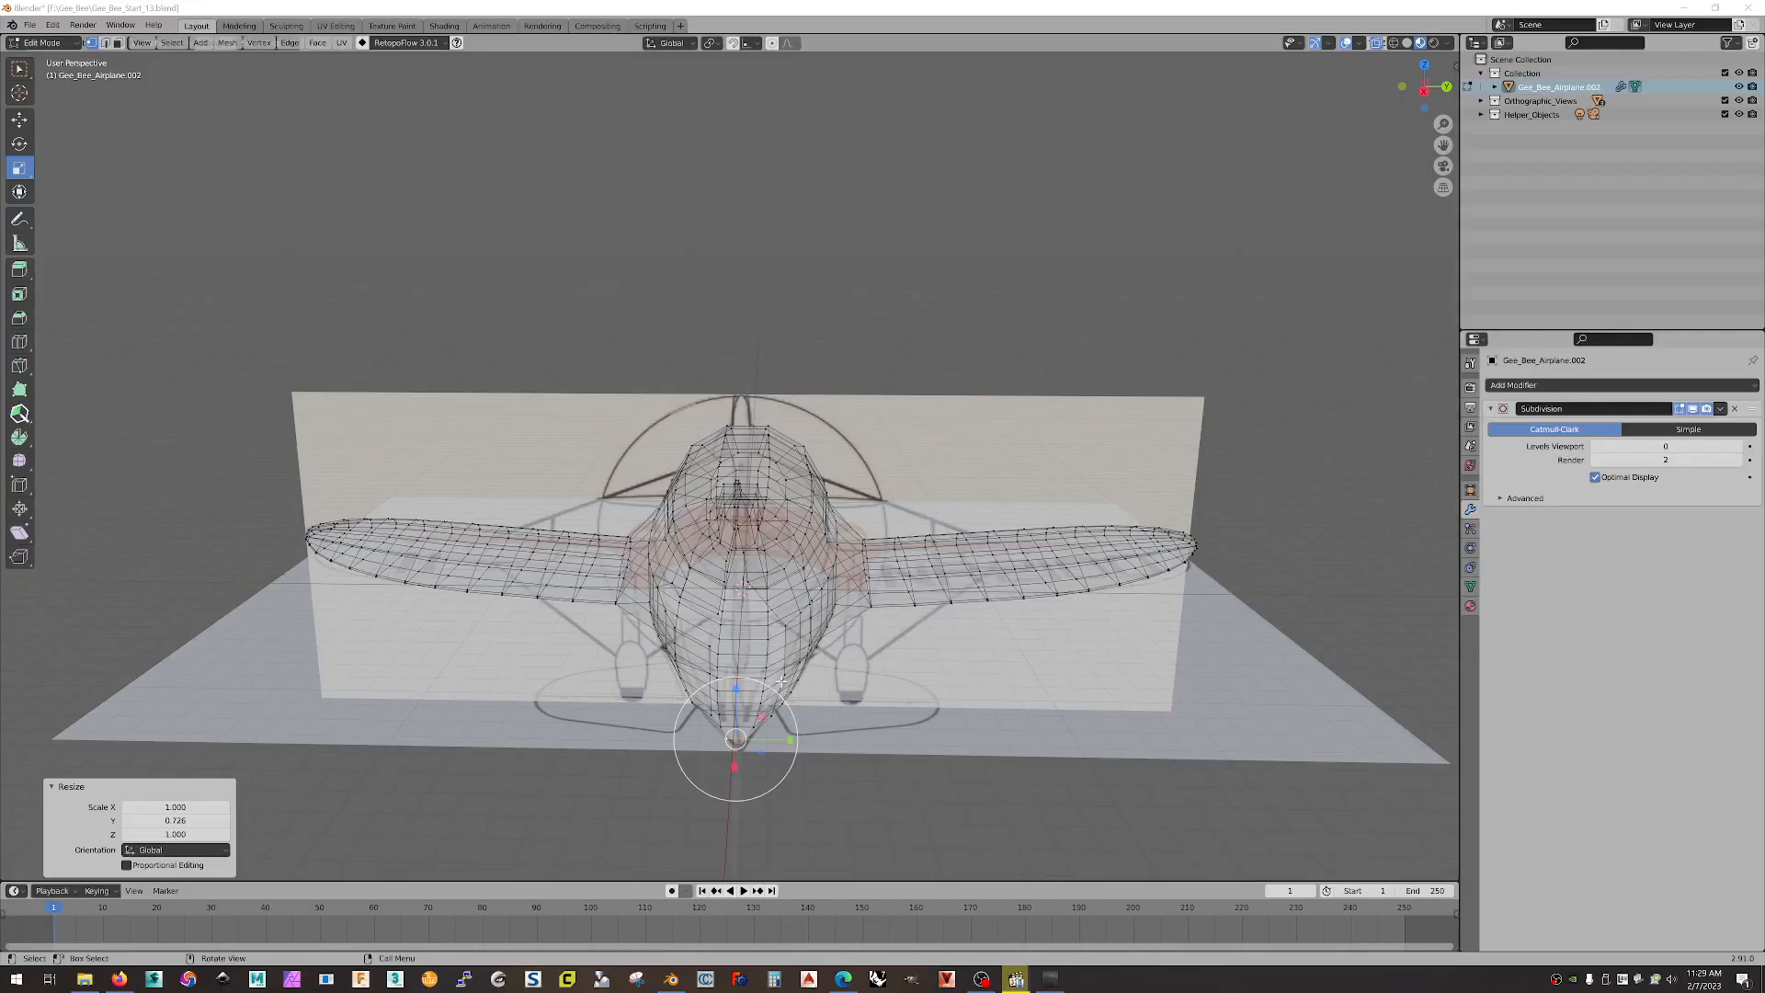
Step: Shift a rear fuselage vertex about -0.13 m along Y and the one behind it about -0.03 m to even out the taper
{"action": "middle_click_drag", "start_coordinate": [847, 770], "coordinate": [928, 379]}
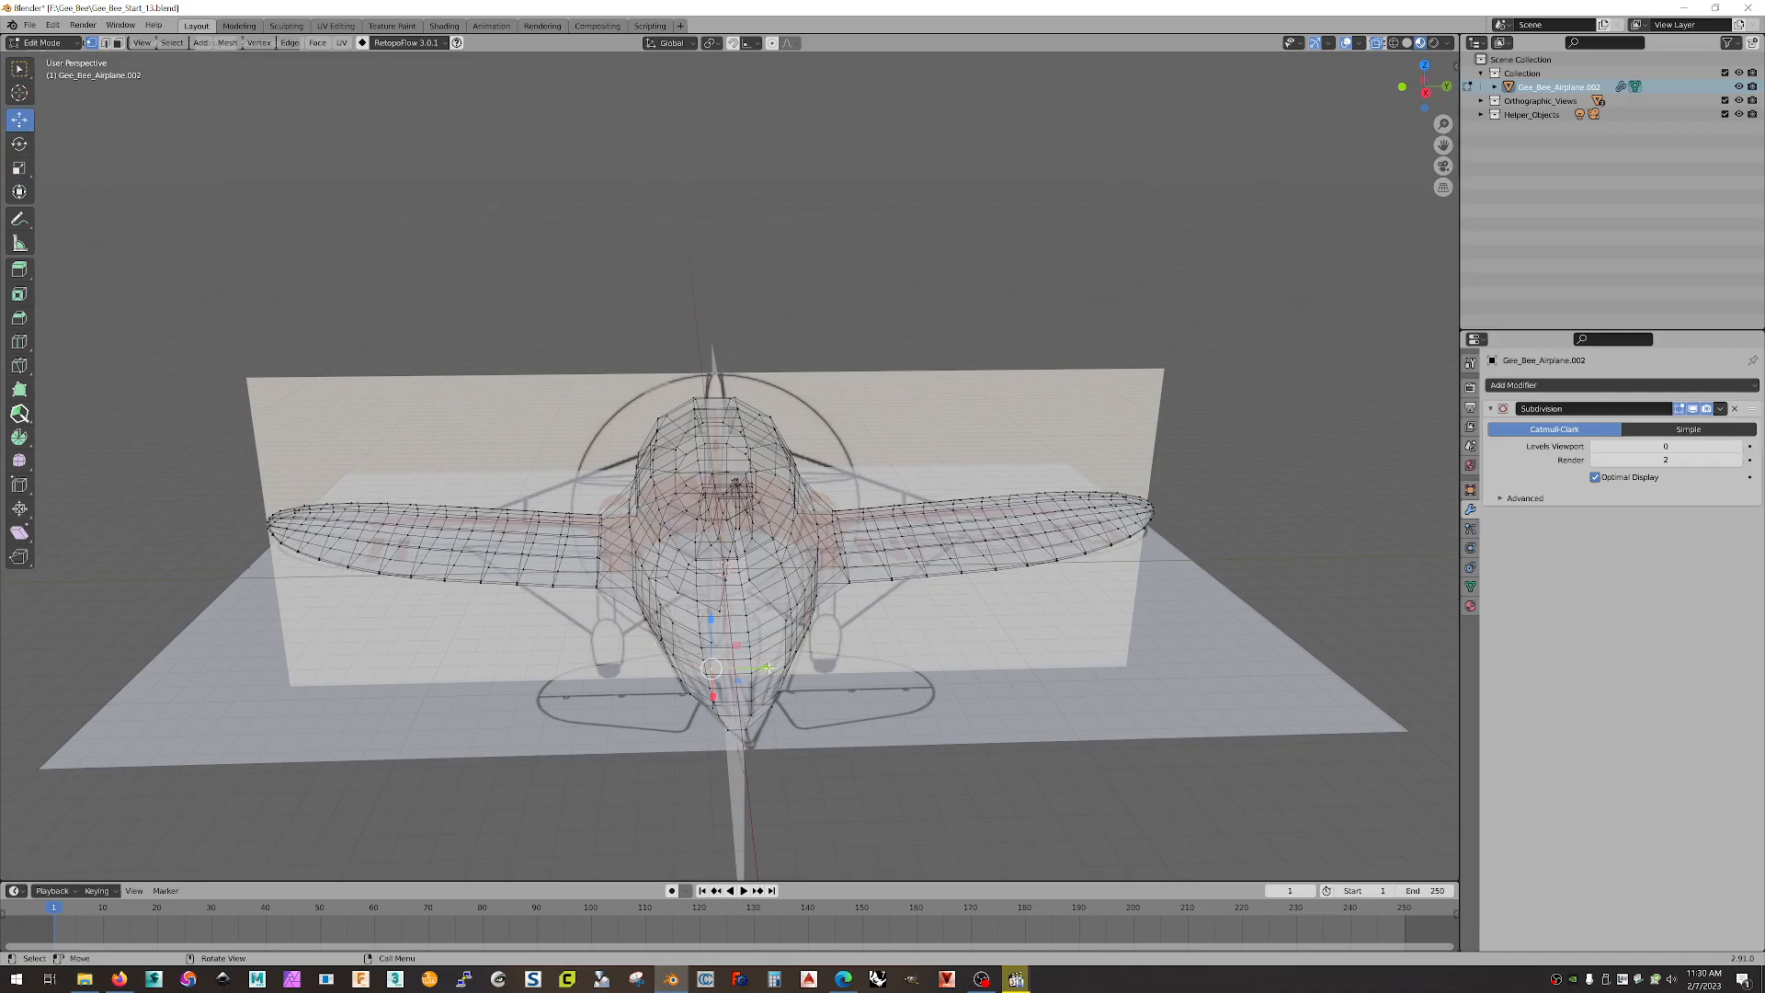
{"action": "left_click_drag", "start_coordinate": [768, 668], "coordinate": [765, 668]}
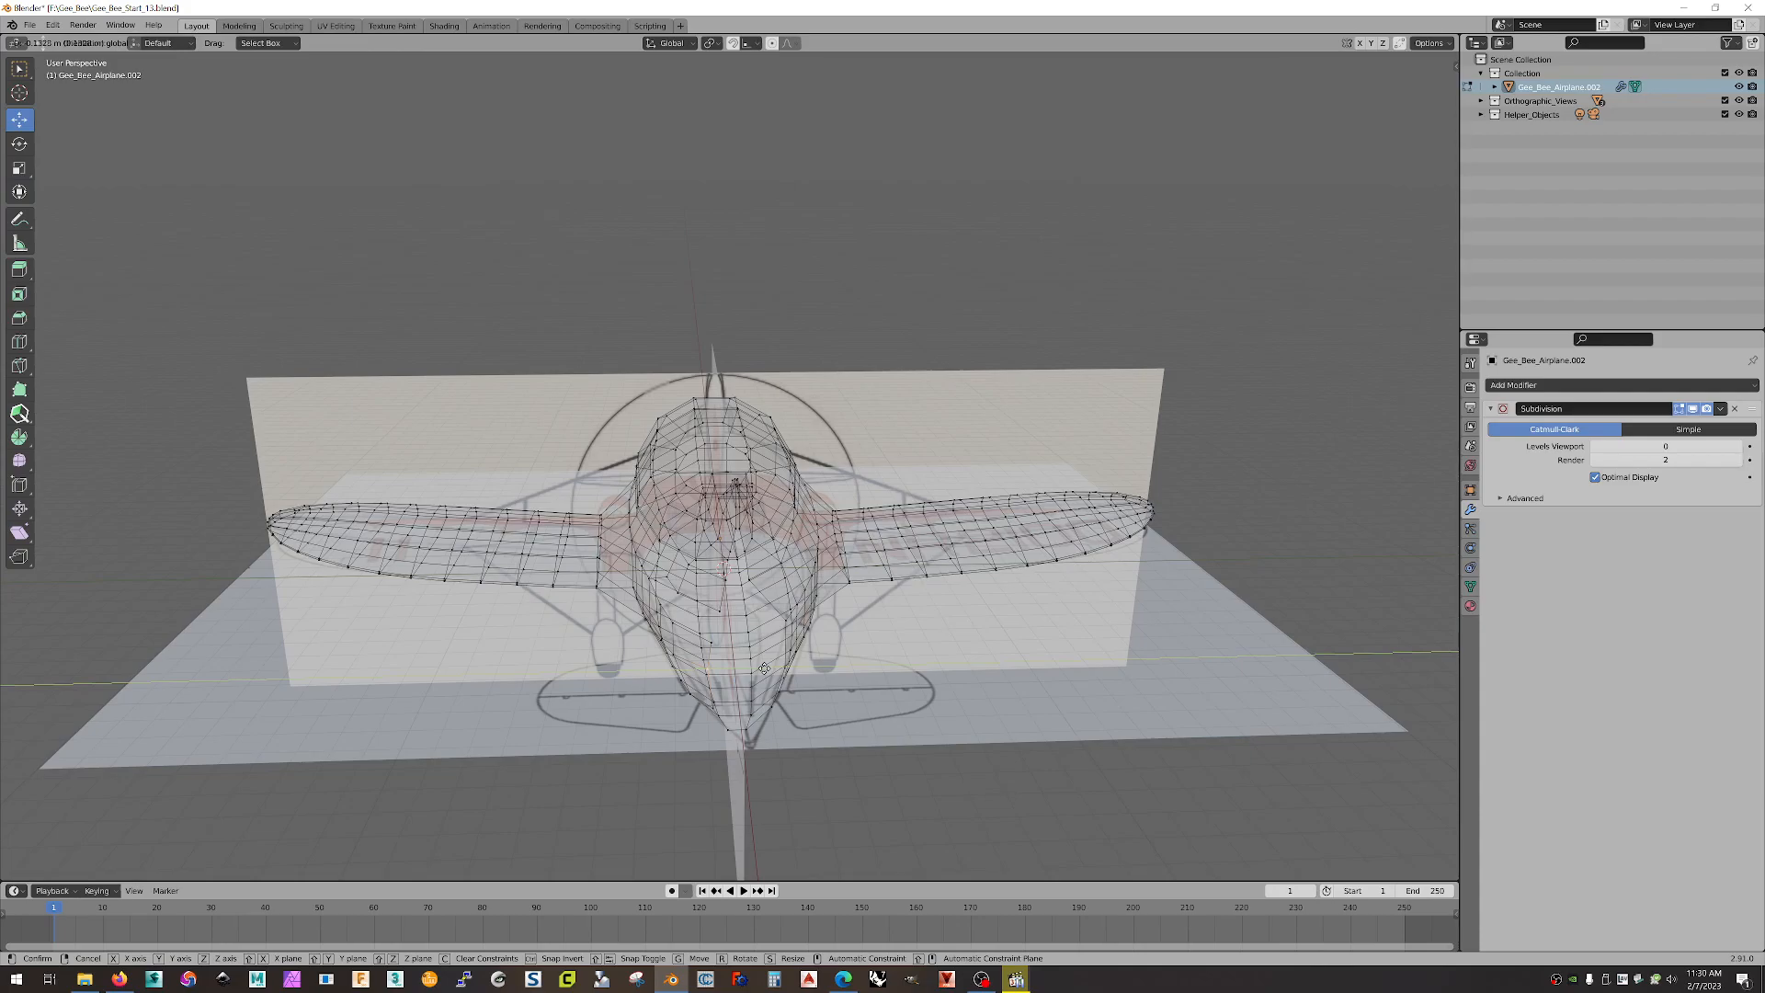
{"action": "left_click_drag", "start_coordinate": [764, 668], "coordinate": [763, 668]}
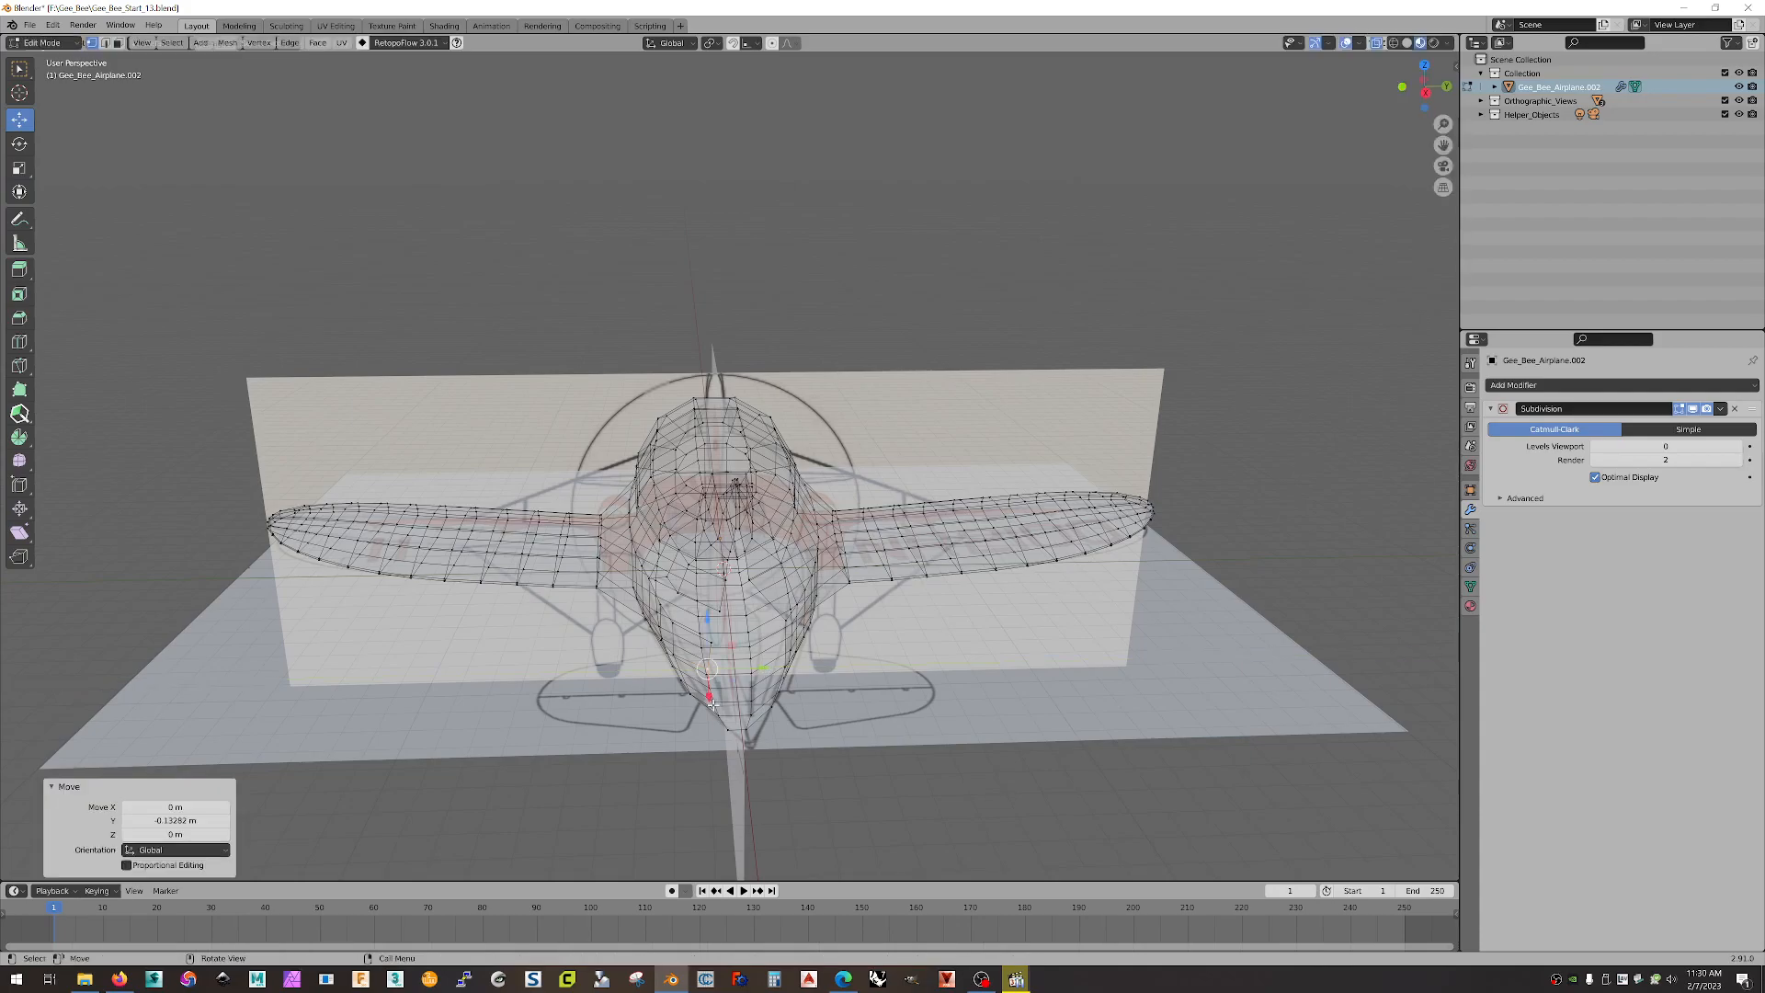
{"action": "left_click", "coordinate": [712, 706]}
{"action": "left_click_drag", "start_coordinate": [766, 707], "coordinate": [764, 707]}
{"action": "middle_click_drag", "start_coordinate": [764, 707], "coordinate": [1009, 641]}
{"action": "middle_click_drag", "start_coordinate": [926, 731], "coordinate": [1030, 562], "text": "shift"}
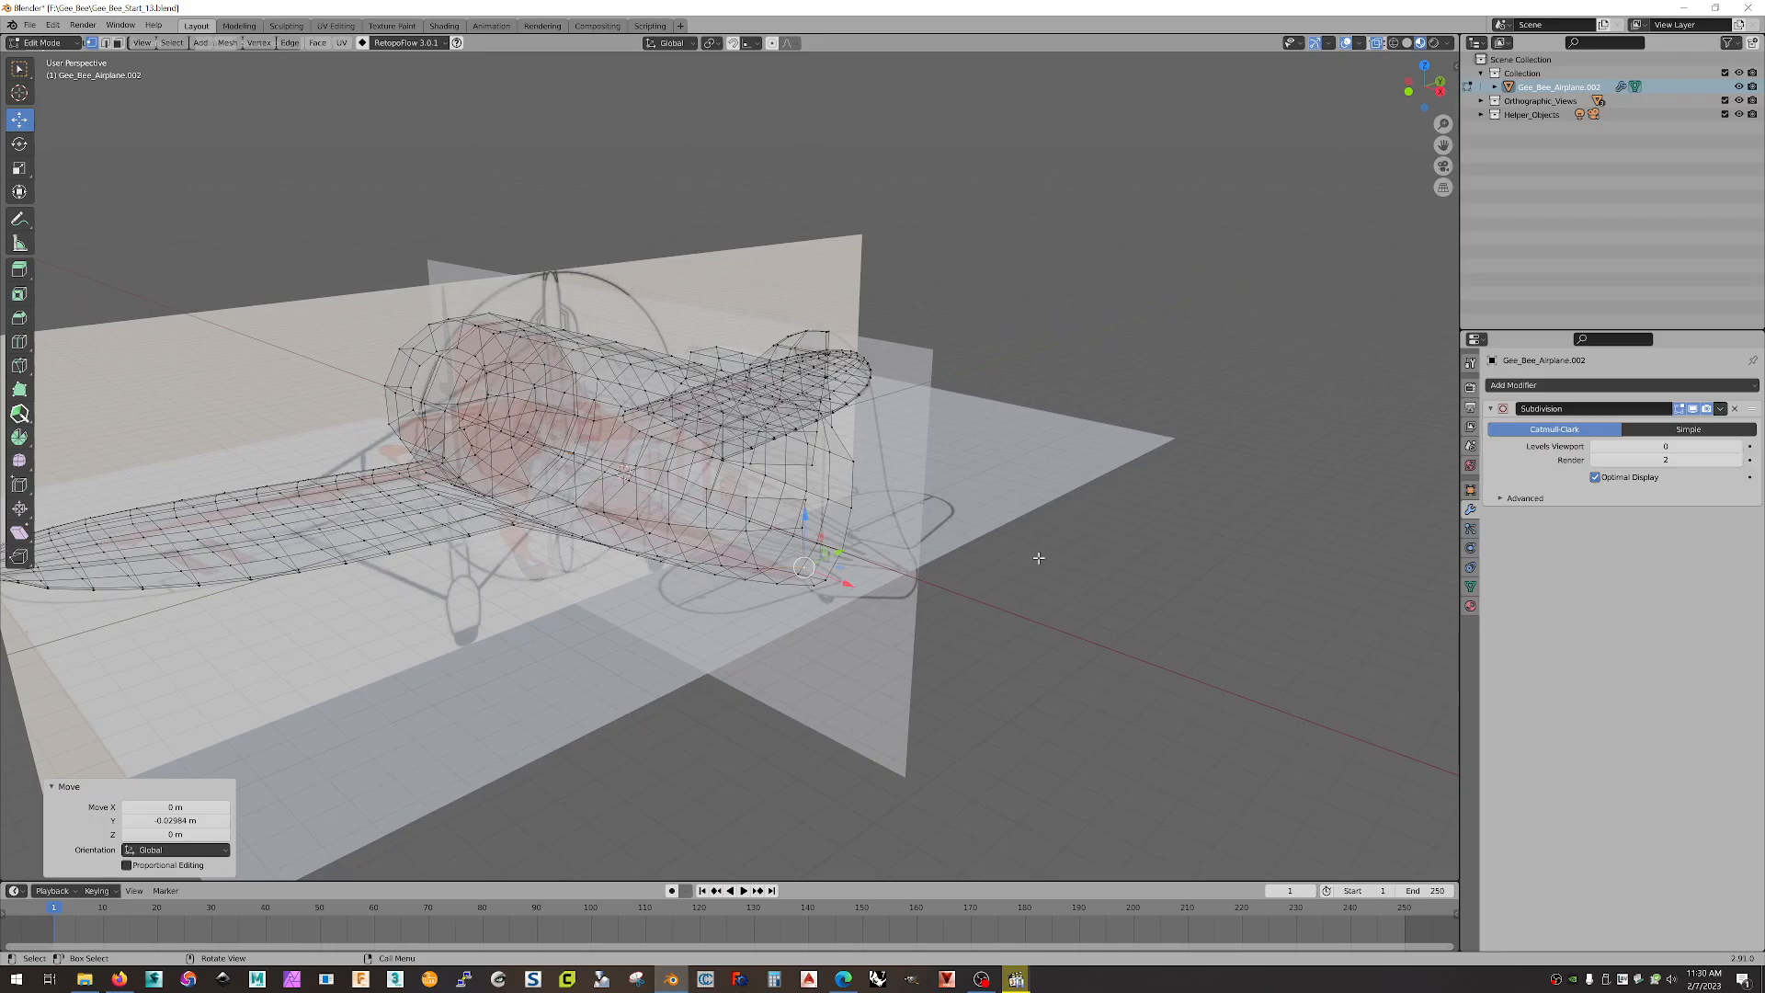
{"action": "middle_click_drag", "start_coordinate": [725, 385], "coordinate": [806, 391]}
{"action": "left_click", "coordinate": [936, 391]}
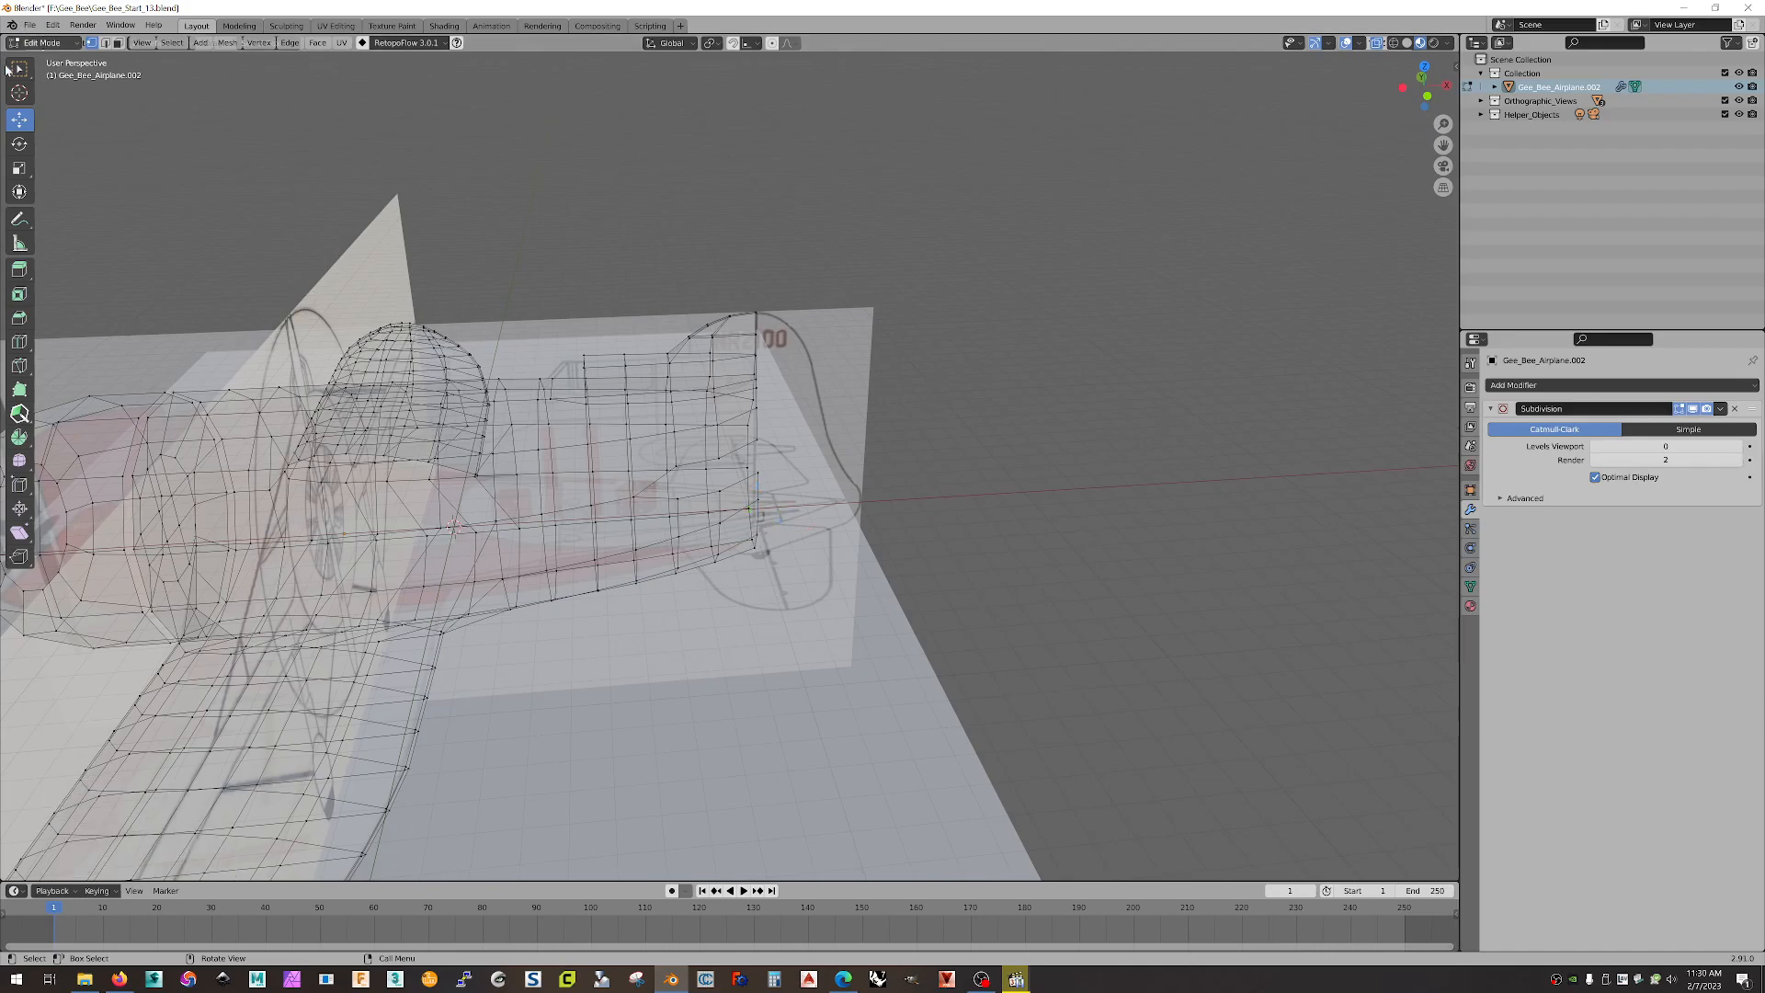
Step: Start saving the scene as a new file in the Gee_Bee folder
{"action": "left_click", "coordinate": [31, 25]}
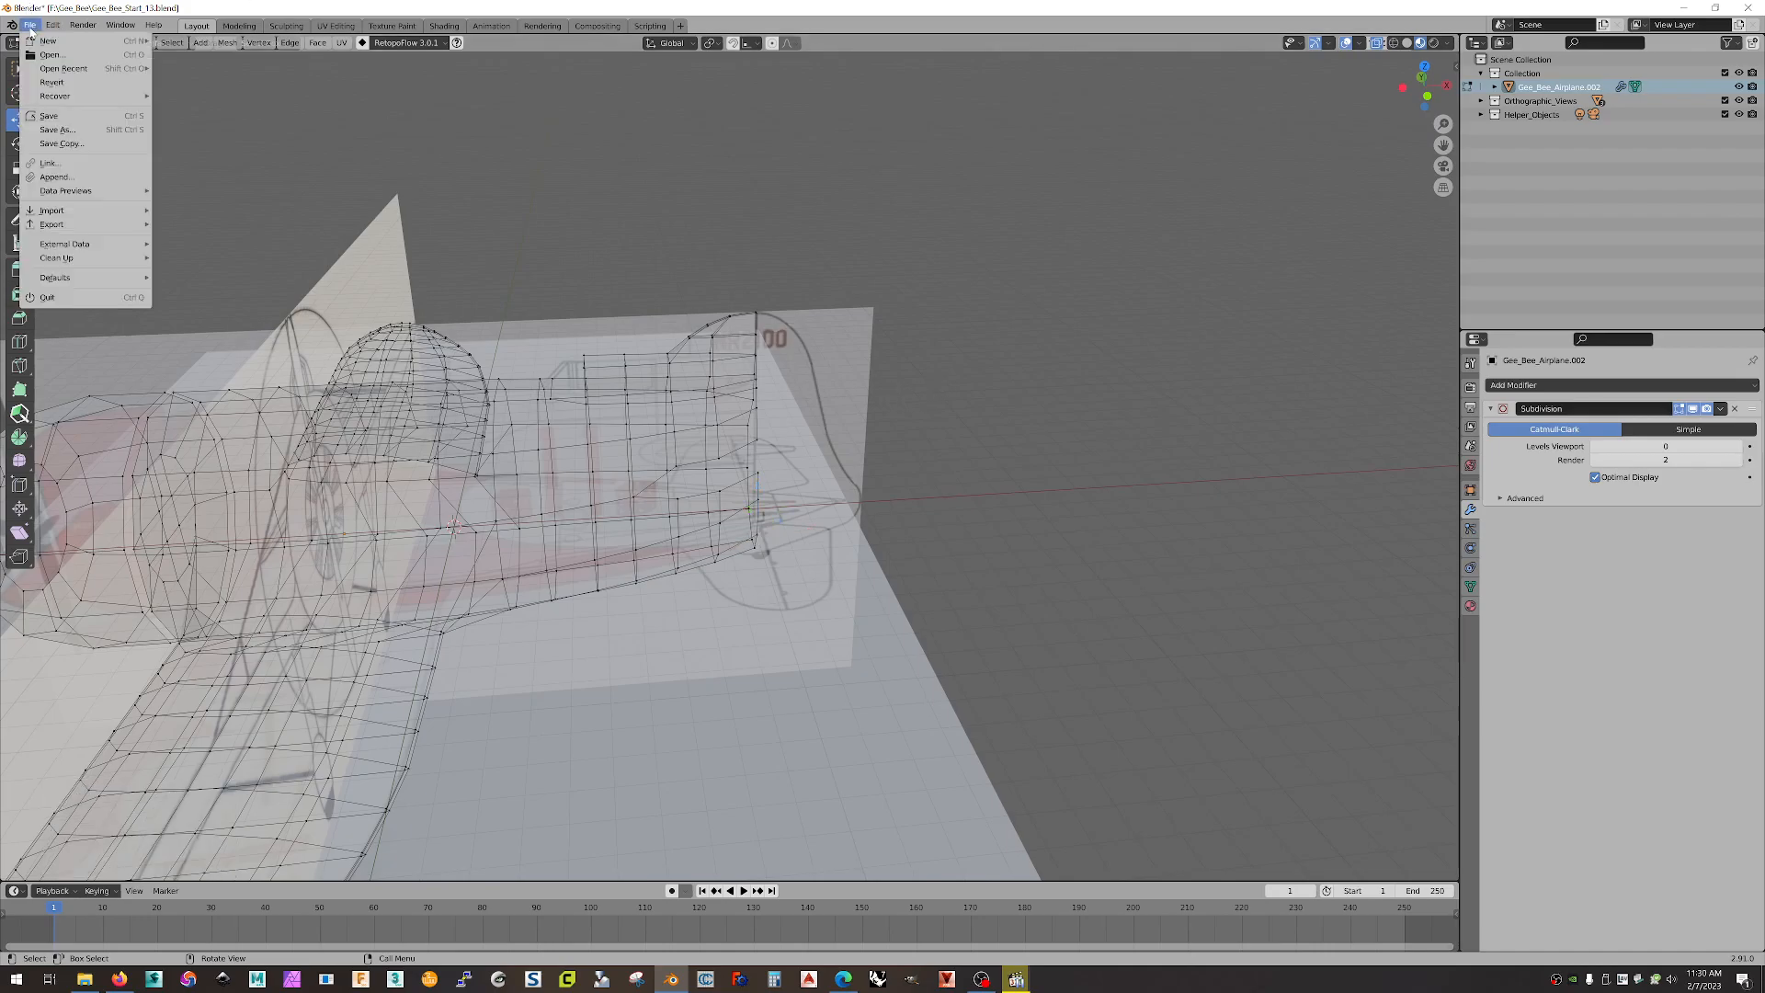
{"action": "left_click", "coordinate": [88, 133]}
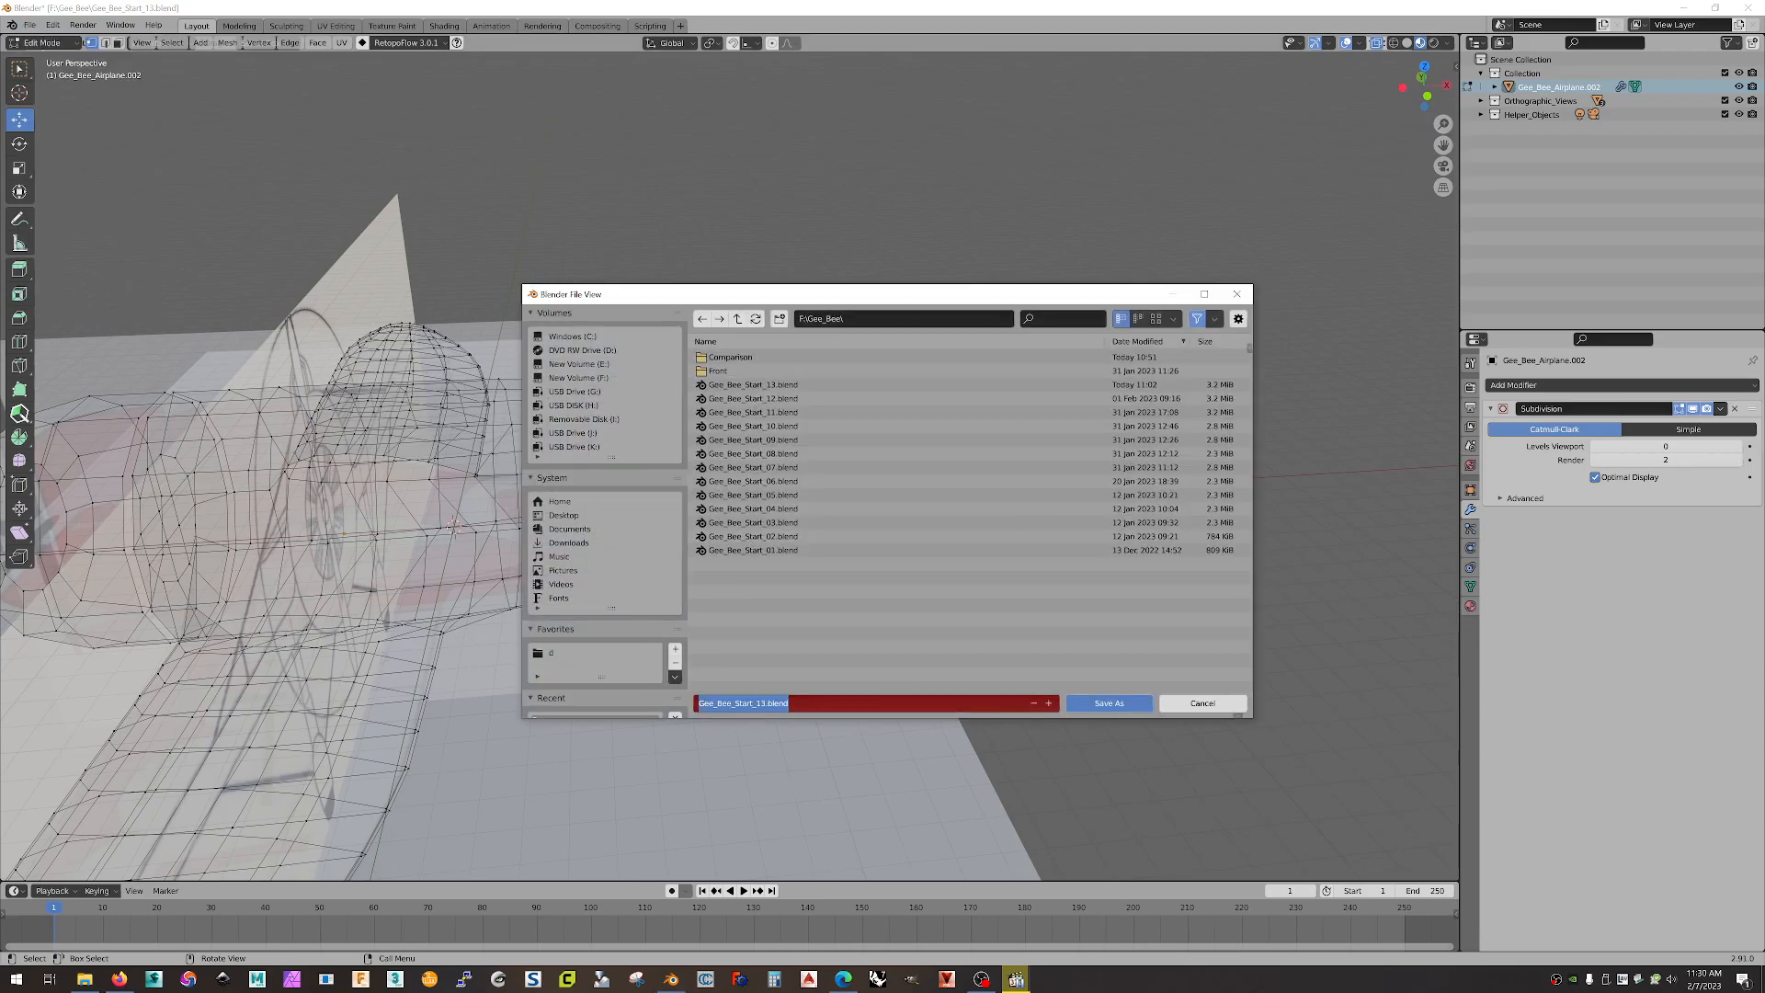